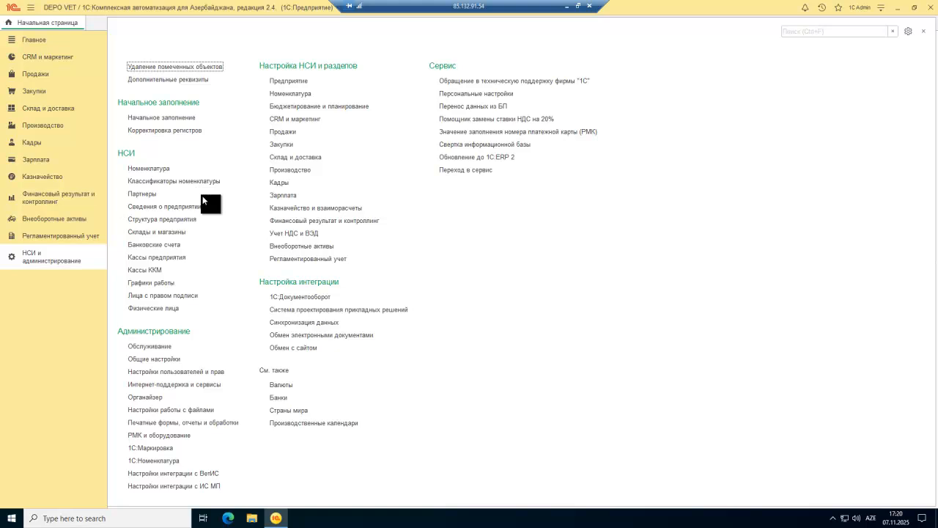
# Step: Open the 1C Admin user card from the Users list, save it unchanged, and minimize the program
pyautogui.click(195, 370)
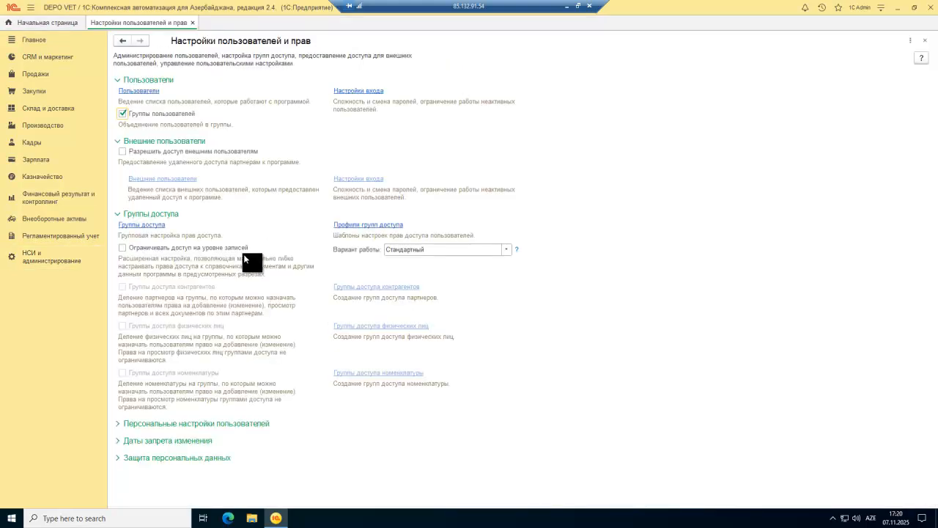
pyautogui.click(149, 93)
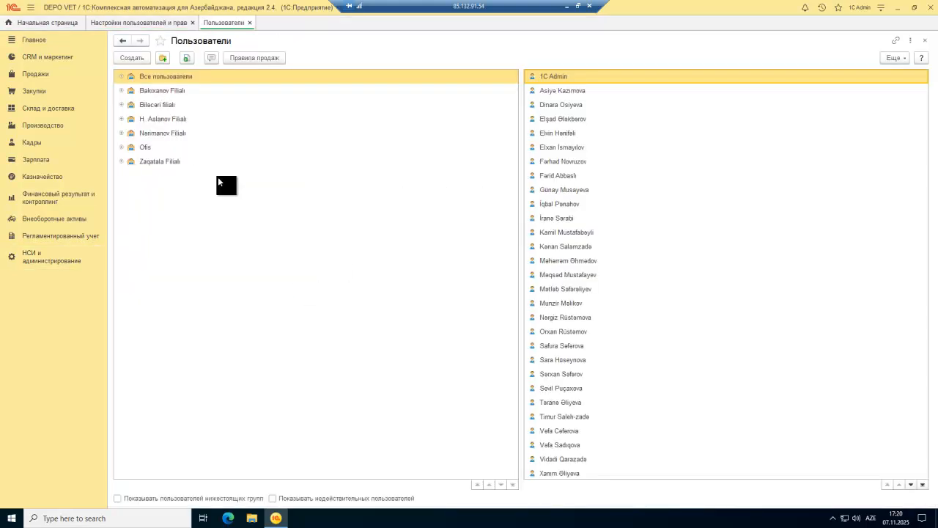
pyautogui.doubleClick(572, 76)
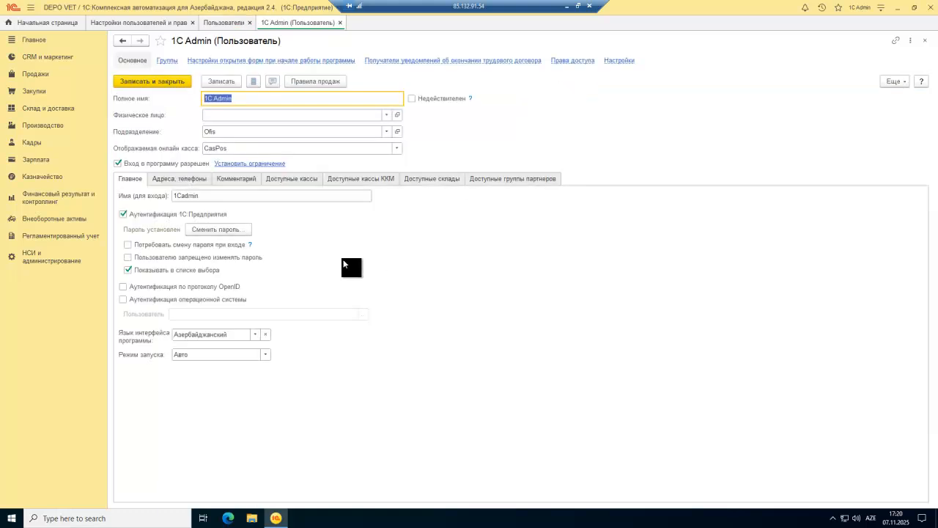
pyautogui.click(160, 82)
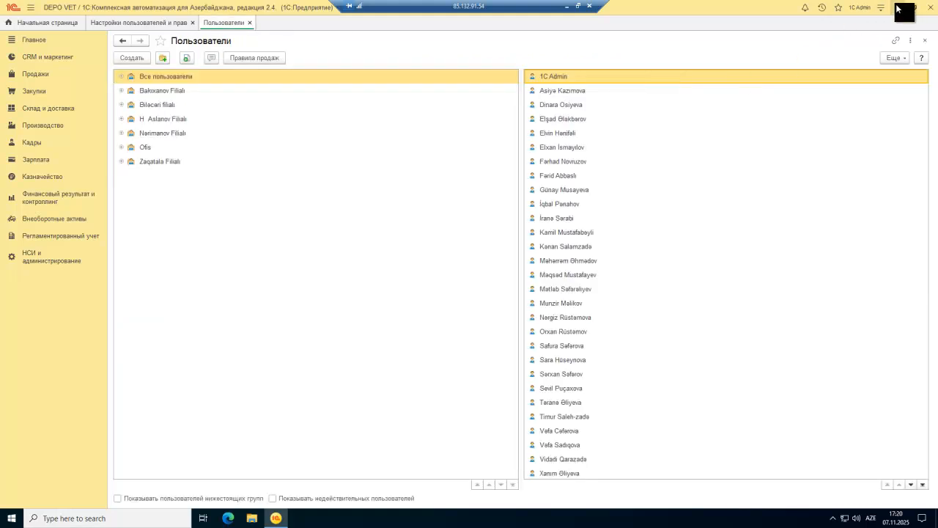
pyautogui.click(899, 7)
# Step: Relaunch 1C into the DEPOVET base with the administrator password and decline the internet-support login
pyautogui.doubleClick(14, 66)
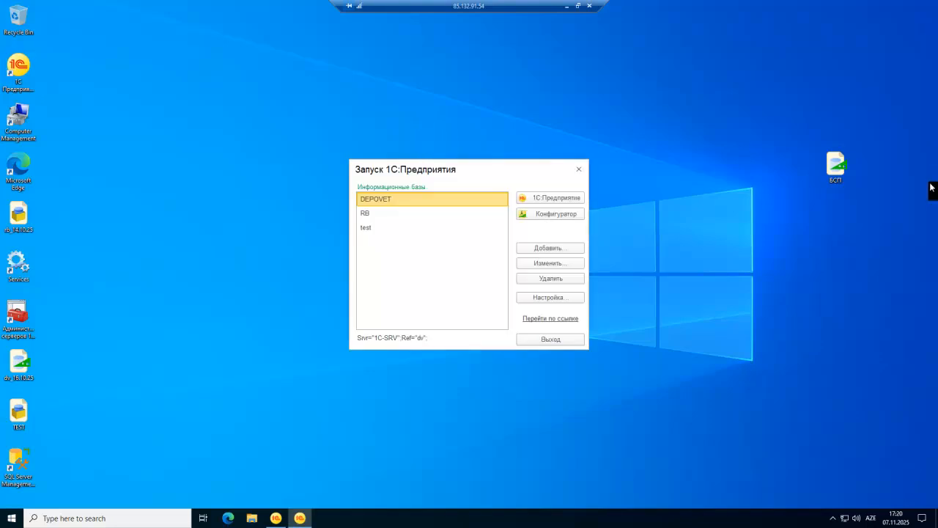
pyautogui.click(569, 198)
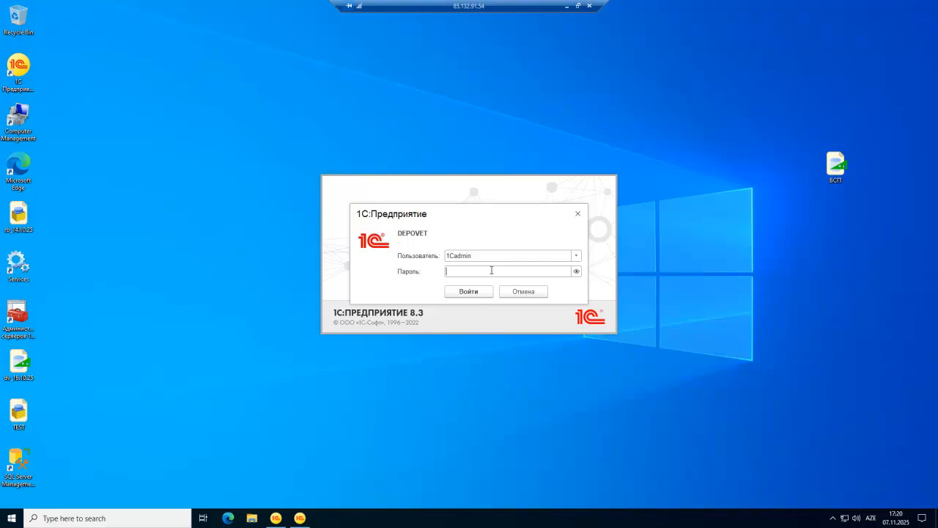
pyautogui.write('********')
pyautogui.press('Return')
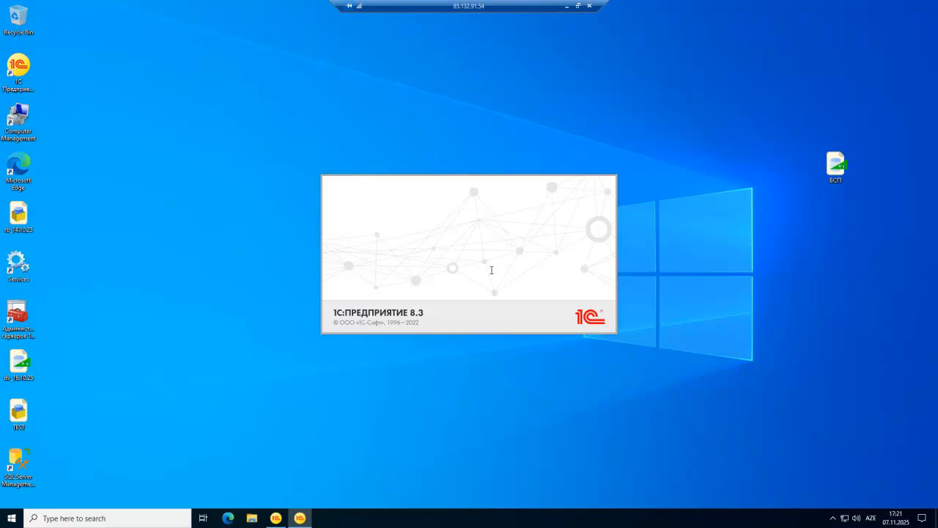
pyautogui.click(445, 270)
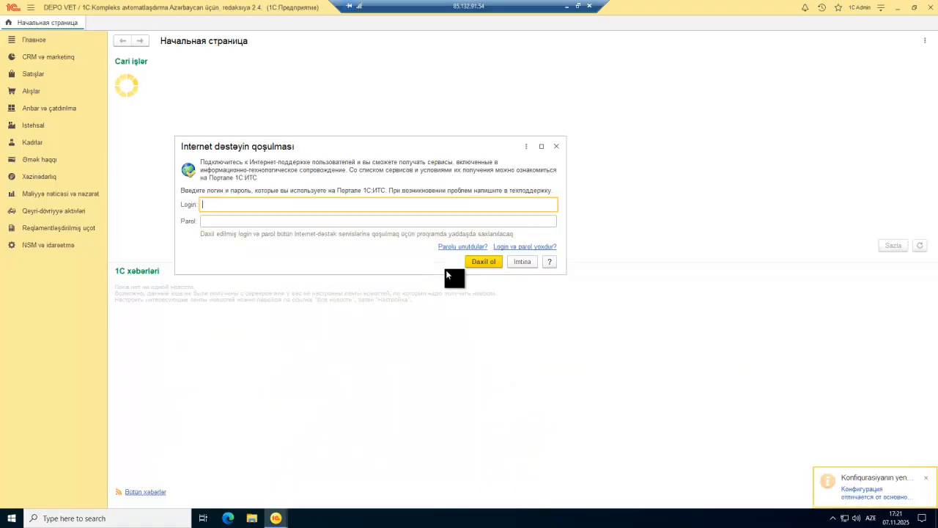
pyautogui.click(525, 263)
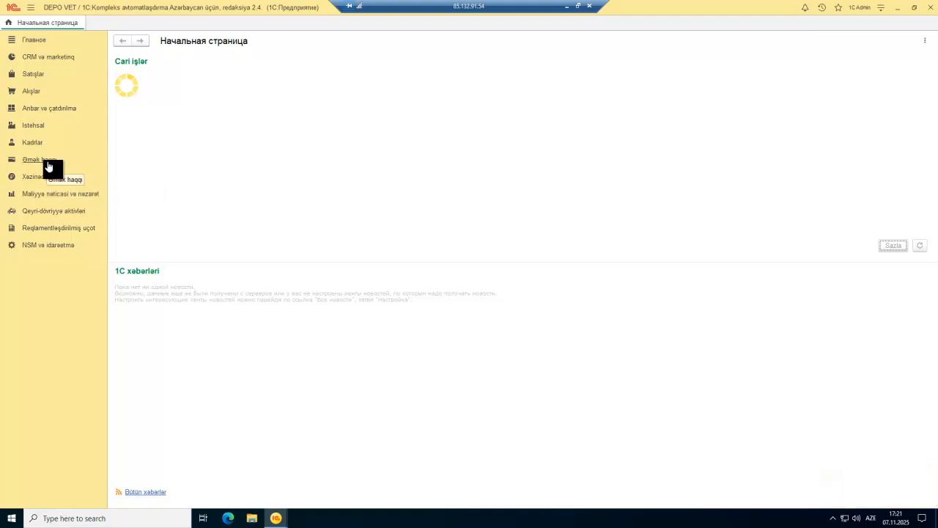
# Step: Switch the sections panel from Kadrlar to Əmək haqqı and scroll down to the Vaxt uçotu group
pyautogui.click(34, 144)
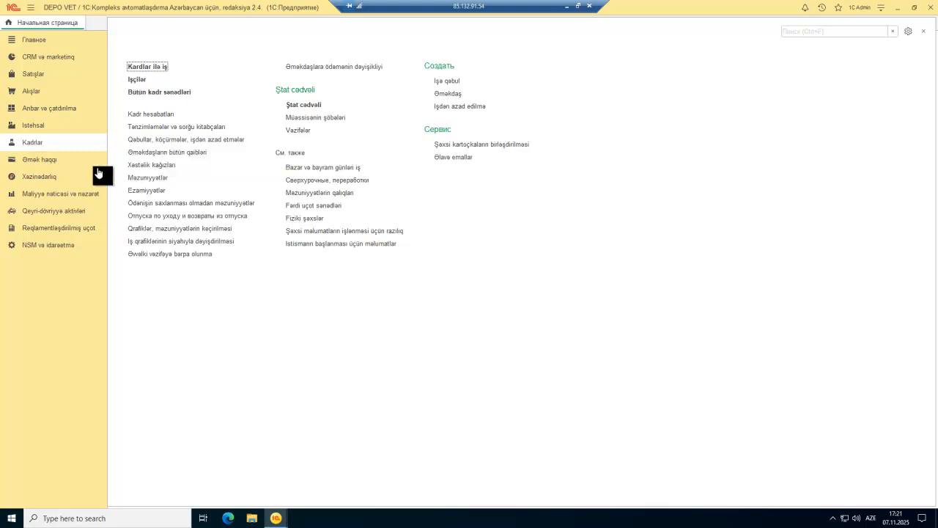
pyautogui.click(45, 164)
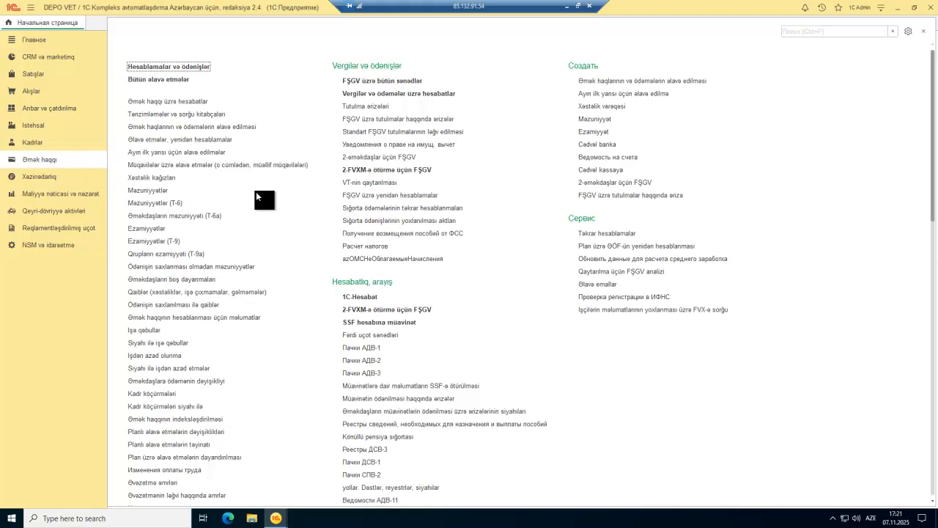
pyautogui.scroll(-10, 256, 197)
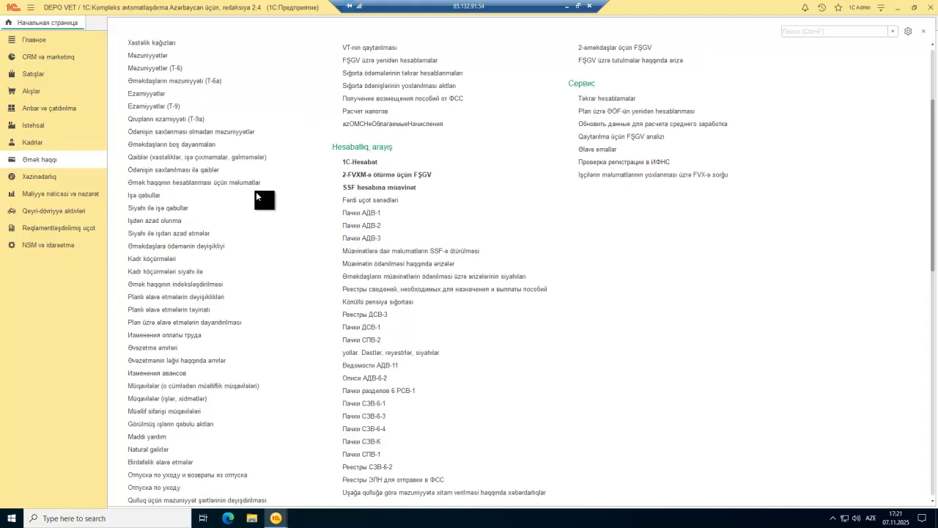
pyautogui.scroll(-3, 256, 193)
# Step: Open the 30.09.2025 timesheet DV00-000001 and inspect the employees in rows 10, 13 and 14
pyautogui.click(140, 324)
pyautogui.doubleClick(187, 108)
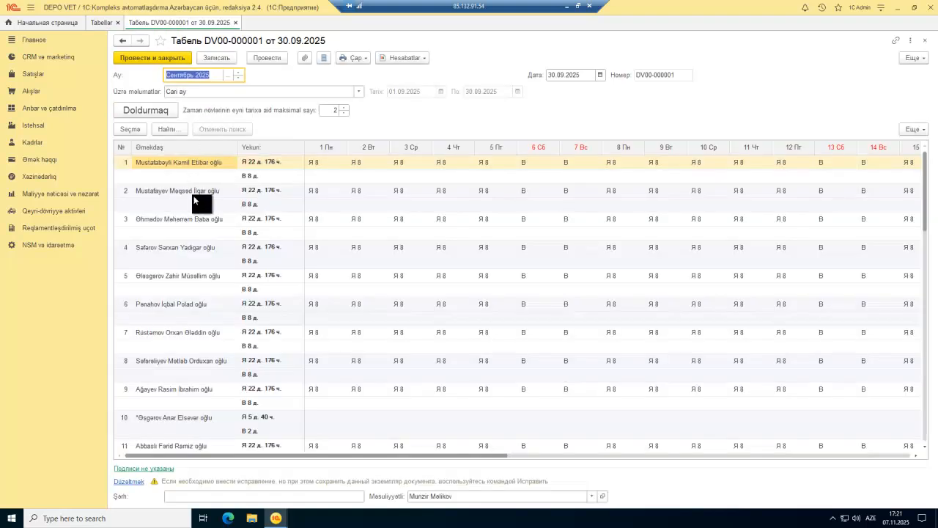
pyautogui.scroll(-3, 187, 257)
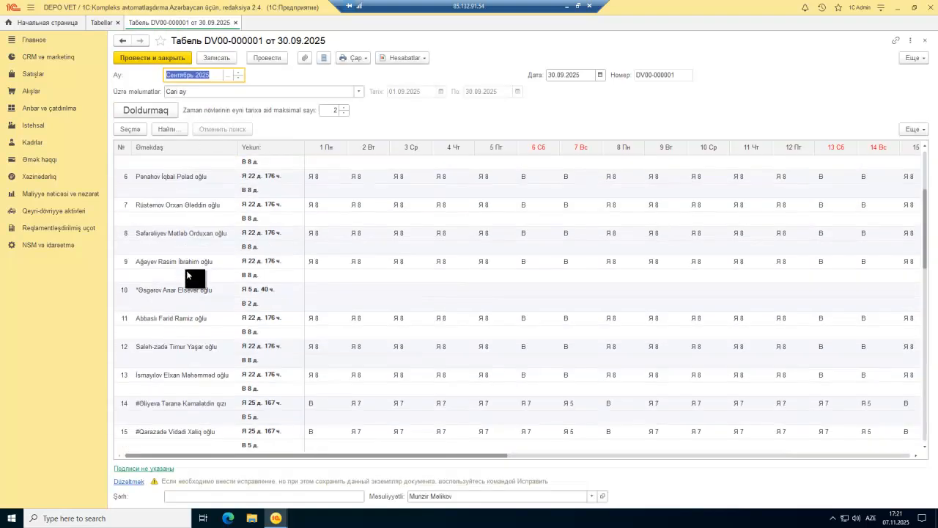
pyautogui.click(141, 291)
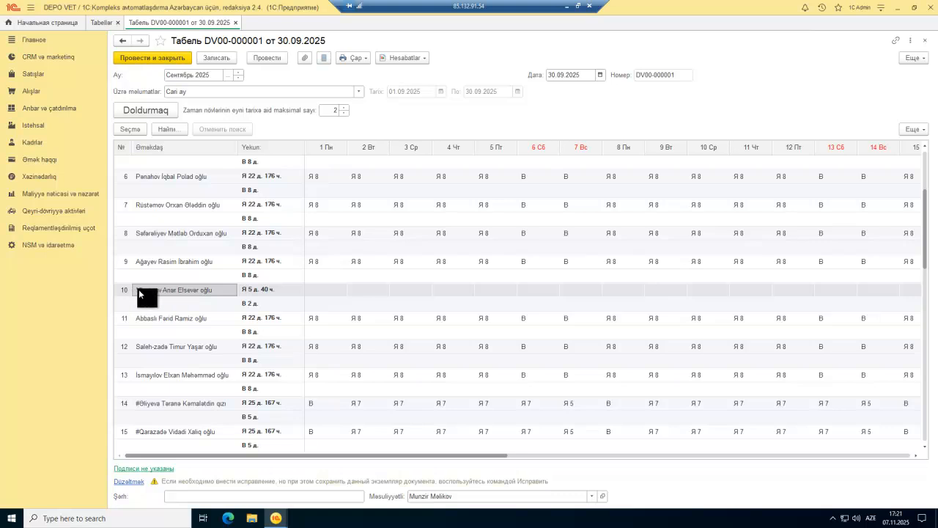
pyautogui.click(147, 404)
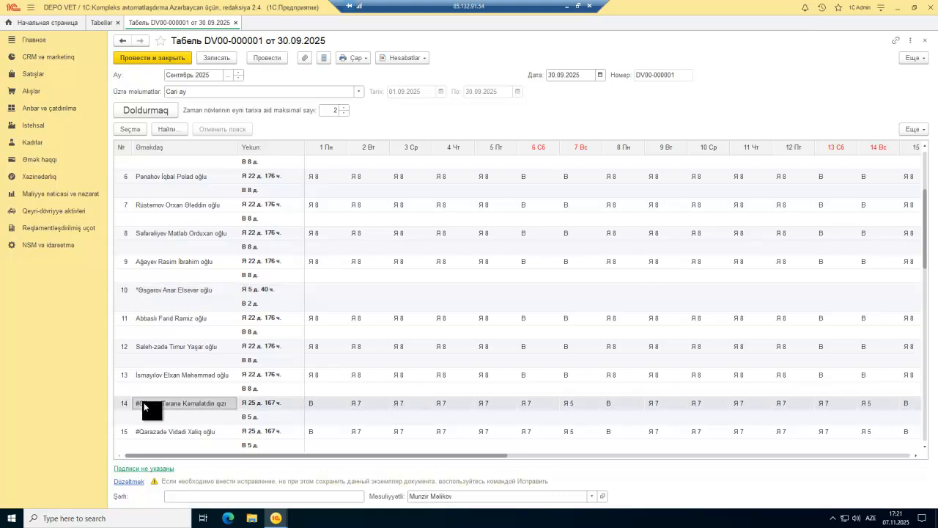
pyautogui.click(157, 372)
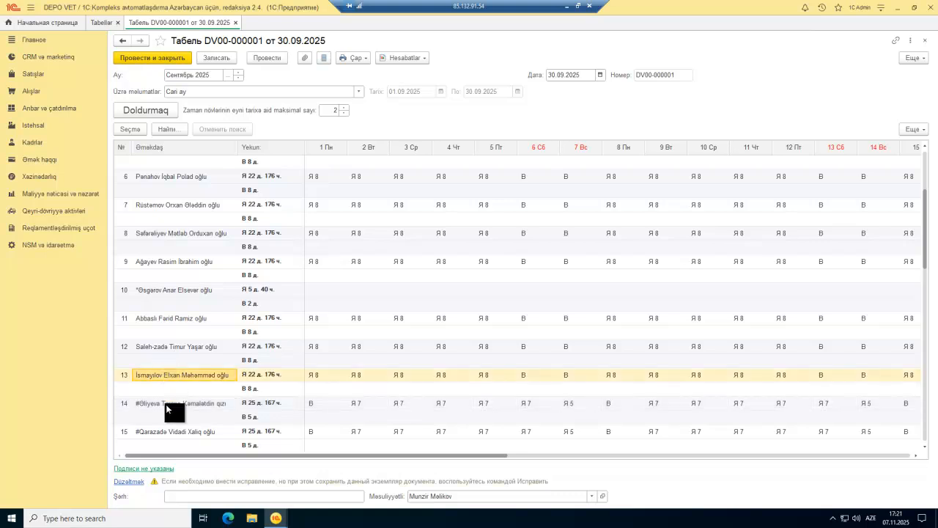
pyautogui.click(166, 402)
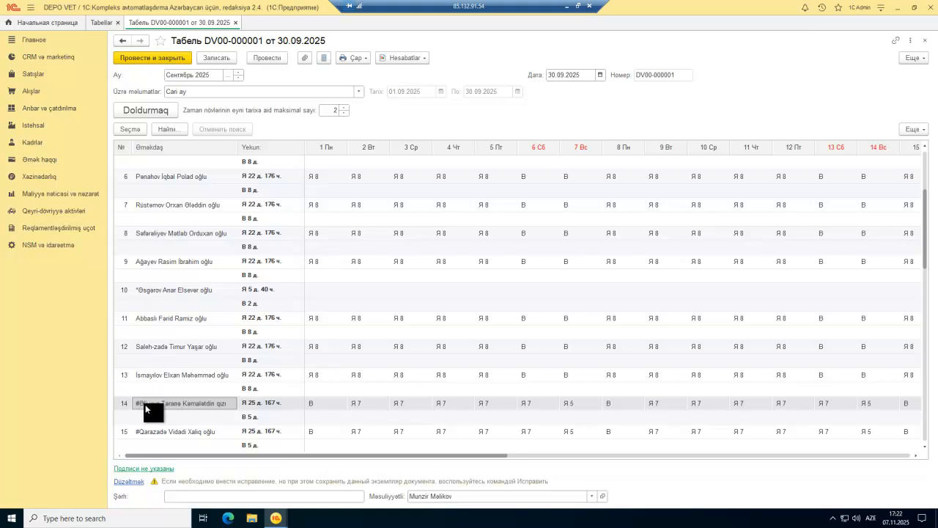
# Step: Scroll through the timesheet, check the 6 Сб day cells in rows 13, 16 and 18, then close it
pyautogui.scroll(-3, 195, 380)
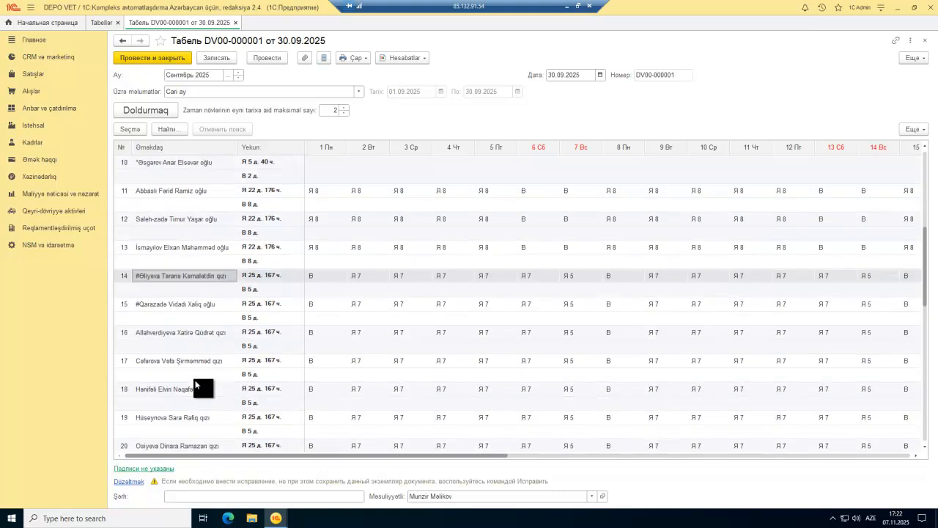
pyautogui.scroll(-8, 195, 380)
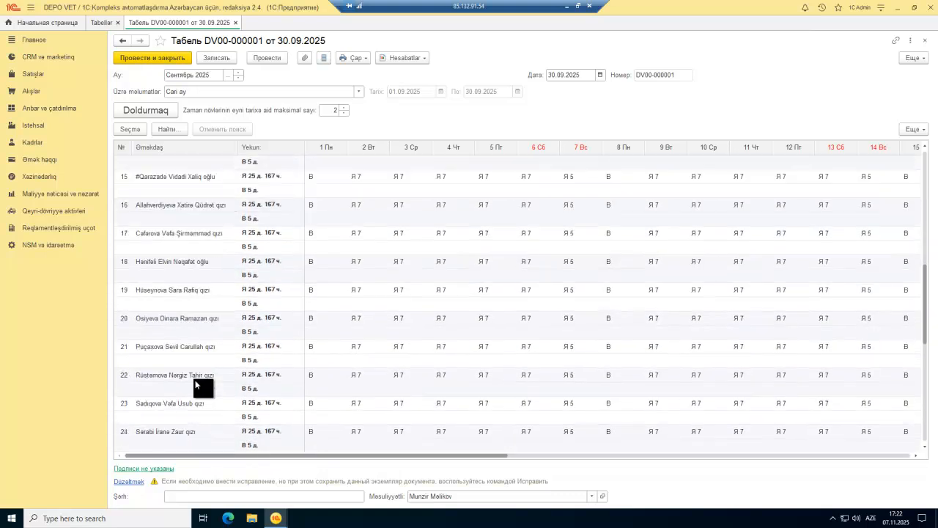
pyautogui.scroll(-3, 195, 380)
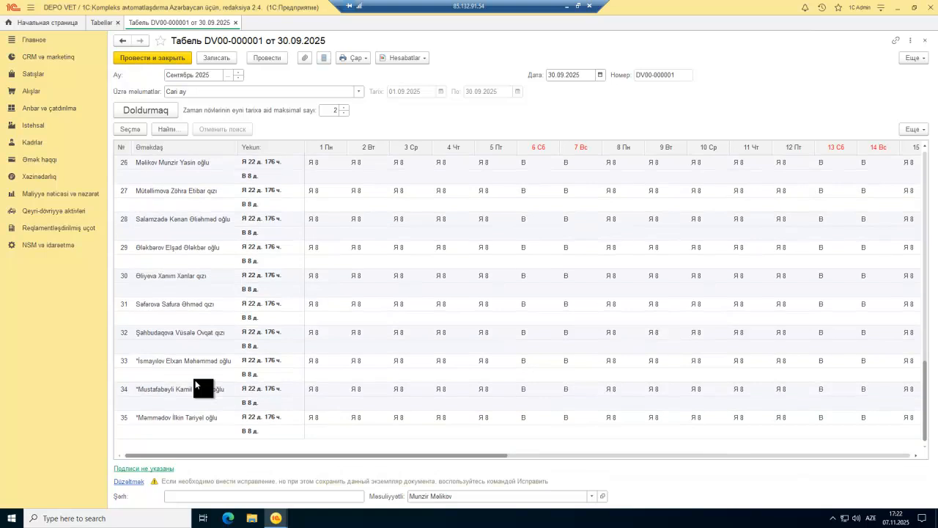
pyautogui.scroll(6, 195, 380)
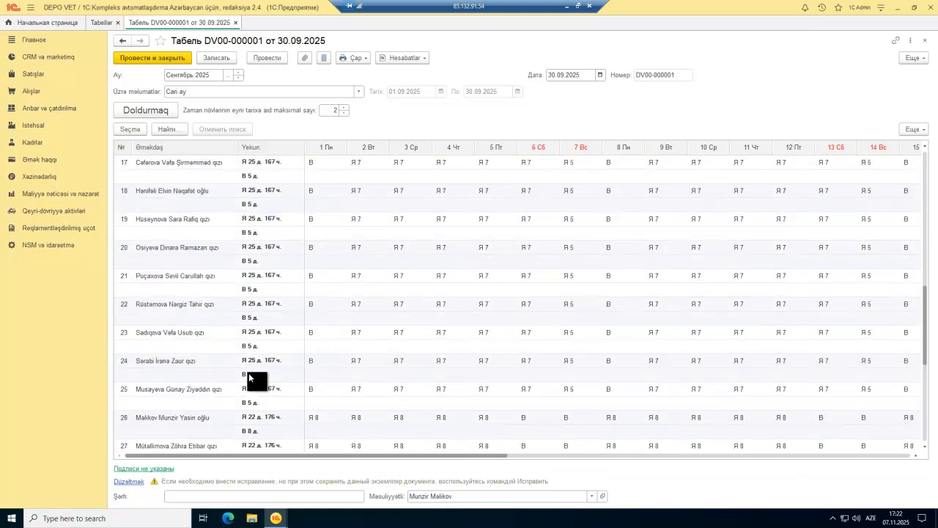
pyautogui.scroll(10, 249, 373)
pyautogui.scroll(-10, 304, 359)
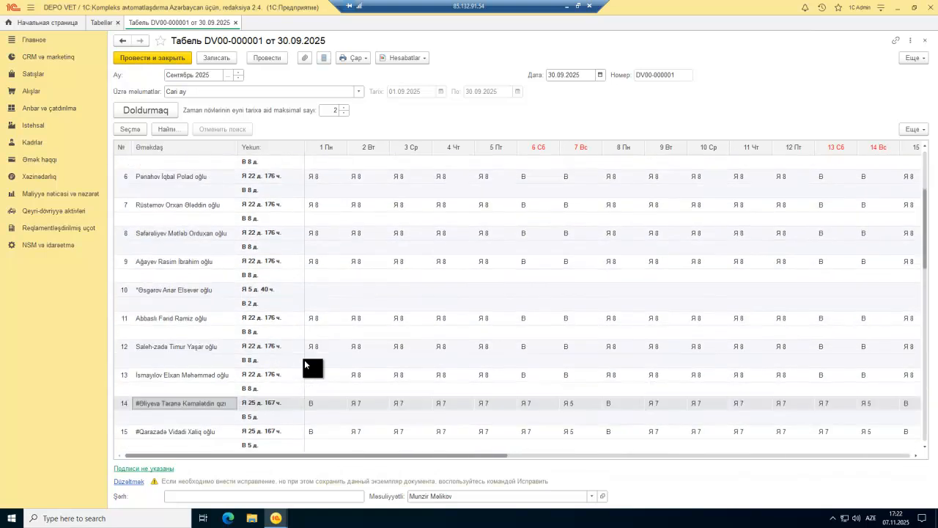
pyautogui.click(522, 220)
pyautogui.click(528, 159)
pyautogui.scroll(2, 536, 220)
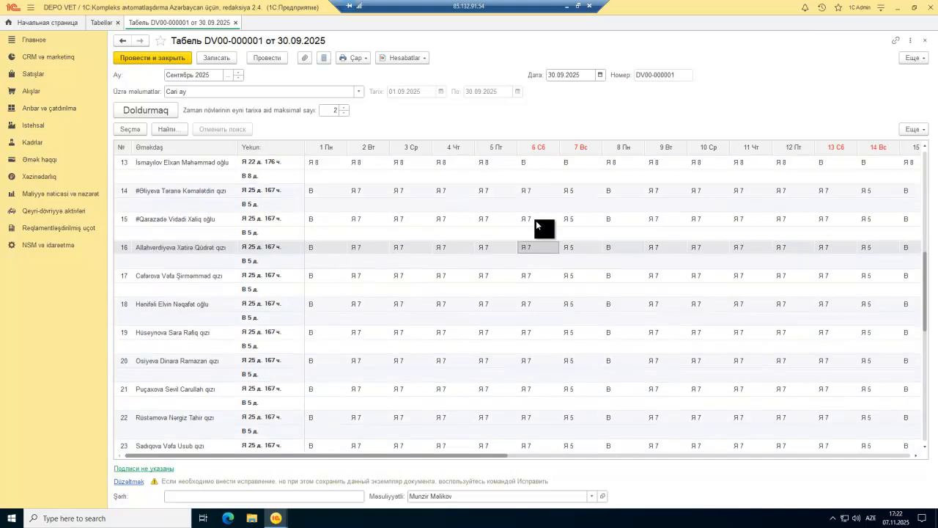
pyautogui.click(531, 167)
pyautogui.scroll(3, 536, 202)
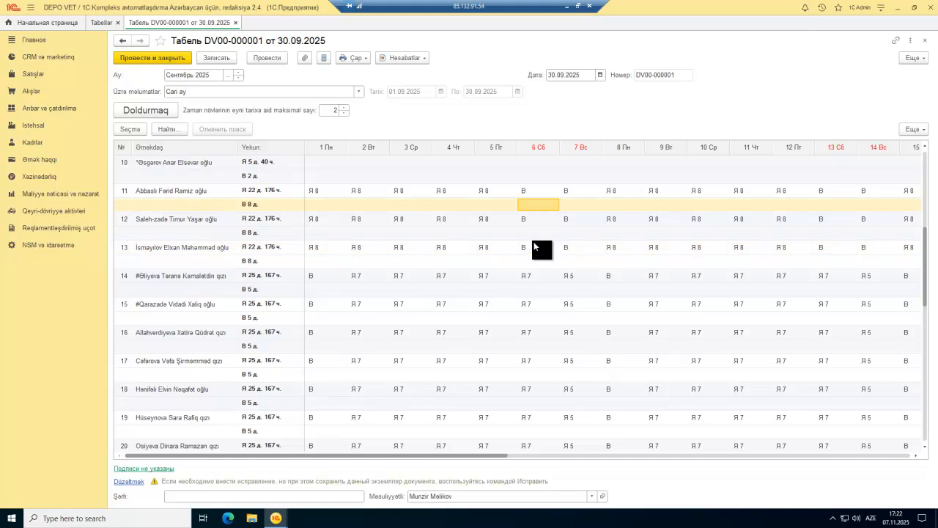
pyautogui.scroll(5, 534, 244)
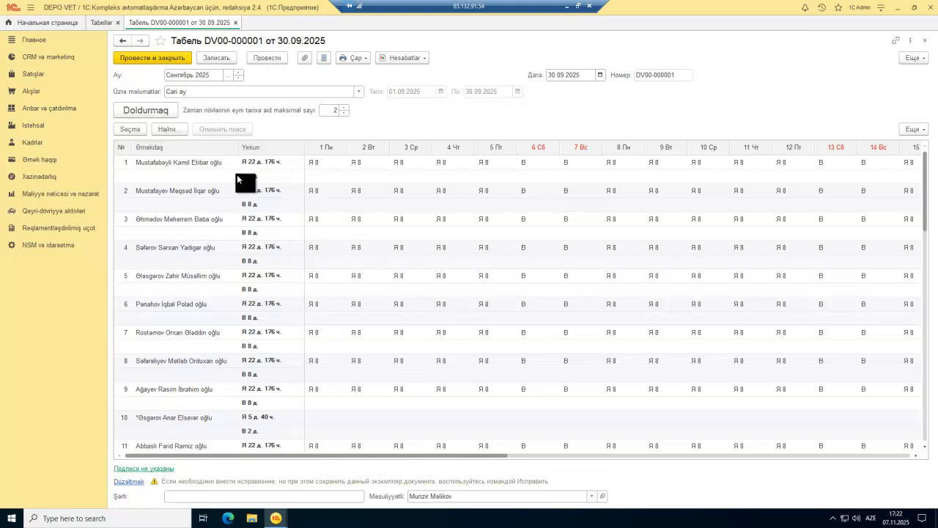
pyautogui.press('Escape')
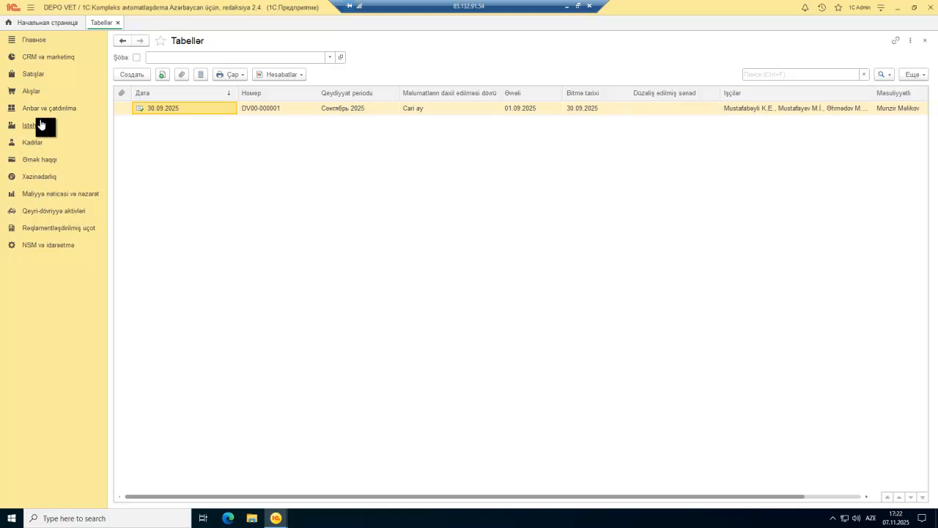
# Step: Open the Əmək haqlarının və ödəmələrin əlavə edilməsi list, view the Yaratmaq options, and open DV00-000002
pyautogui.click(36, 160)
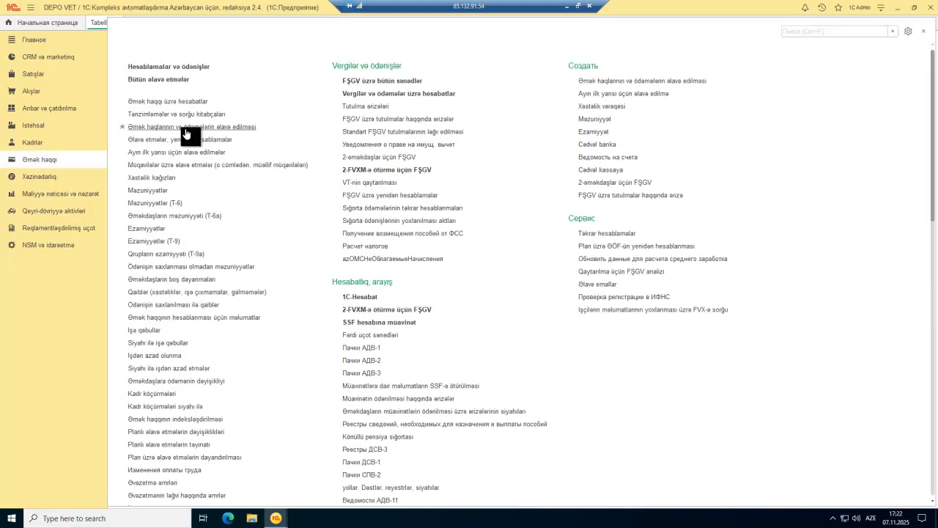
pyautogui.click(186, 128)
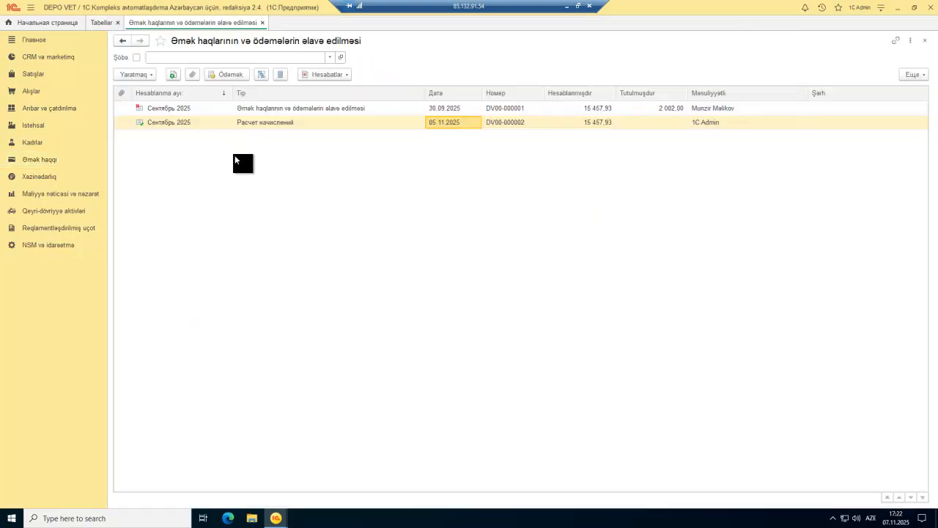
pyautogui.click(140, 74)
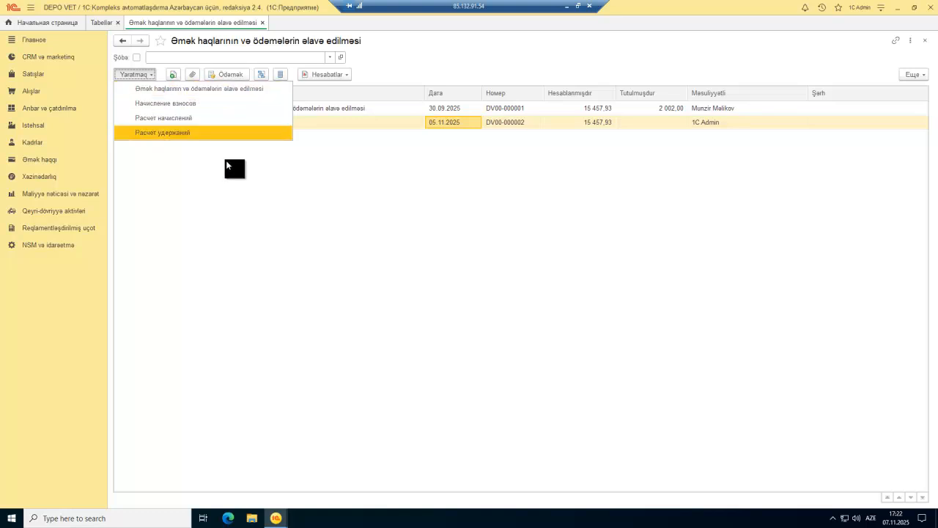
pyautogui.click(228, 132)
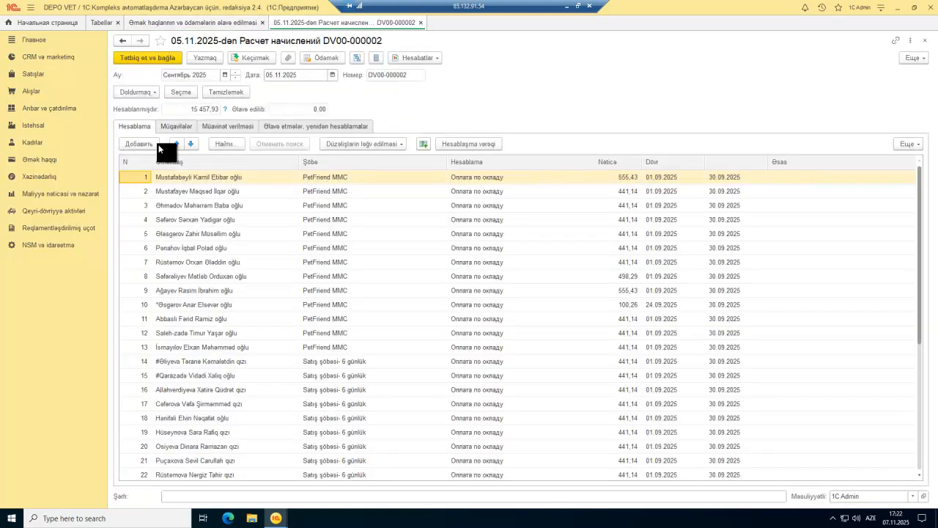
pyautogui.click(146, 92)
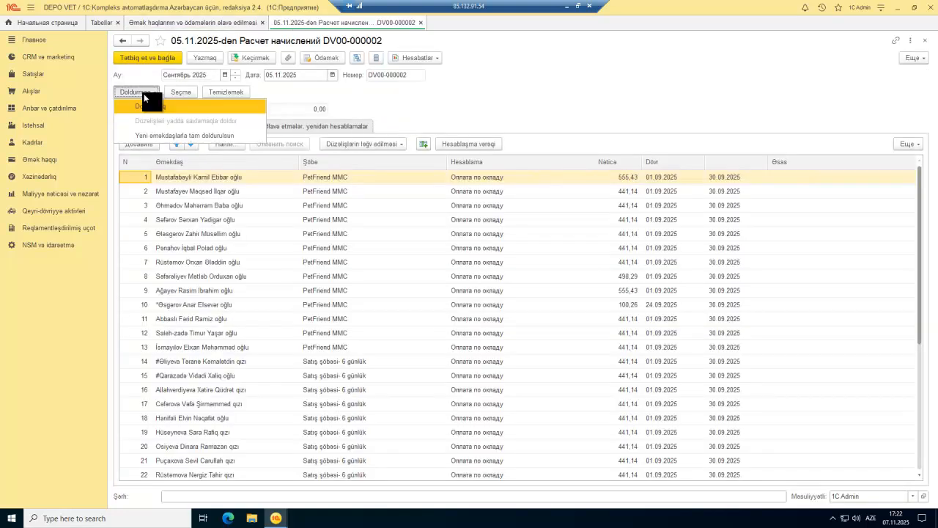
pyautogui.click(341, 103)
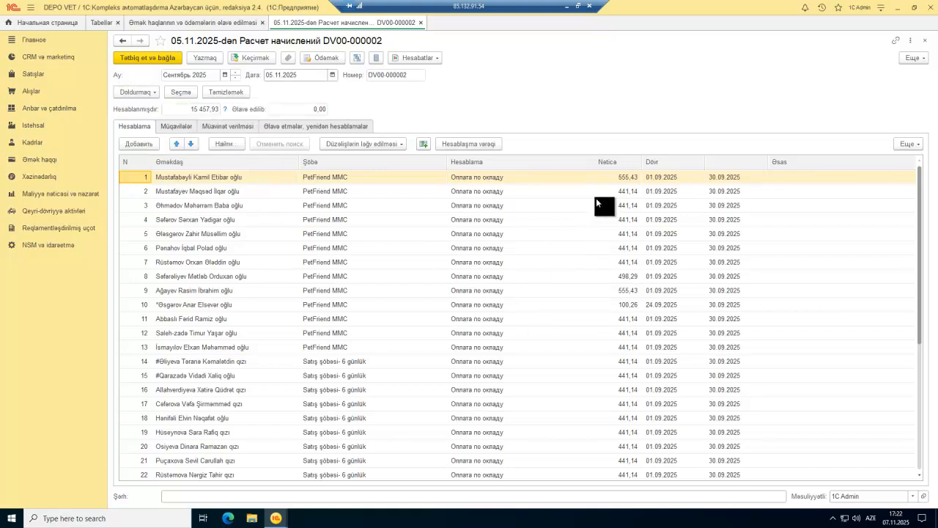
pyautogui.scroll(-5, 631, 341)
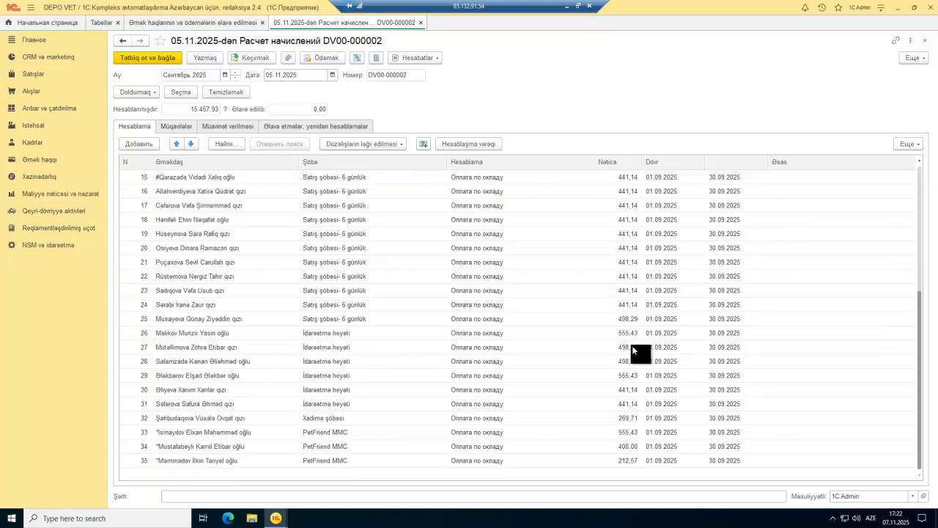
pyautogui.click(627, 450)
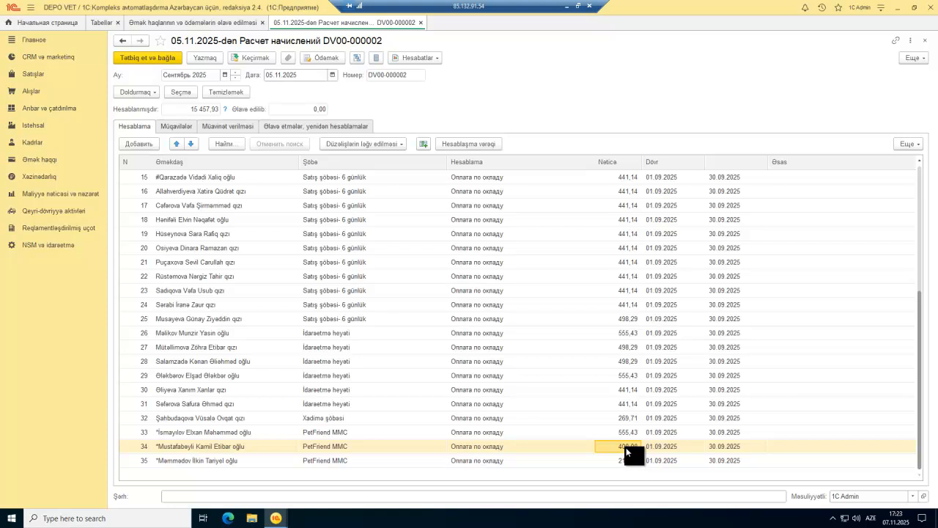
pyautogui.click(626, 448)
pyautogui.write('441')
pyautogui.press('Return')
pyautogui.click(628, 450)
pyautogui.click(626, 448)
pyautogui.write('14')
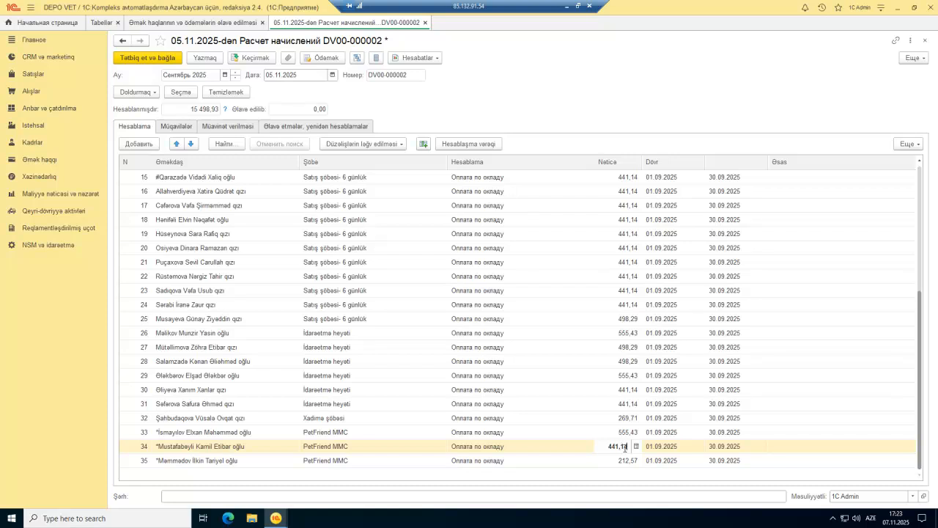
pyautogui.press('Return')
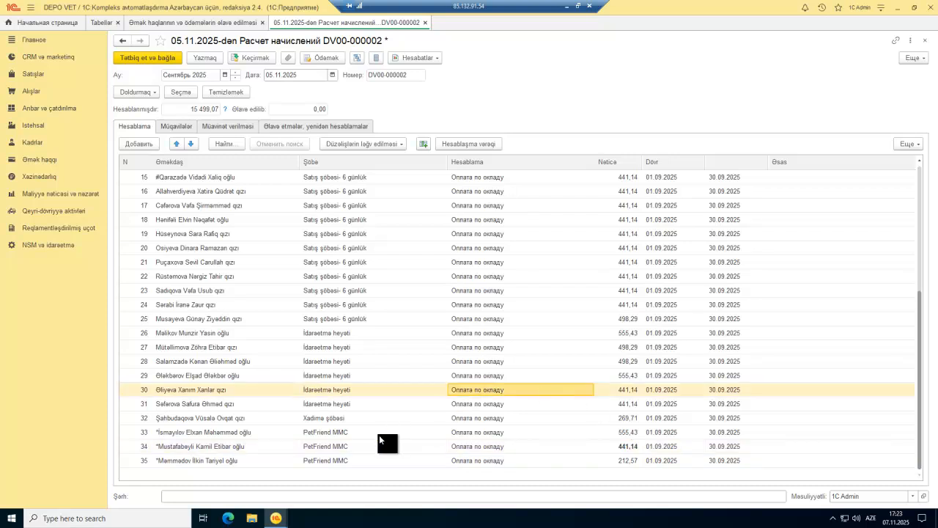
pyautogui.click(259, 443)
pyautogui.scroll(5, 518, 312)
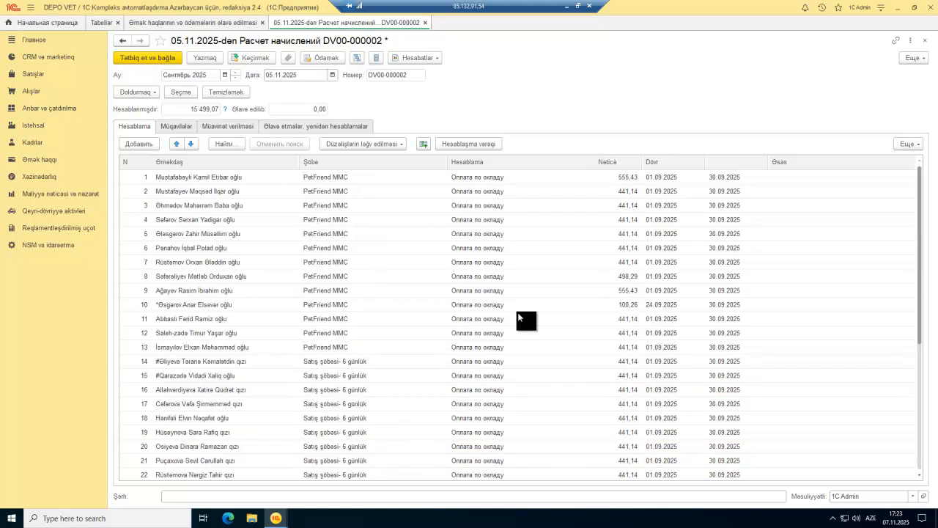
pyautogui.click(181, 127)
pyautogui.click(223, 127)
pyautogui.click(273, 130)
pyautogui.click(227, 127)
pyautogui.click(150, 126)
pyautogui.scroll(-5, 241, 338)
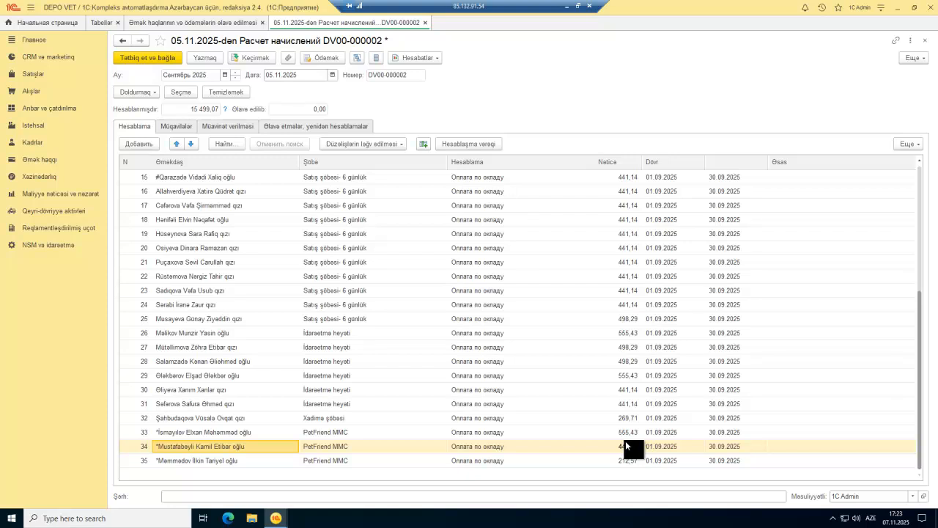
pyautogui.press('Escape')
pyautogui.click(501, 280)
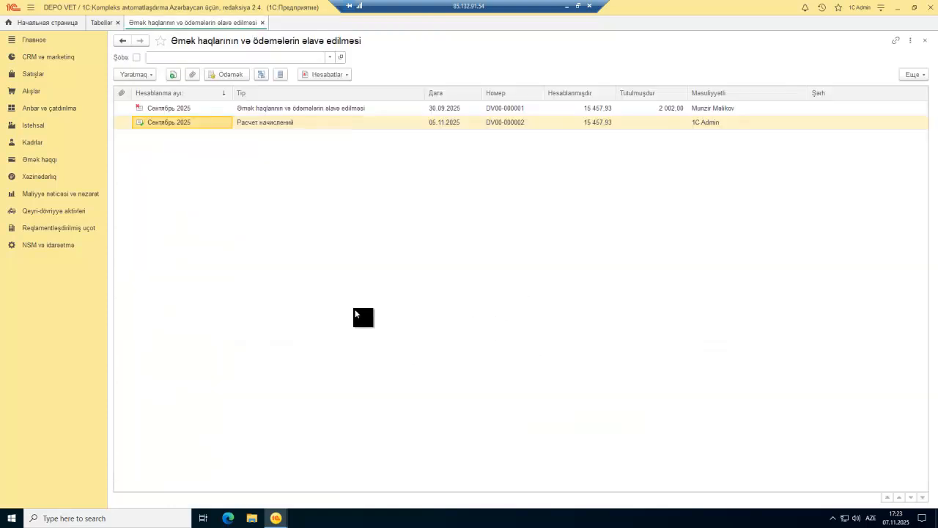
pyautogui.doubleClick(286, 120)
pyautogui.scroll(-5, 535, 336)
pyautogui.click(627, 444)
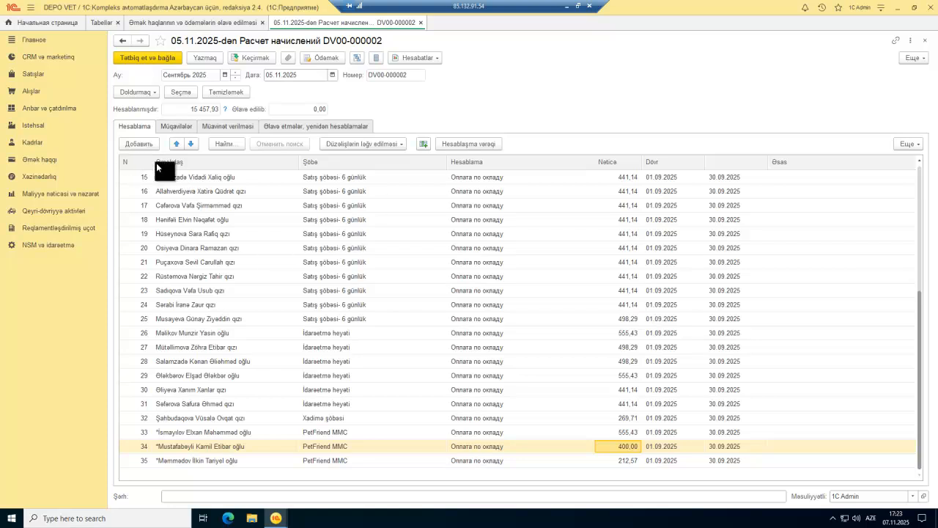
# Step: Go to the Kadrlar section and open the Bütün kadr sənədləri list of hiring documents
pyautogui.click(35, 144)
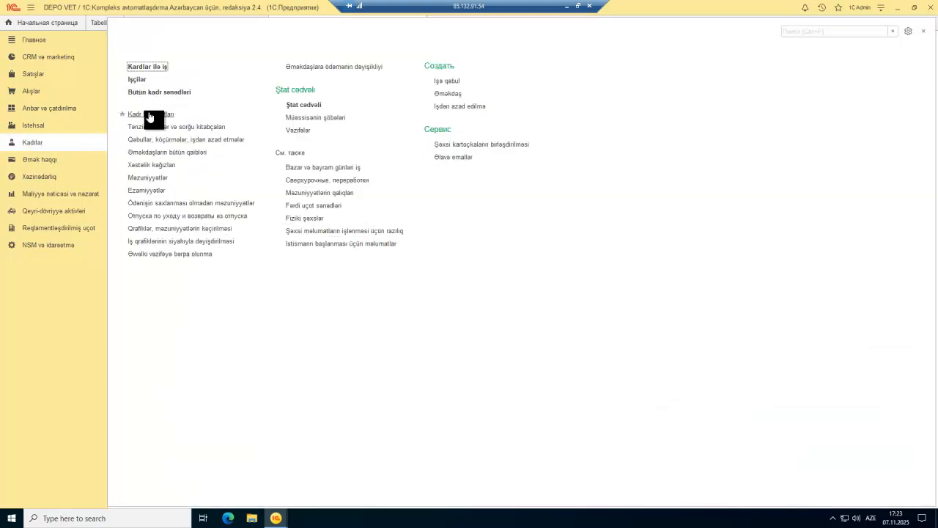
pyautogui.click(155, 116)
pyautogui.press('Escape')
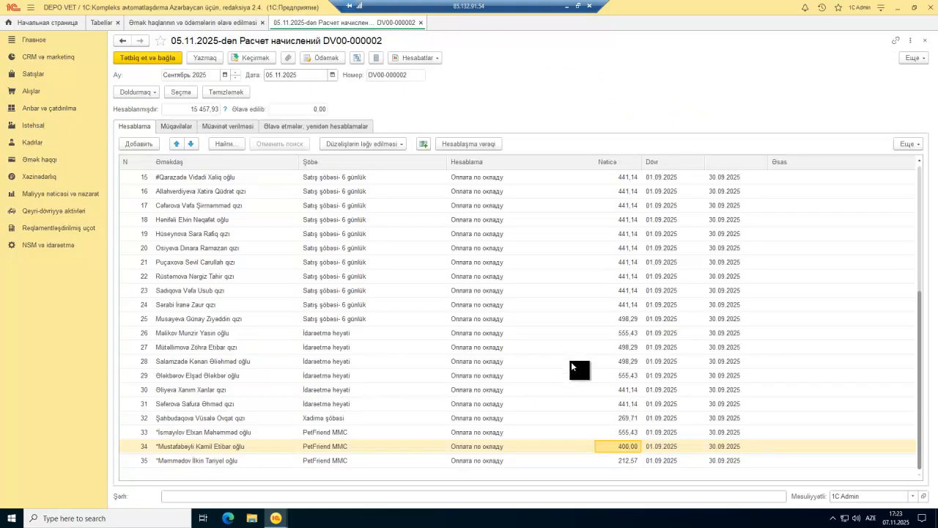
pyautogui.scroll(5, 620, 232)
pyautogui.scroll(-5, 620, 231)
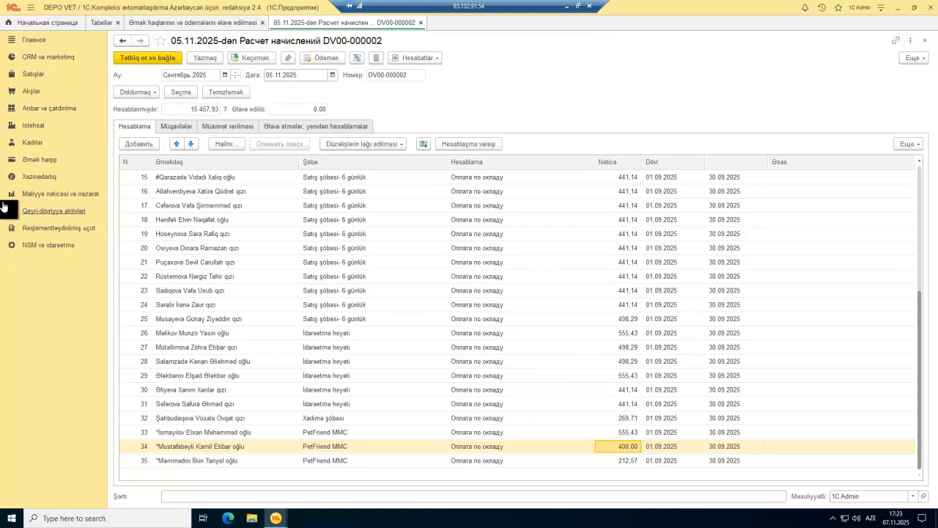
pyautogui.click(46, 145)
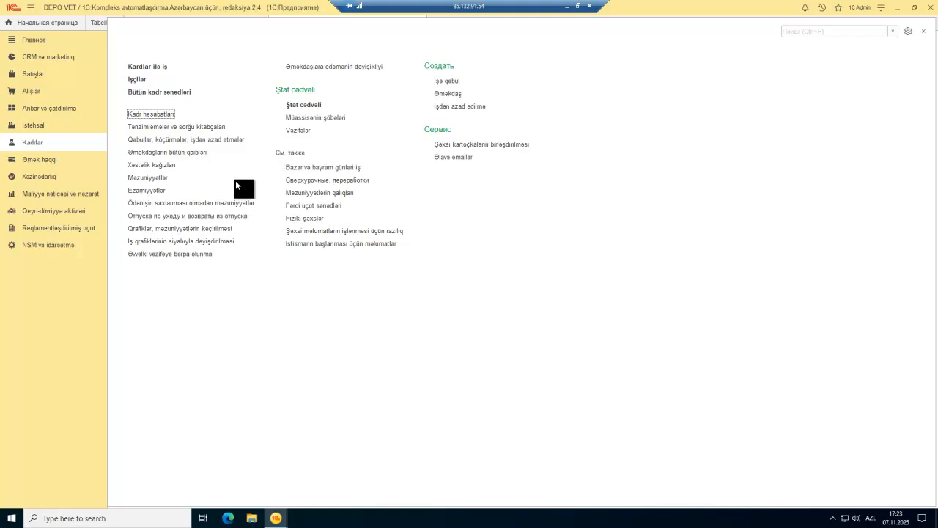
pyautogui.click(165, 92)
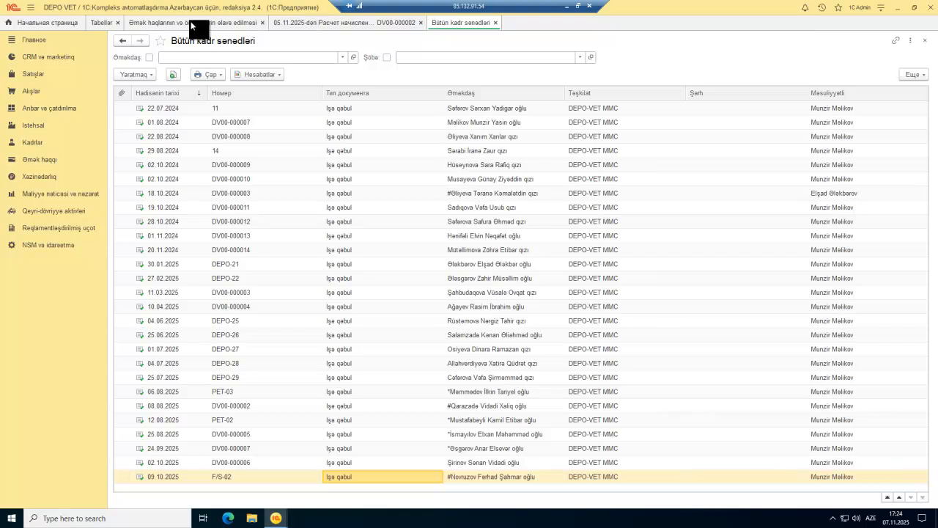
# Step: Reopen payroll calculation DV00-000002 and copy the employee name from row 34
pyautogui.click(218, 23)
pyautogui.doubleClick(285, 122)
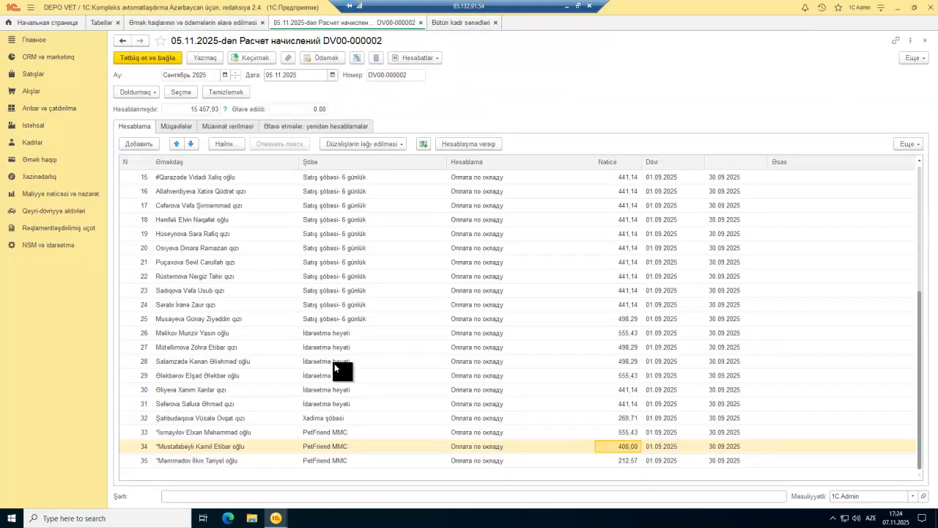
pyautogui.click(236, 447)
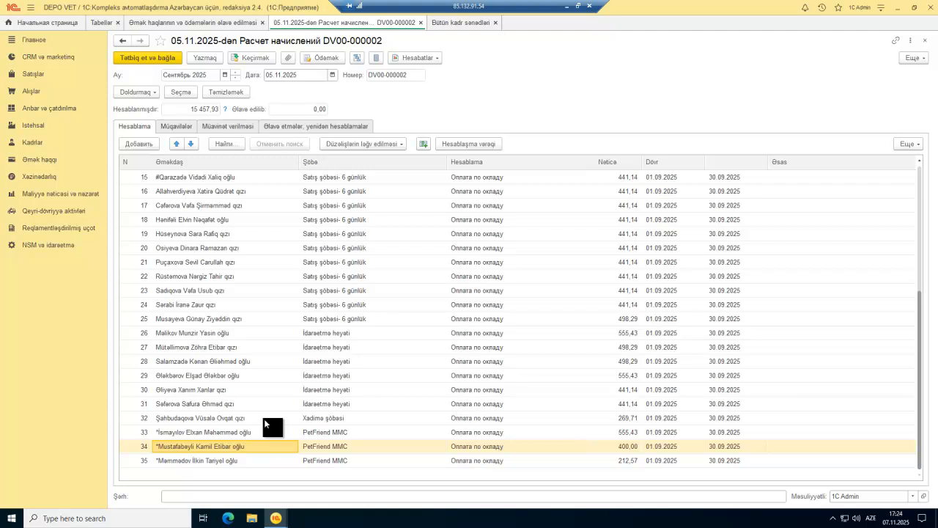
# Step: Filter Bütün kadr sənədləri by that employee's name and open hiring document PET-02
pyautogui.click(443, 22)
pyautogui.click(468, 152)
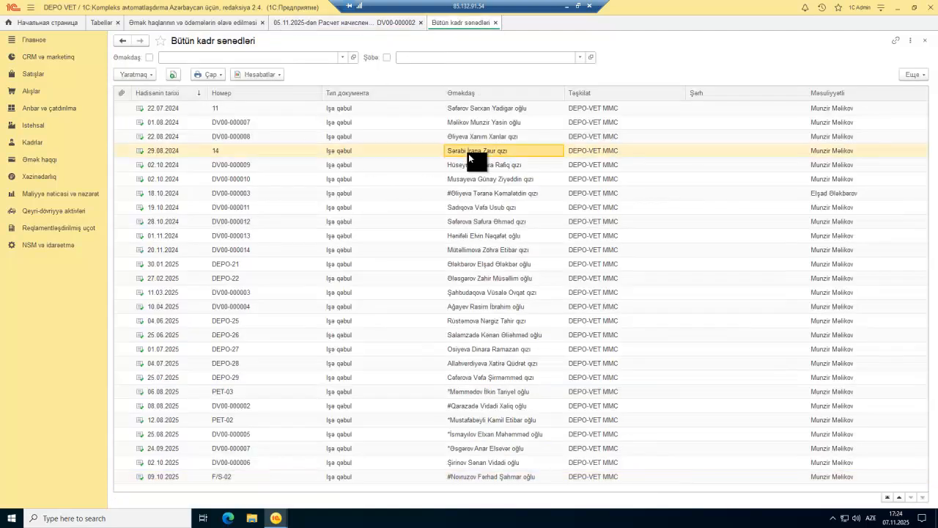
pyautogui.hotkey('ctrl', 'f')
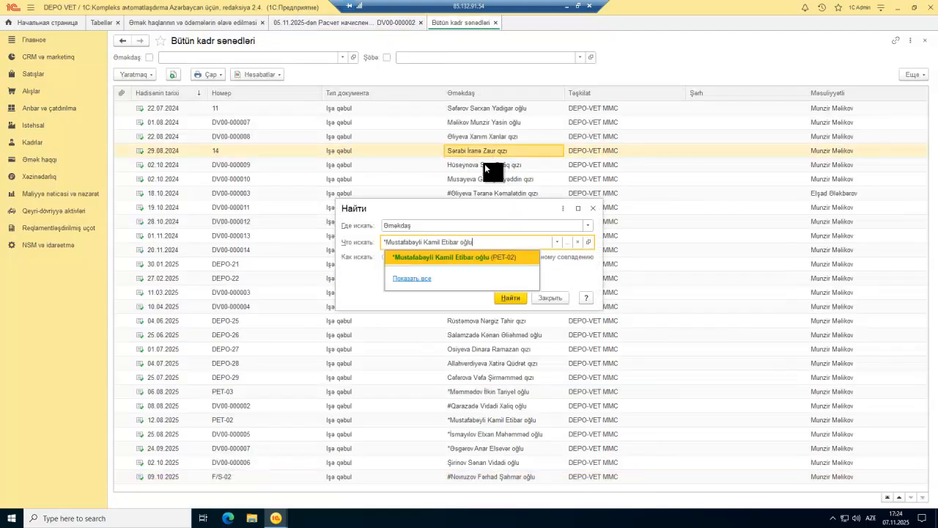
pyautogui.click(500, 258)
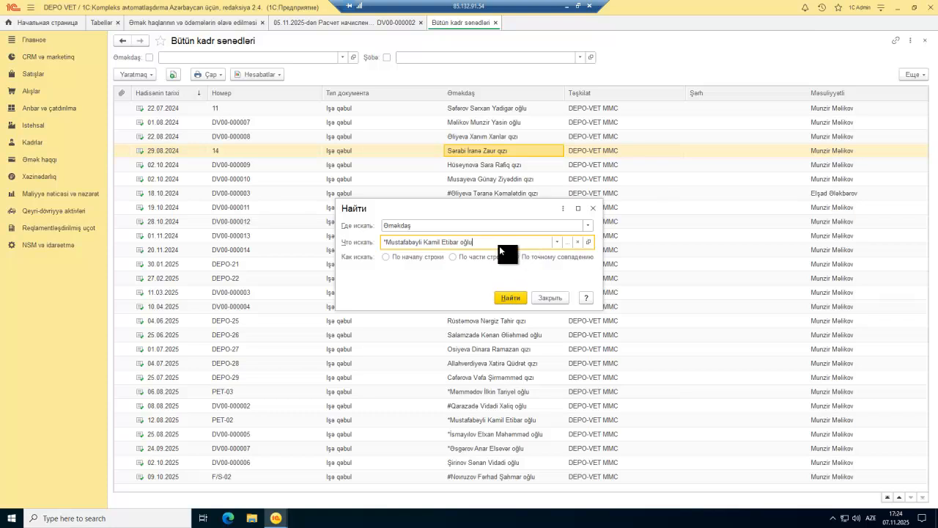
pyautogui.press('Return')
pyautogui.doubleClick(307, 126)
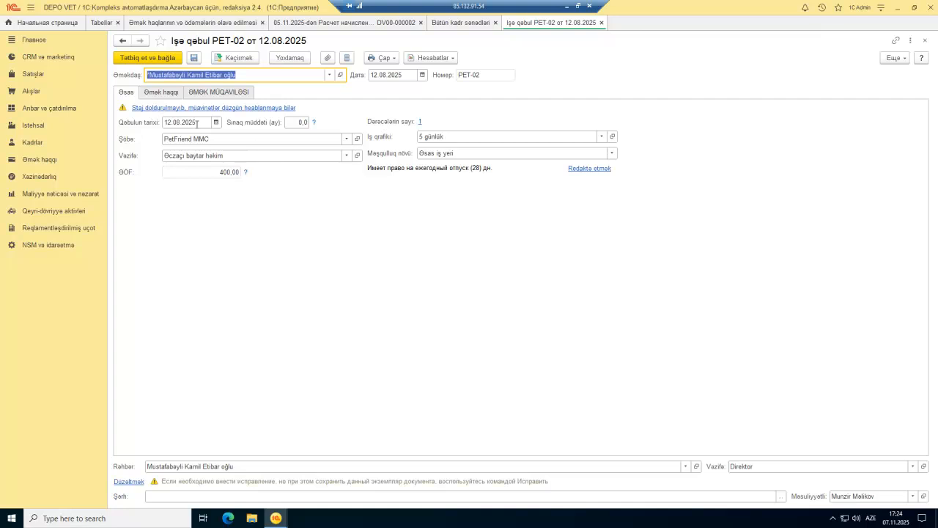
# Step: Change the Oklad in hiring document PET-02 to 441.14, then post and close it
pyautogui.click(202, 173)
pyautogui.click(168, 89)
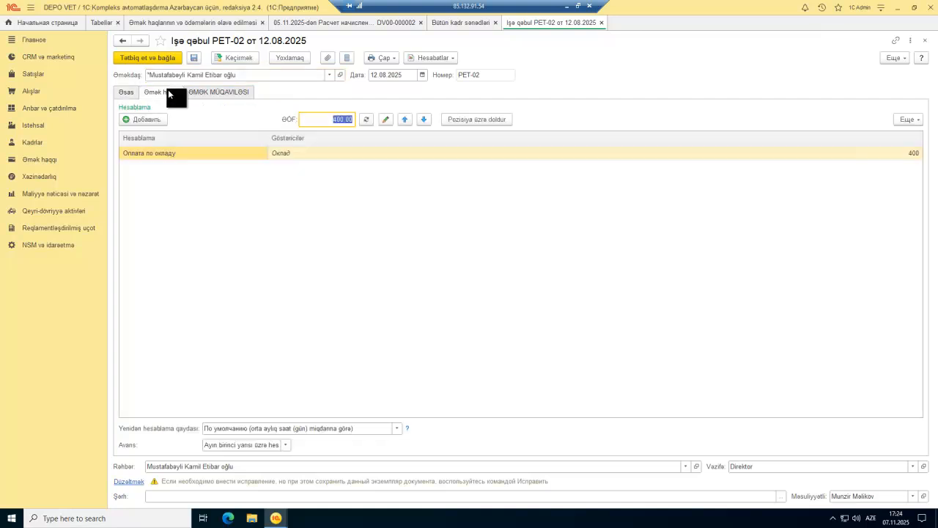
pyautogui.doubleClick(876, 155)
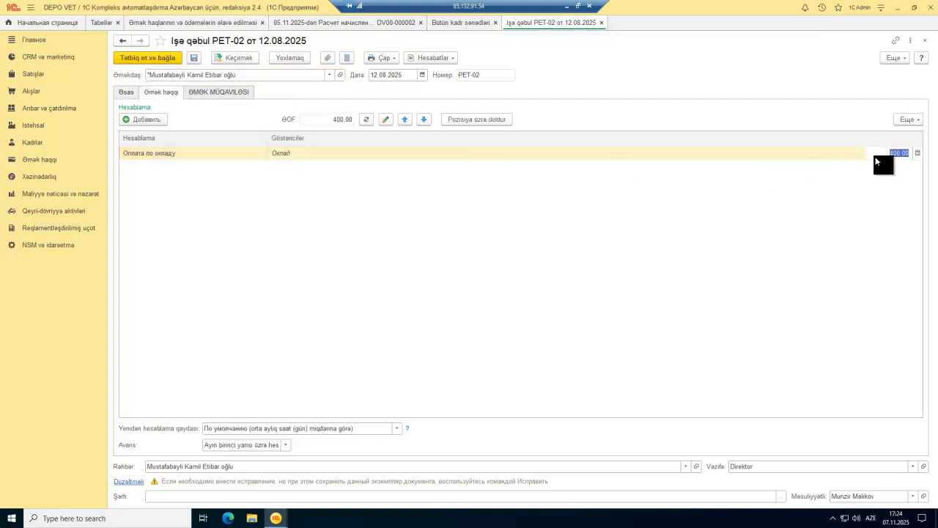
pyautogui.write('441.14')
pyautogui.press('Return')
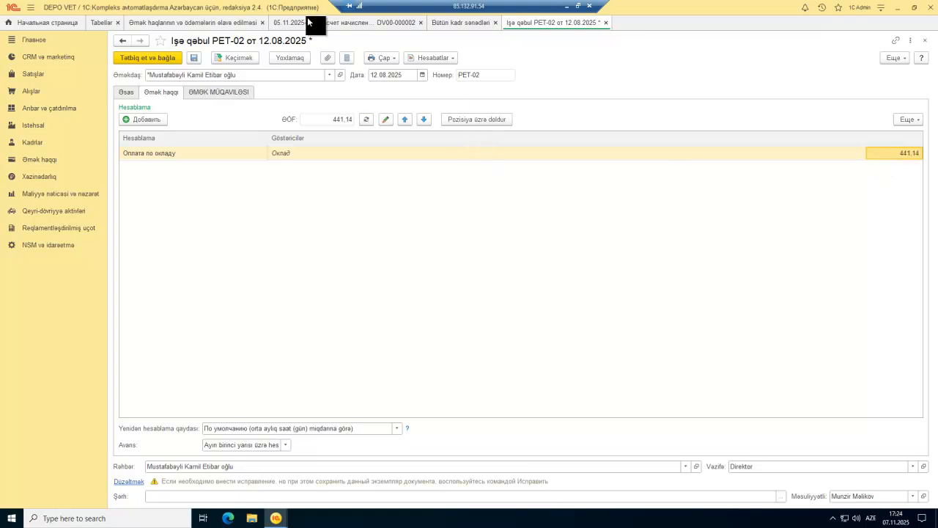
pyautogui.click(312, 22)
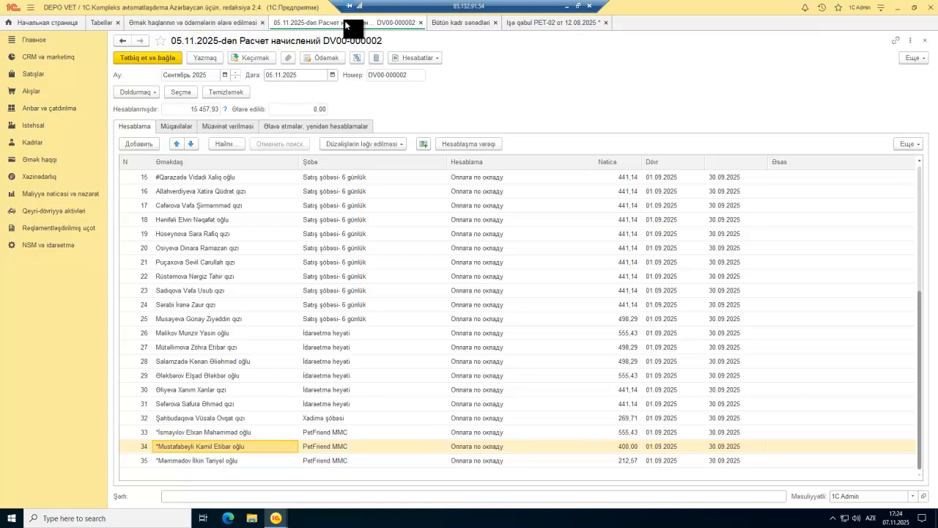
pyautogui.click(561, 25)
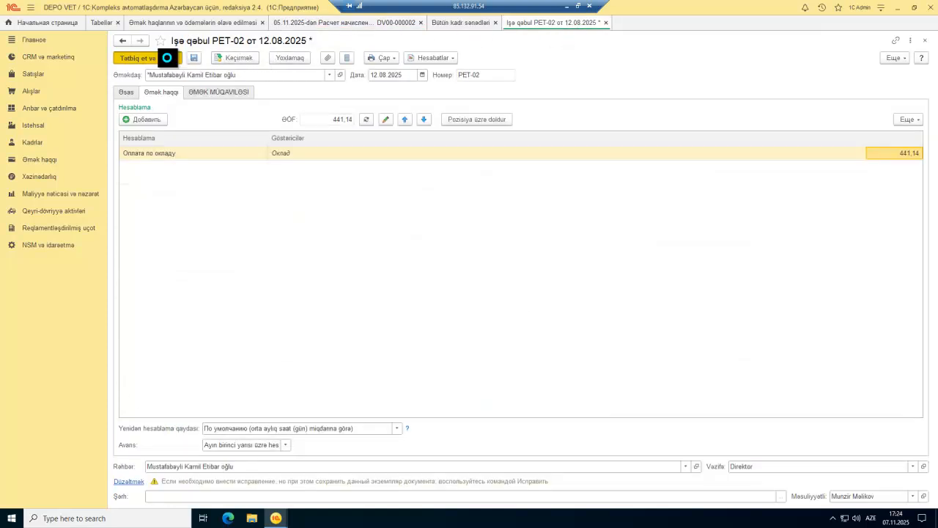
pyautogui.press('Escape')
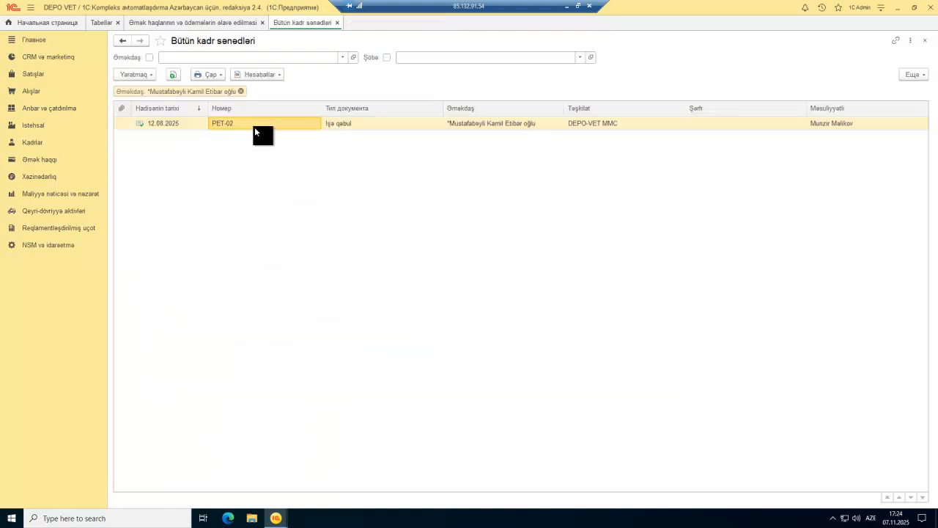
pyautogui.press('Escape')
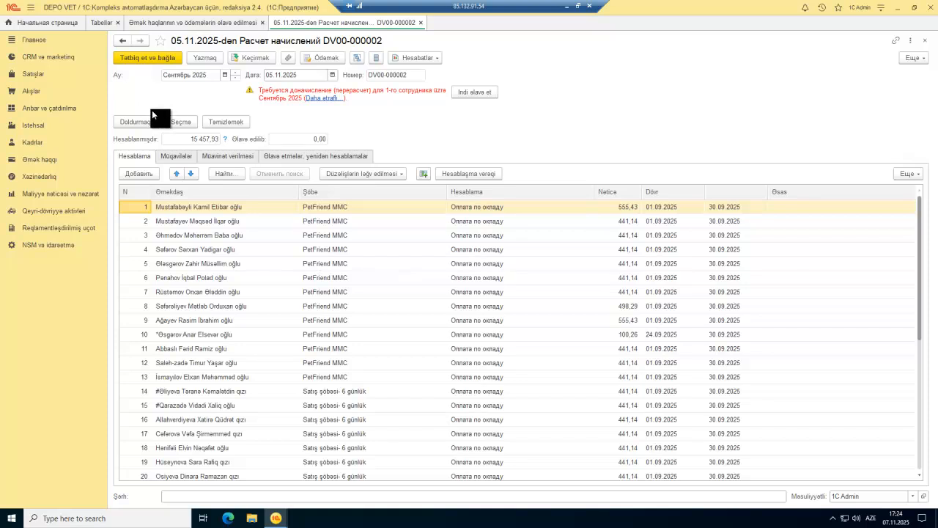
pyautogui.click(150, 122)
pyautogui.click(175, 139)
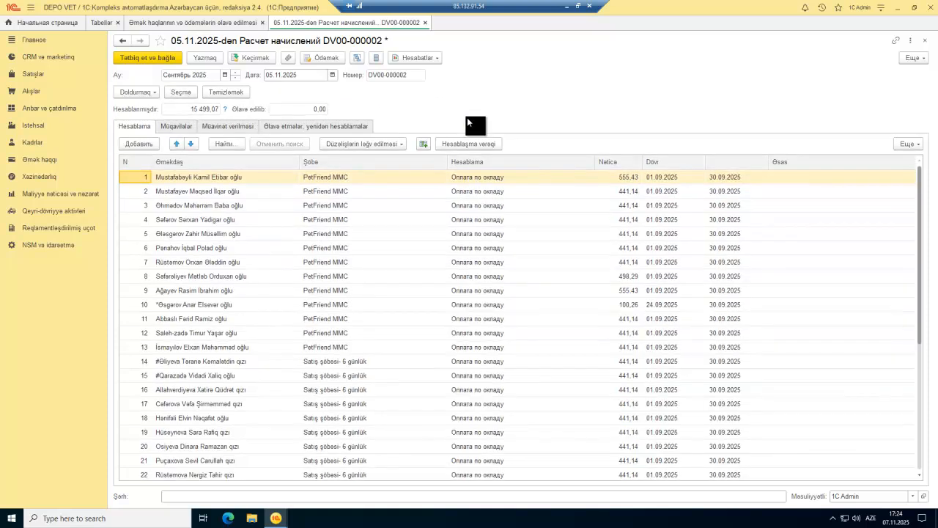
pyautogui.scroll(-5, 534, 301)
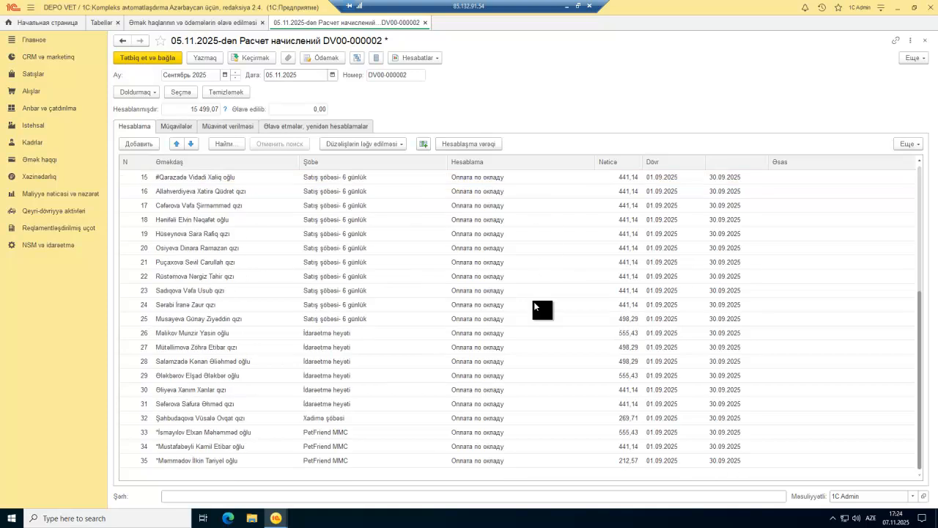
pyautogui.click(627, 448)
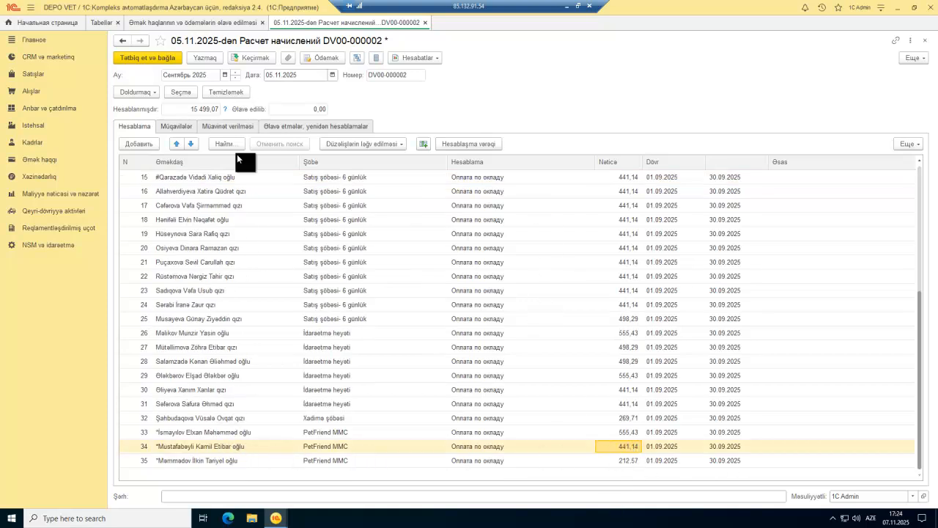
pyautogui.scroll(5, 241, 308)
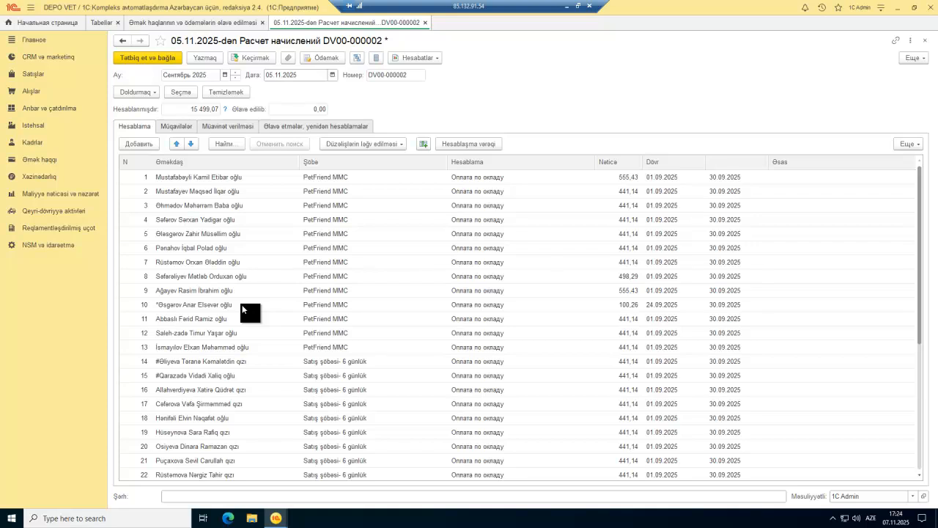
pyautogui.scroll(-5, 242, 308)
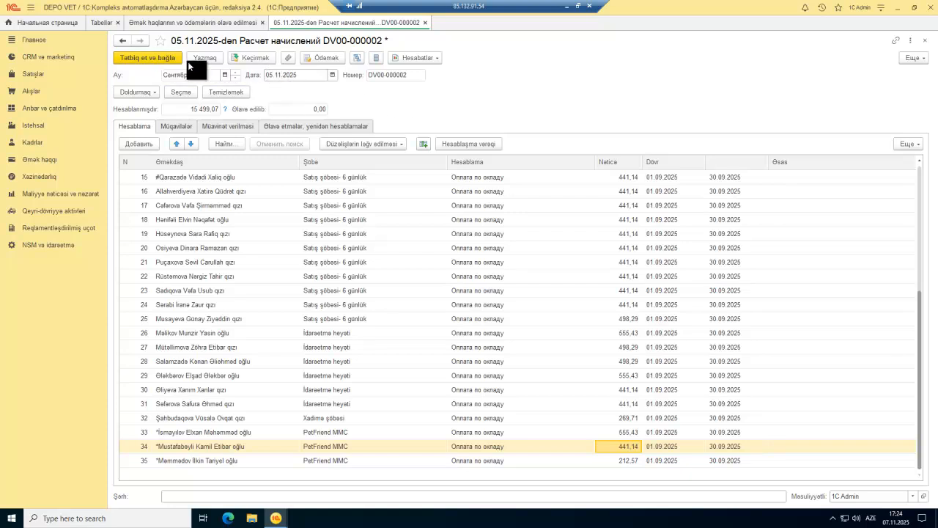
# Step: Set the payroll calculation DV00-000002 date to 30.09.2025 using the calendar
pyautogui.click(330, 73)
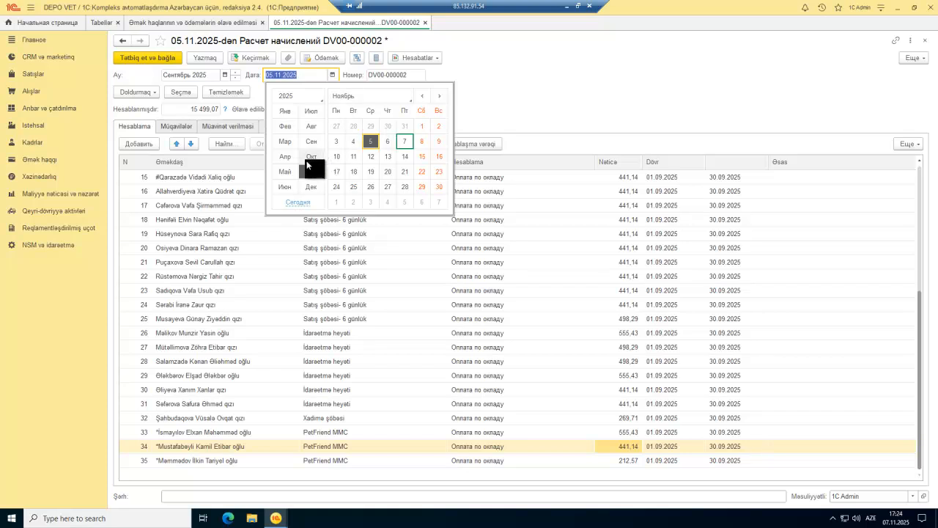
pyautogui.click(353, 187)
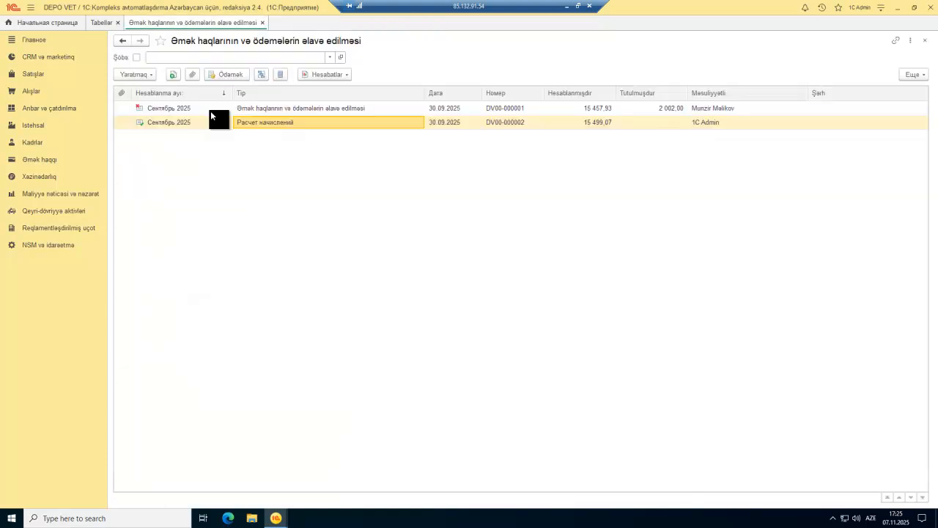
pyautogui.click(208, 128)
pyautogui.click(271, 127)
pyautogui.click(193, 126)
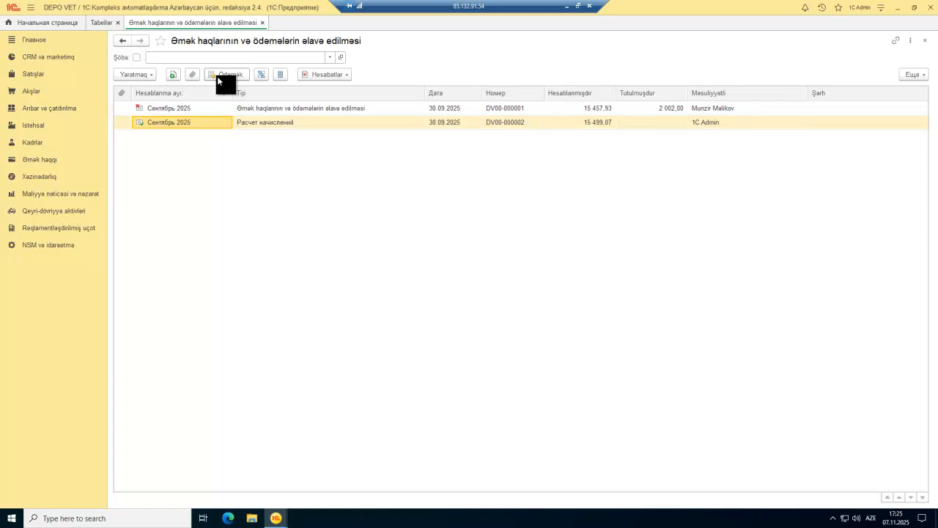
pyautogui.click(217, 75)
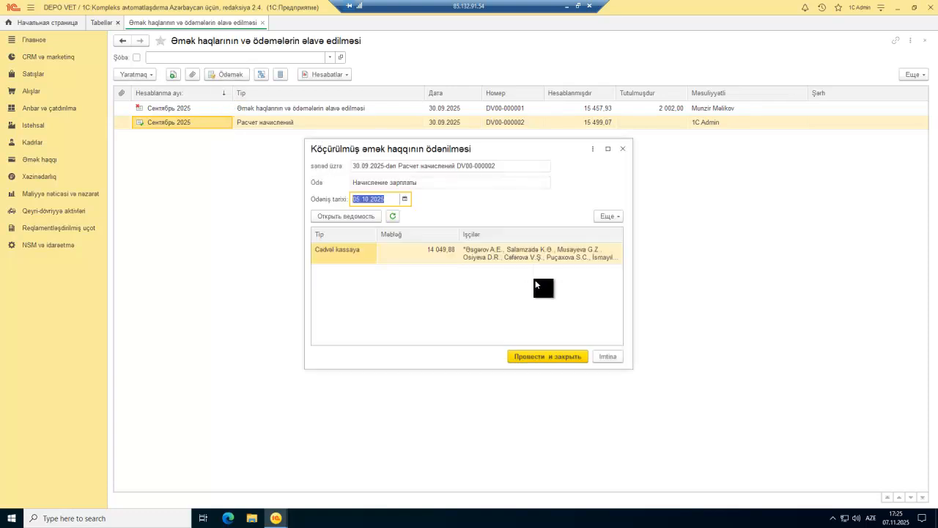
pyautogui.click(439, 255)
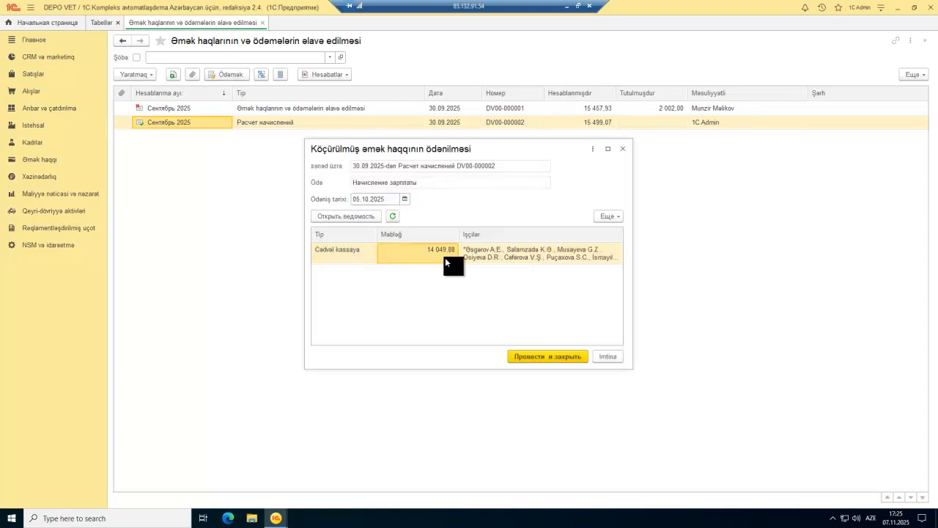
pyautogui.click(606, 124)
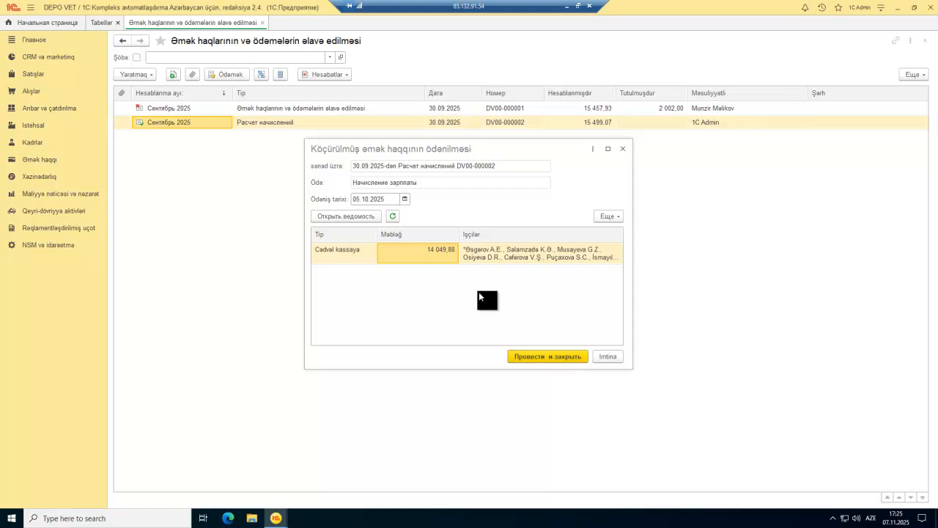
pyautogui.doubleClick(442, 250)
pyautogui.click(406, 280)
pyautogui.scroll(-10, 436, 275)
pyautogui.scroll(10, 427, 280)
pyautogui.scroll(-10, 427, 285)
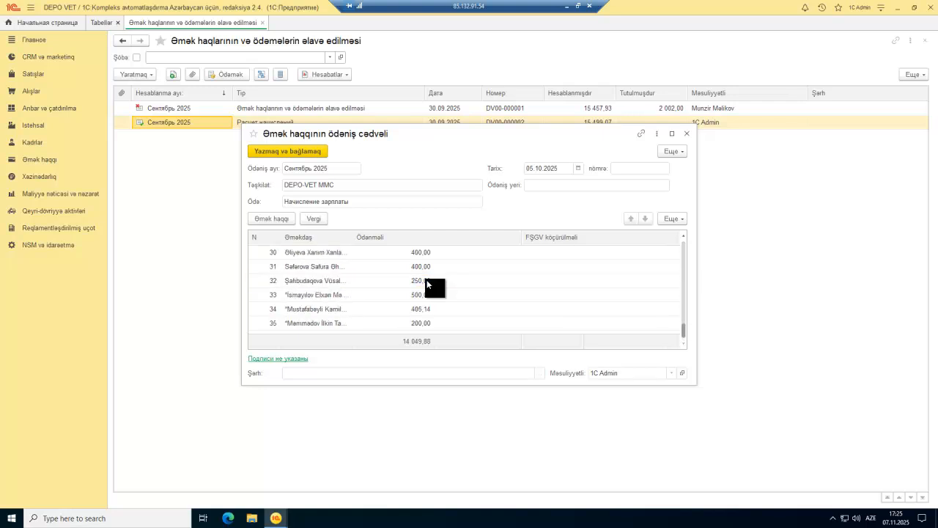
pyautogui.scroll(10, 426, 285)
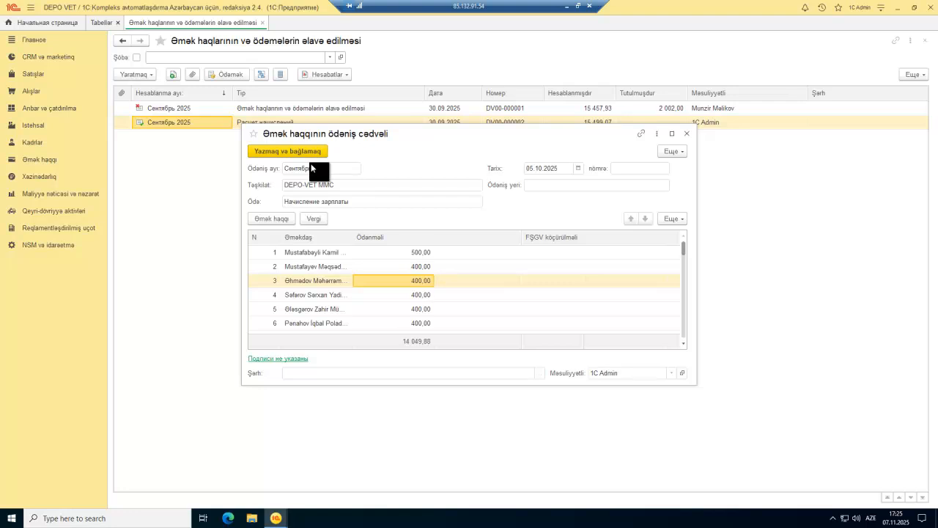
pyautogui.click(687, 135)
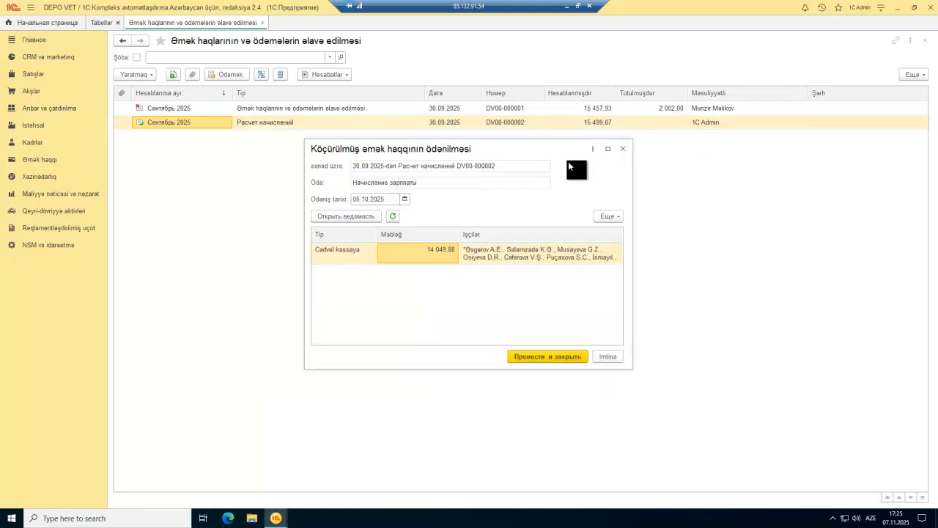
pyautogui.click(621, 152)
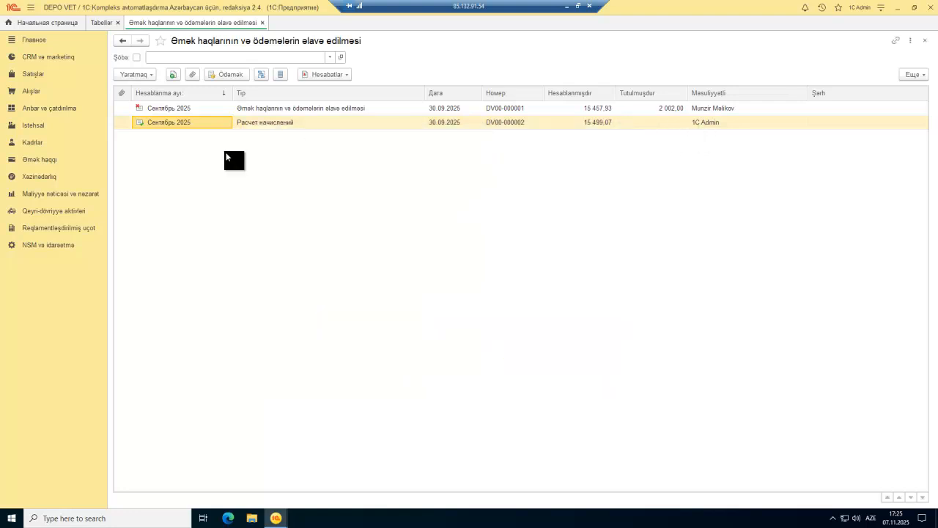
# Step: Open the Əmək haqqı section and scroll through its payroll documents, payments and reports
pyautogui.click(37, 161)
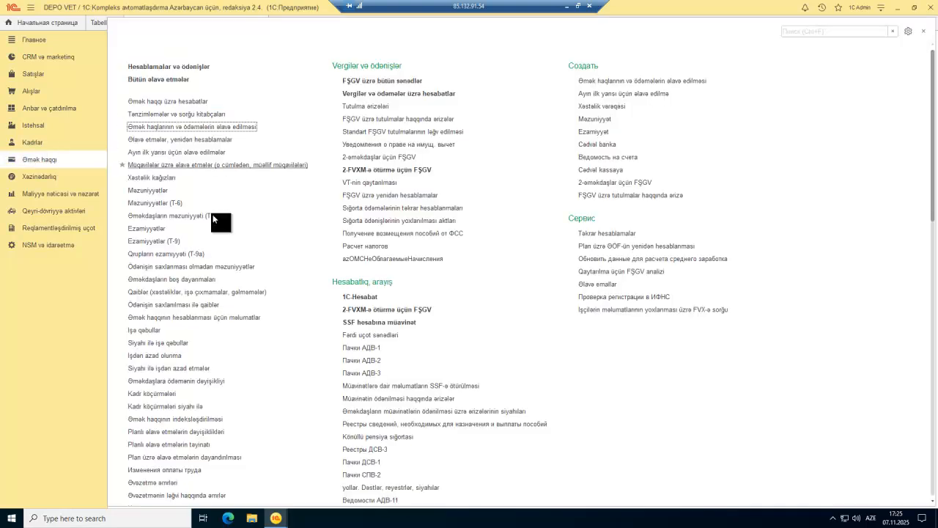
pyautogui.scroll(-15, 219, 297)
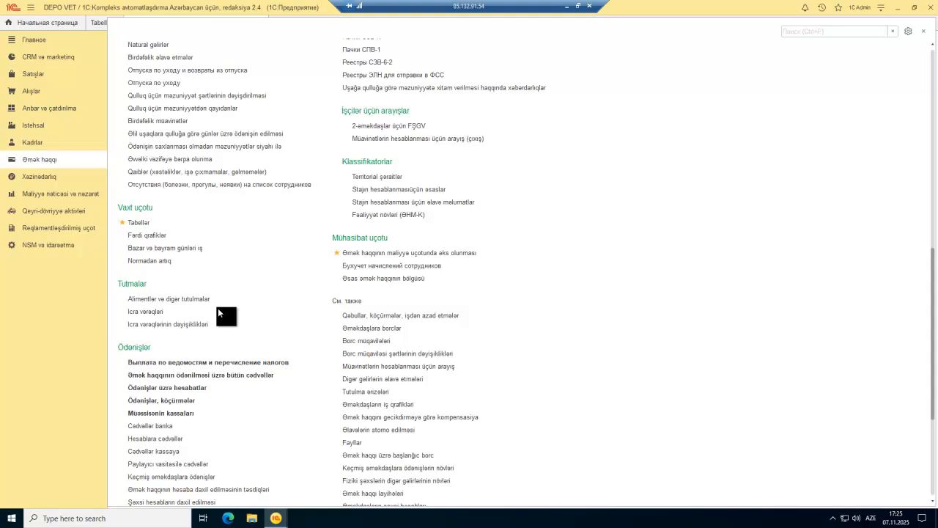
pyautogui.scroll(-3, 218, 313)
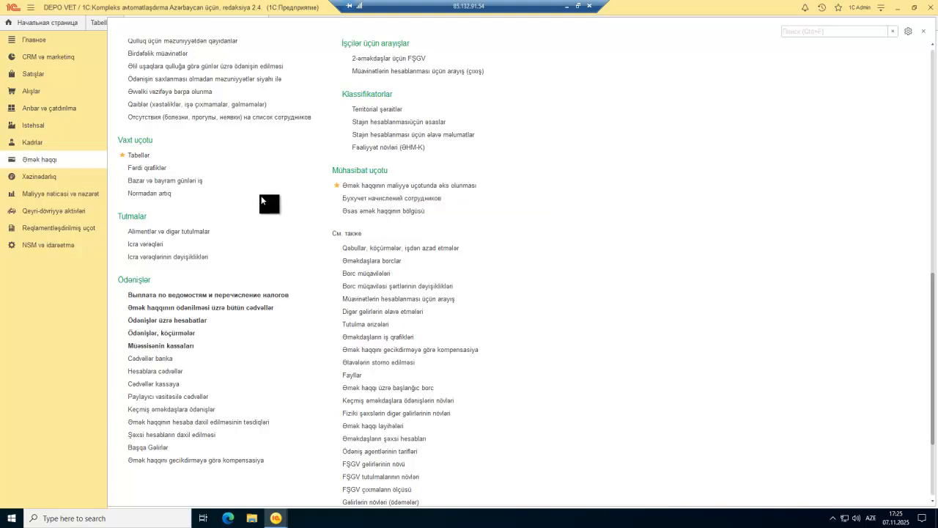
pyautogui.scroll(2, 264, 201)
pyautogui.scroll(9, 261, 199)
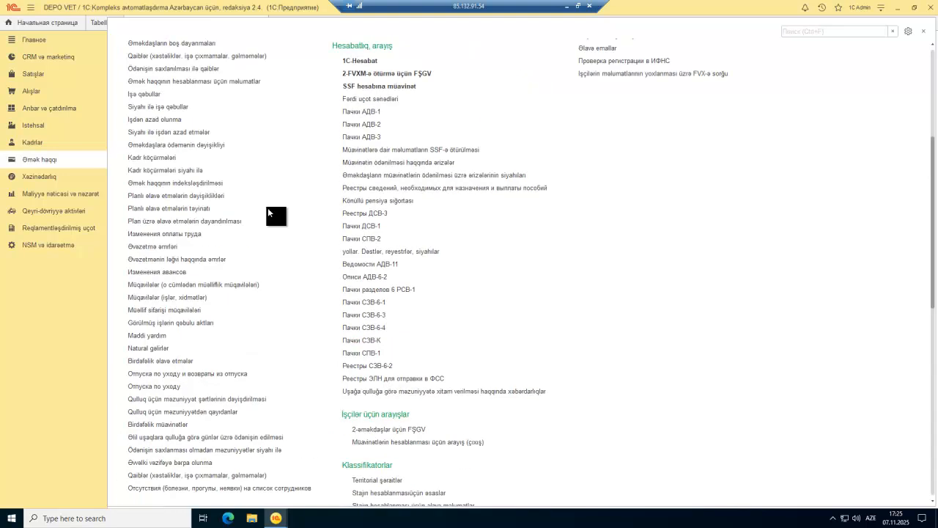
# Step: In the Russian-language 1C window, open Зарплата and scroll down to its Налоги и взносы entries
pyautogui.moveTo(276, 518)
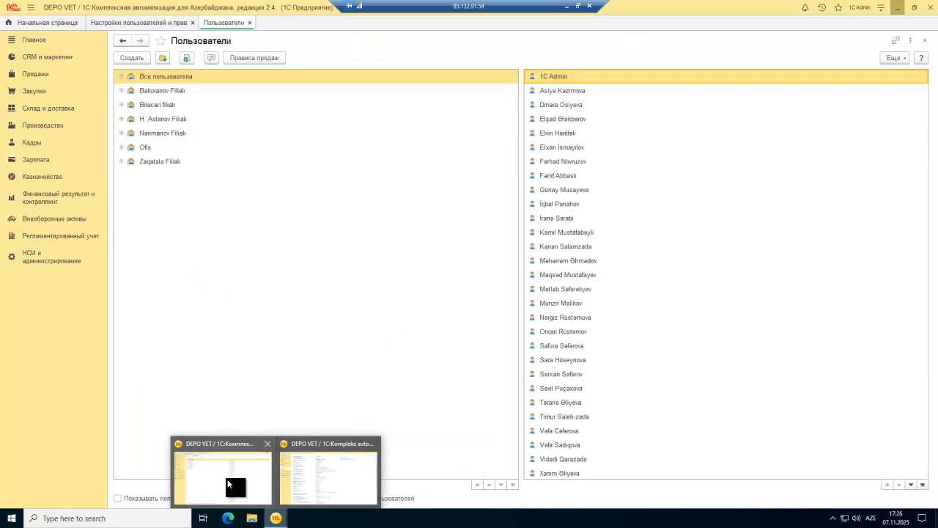
pyautogui.click(227, 484)
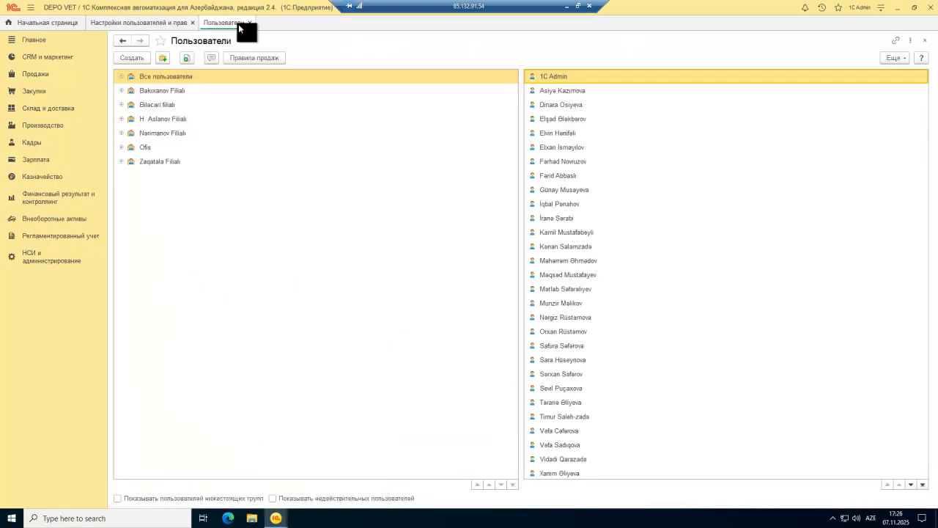
pyautogui.click(36, 162)
pyautogui.scroll(-4, 223, 245)
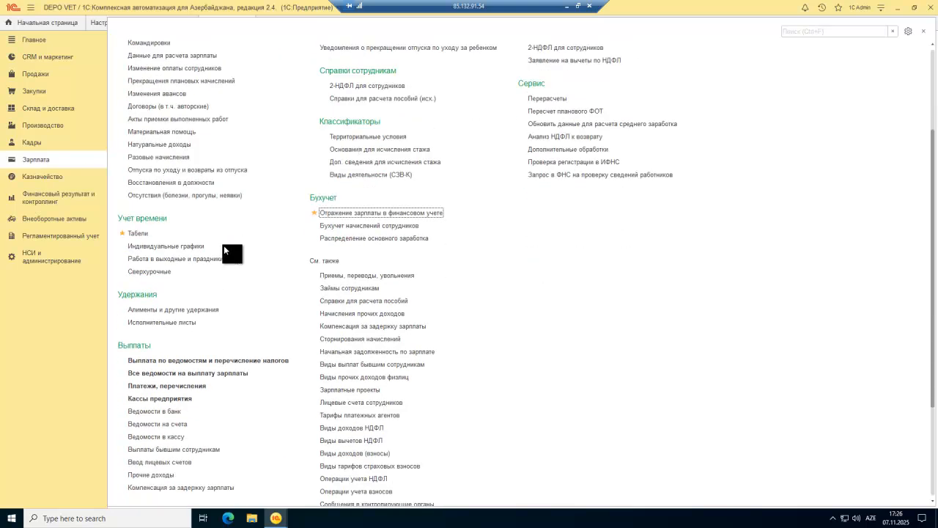
pyautogui.scroll(-4, 224, 442)
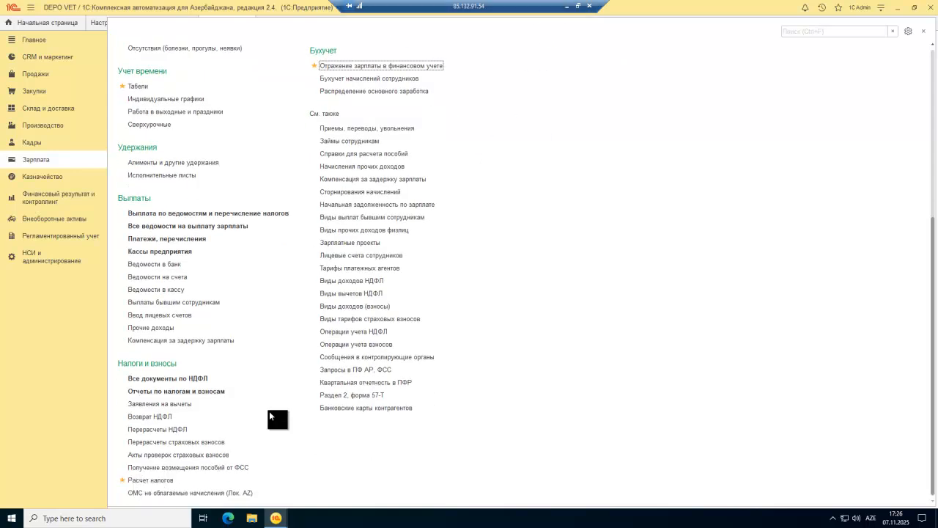
# Step: Return to the Azerbaijani 1C window and browse the Əmək haqqı section's function list
pyautogui.moveTo(276, 518)
pyautogui.click(314, 495)
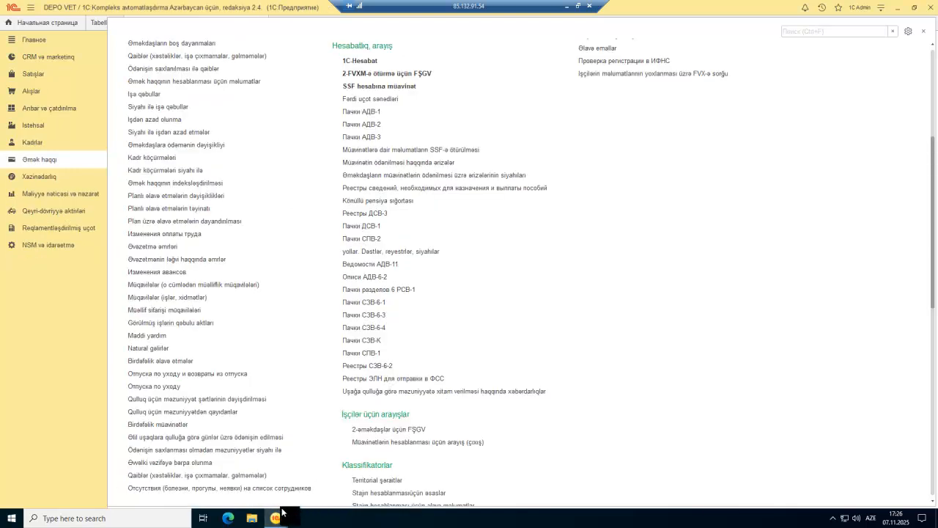
pyautogui.scroll(-5, 273, 396)
pyautogui.scroll(-7, 271, 387)
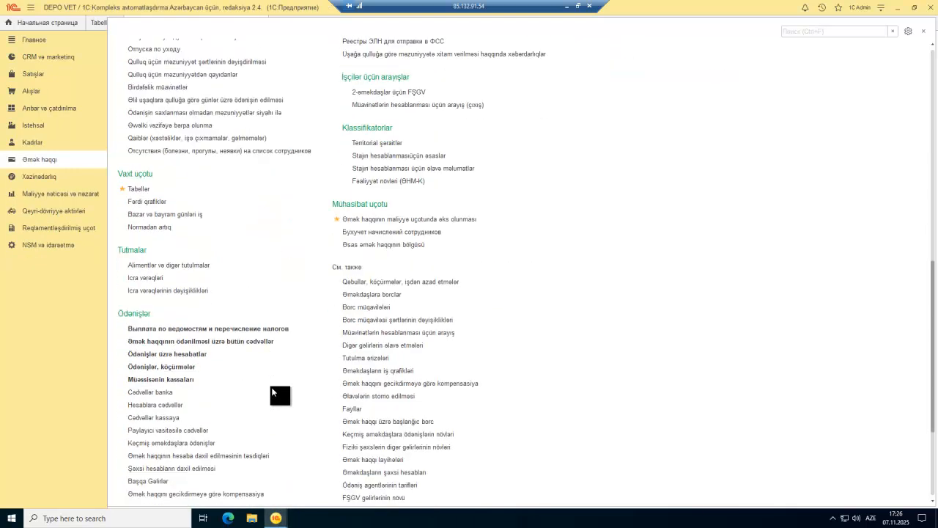
pyautogui.click(274, 355)
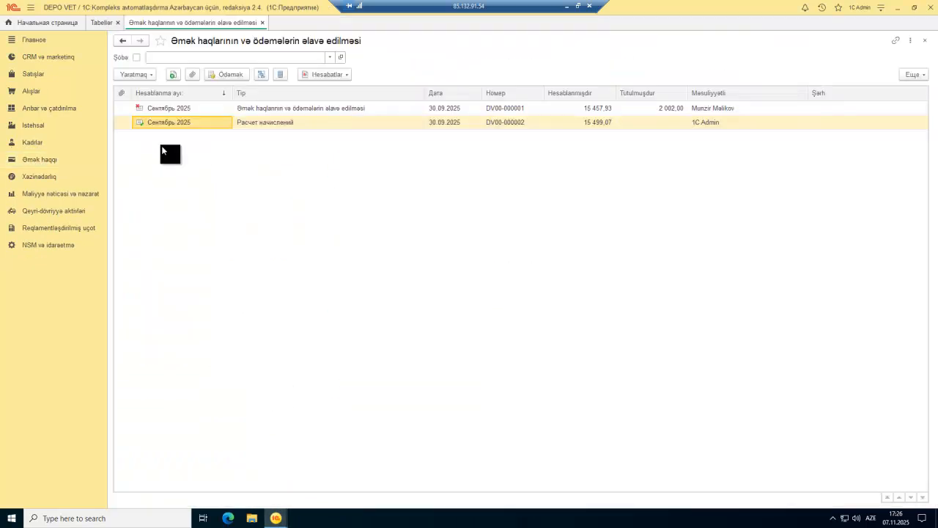
pyautogui.click(38, 160)
pyautogui.scroll(-10, 241, 279)
pyautogui.scroll(-3, 238, 319)
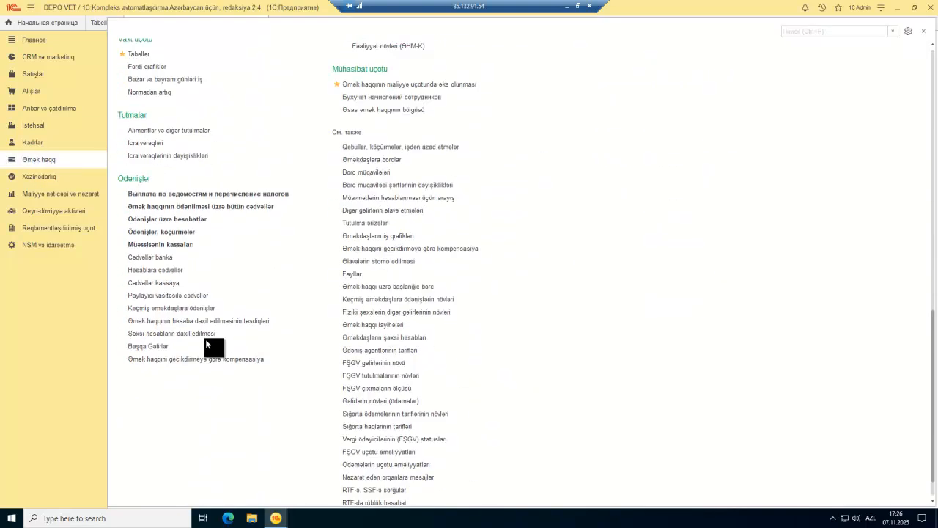
pyautogui.scroll(2, 206, 339)
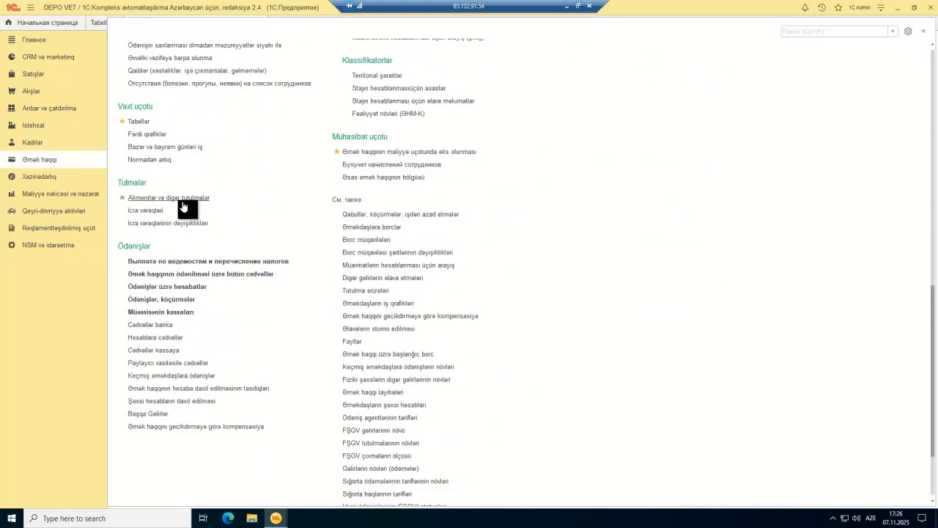
pyautogui.scroll(9, 189, 225)
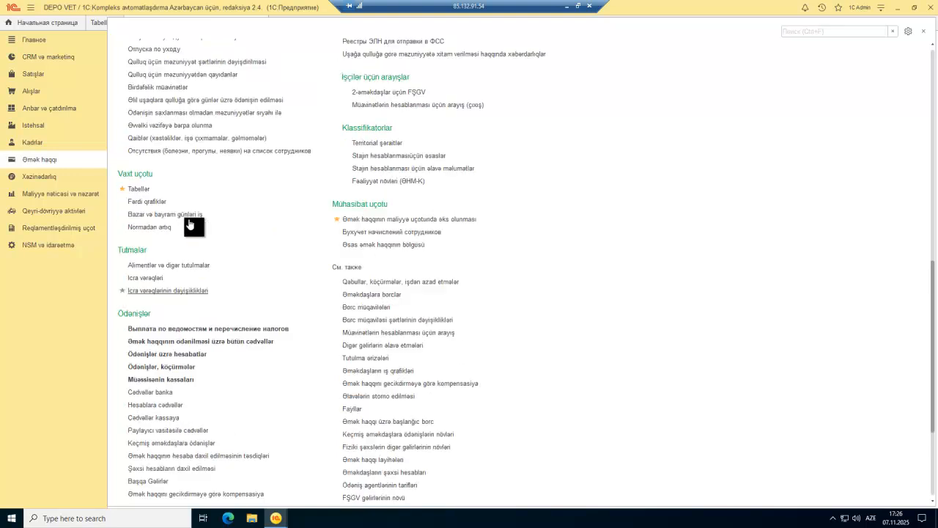
pyautogui.scroll(5, 226, 228)
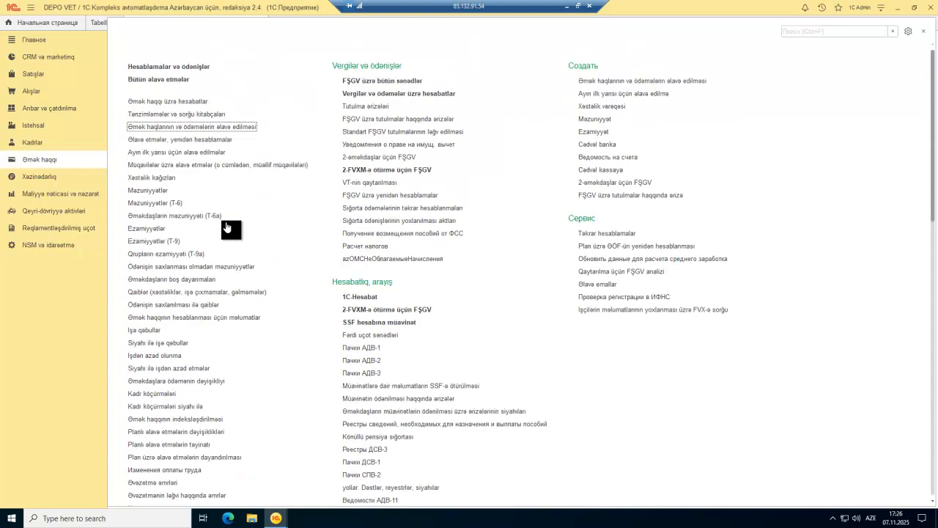
# Step: Open and close the payroll accruals list, then reopen the Əmək haqqı section
pyautogui.click(572, 141)
pyautogui.press('Escape')
pyautogui.press('Escape')
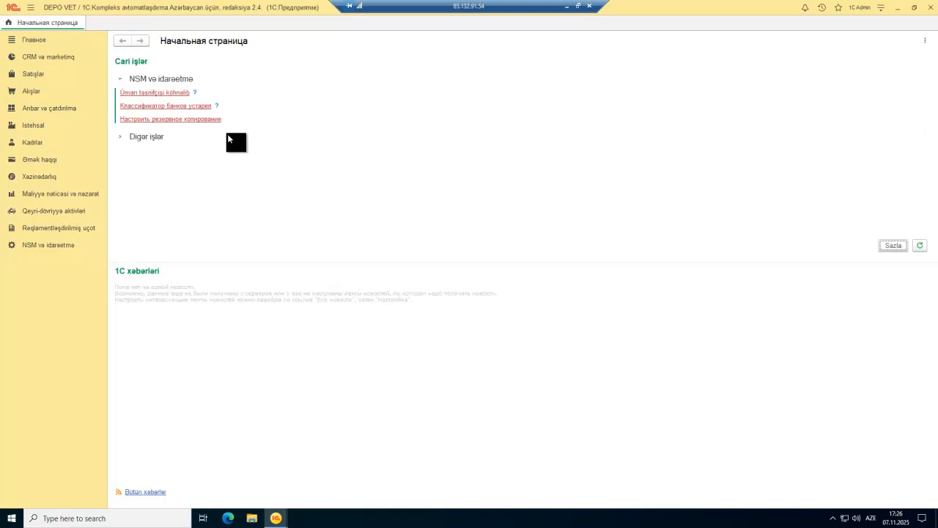
pyautogui.click(30, 162)
pyautogui.scroll(-4, 217, 173)
pyautogui.scroll(-10, 217, 171)
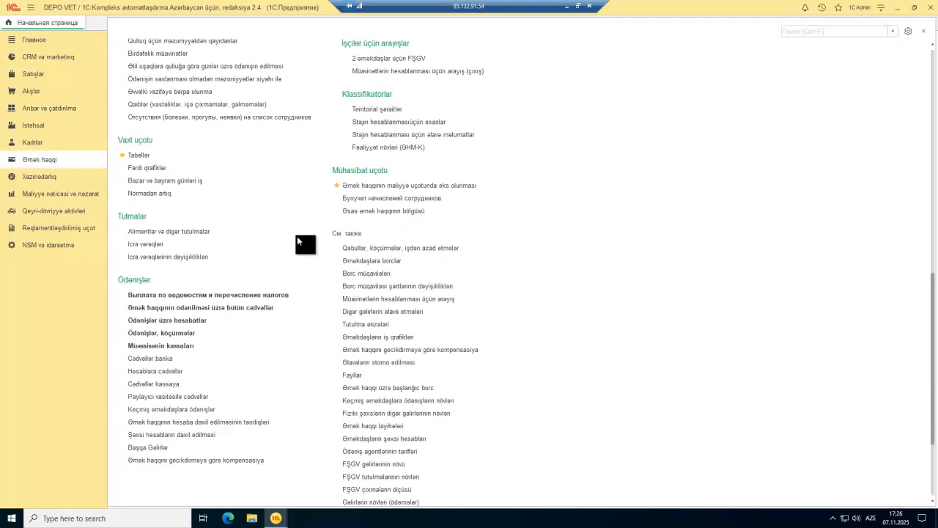
# Step: Open and close Tutulma ərizələri, then bring up the Əmək haqqı function panel again
pyautogui.moveTo(279, 517)
pyautogui.scroll(2, 300, 220)
pyautogui.scroll(12, 300, 219)
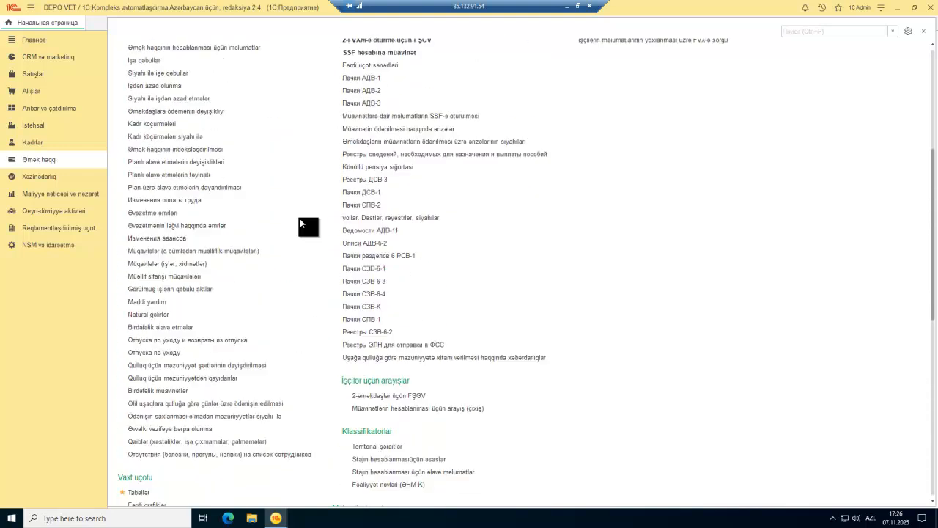
pyautogui.scroll(3, 300, 218)
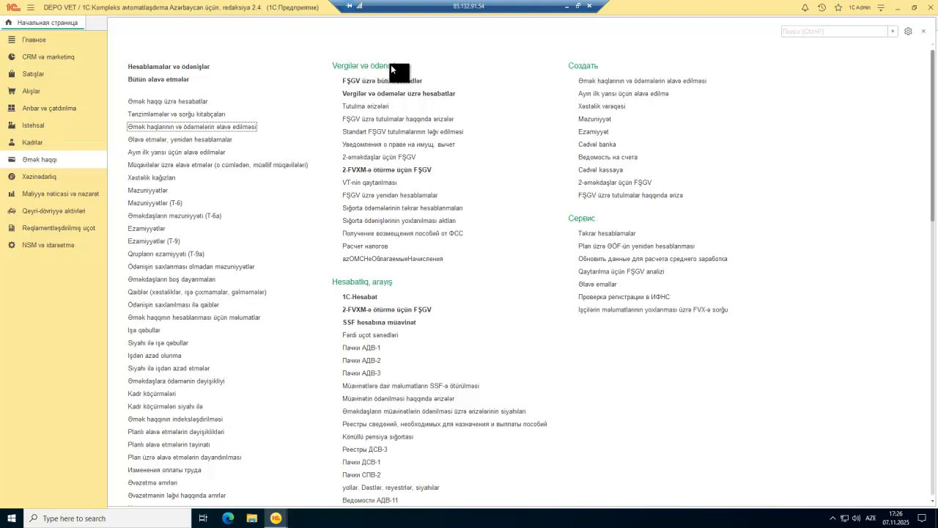
pyautogui.click(372, 110)
pyautogui.press('Escape')
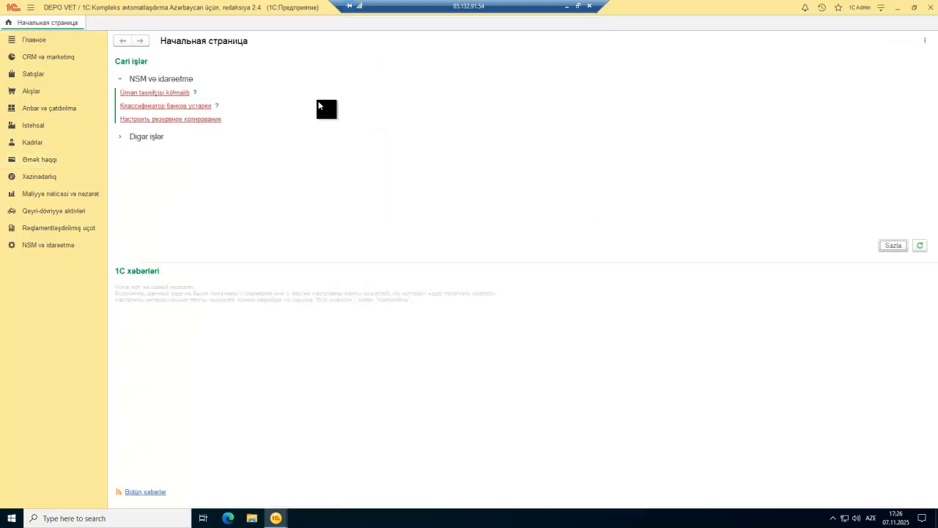
pyautogui.click(40, 160)
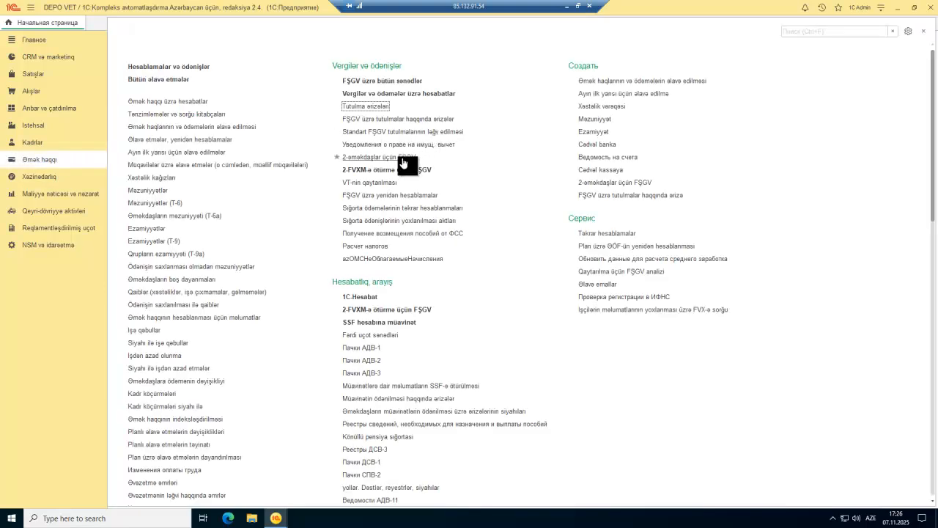
# Step: Open the existing Расчет налогов document and change its date to 30.09.2025
pyautogui.click(378, 246)
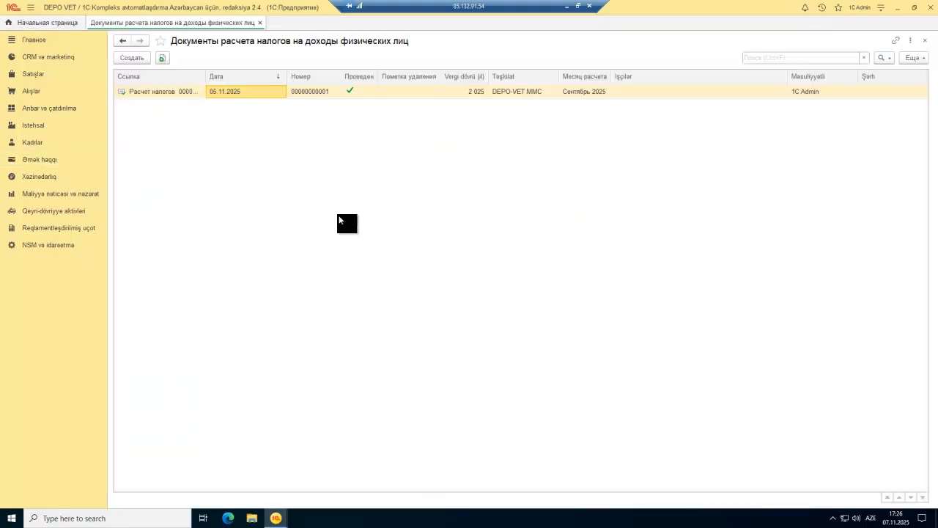
pyautogui.click(132, 58)
pyautogui.press('Escape')
pyautogui.doubleClick(182, 88)
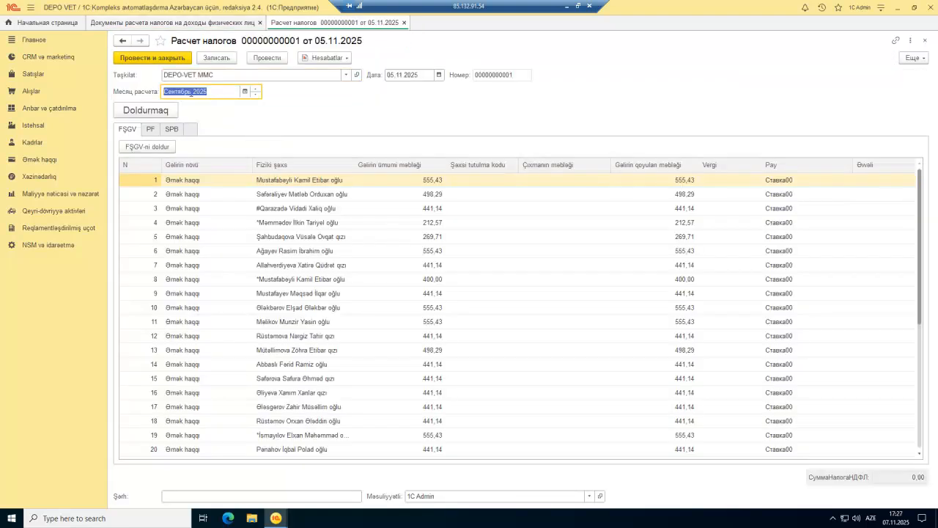
pyautogui.click(439, 74)
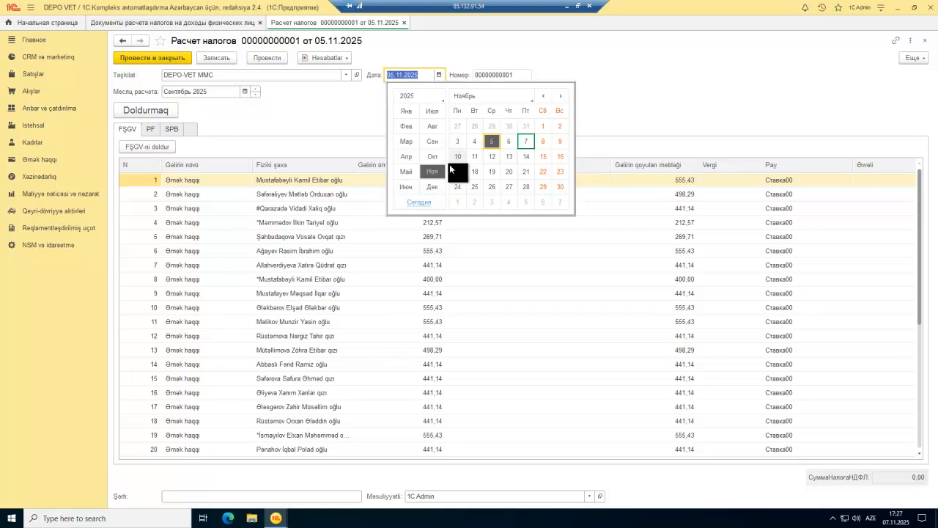
pyautogui.click(426, 140)
pyautogui.click(475, 187)
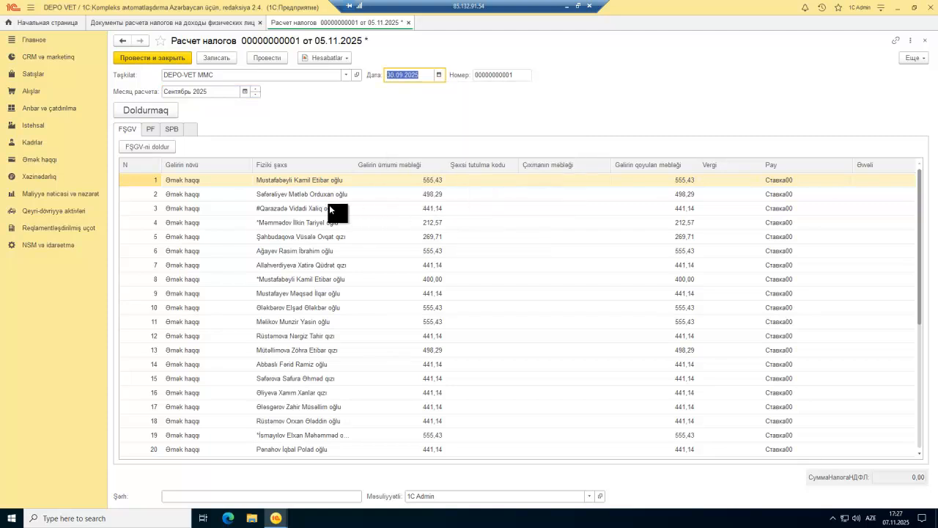
pyautogui.click(243, 221)
# Step: Review the FSGV, PF, SPB and OMS tax lines, then post and close the document
pyautogui.click(150, 130)
pyautogui.click(173, 130)
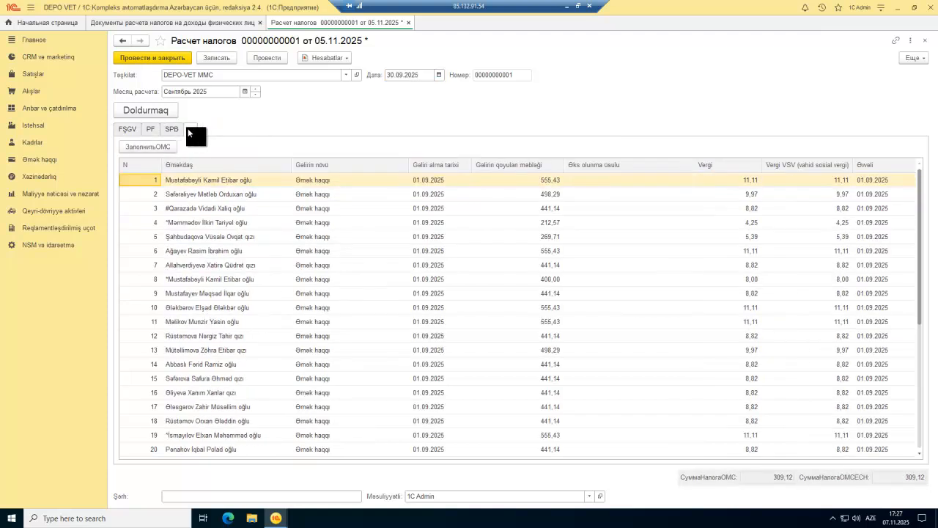
pyautogui.click(150, 130)
pyautogui.click(135, 129)
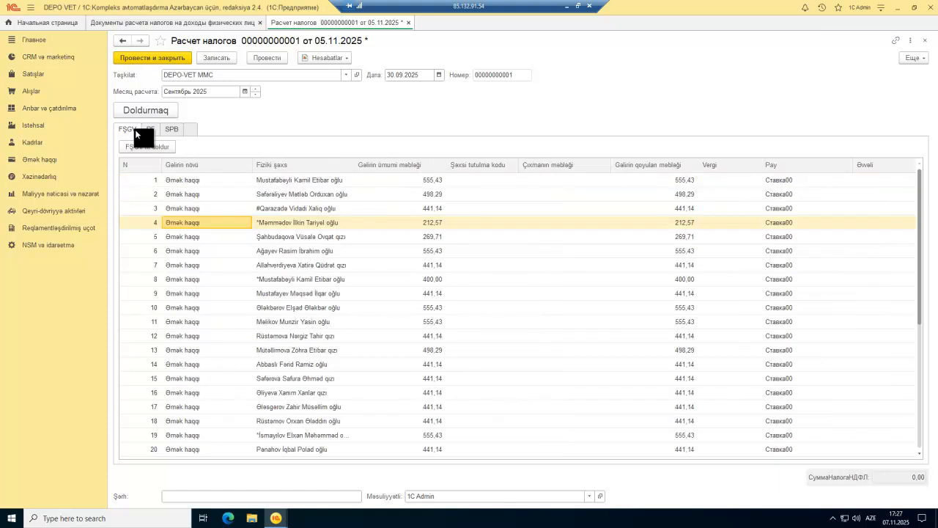
pyautogui.click(152, 129)
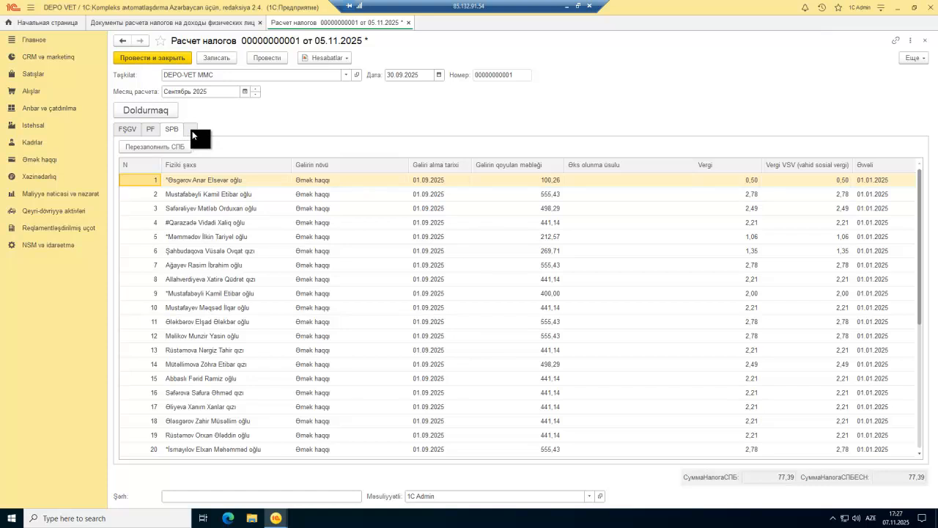
pyautogui.click(192, 131)
pyautogui.click(639, 195)
pyautogui.click(748, 195)
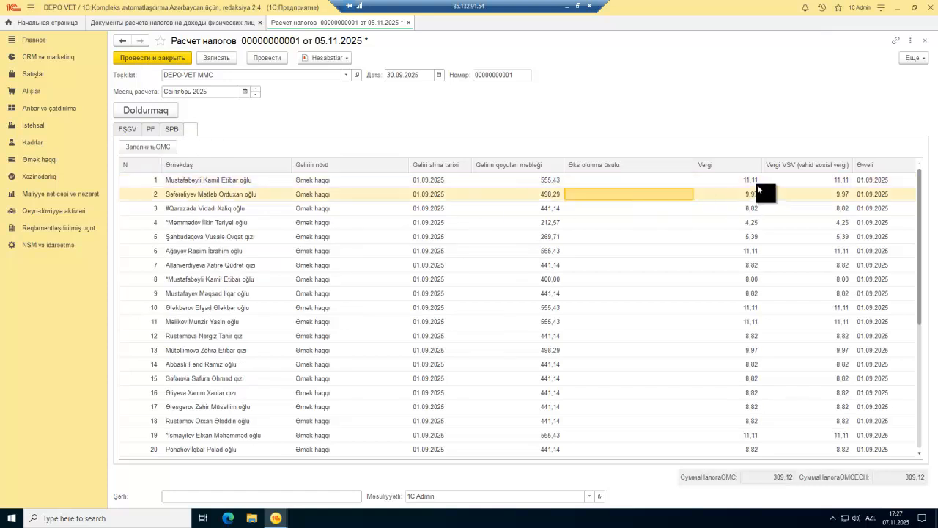
pyautogui.click(757, 183)
pyautogui.click(801, 182)
pyautogui.click(814, 221)
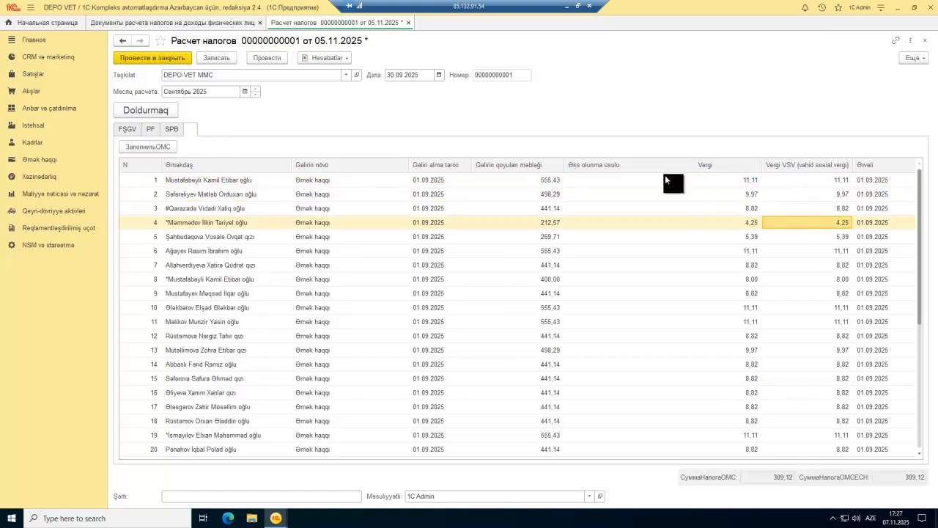
pyautogui.click(156, 58)
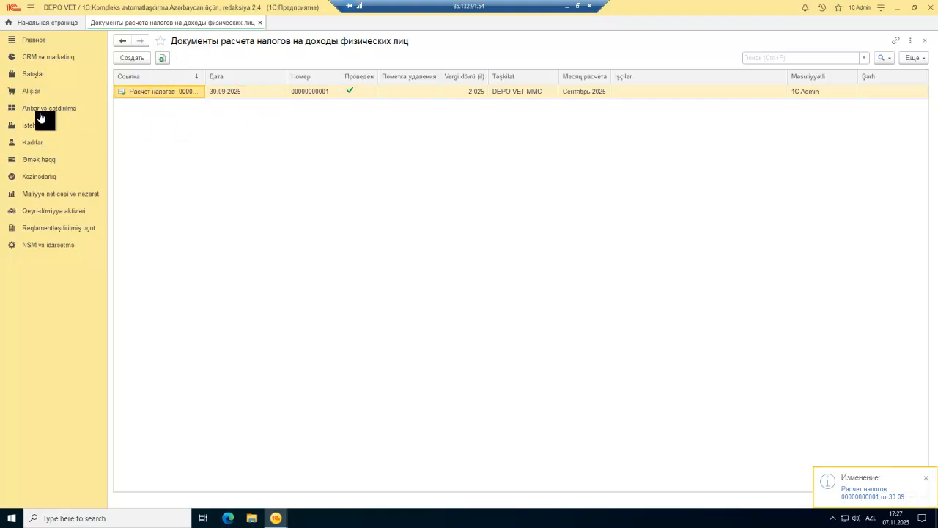
# Step: Open Əmək haqlarının və ödəmələrin əlavə edilməsi, press Ödəmək, and review the existing cash statement
pyautogui.click(35, 160)
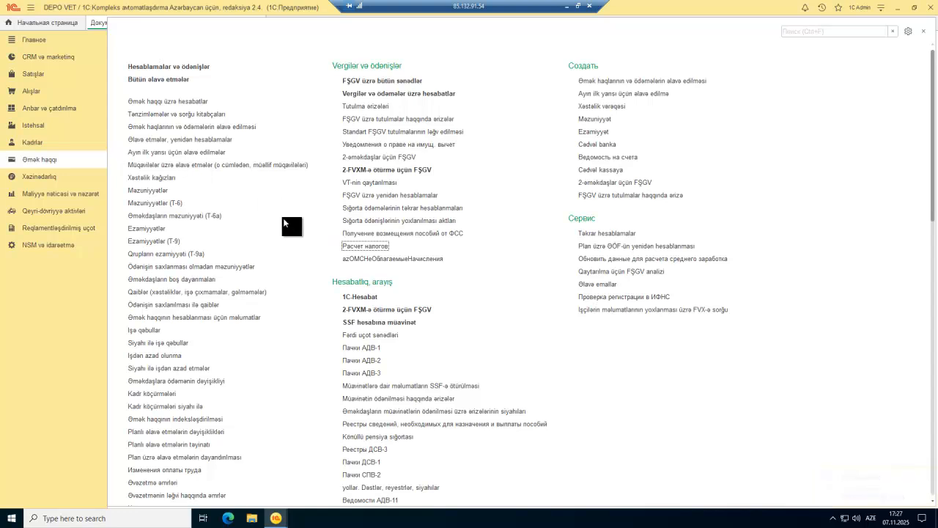
pyautogui.scroll(-3, 286, 222)
pyautogui.scroll(3, 285, 220)
pyautogui.click(150, 127)
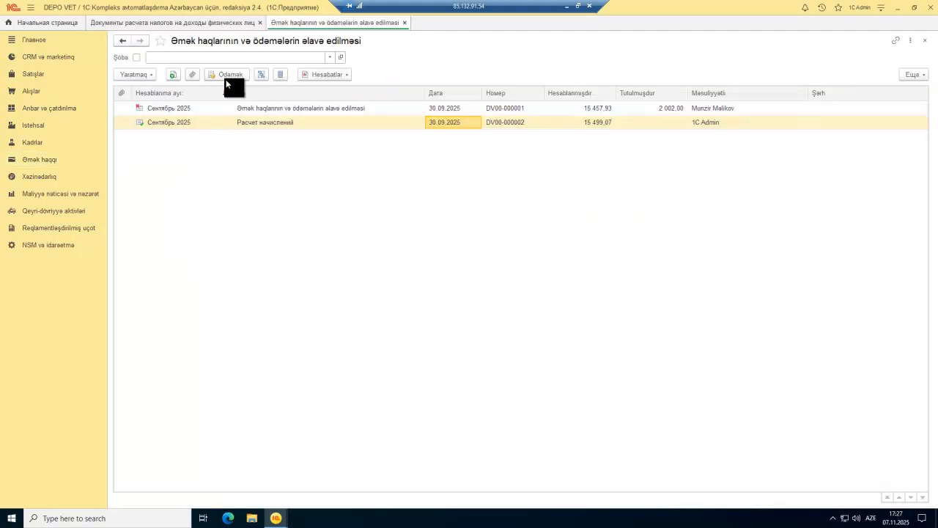
pyautogui.click(239, 80)
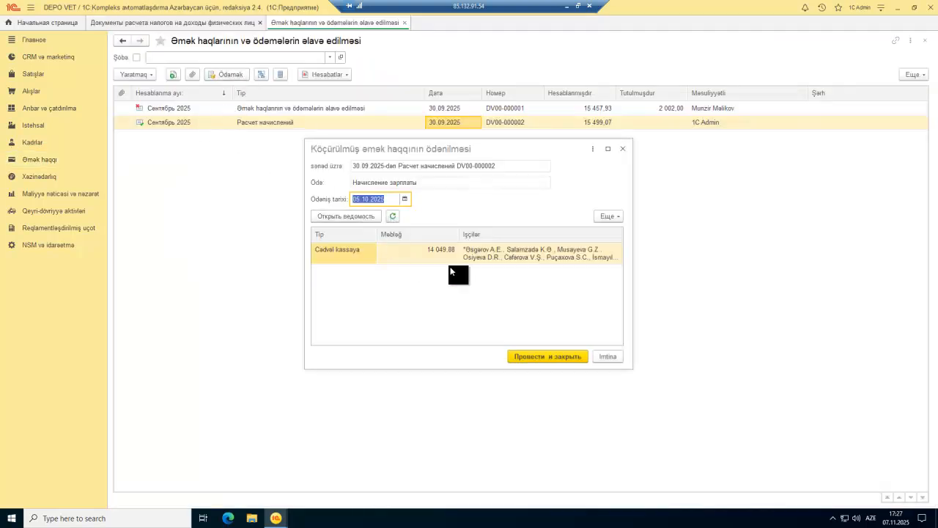
pyautogui.doubleClick(437, 253)
pyautogui.scroll(-10, 492, 298)
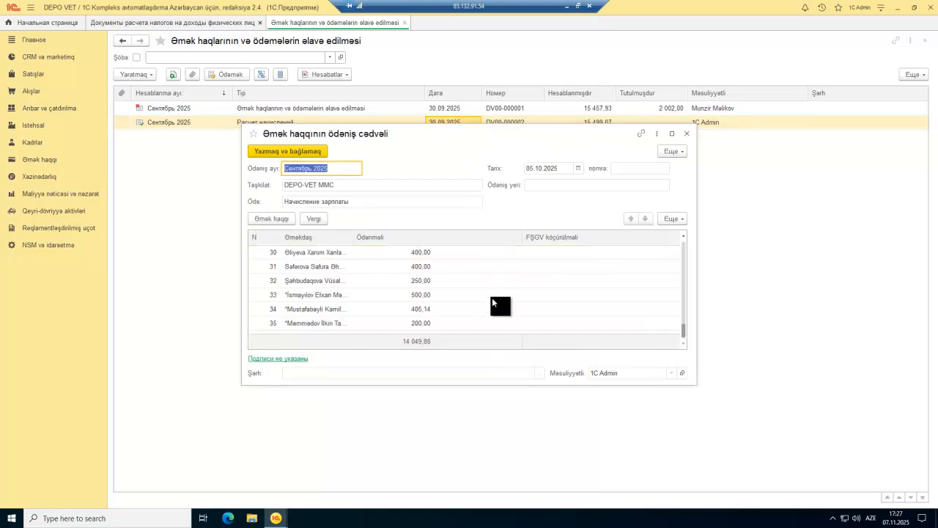
pyautogui.scroll(10, 449, 307)
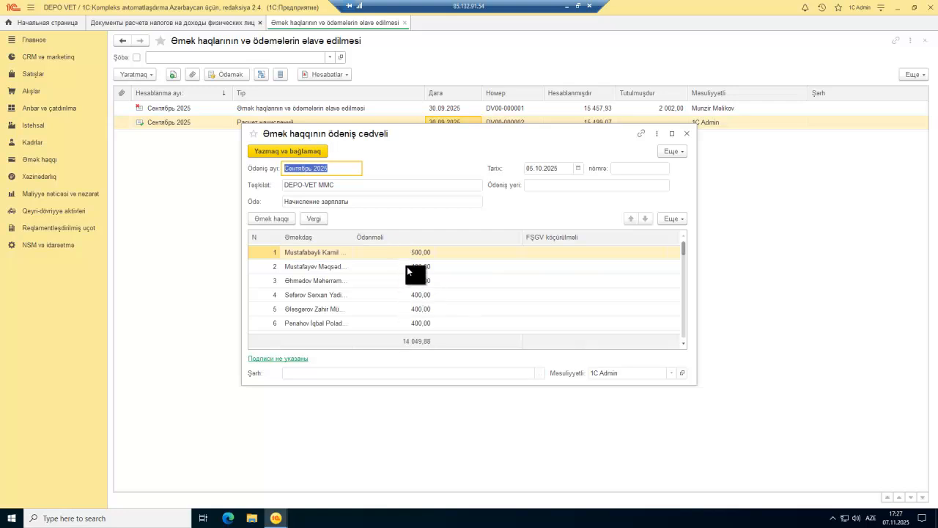
pyautogui.press('Escape')
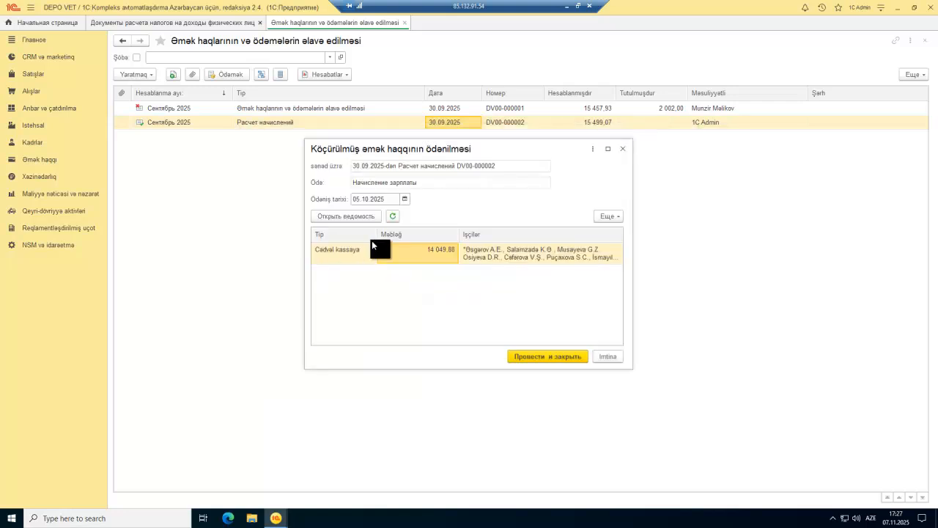
pyautogui.press('Escape')
# Step: Inspect accrual document DV00-000002, then reopen and close the salary payment dialog
pyautogui.doubleClick(269, 122)
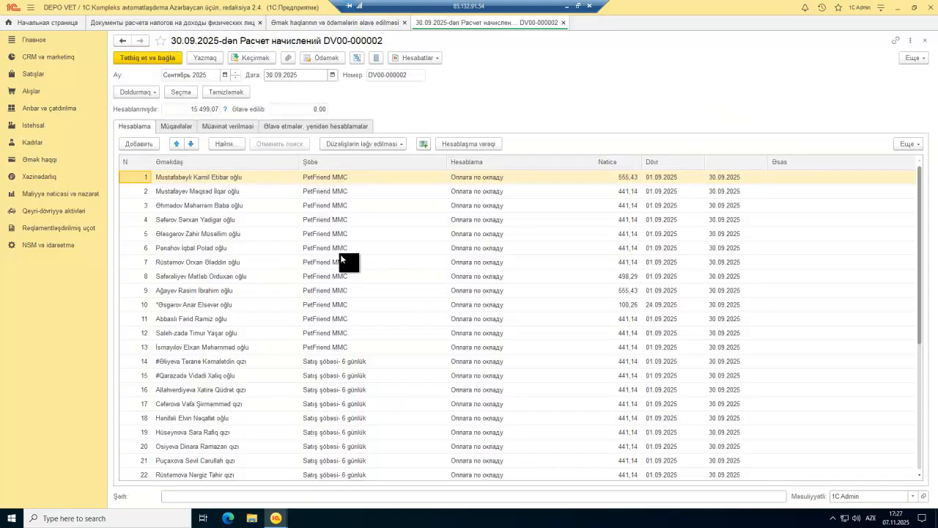
pyautogui.press('Escape')
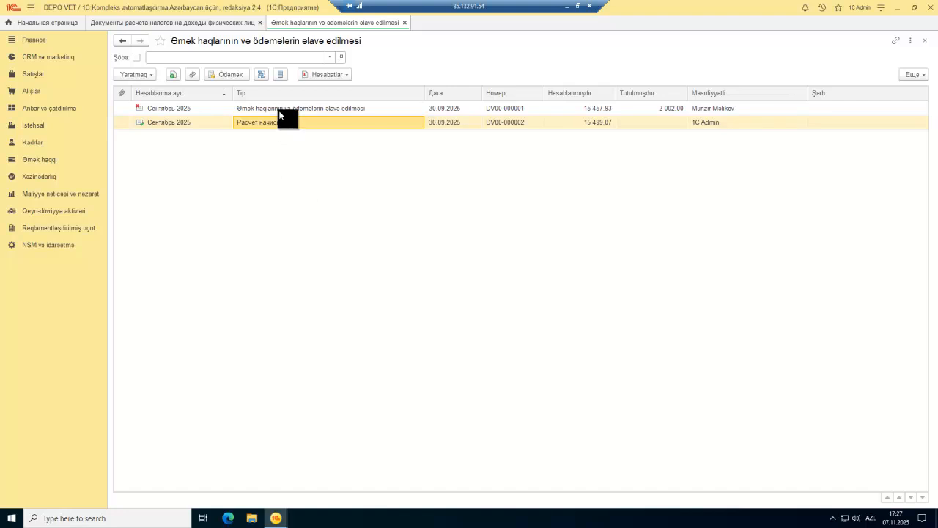
pyautogui.click(222, 74)
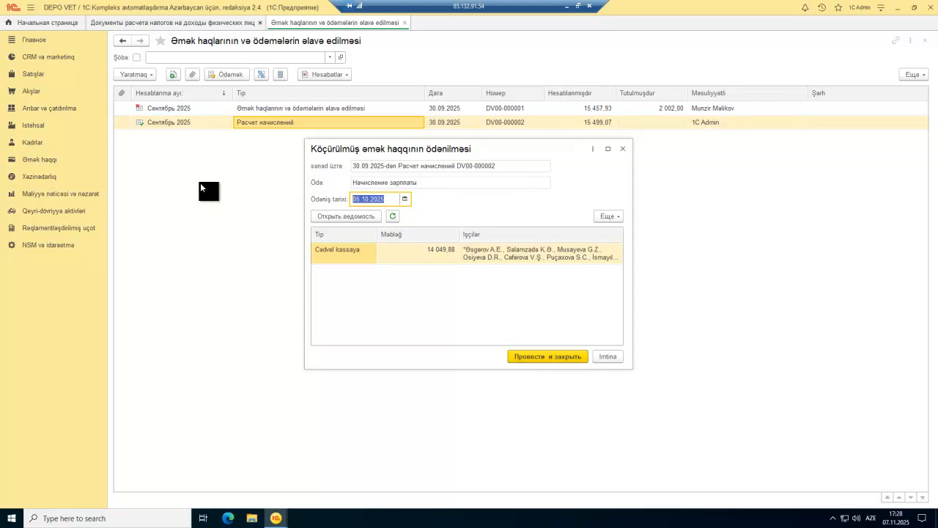
pyautogui.press('Escape')
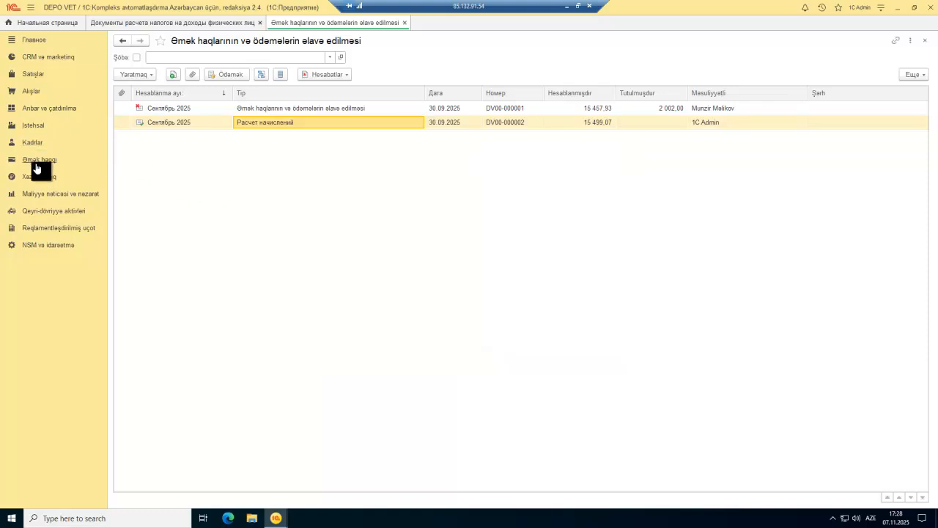
# Step: Open the statement payouts and tax transfers list from Əmək haqqı and close it
pyautogui.click(37, 159)
pyautogui.scroll(-10, 222, 151)
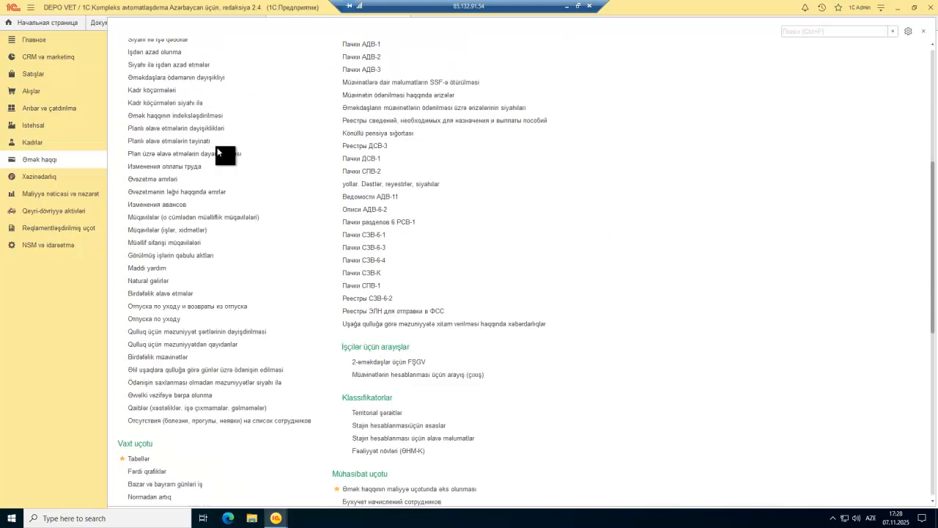
pyautogui.scroll(-3, 218, 153)
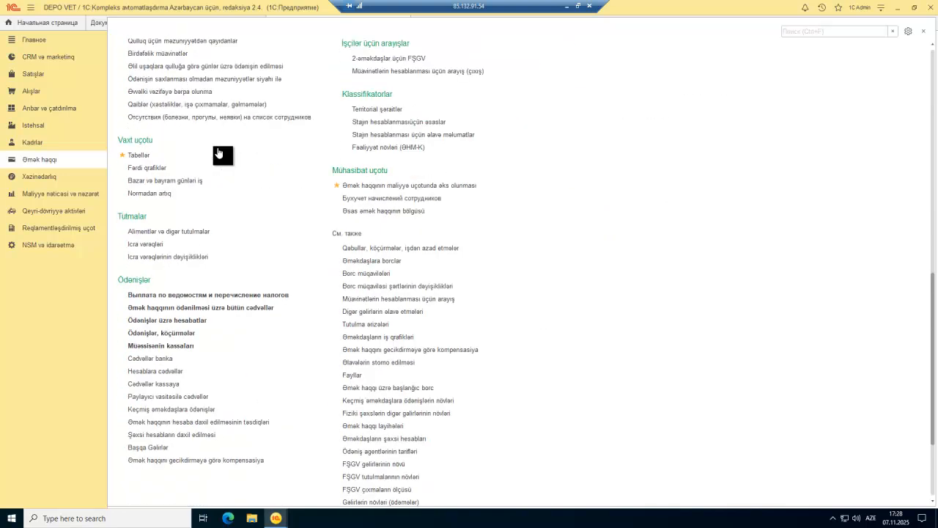
pyautogui.click(206, 299)
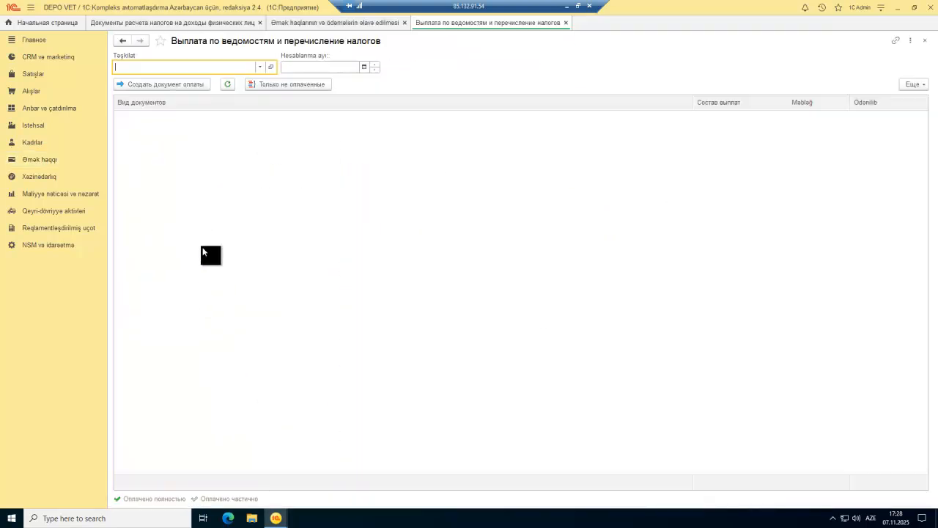
pyautogui.press('Escape')
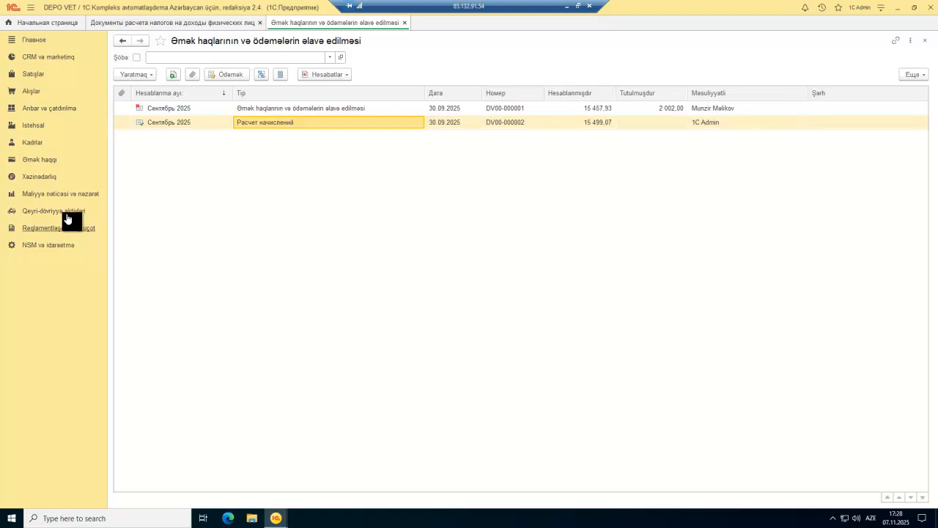
# Step: Open Əmək haqqının ödənilməsi üzrə bütün cədvəllər and create a new Cədvəl kassaya statement
pyautogui.click(38, 161)
pyautogui.scroll(-6, 223, 311)
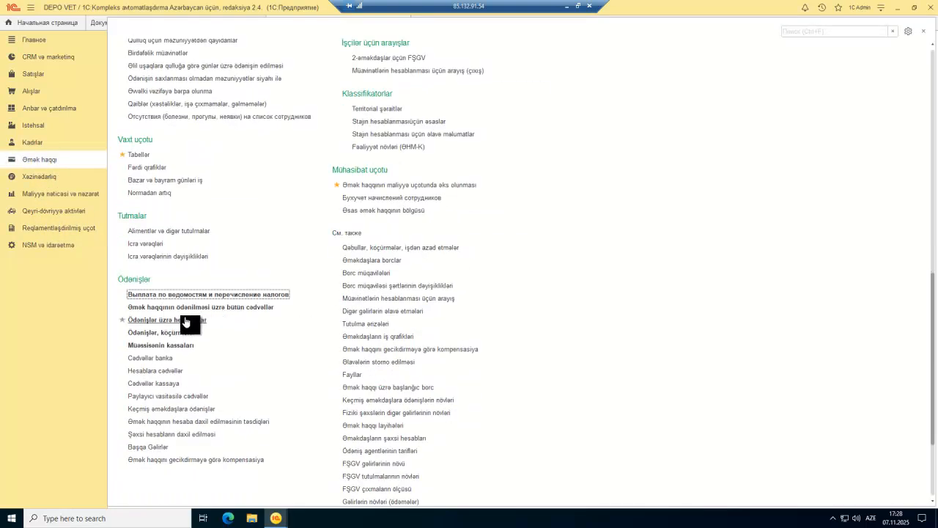
pyautogui.click(198, 307)
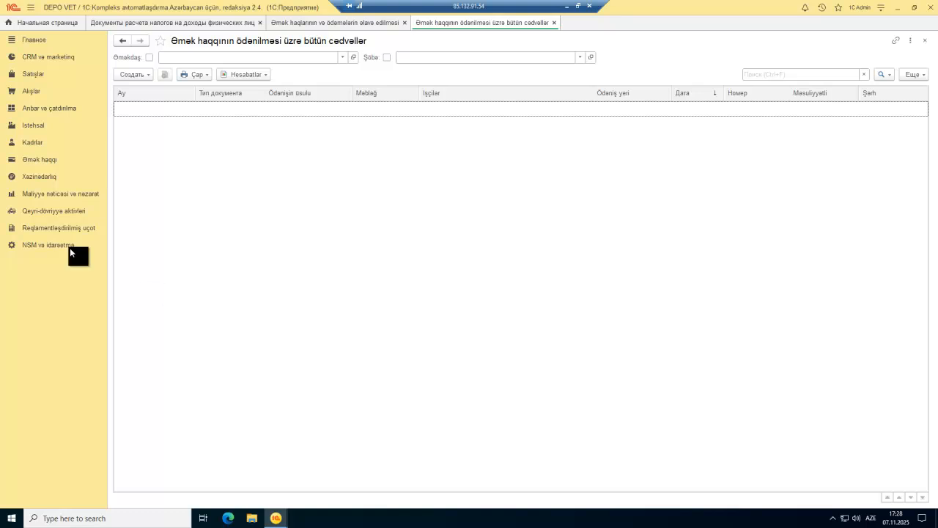
pyautogui.click(134, 72)
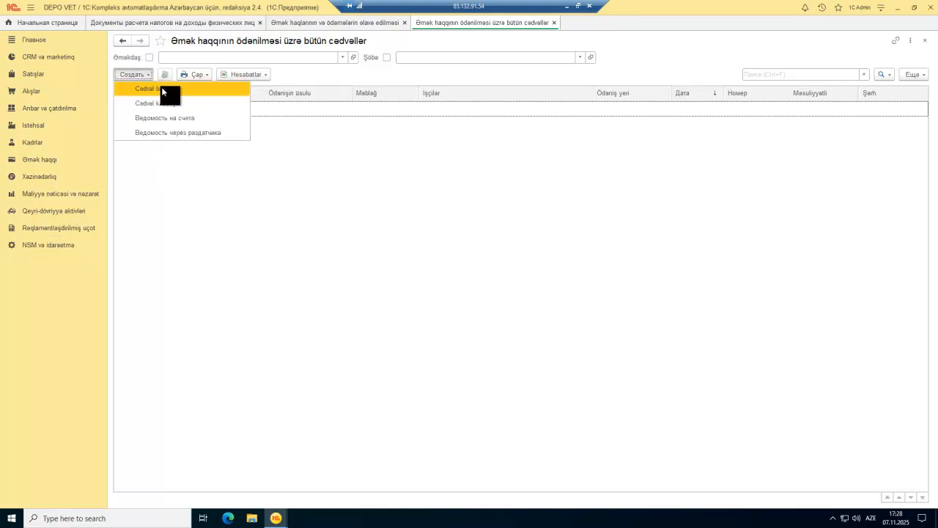
pyautogui.click(181, 103)
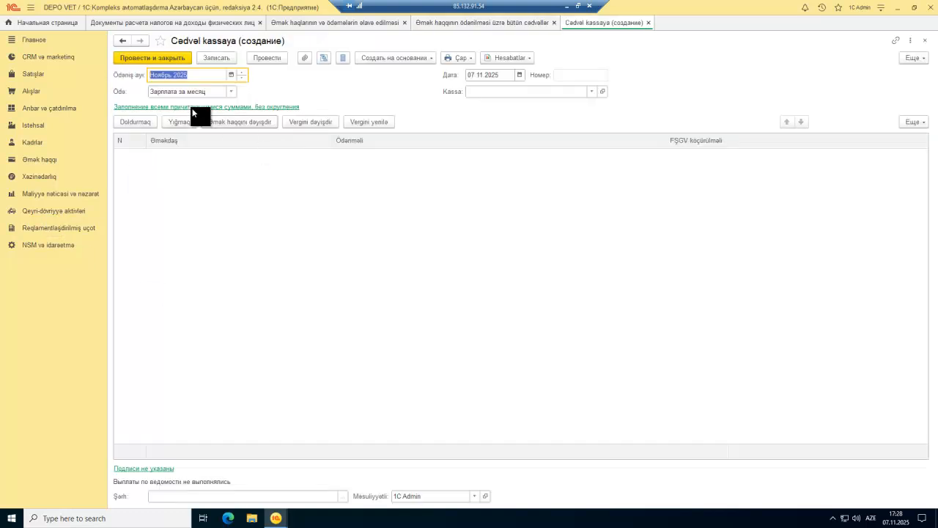
# Step: Fill the cash statement with employees' owed amounts and set its payment month to Sentyabr 2025
pyautogui.click(140, 124)
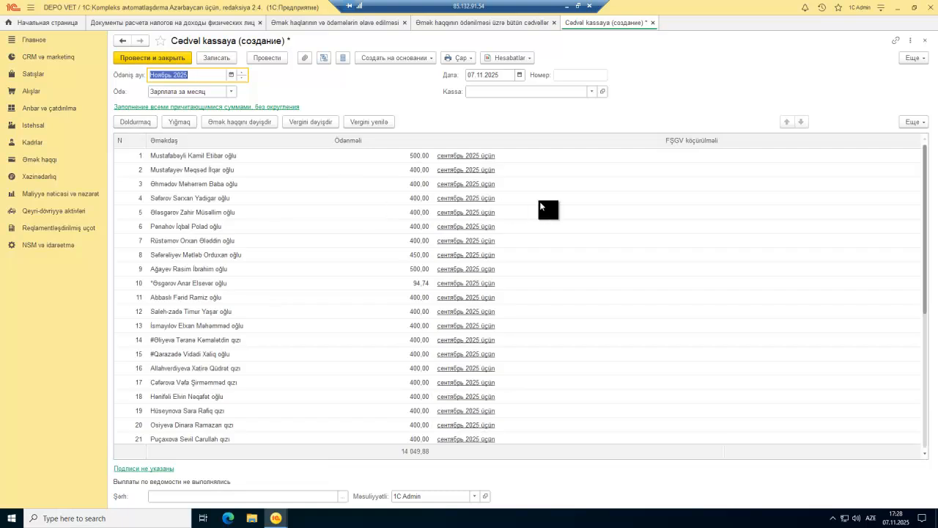
pyautogui.scroll(-5, 620, 192)
pyautogui.scroll(5, 620, 196)
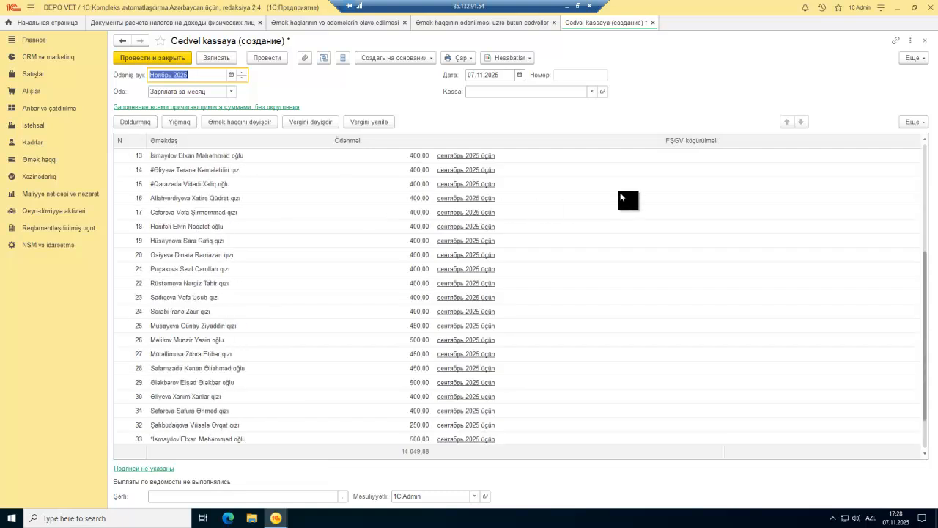
pyautogui.click(231, 74)
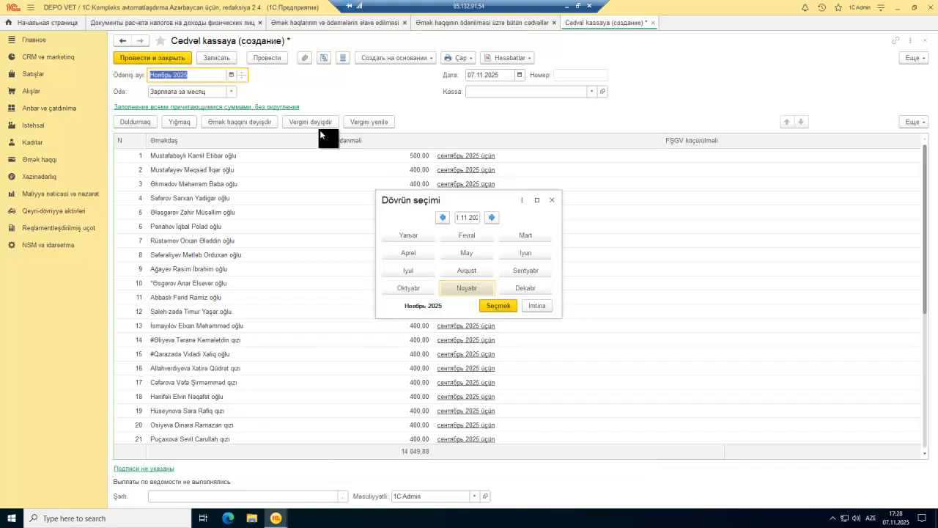
pyautogui.click(515, 271)
pyautogui.click(495, 305)
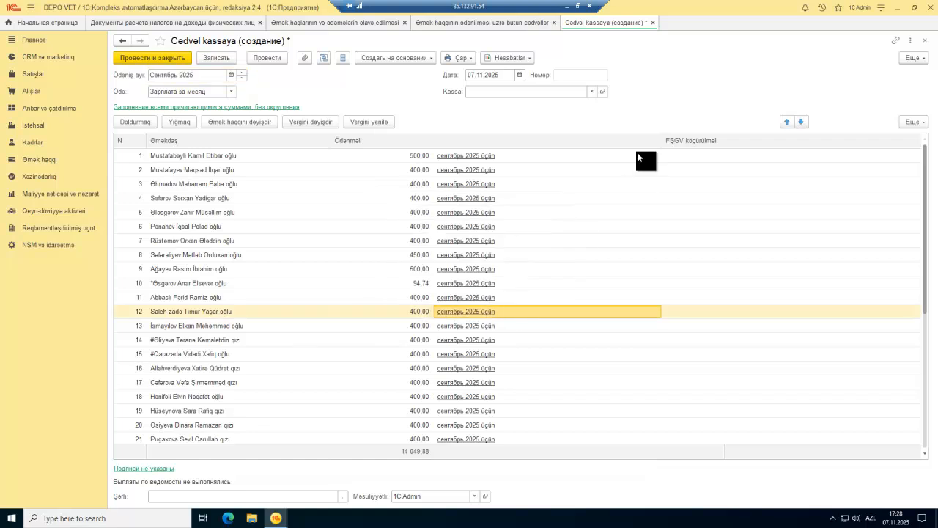
# Step: Try dating the statement 30 September and look through the cash desk list without choosing one
pyautogui.click(519, 75)
pyautogui.click(514, 154)
pyautogui.click(512, 141)
pyautogui.click(556, 186)
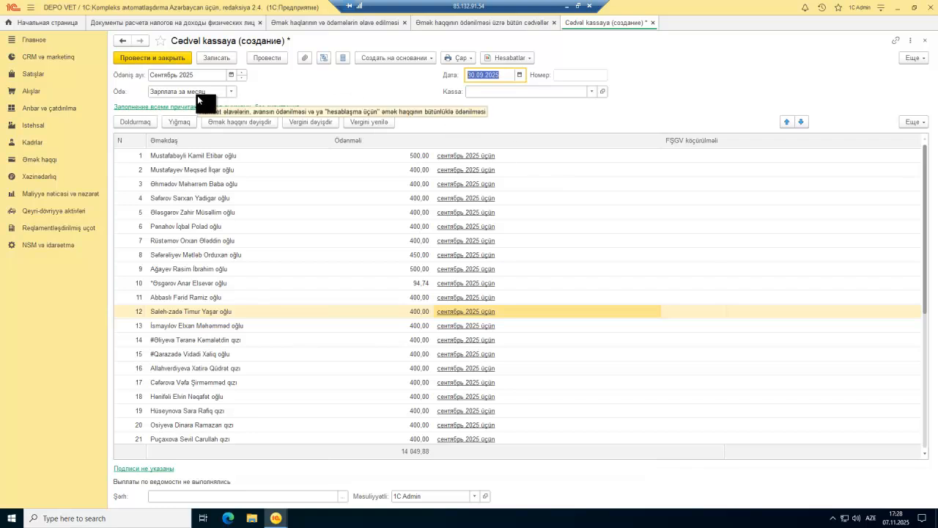
pyautogui.click(591, 93)
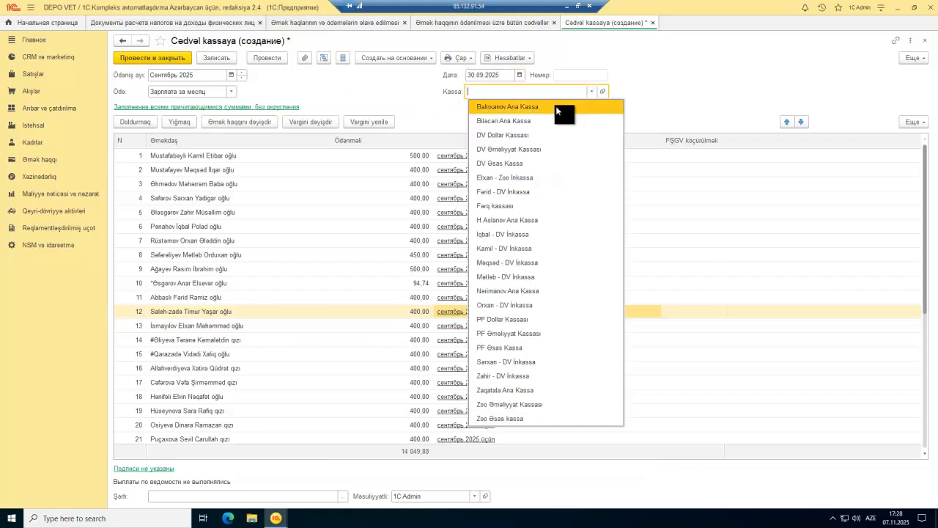
pyautogui.click(657, 96)
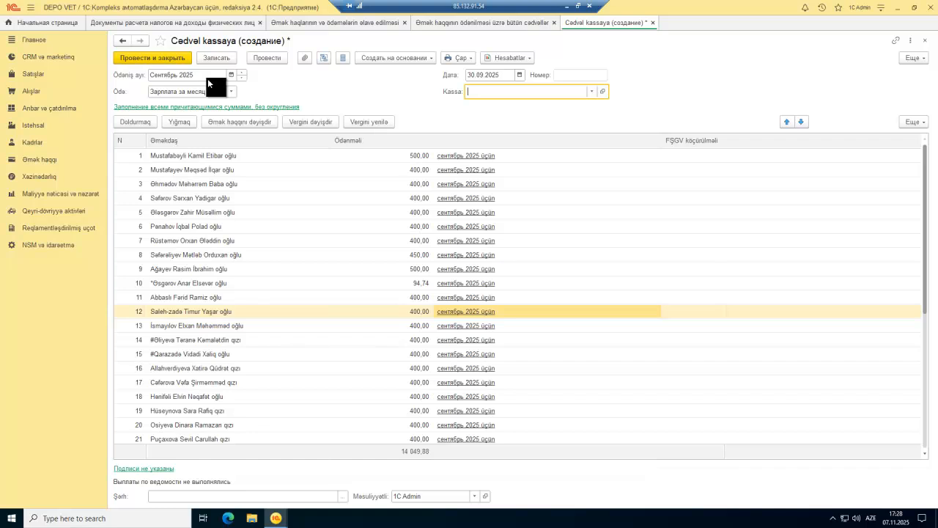
# Step: Set the statement date to 08.10.2025 and post the statement
pyautogui.click(476, 74)
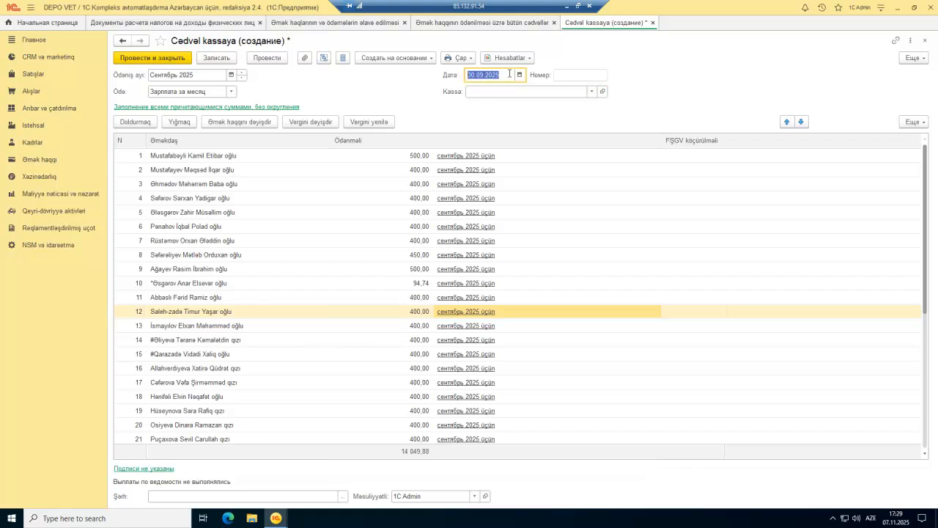
pyautogui.click(520, 75)
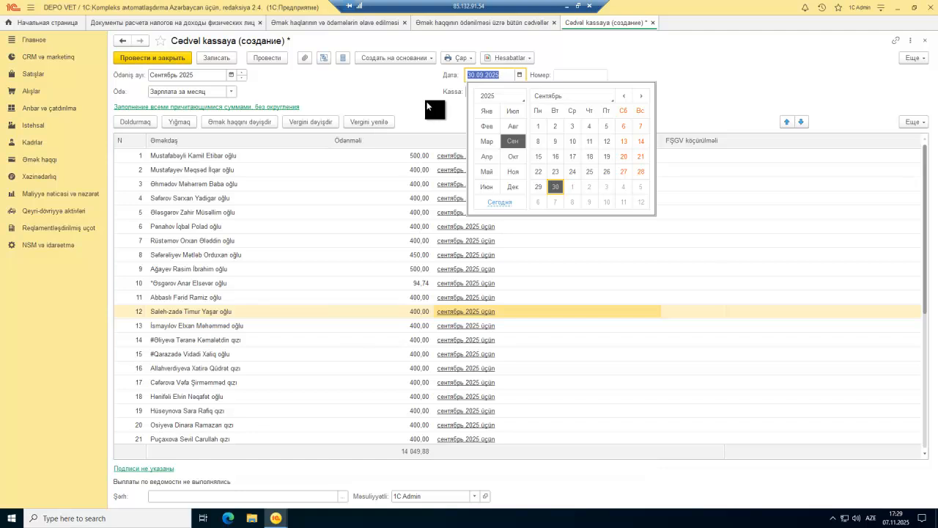
pyautogui.click(511, 156)
pyautogui.click(578, 140)
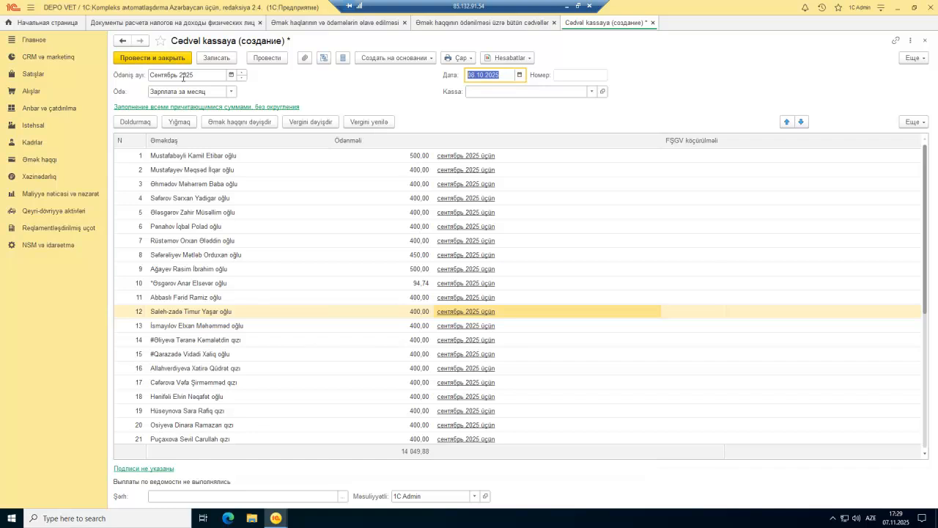
pyautogui.scroll(-1, 315, 180)
pyautogui.scroll(1, 323, 180)
pyautogui.scroll(-5, 454, 410)
pyautogui.scroll(5, 489, 353)
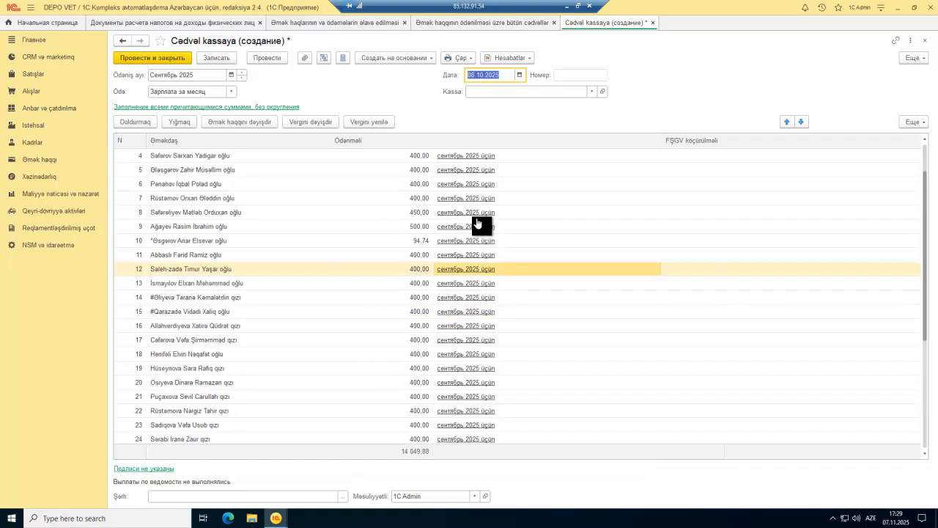
pyautogui.click(166, 60)
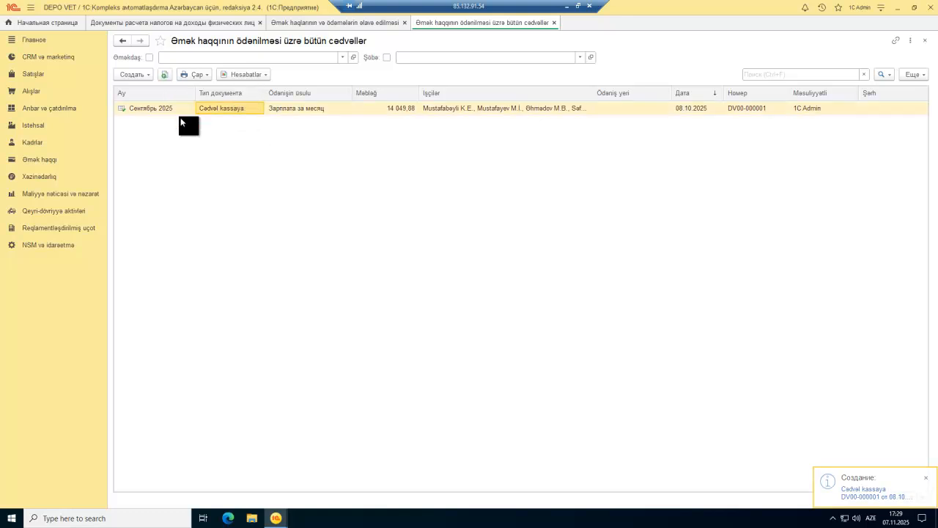
pyautogui.doubleClick(185, 107)
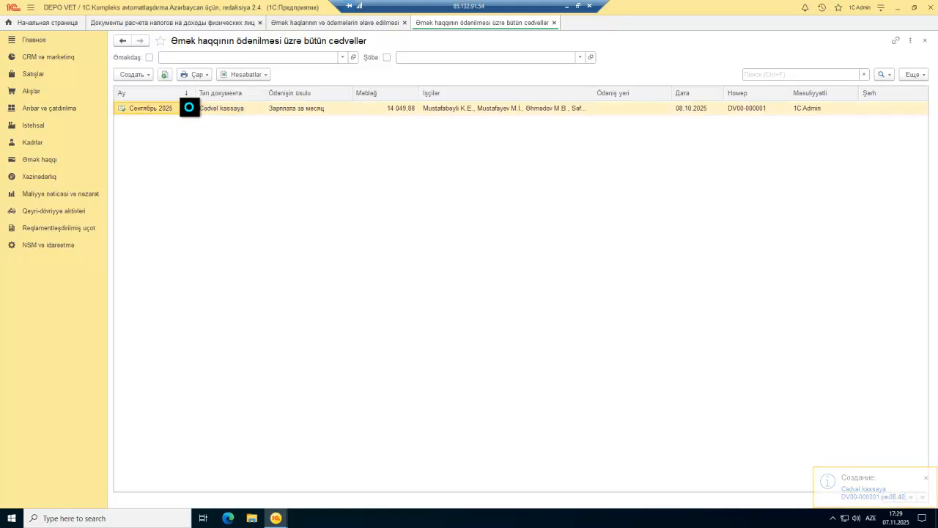
pyautogui.click(584, 92)
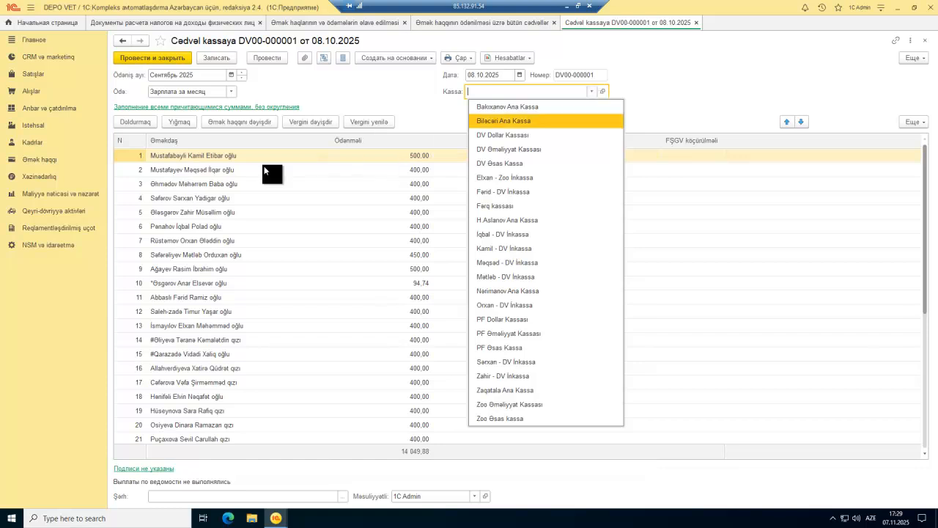
pyautogui.click(233, 185)
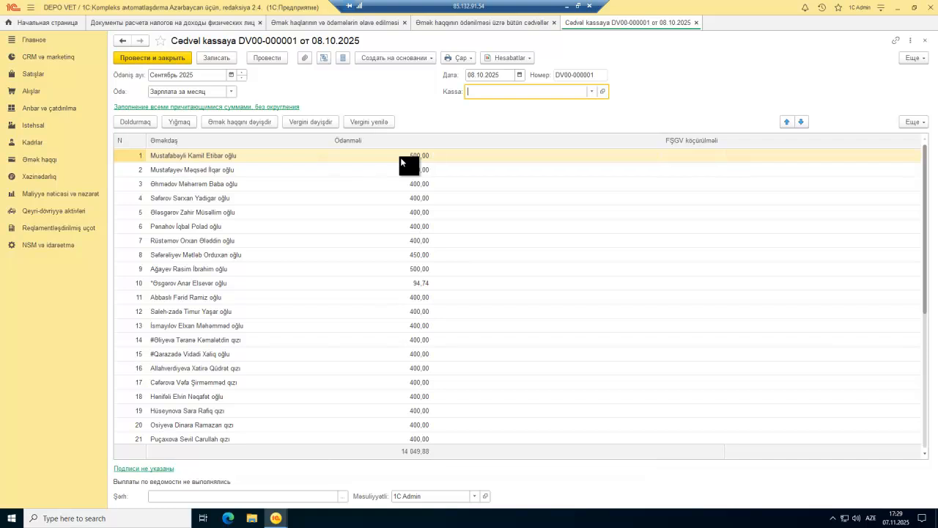
pyautogui.press('Escape')
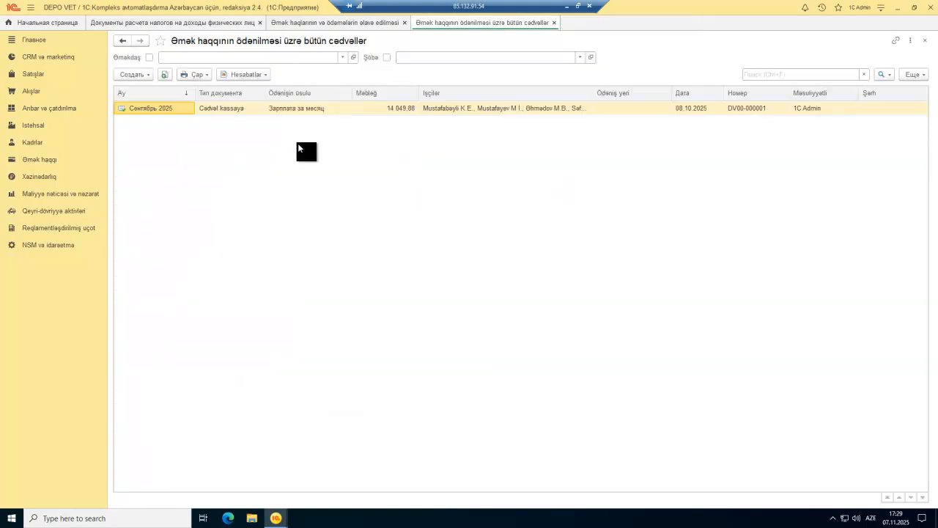
pyautogui.click(147, 79)
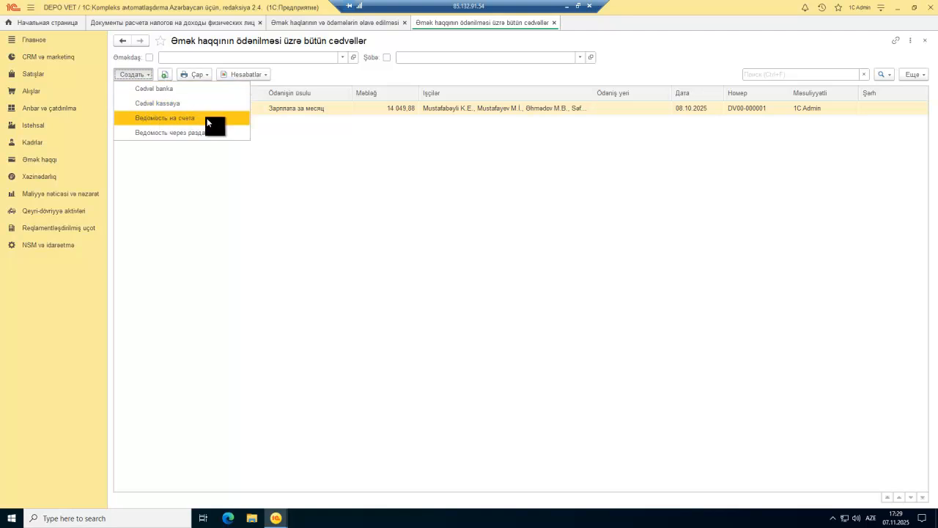
pyautogui.click(182, 89)
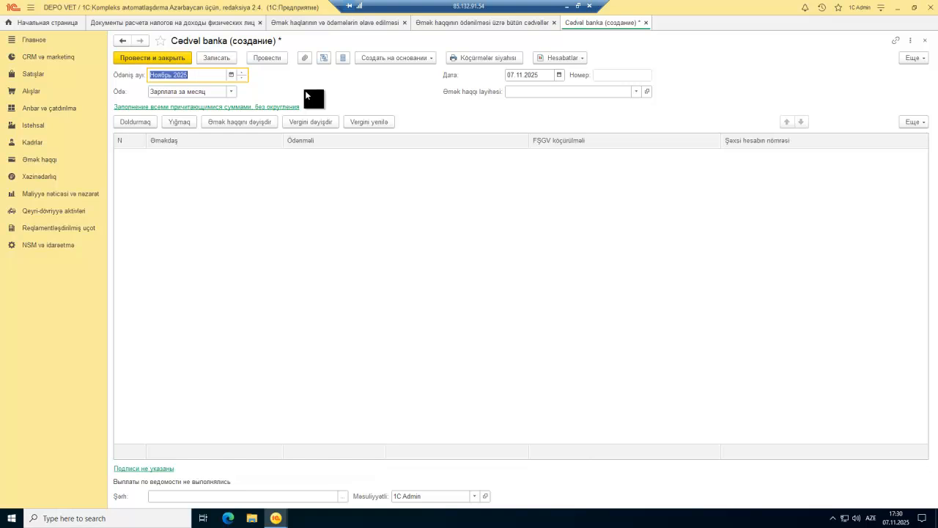
pyautogui.press('Escape')
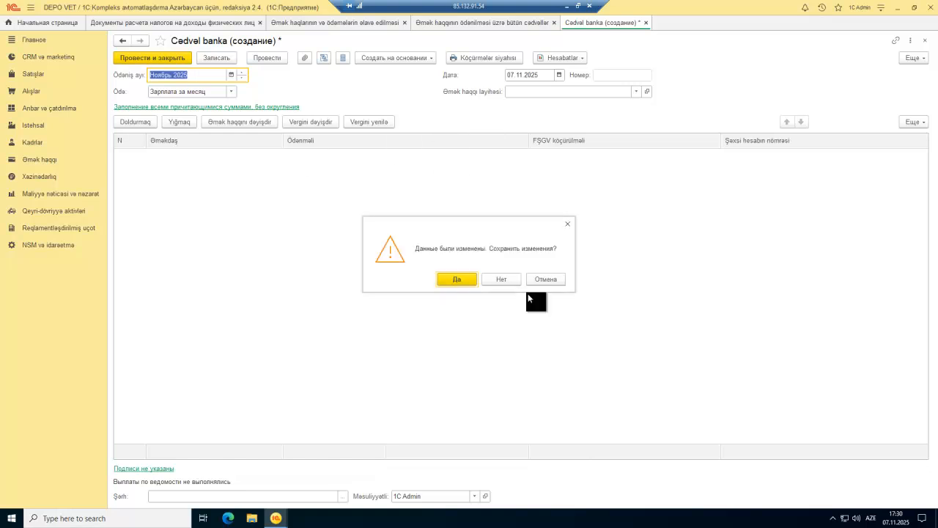
pyautogui.click(506, 282)
pyautogui.click(212, 108)
pyautogui.doubleClick(224, 156)
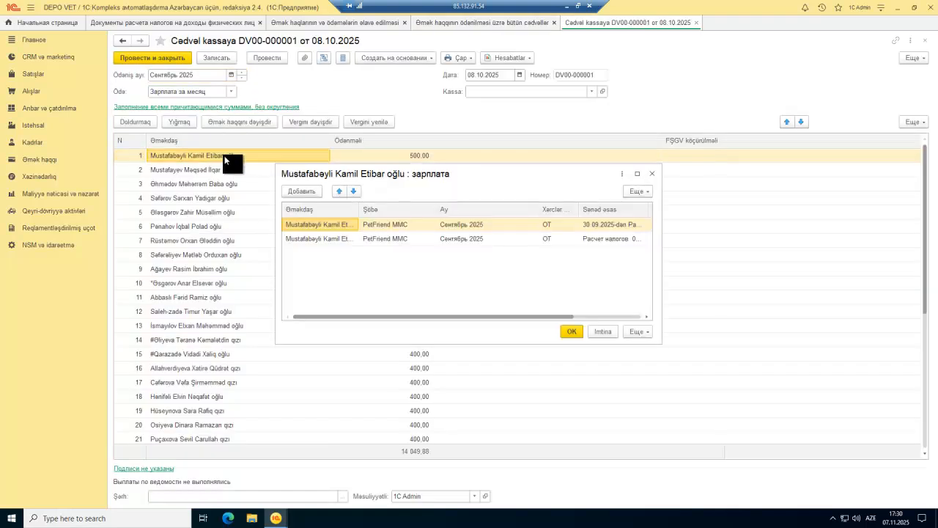
pyautogui.click(652, 174)
pyautogui.press('Escape')
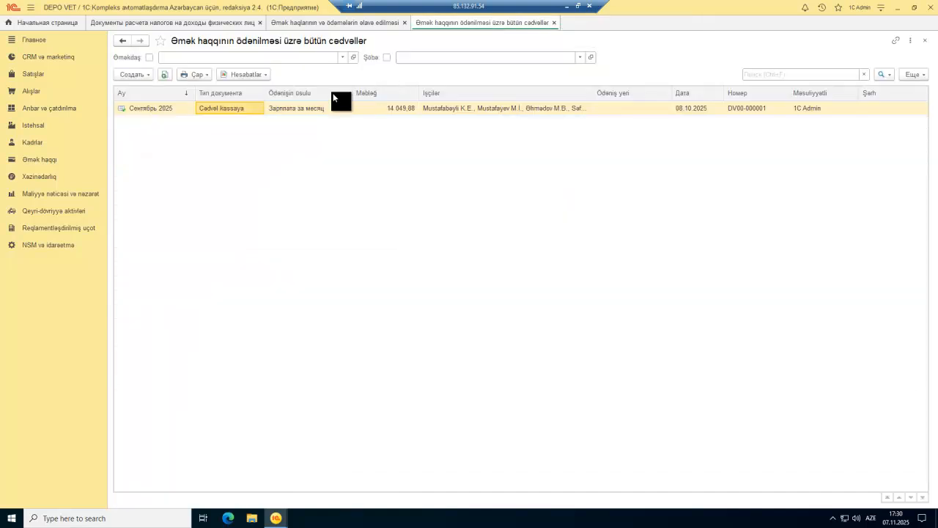
# Step: Open the 11.03.2025 İşə qəbul document from Bütün kadr sənədləri and check its Оплата по окладу line
pyautogui.click(32, 142)
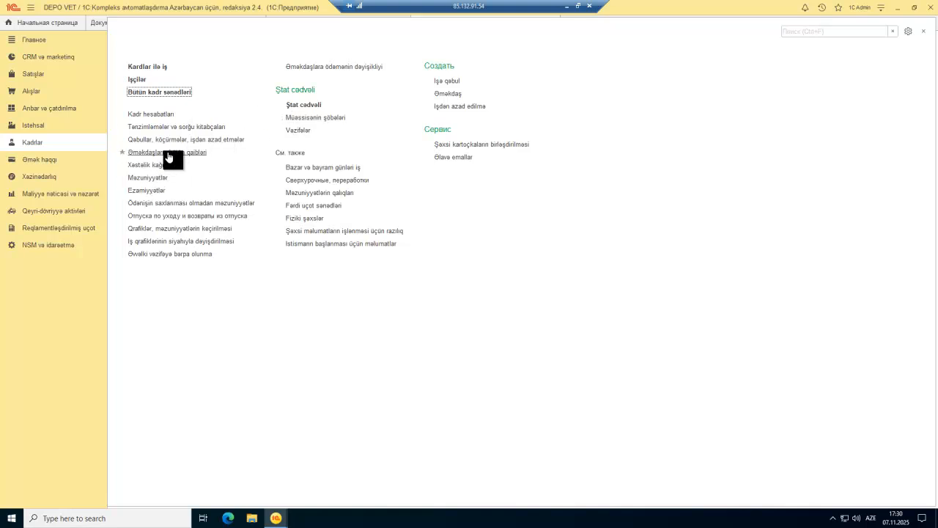
pyautogui.click(156, 92)
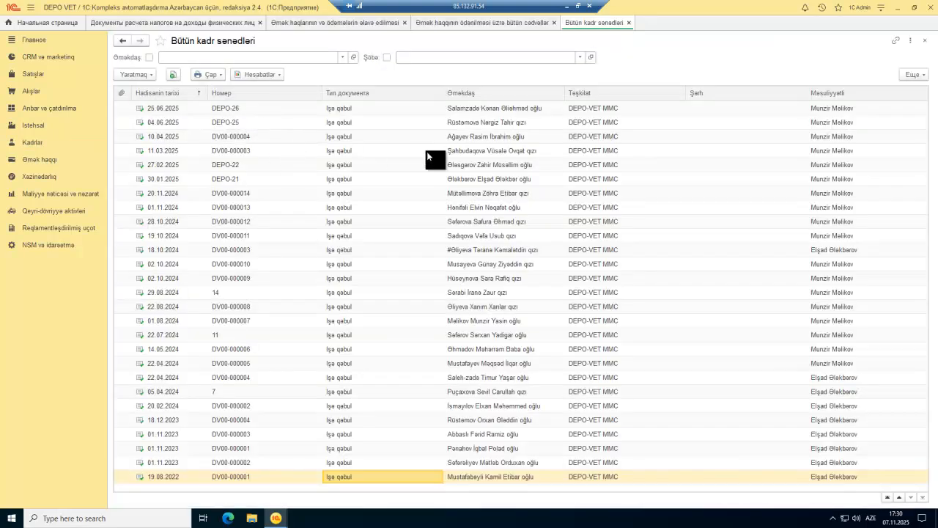
pyautogui.doubleClick(511, 151)
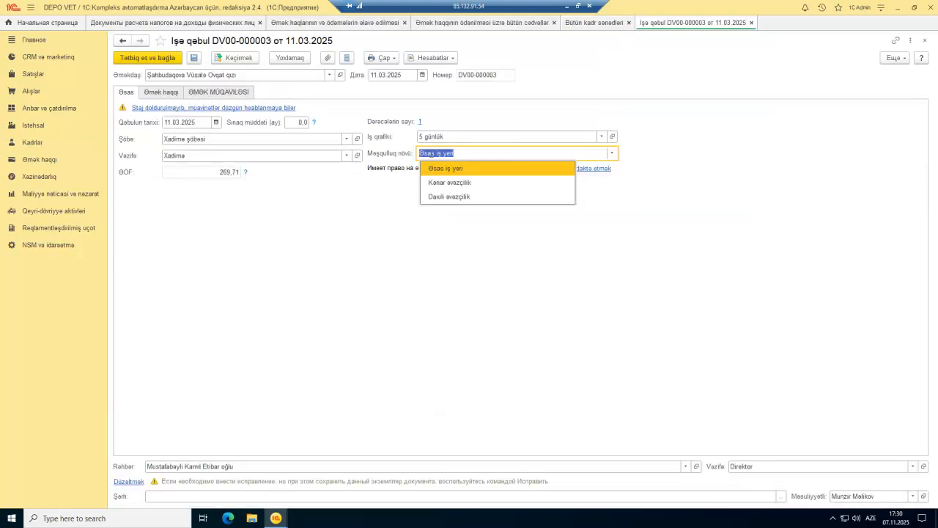
pyautogui.click(164, 92)
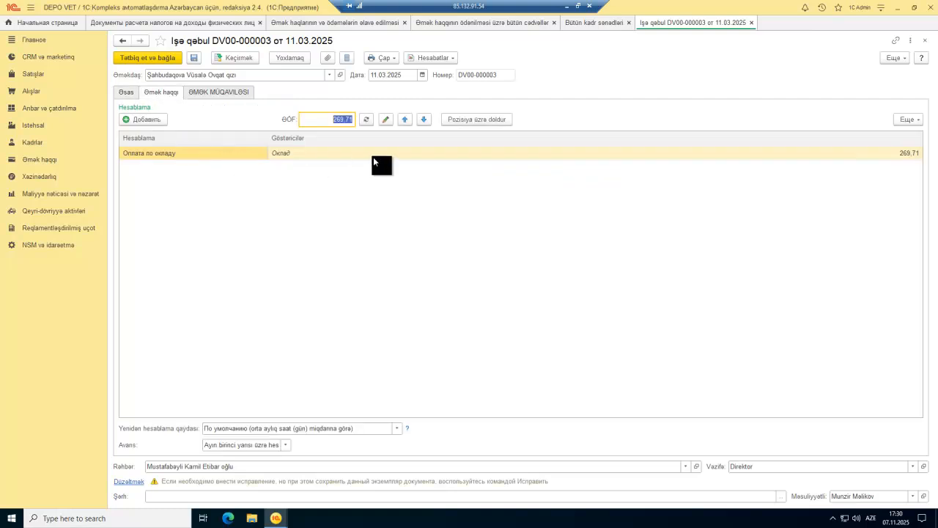
pyautogui.doubleClick(236, 156)
pyautogui.click(373, 154)
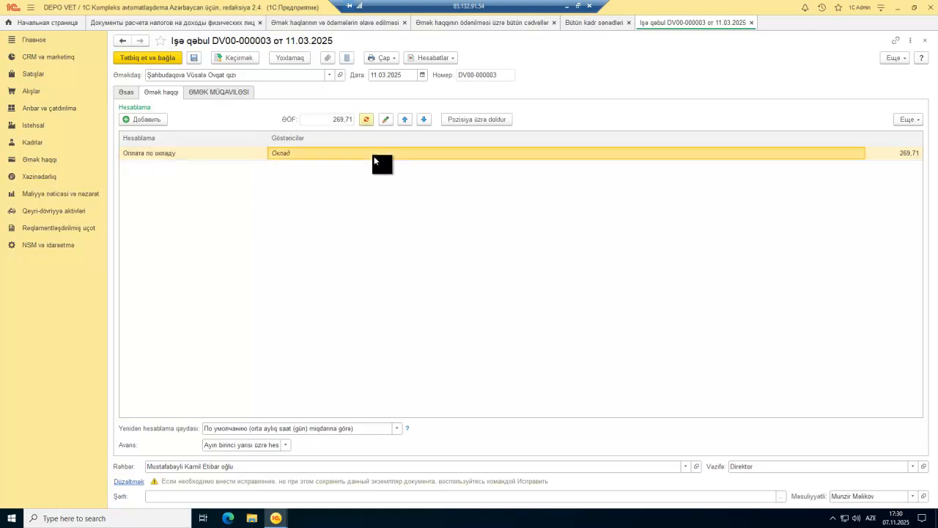
pyautogui.click(126, 95)
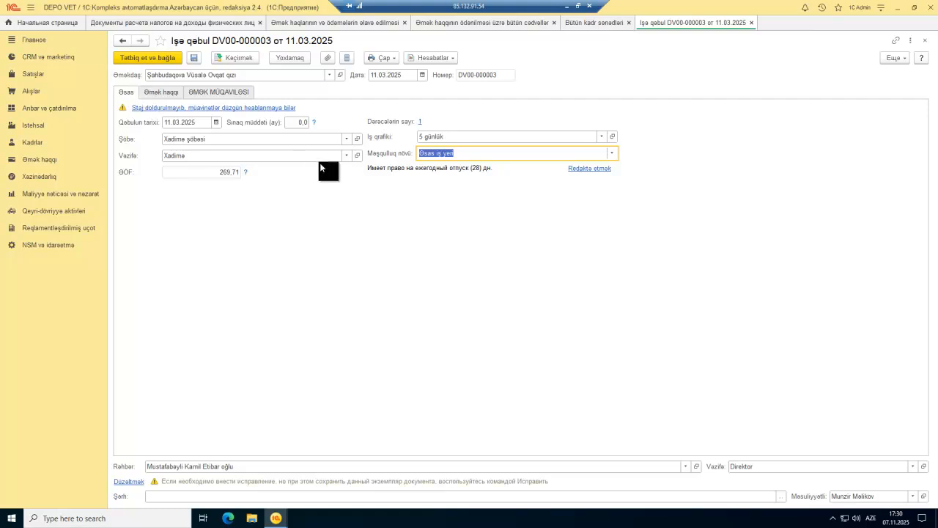
pyautogui.click(356, 155)
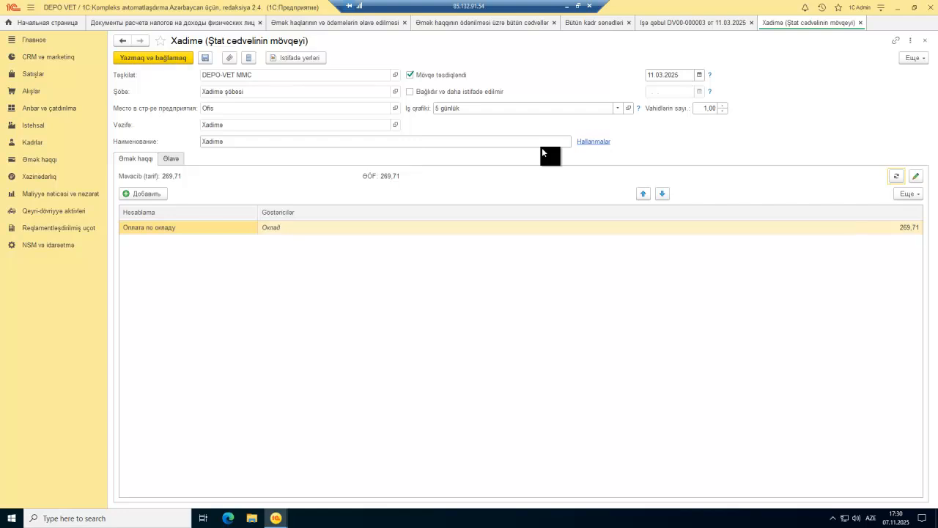
pyautogui.click(169, 158)
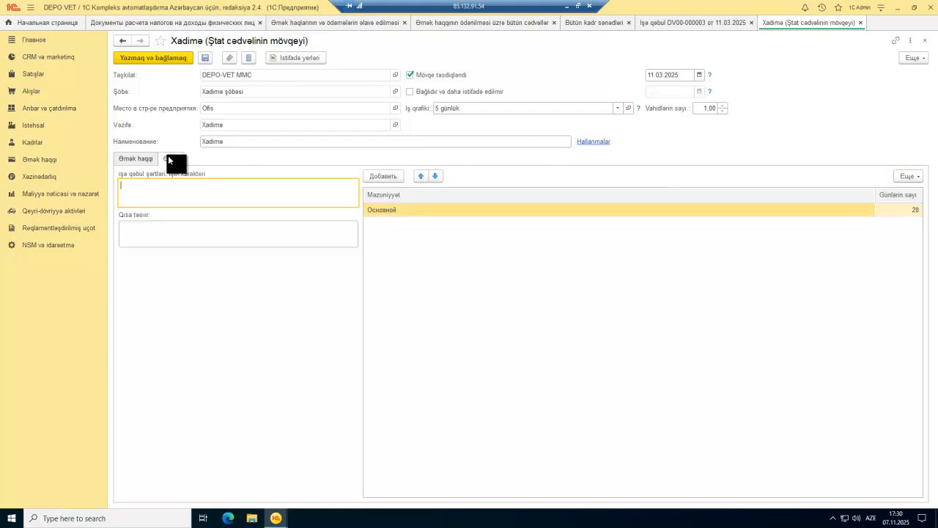
pyautogui.click(151, 158)
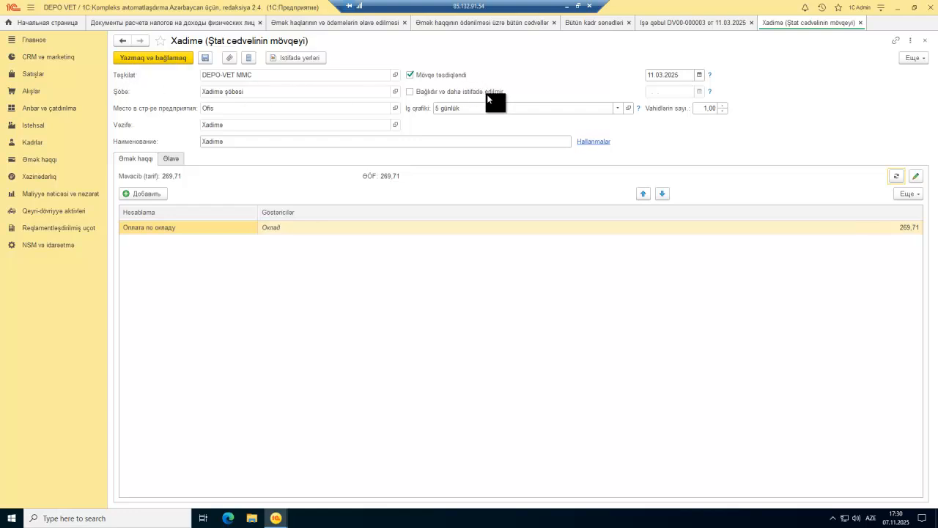
pyautogui.press('Escape')
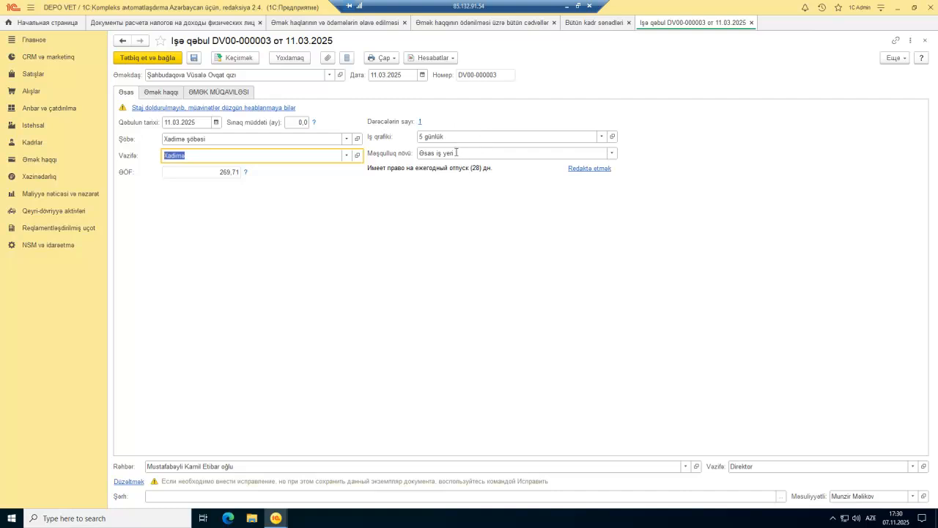
# Step: Check the contract details, then open the hired employee's card from the Əməkdaş field
pyautogui.click(243, 94)
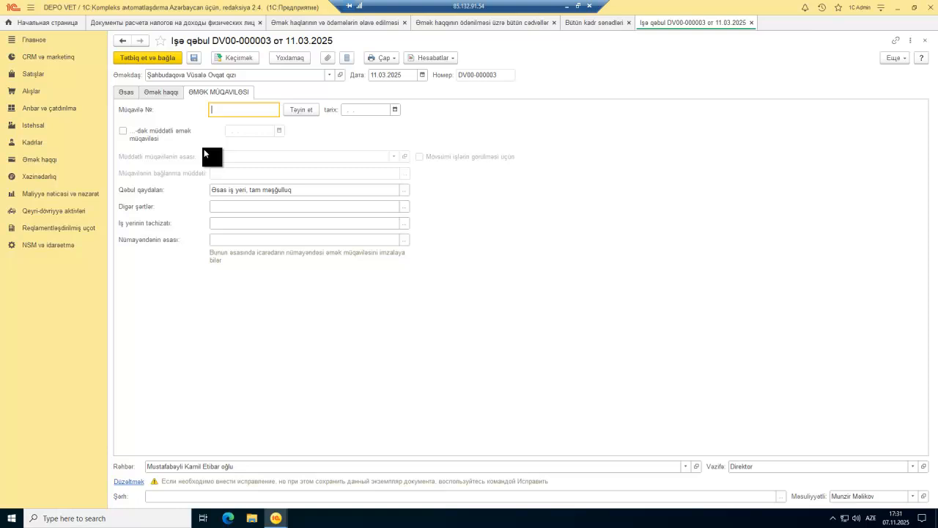
pyautogui.click(341, 74)
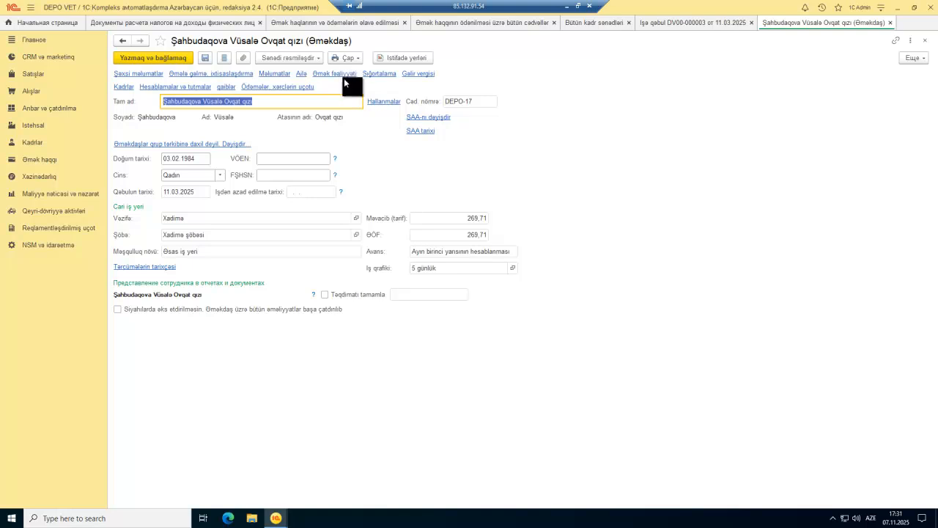
# Step: Open the employee's payment settings, discard a switch to card transfer, and reopen the employee card
pyautogui.click(269, 89)
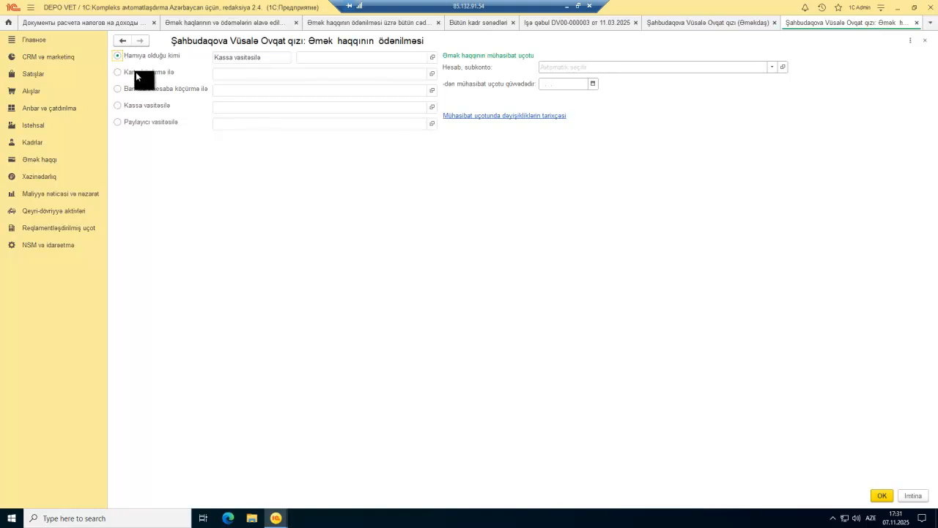
pyautogui.click(134, 73)
pyautogui.press('Escape')
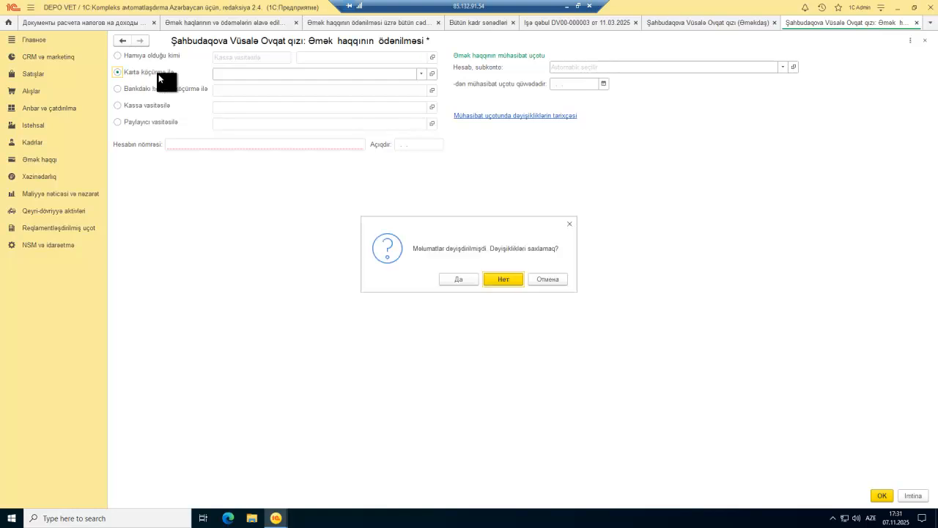
pyautogui.click(513, 277)
pyautogui.press('Escape')
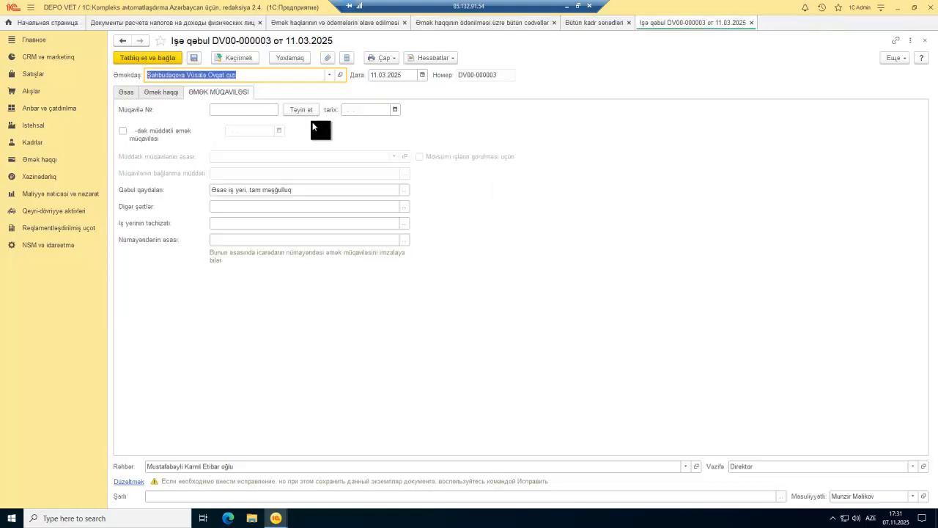
pyautogui.click(340, 75)
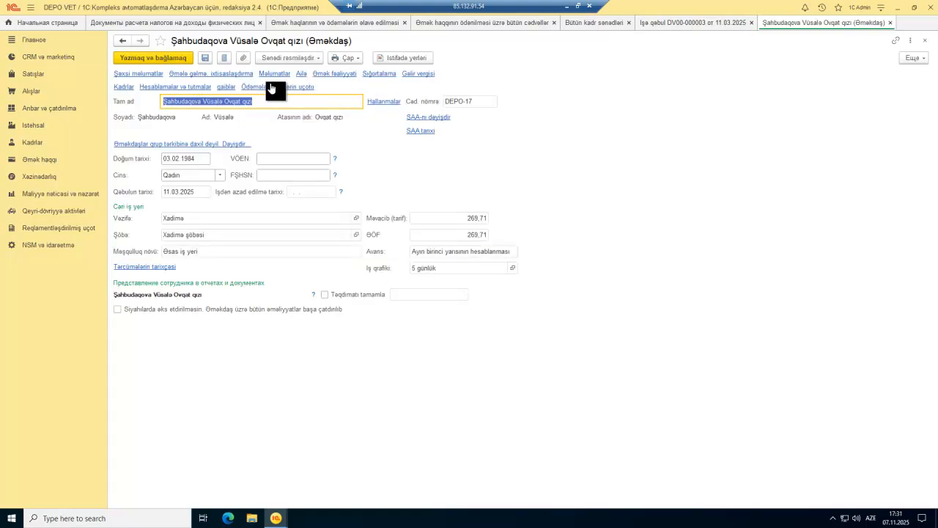
# Step: Try each payment method, pick Bankdakı hesaba köçürmə ilə, and find the bank account list empty
pyautogui.click(277, 87)
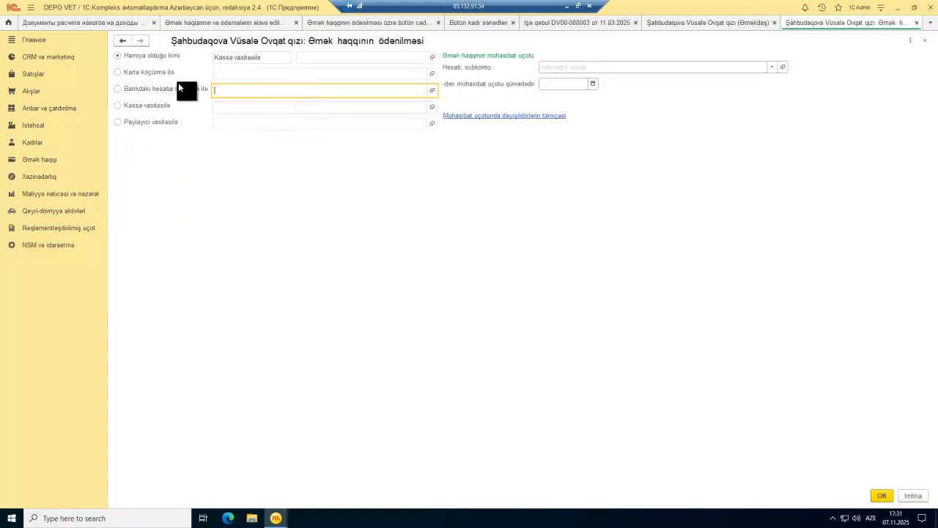
pyautogui.click(149, 72)
pyautogui.click(148, 85)
pyautogui.click(148, 104)
pyautogui.click(151, 122)
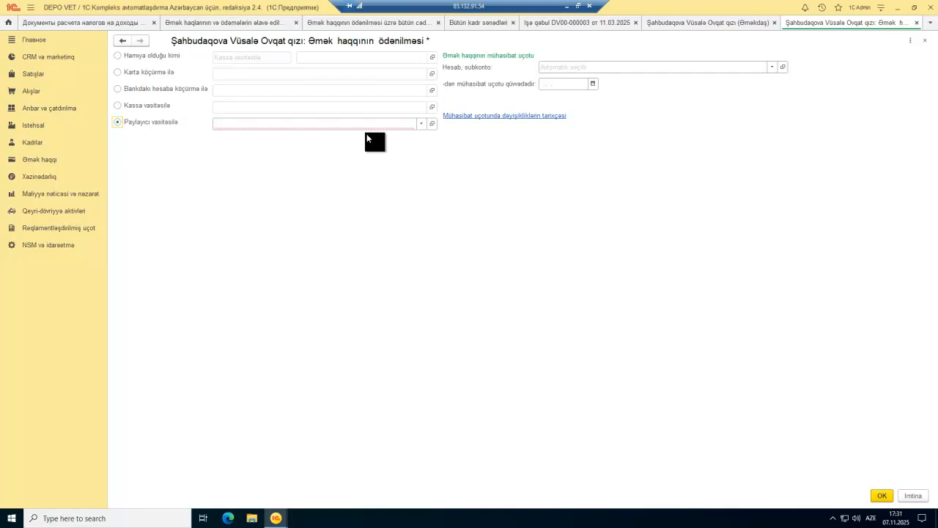
pyautogui.click(156, 89)
pyautogui.click(418, 90)
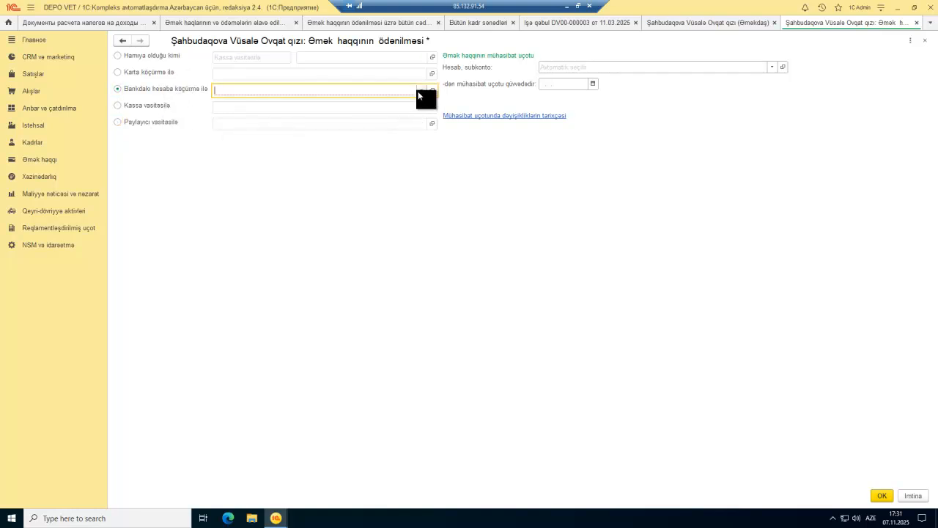
pyautogui.click(421, 91)
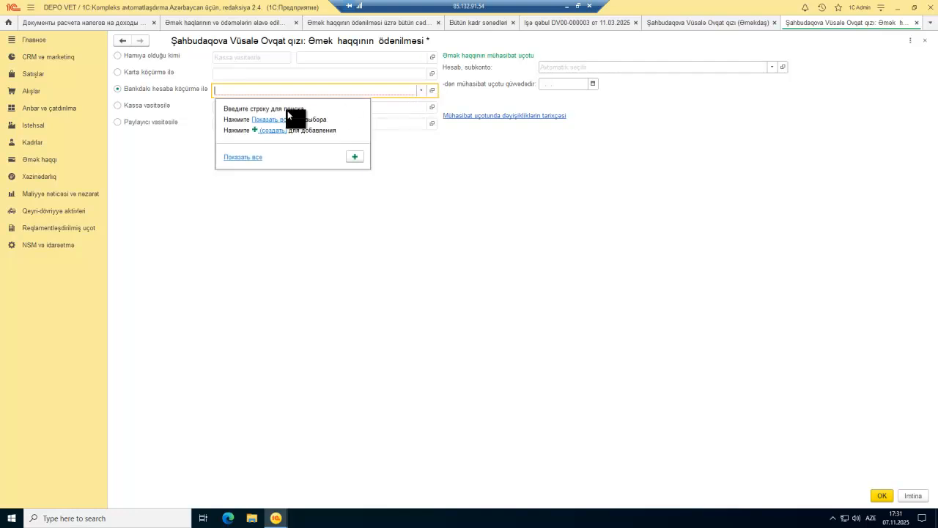
pyautogui.click(267, 116)
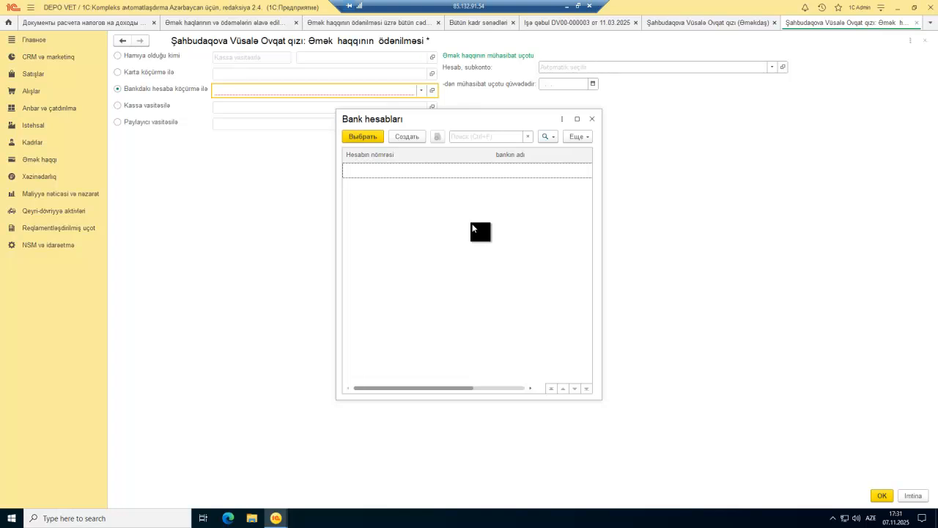
pyautogui.press('Escape')
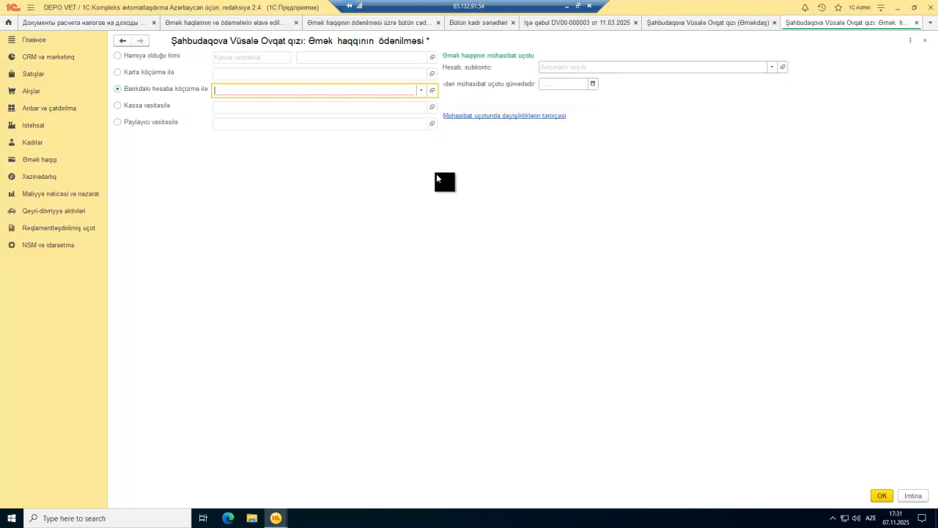
# Step: Start creating a new employee bank account, then abandon it without saving
pyautogui.click(422, 91)
pyautogui.click(276, 121)
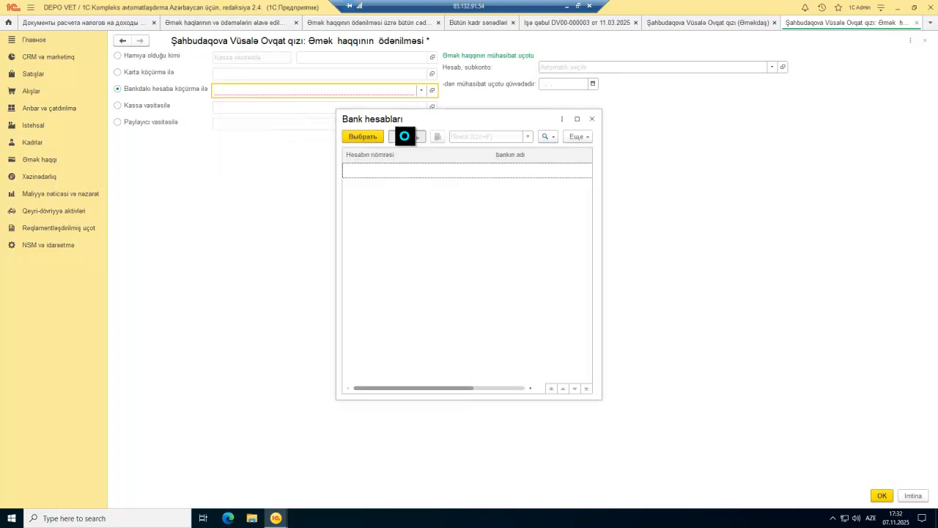
pyautogui.click(402, 136)
pyautogui.click(418, 197)
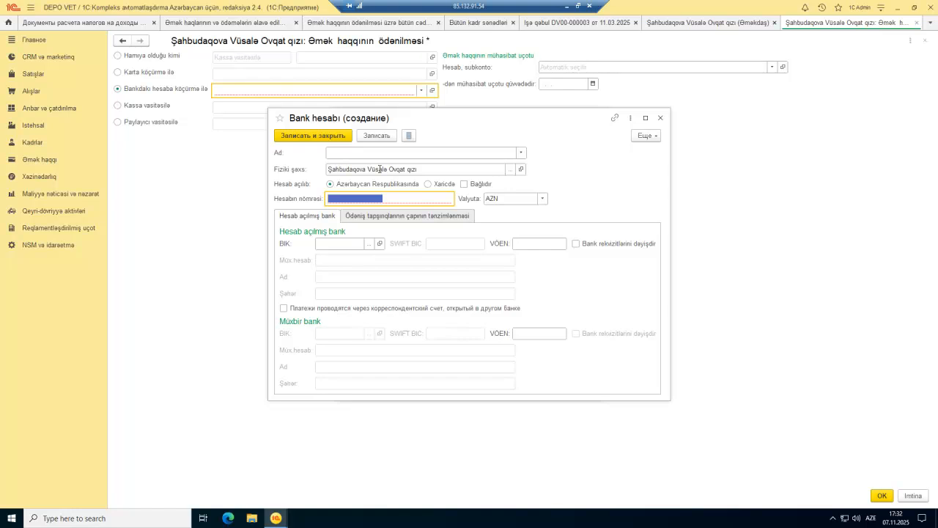
pyautogui.press('Escape')
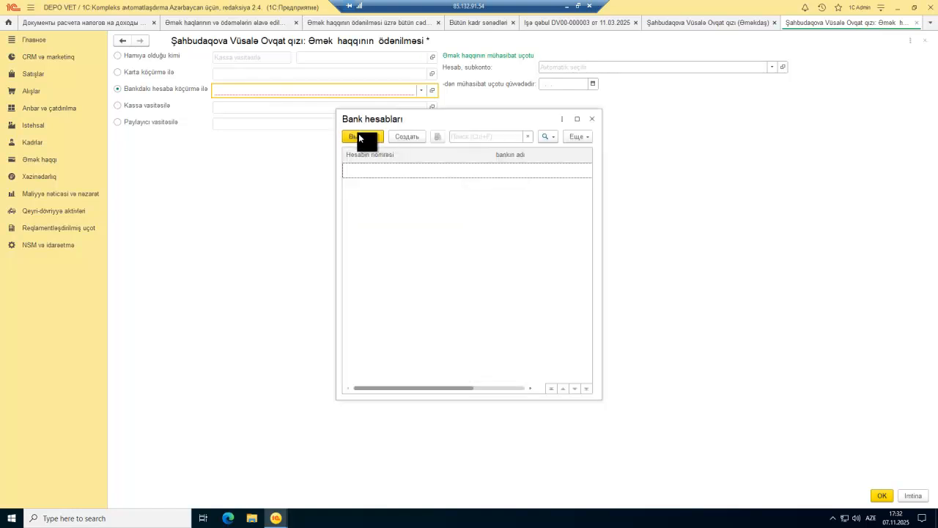
pyautogui.press('Escape')
# Step: Switch payment to Karta köçürmə ilə, find no card account, and close the settings
pyautogui.click(153, 72)
pyautogui.click(420, 74)
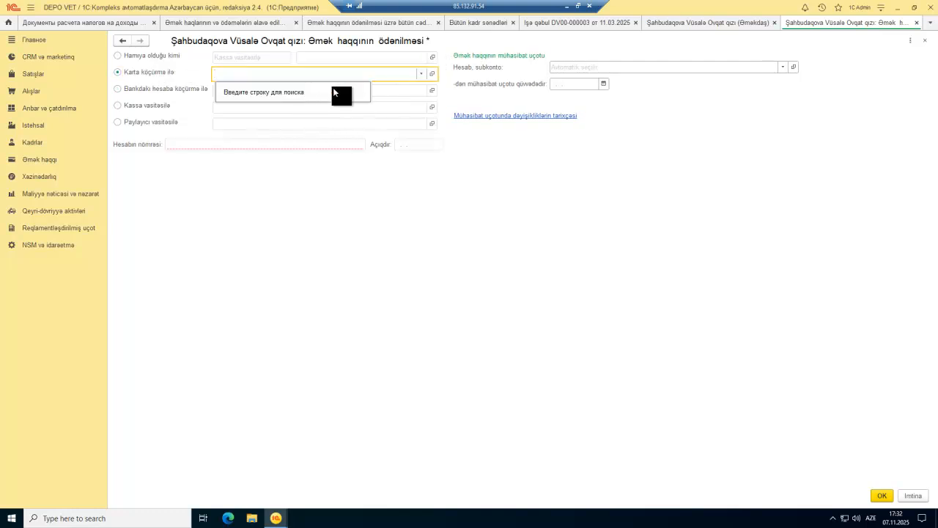
pyautogui.click(447, 60)
pyautogui.press('Escape')
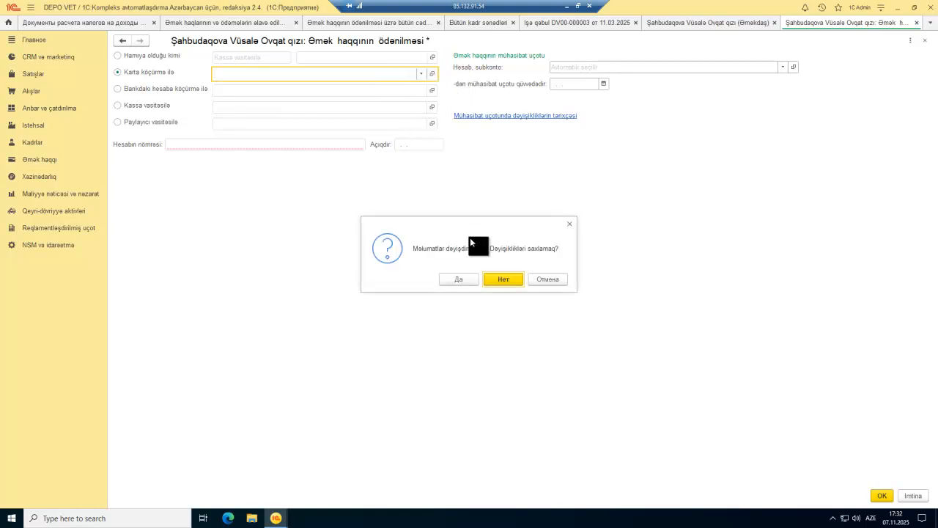
# Step: Discard the unsaved payment changes and close the employee card and hiring document
pyautogui.click(503, 279)
pyautogui.press('Escape')
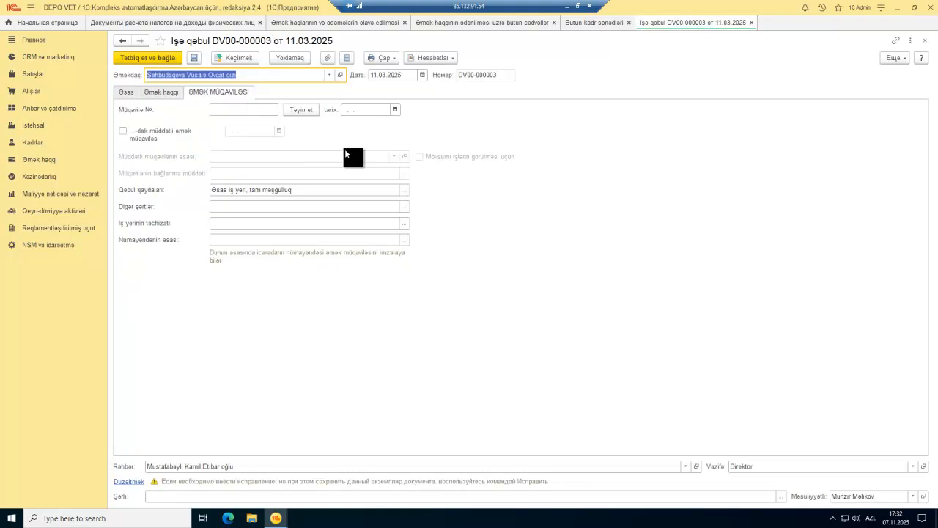
pyautogui.press('Escape')
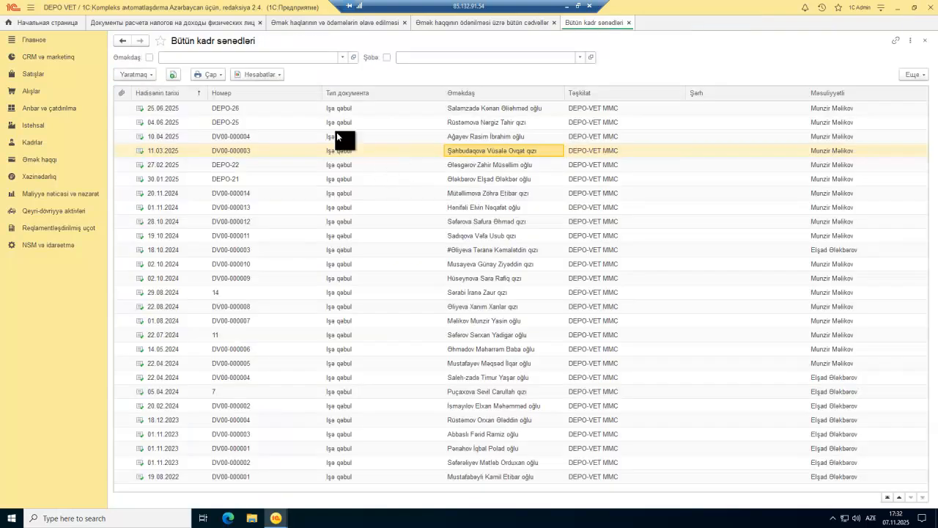
# Step: Open the September 2025 cash payroll statement, review its Kassa choices, and close it
pyautogui.click(442, 25)
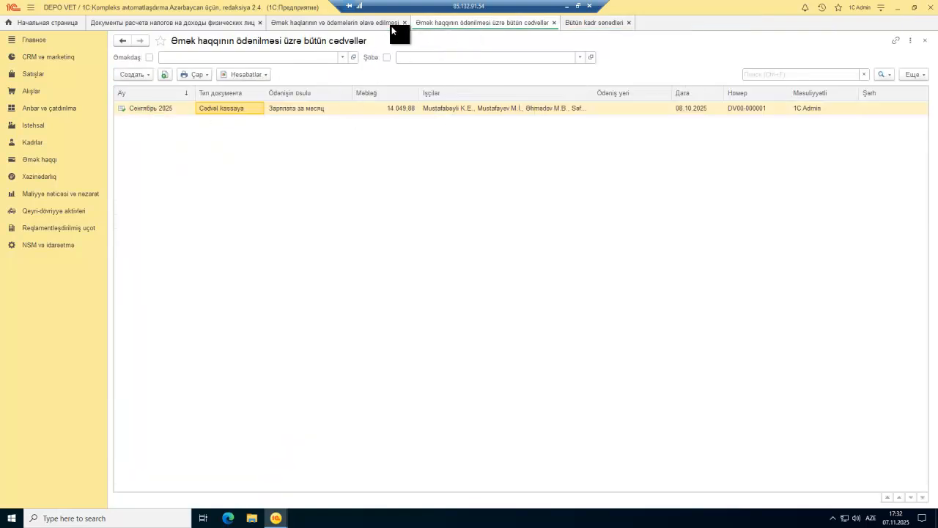
pyautogui.click(319, 110)
pyautogui.doubleClick(319, 110)
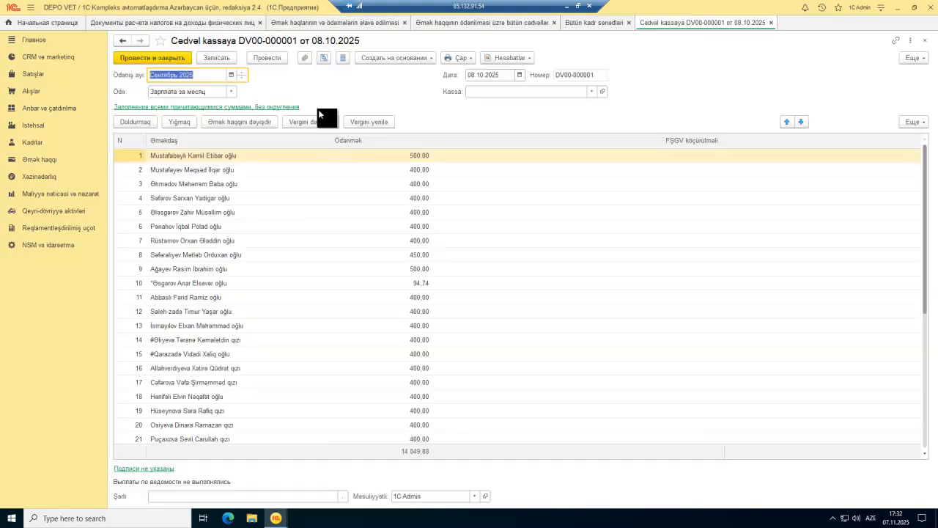
pyautogui.click(590, 92)
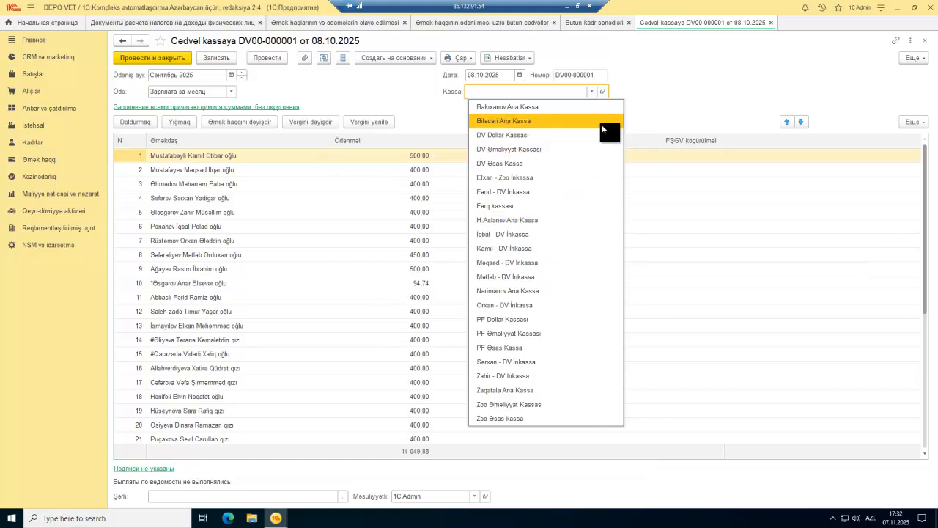
pyautogui.click(278, 88)
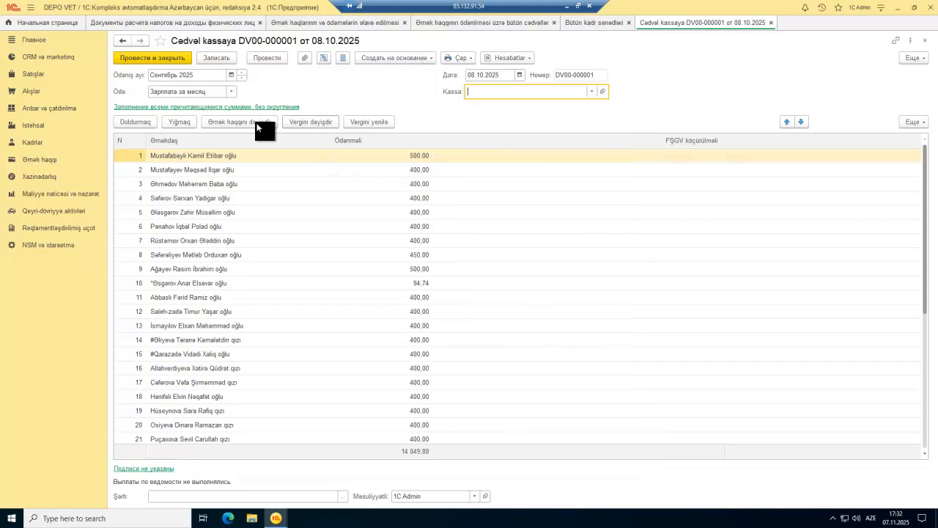
pyautogui.press('Escape')
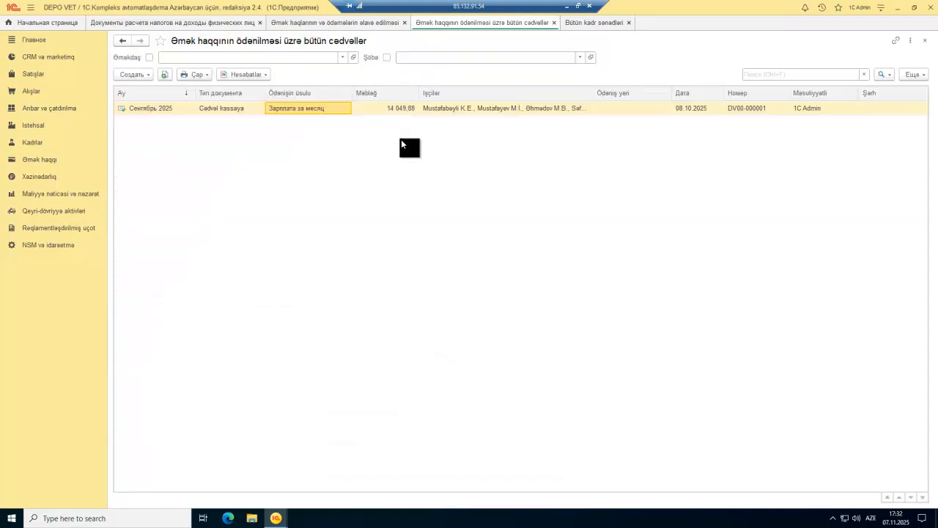
pyautogui.rightClick(220, 110)
# Step: Cancel posting of cash statement DV00-000001 and switch to all personnel documents
pyautogui.click(243, 214)
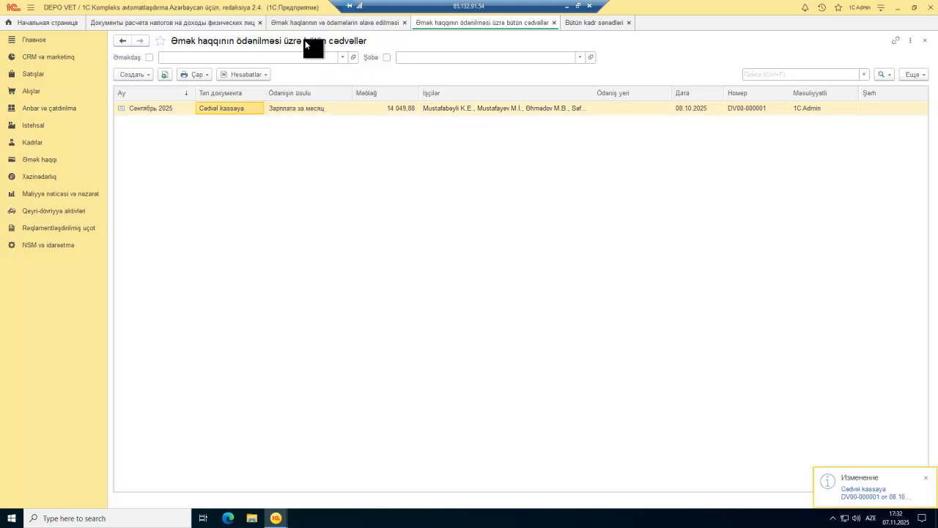
pyautogui.click(586, 23)
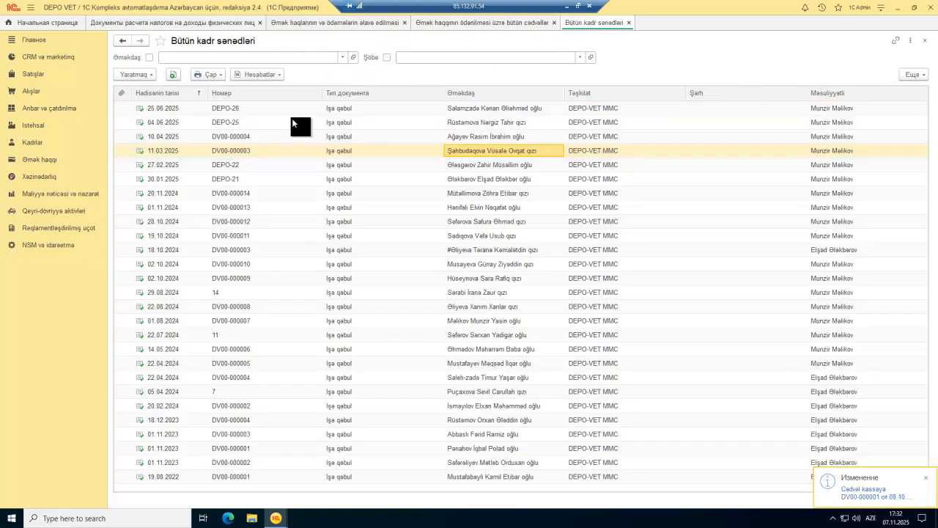
pyautogui.click(288, 146)
pyautogui.press('Escape')
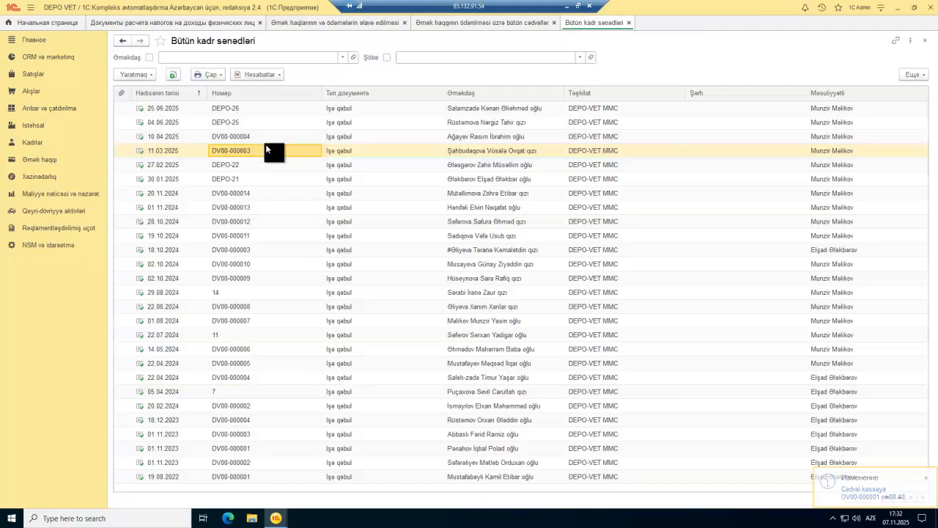
# Step: Find and open the 24.09.2025 hiring document DV00-000007
pyautogui.click(491, 250)
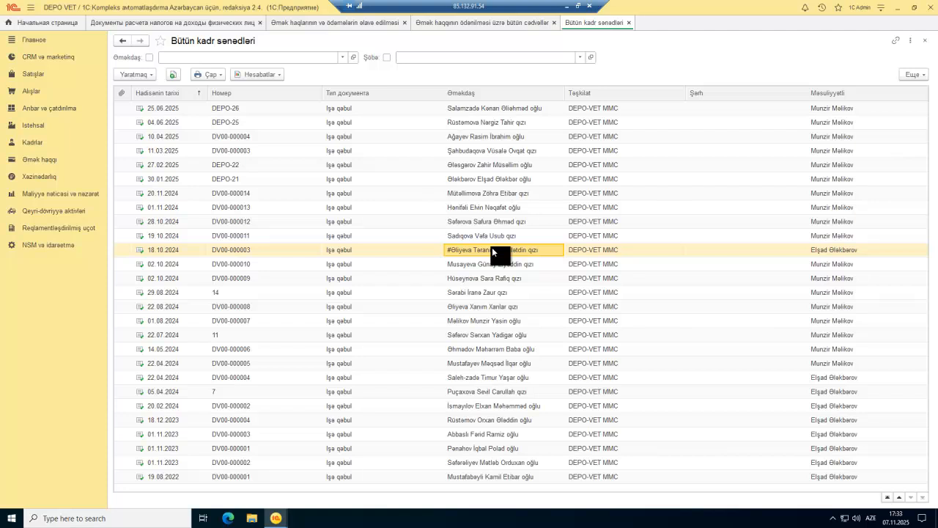
pyautogui.scroll(4, 492, 247)
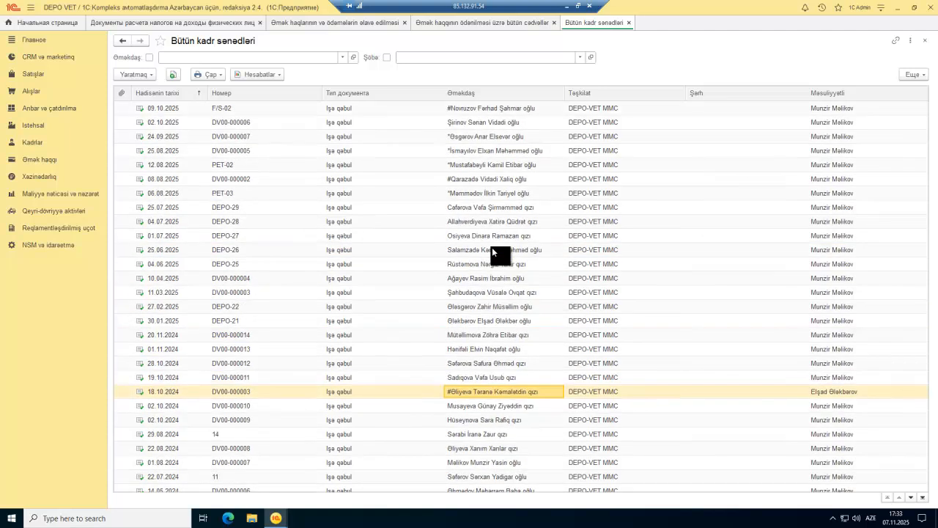
pyautogui.click(470, 151)
pyautogui.click(470, 137)
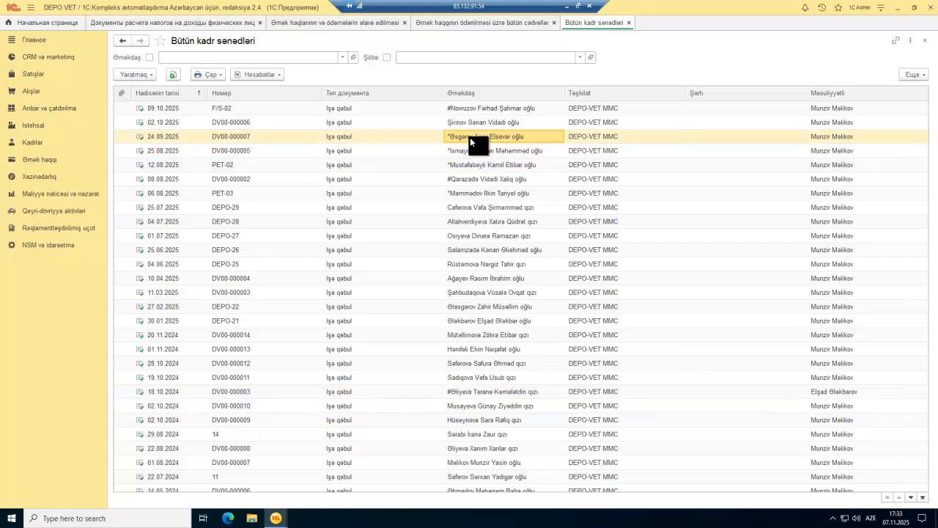
pyautogui.doubleClick(470, 137)
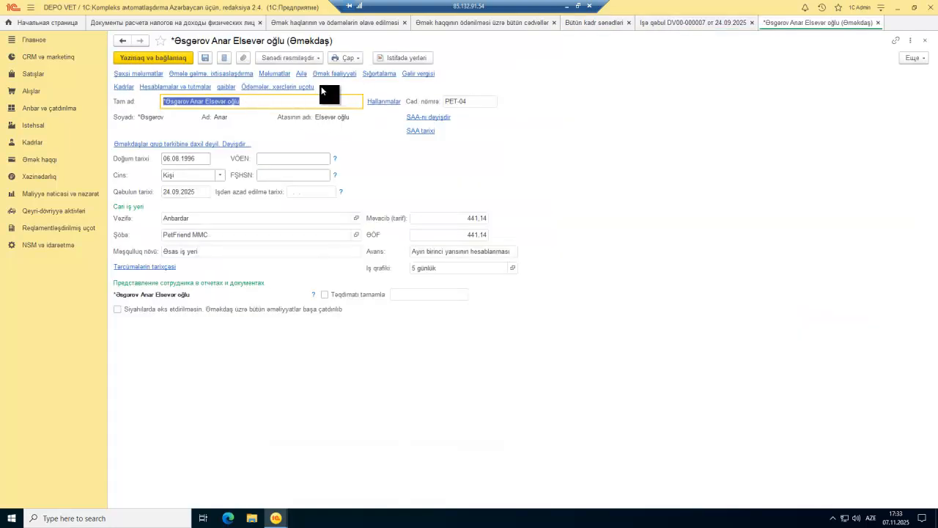
# Step: Switch the employee's salary payment method to bank account transfer
pyautogui.click(309, 89)
pyautogui.click(150, 72)
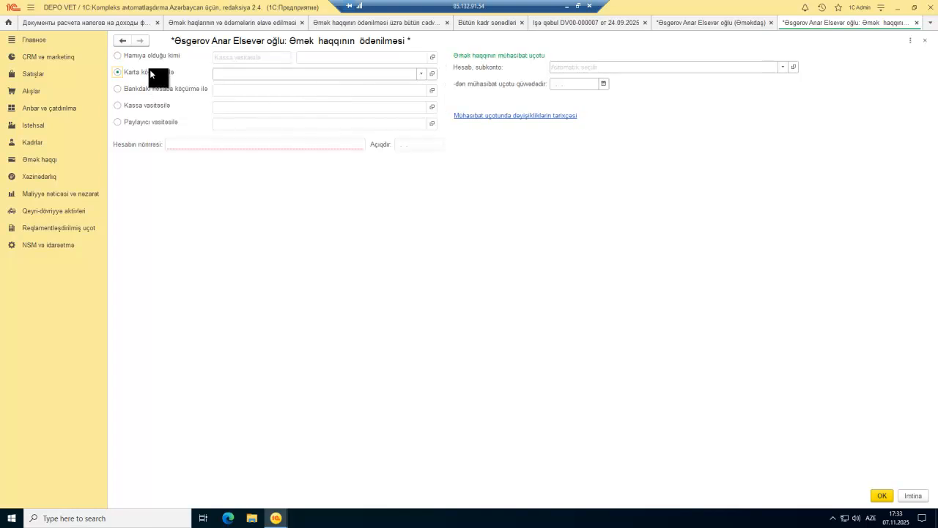
pyautogui.click(424, 74)
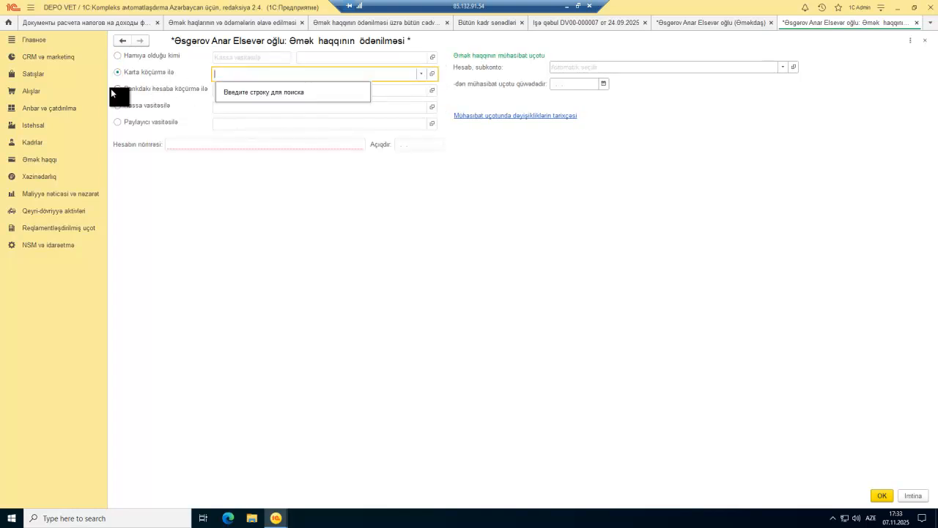
pyautogui.click(173, 89)
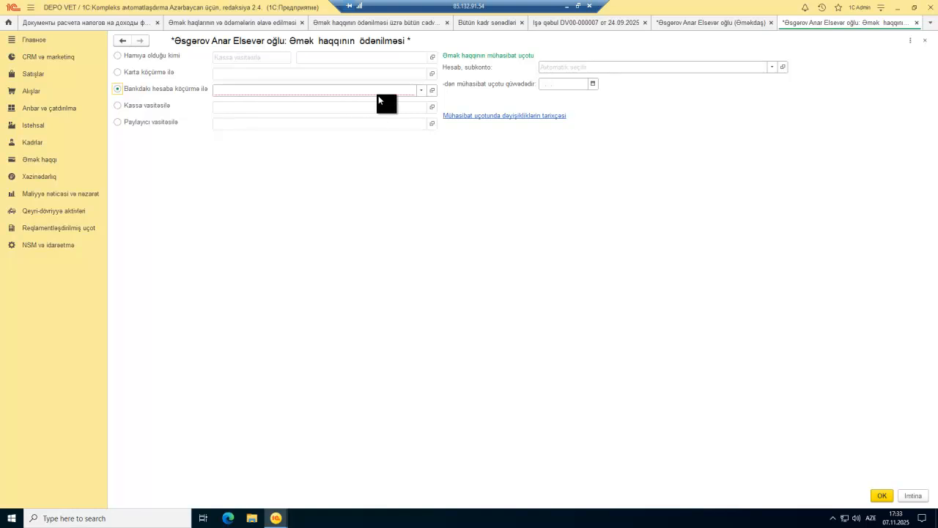
pyautogui.click(420, 91)
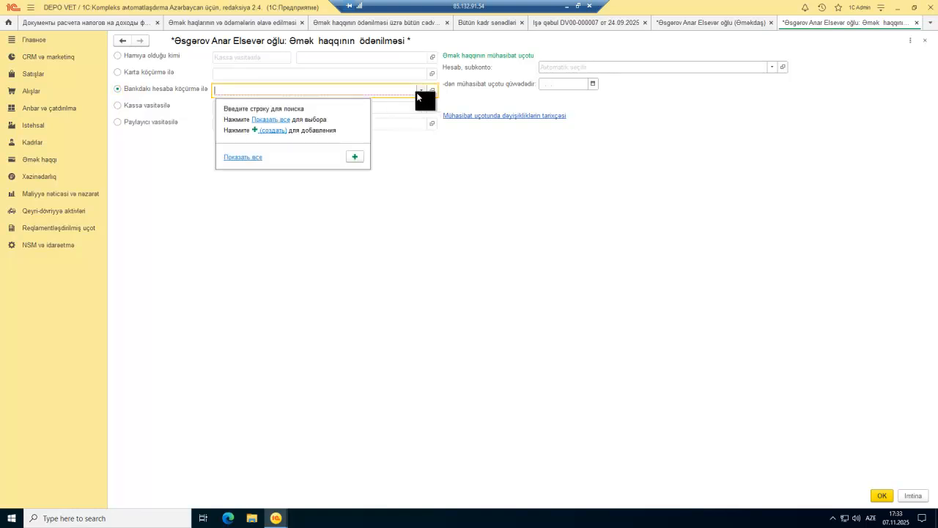
pyautogui.click(281, 123)
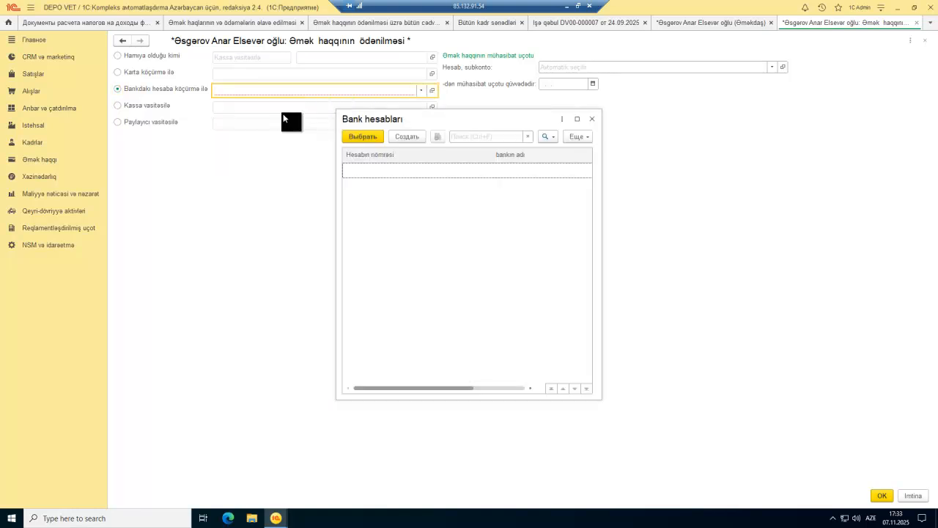
# Step: Create a new employee bank account at Kapital Bank, DEPO-VET (AZN), entering its account number, and select it
pyautogui.click(411, 134)
pyautogui.click(394, 200)
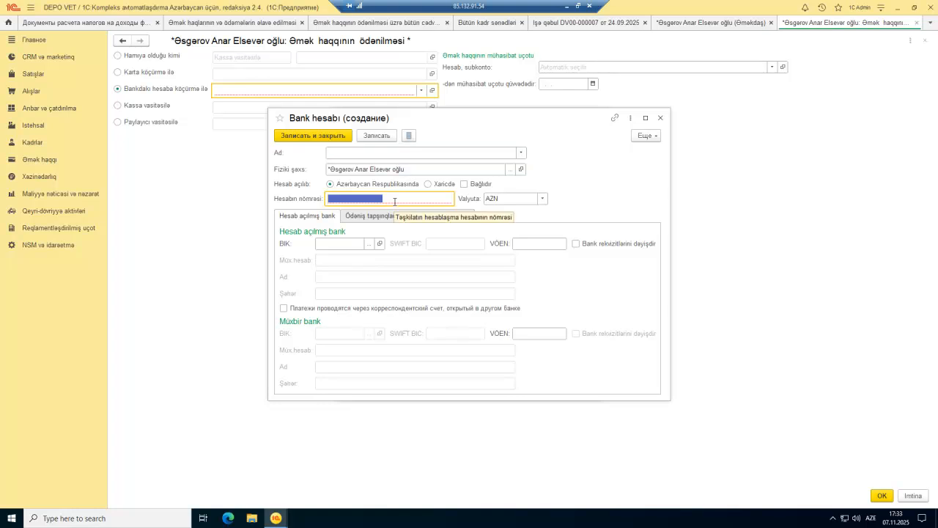
pyautogui.write('123456787654321234567')
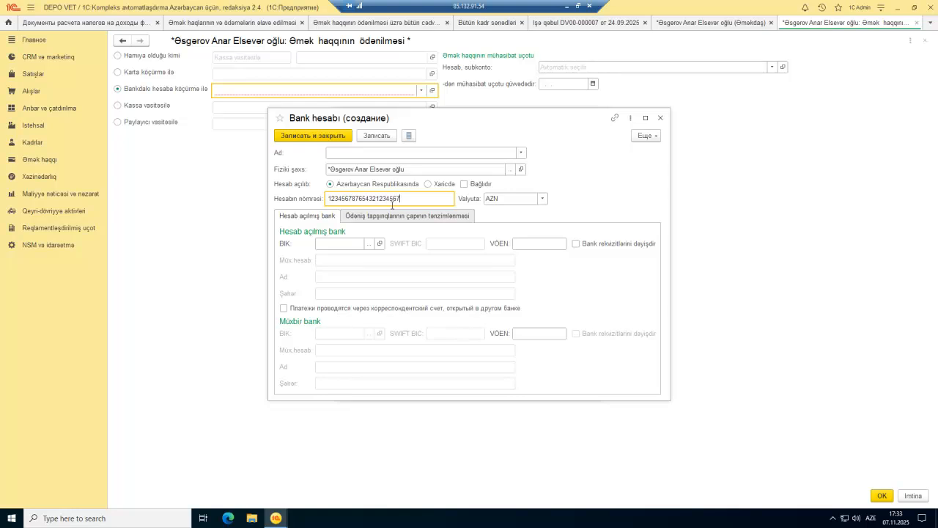
pyautogui.click(369, 243)
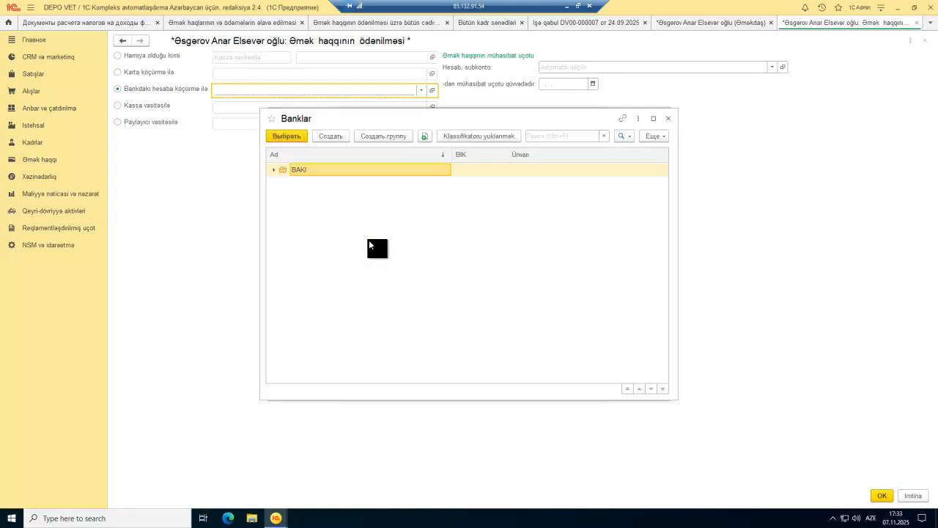
pyautogui.doubleClick(282, 170)
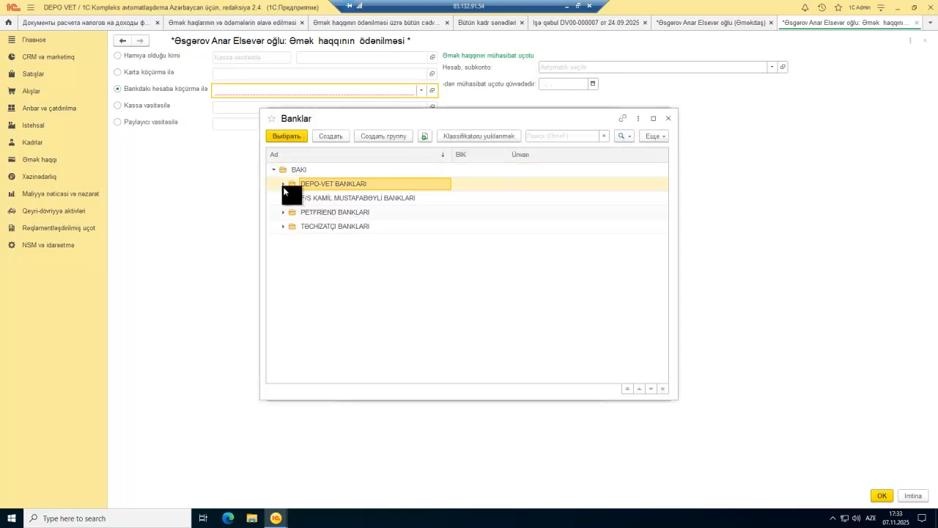
pyautogui.doubleClick(283, 184)
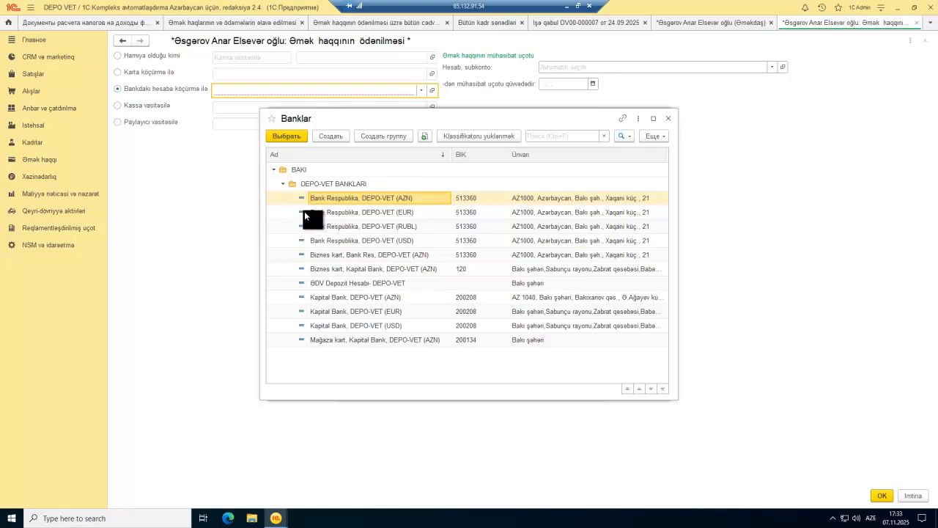
pyautogui.click(335, 297)
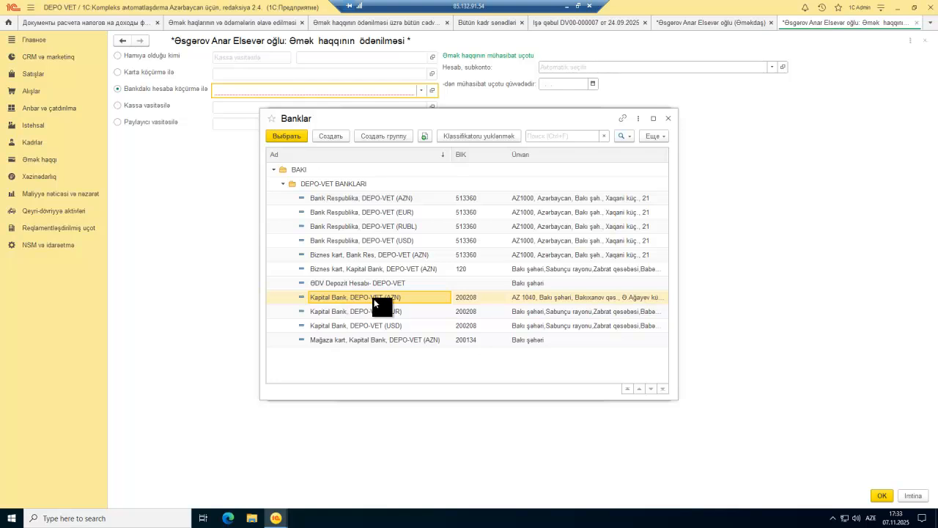
pyautogui.doubleClick(336, 297)
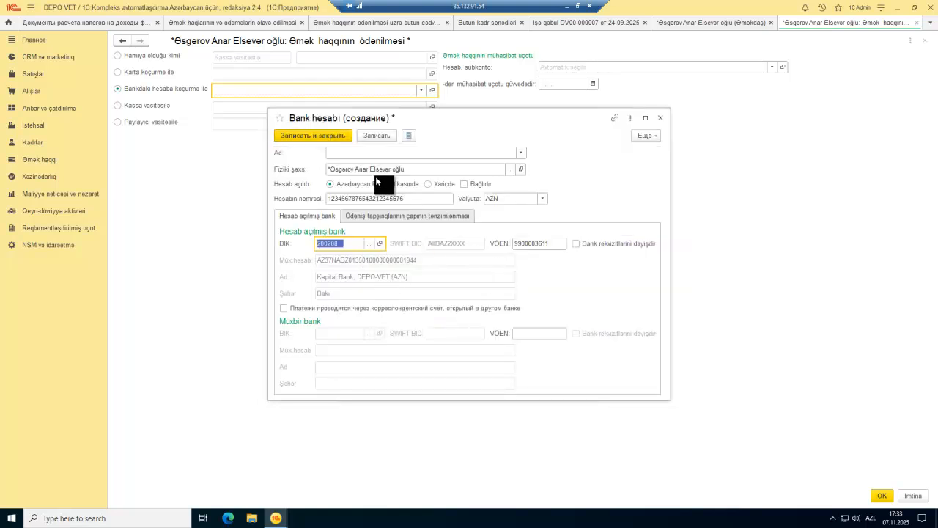
pyautogui.click(323, 136)
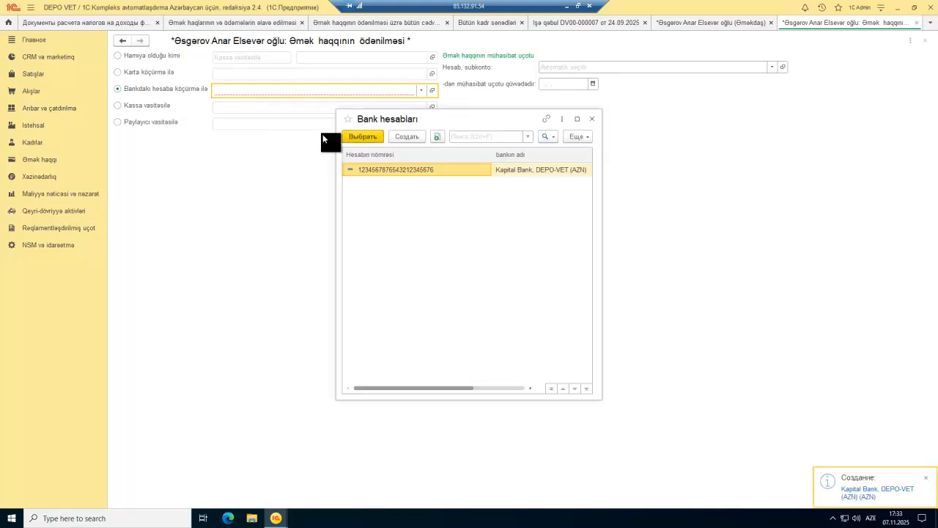
pyautogui.click(363, 136)
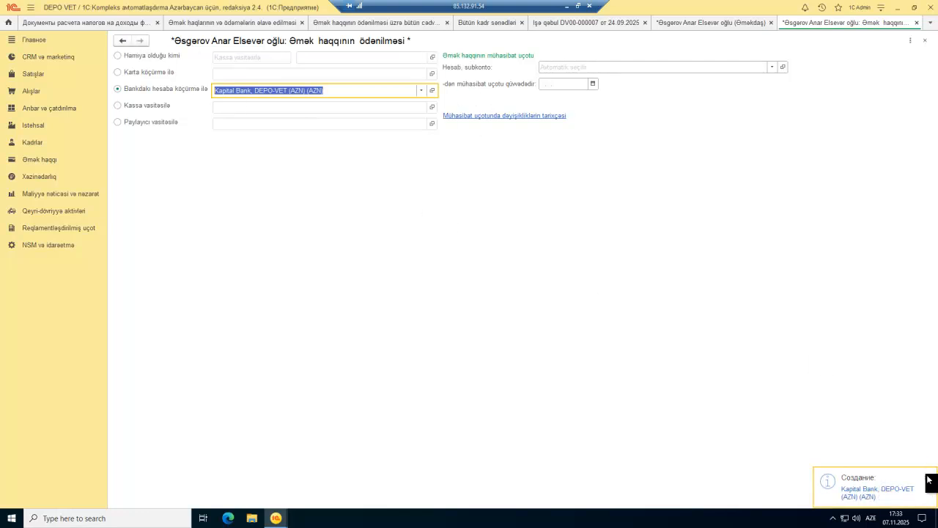
# Step: Confirm the payment method, then open the employee's bank account for editing
pyautogui.click(888, 496)
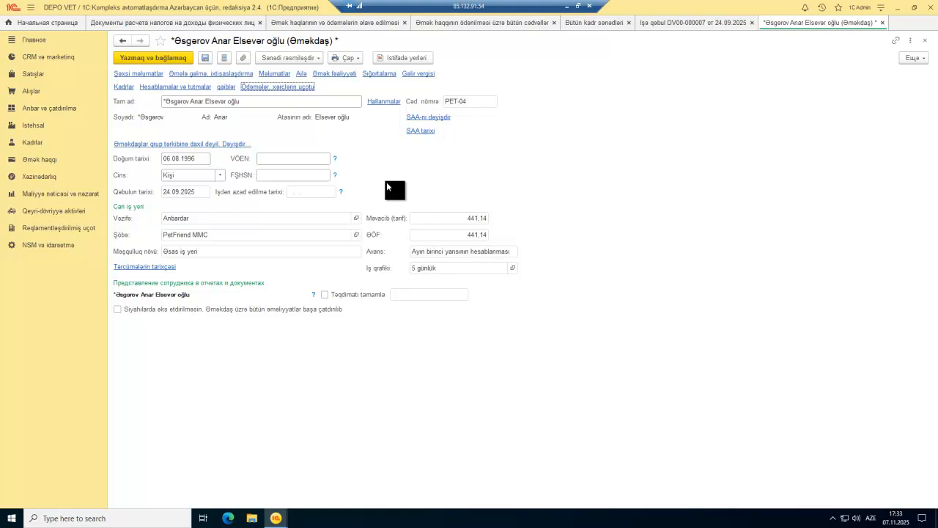
pyautogui.click(286, 88)
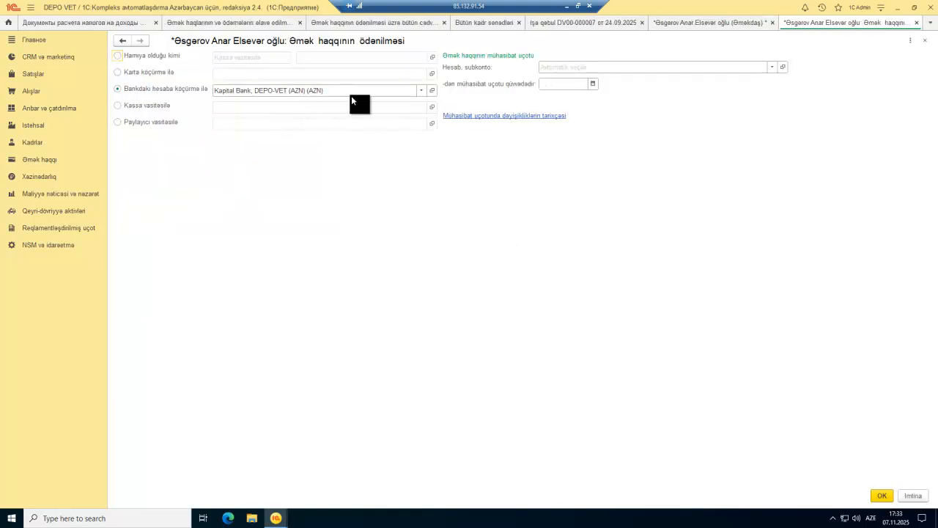
pyautogui.click(421, 90)
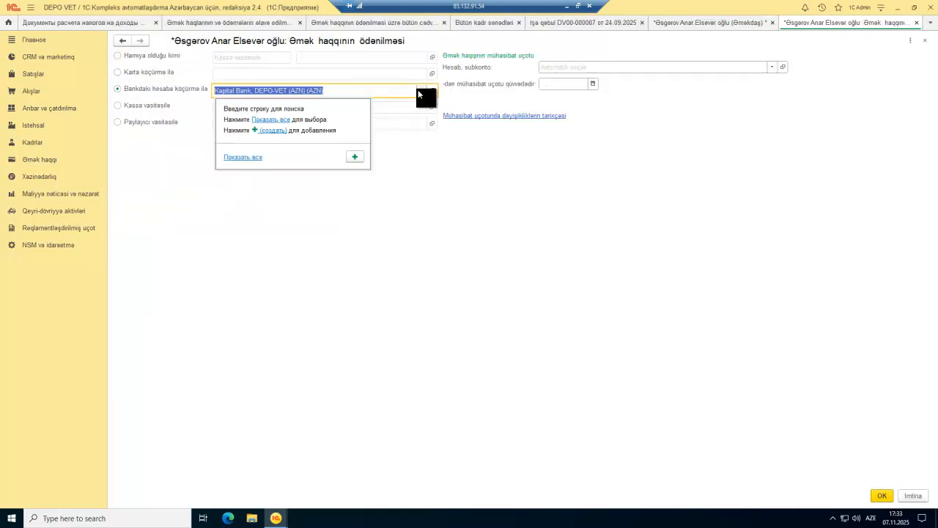
pyautogui.click(269, 124)
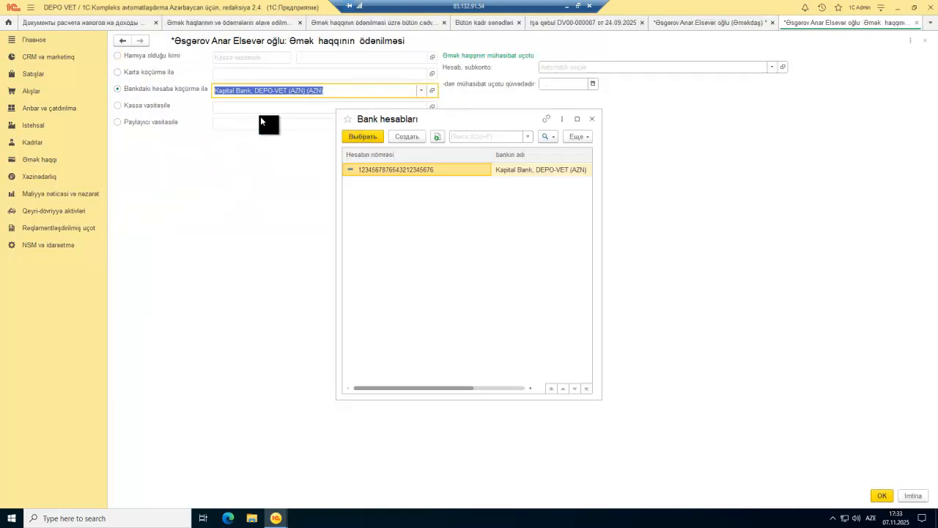
pyautogui.rightClick(441, 170)
pyautogui.click(462, 223)
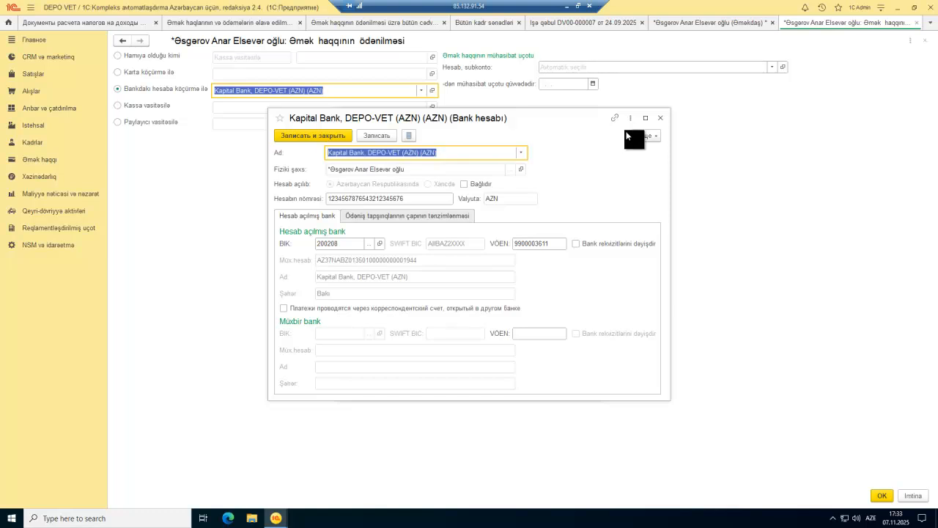
# Step: Unlock the bank details, change the bank to PET Kapital Bank, PETFRIEND (AZN), and save
pyautogui.click(646, 135)
pyautogui.click(651, 251)
pyautogui.click(393, 229)
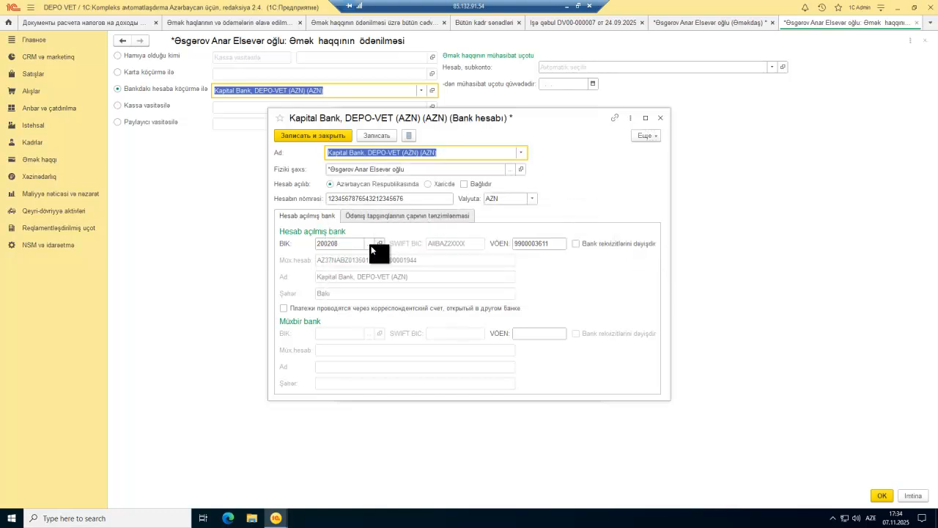
pyautogui.click(370, 245)
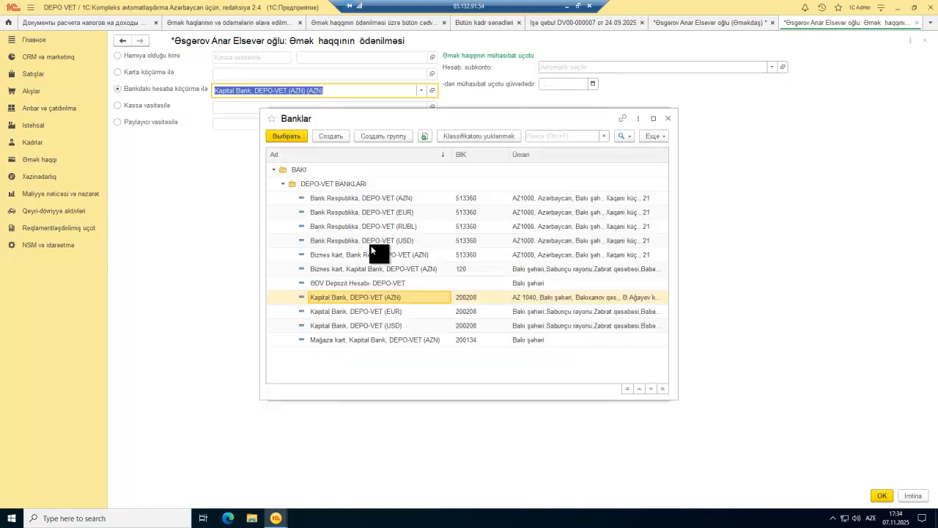
pyautogui.click(281, 185)
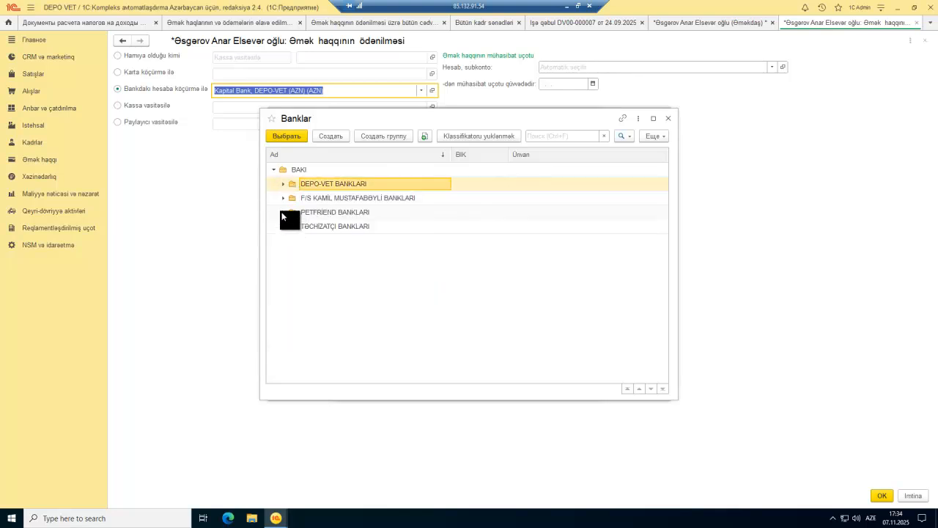
pyautogui.doubleClick(289, 212)
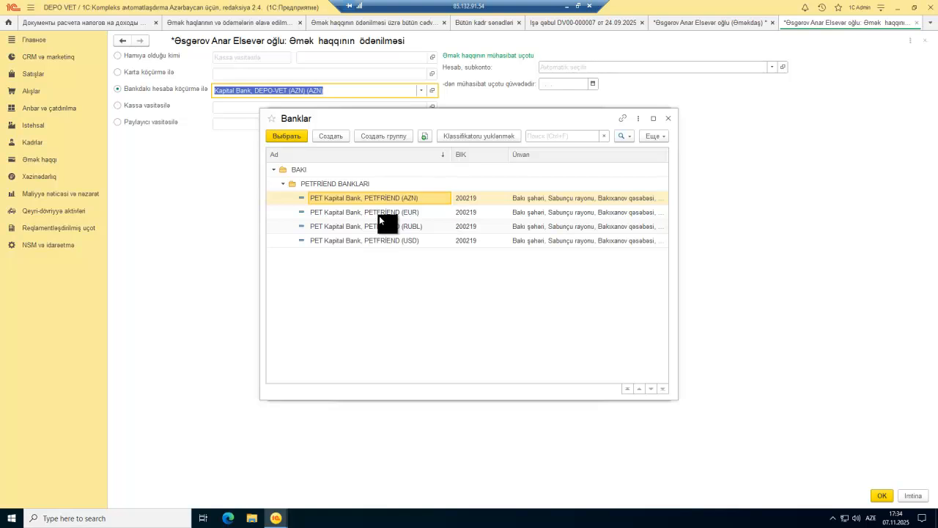
pyautogui.doubleClick(413, 197)
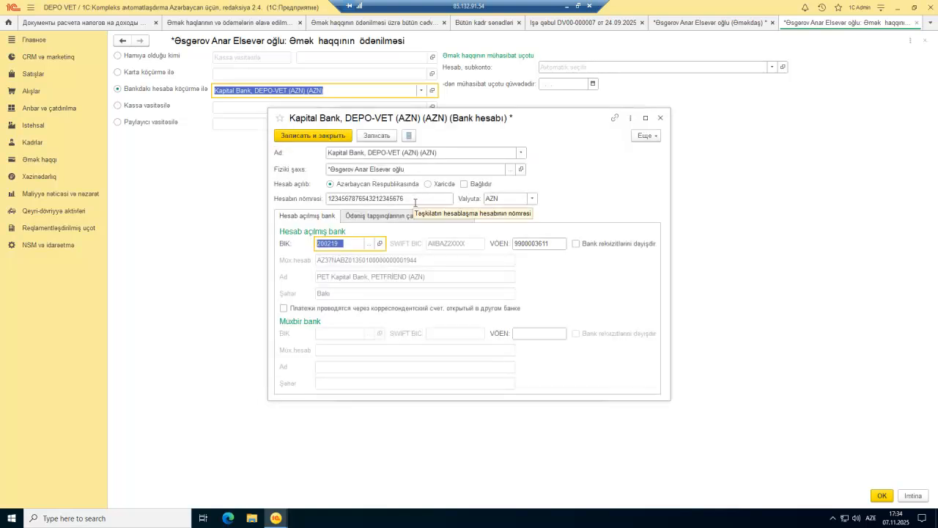
pyautogui.click(326, 134)
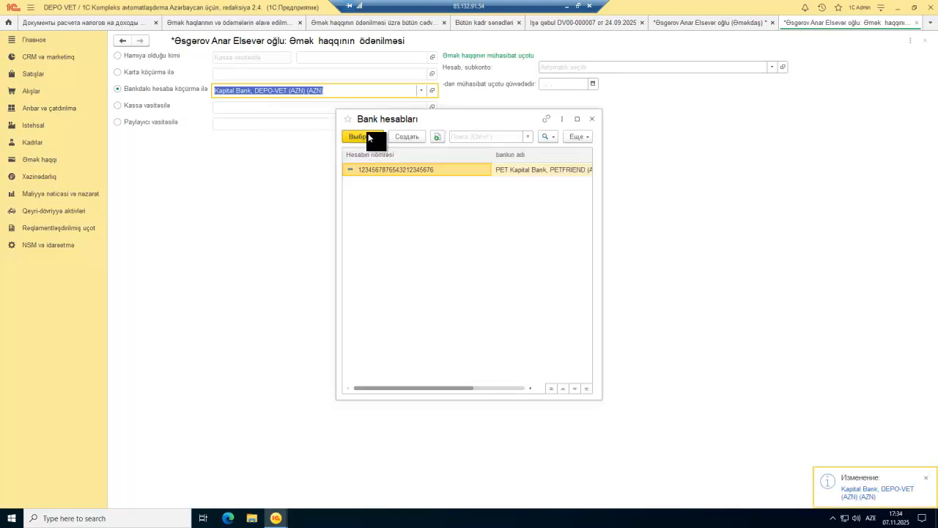
# Step: Select the edited bank account for salary payments, confirm, and save the changes
pyautogui.click(363, 137)
pyautogui.click(422, 91)
pyautogui.click(325, 109)
pyautogui.click(422, 91)
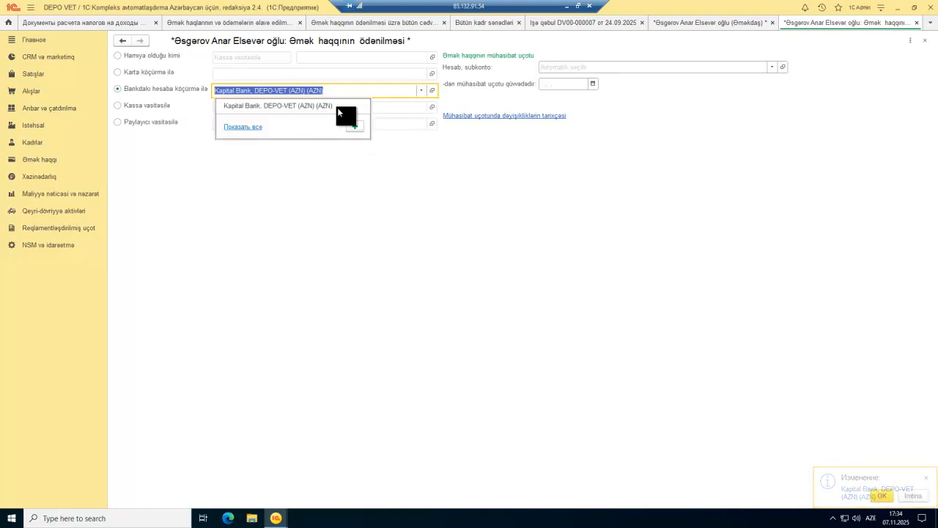
pyautogui.click(249, 124)
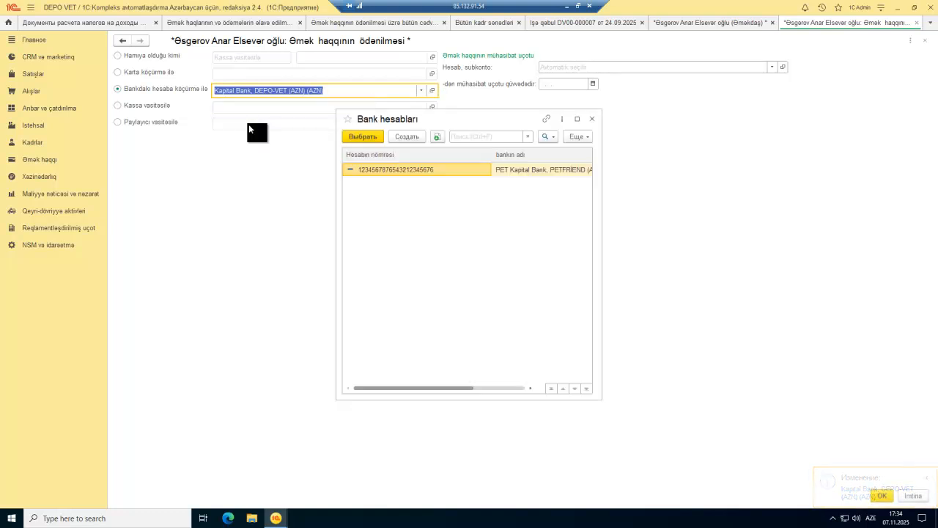
pyautogui.doubleClick(412, 170)
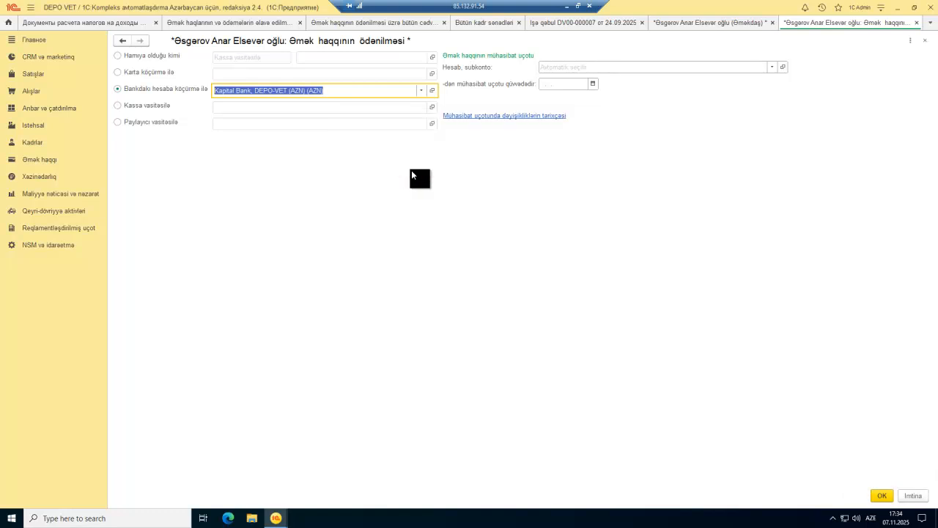
pyautogui.click(880, 496)
pyautogui.click(499, 279)
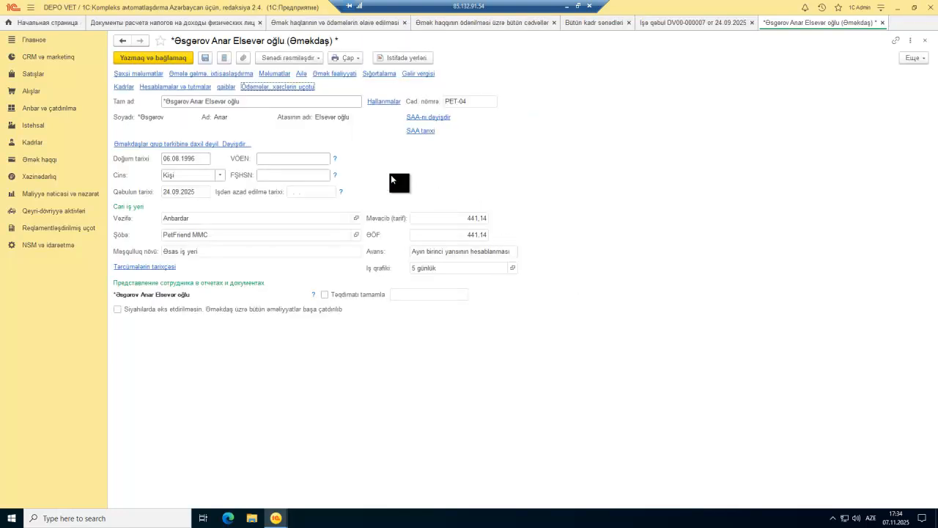
# Step: Reselect the Kapital Bank account, checking its BIK, and confirm bank-transfer payment
pyautogui.click(304, 95)
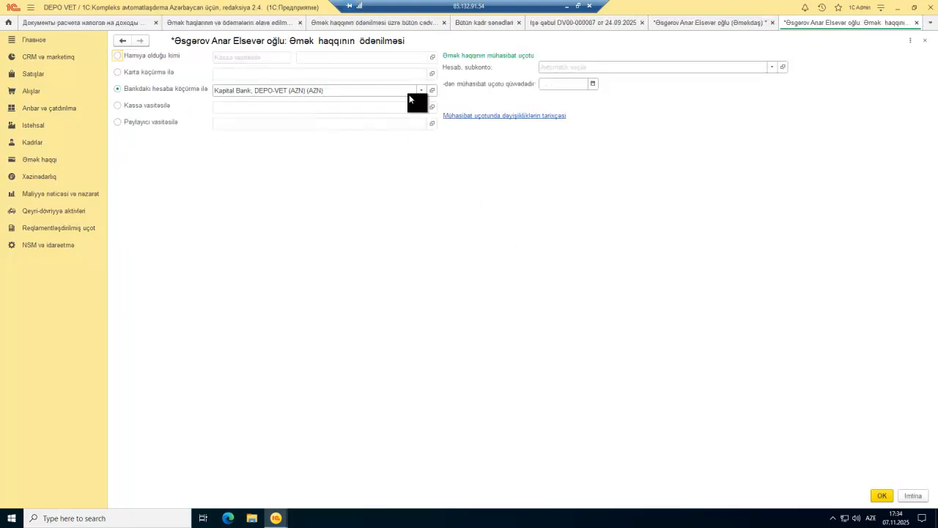
pyautogui.click(421, 90)
pyautogui.click(278, 118)
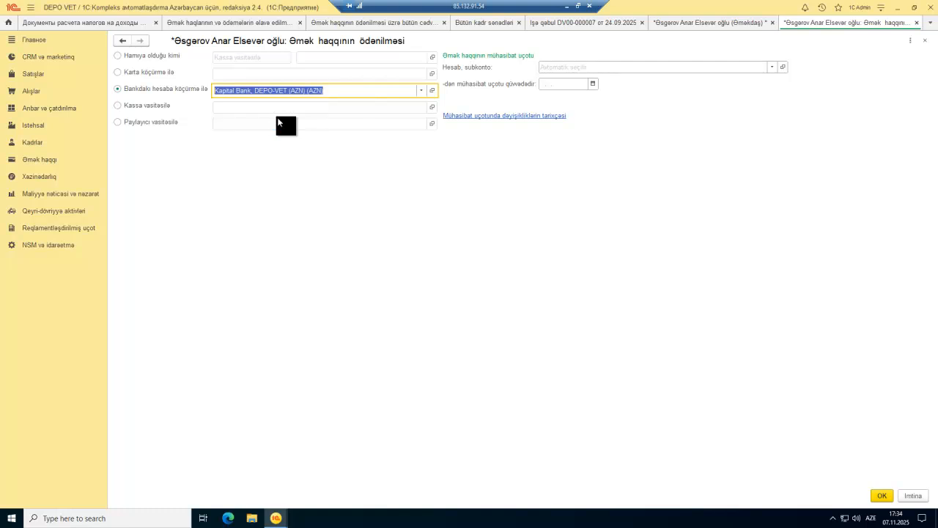
pyautogui.doubleClick(550, 169)
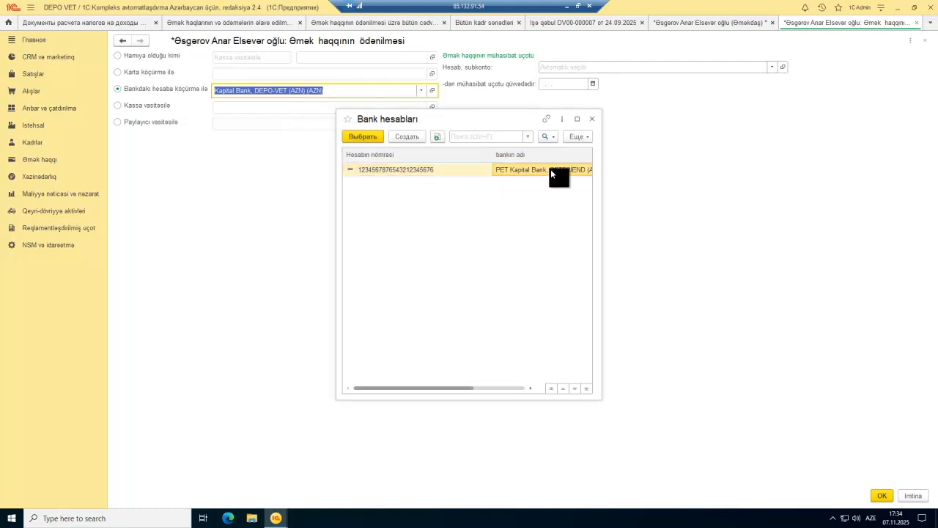
pyautogui.click(422, 91)
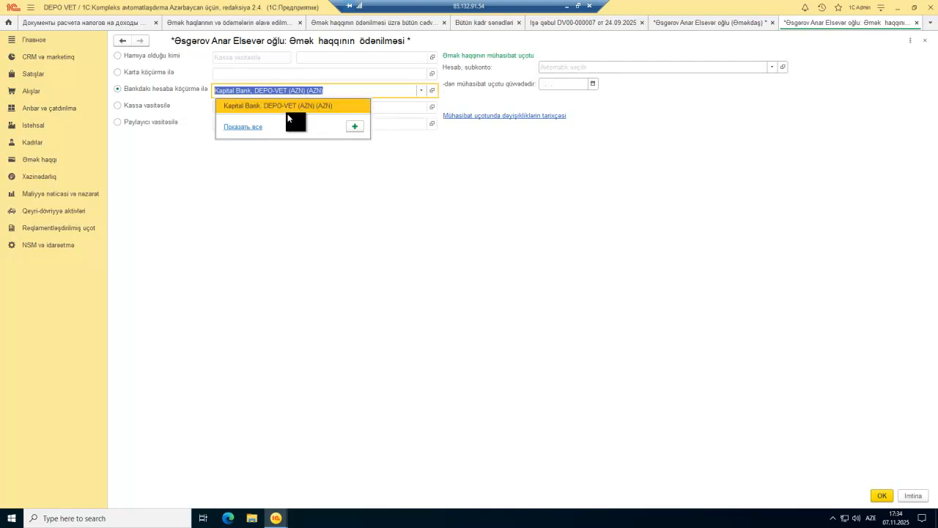
pyautogui.click(245, 127)
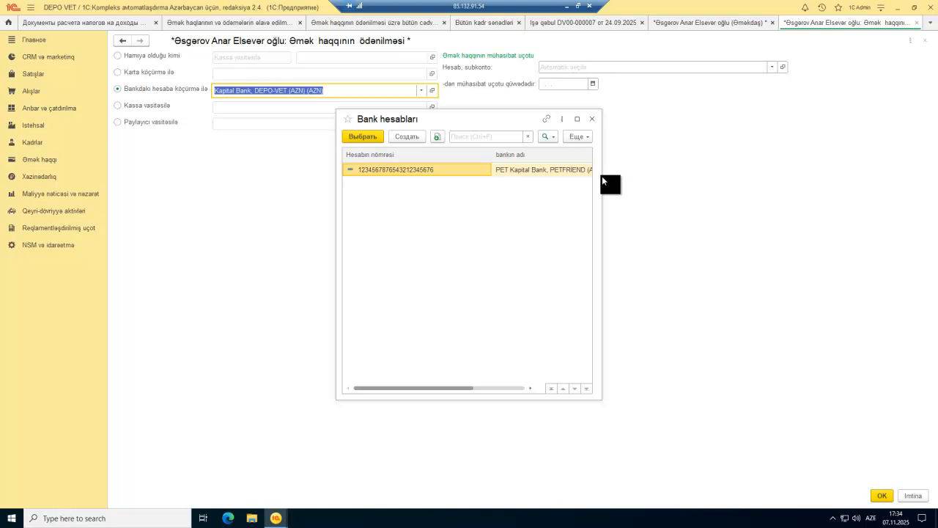
pyautogui.moveTo(602, 176); pyautogui.dragTo(714, 179)
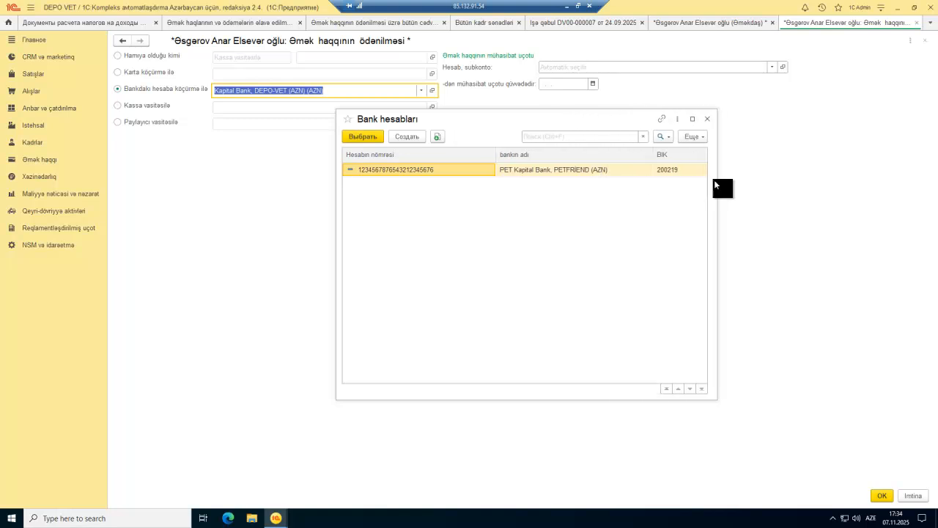
pyautogui.doubleClick(672, 173)
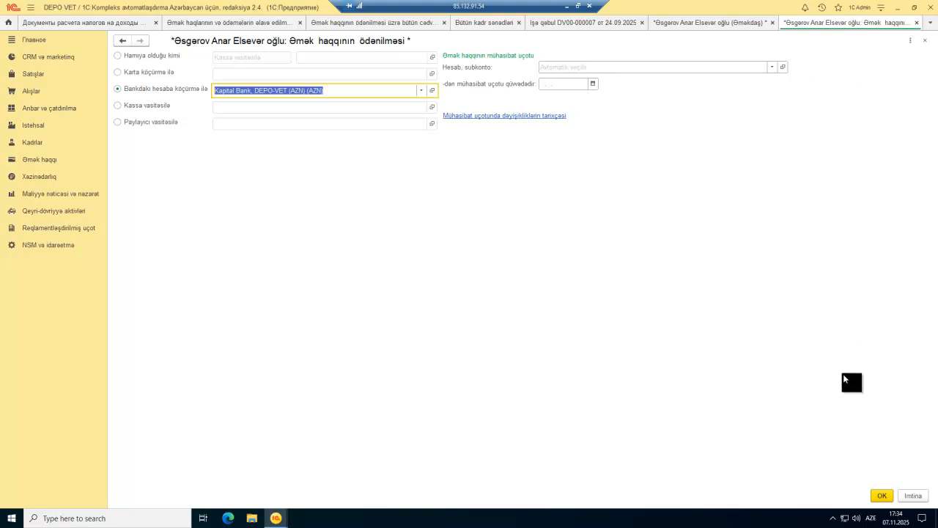
pyautogui.click(881, 496)
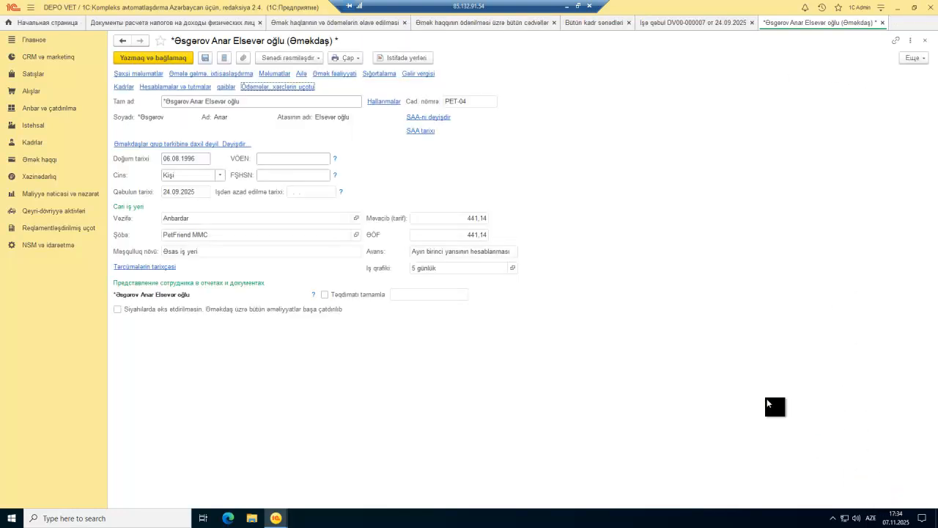
# Step: Save and close the employee card and hire document, then discard an empty Cədvəl banka statement
pyautogui.click(167, 60)
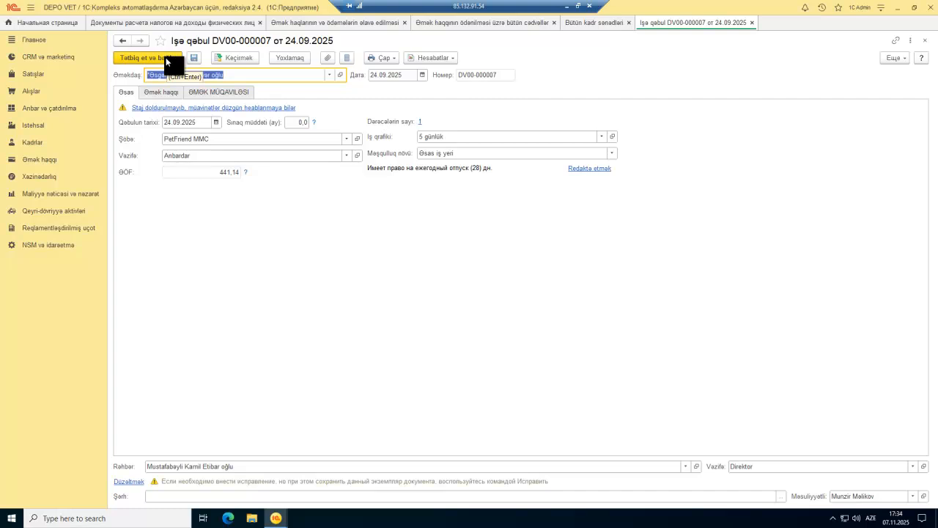
pyautogui.click(166, 59)
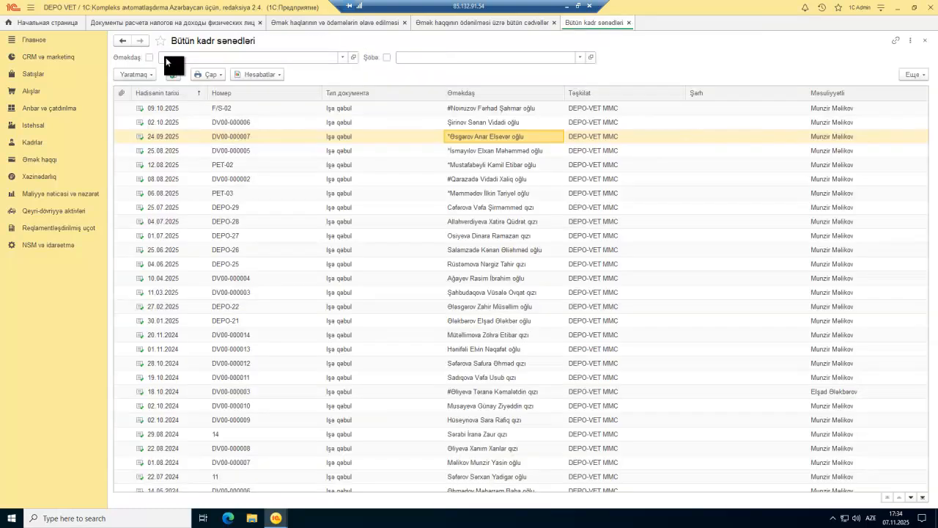
pyautogui.press('Escape')
pyautogui.click(132, 75)
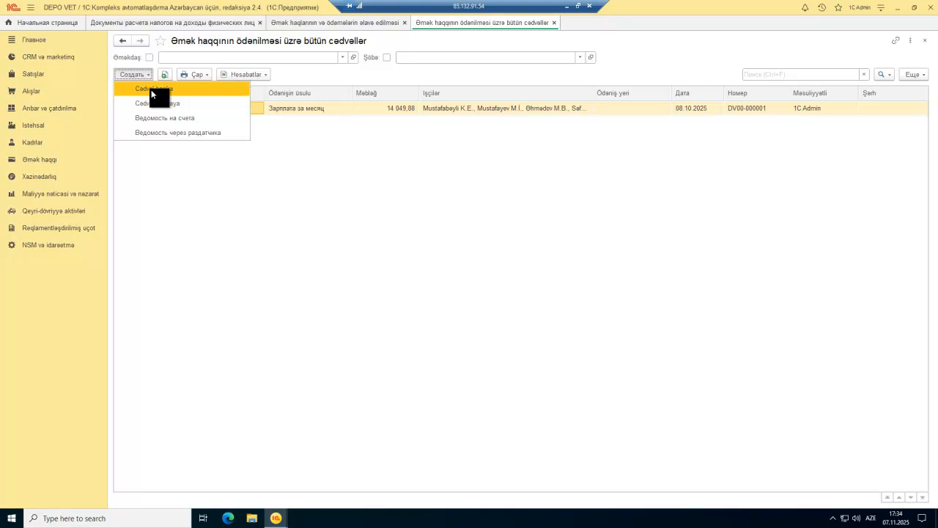
pyautogui.click(151, 89)
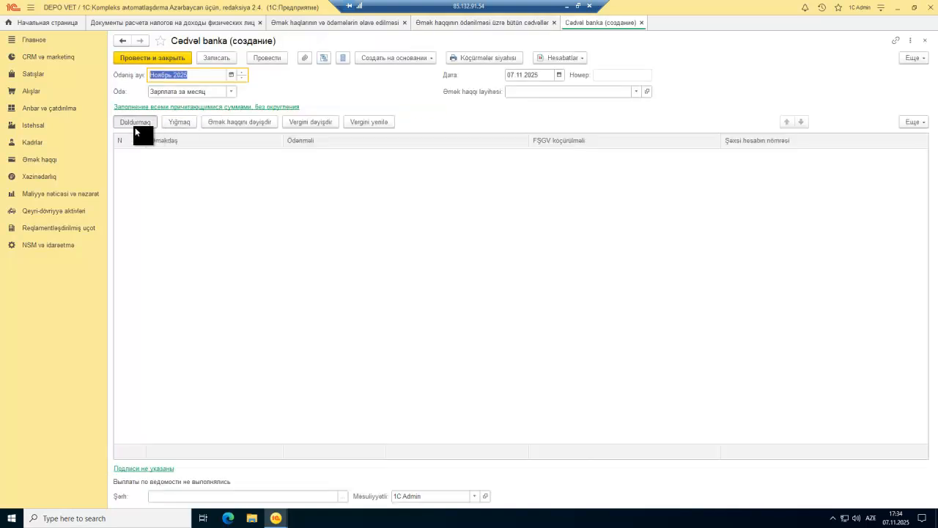
pyautogui.press('Escape')
pyautogui.click(487, 280)
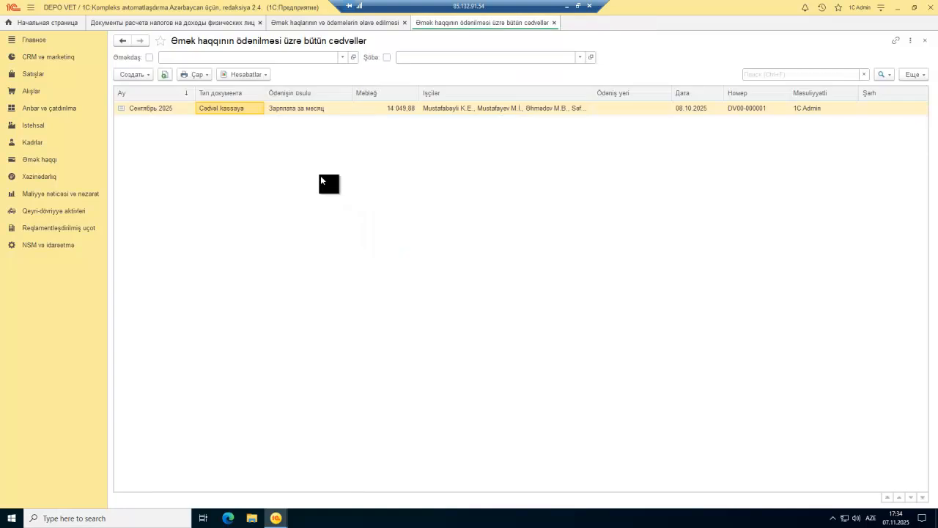
# Step: Create a filled Ведомость на счета for Сентябрь 2025, dated 06.10.2025, and post it
pyautogui.click(143, 75)
pyautogui.click(163, 120)
pyautogui.click(148, 123)
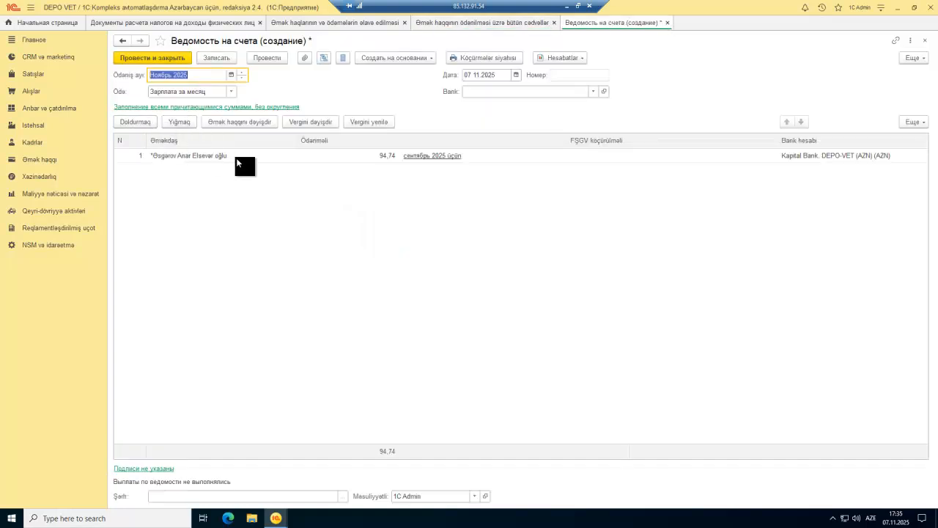
pyautogui.click(849, 156)
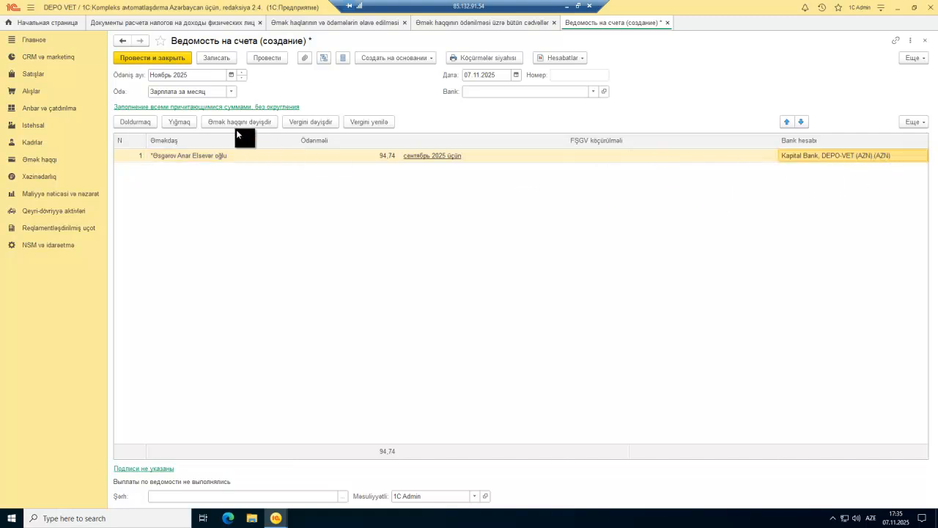
pyautogui.click(231, 75)
pyautogui.click(517, 266)
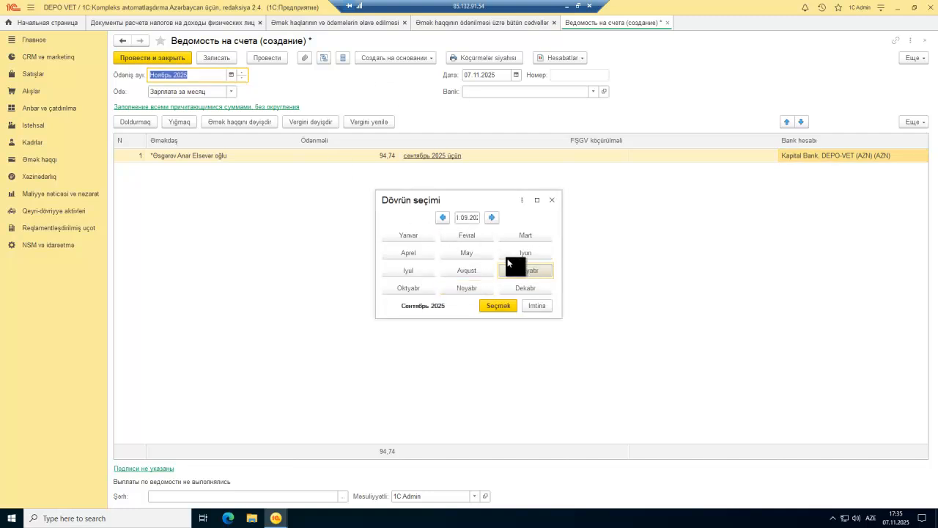
pyautogui.click(505, 304)
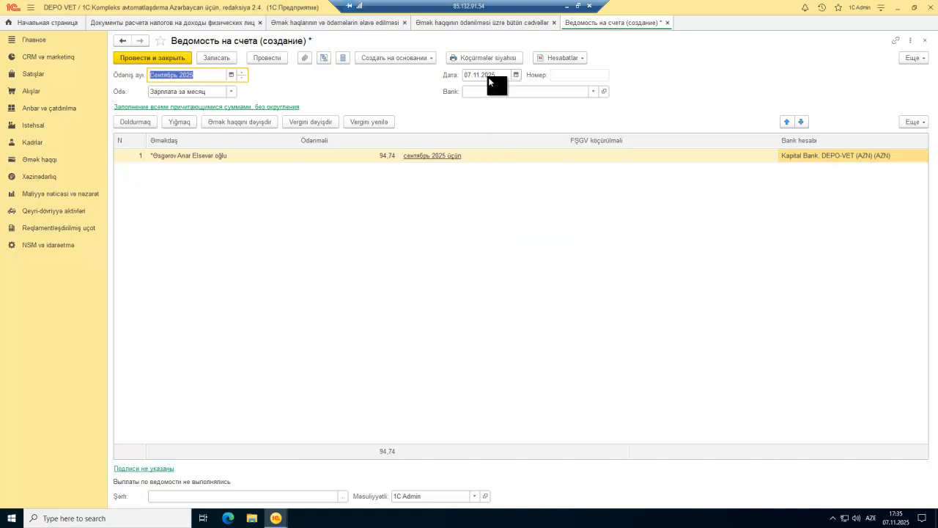
pyautogui.click(516, 75)
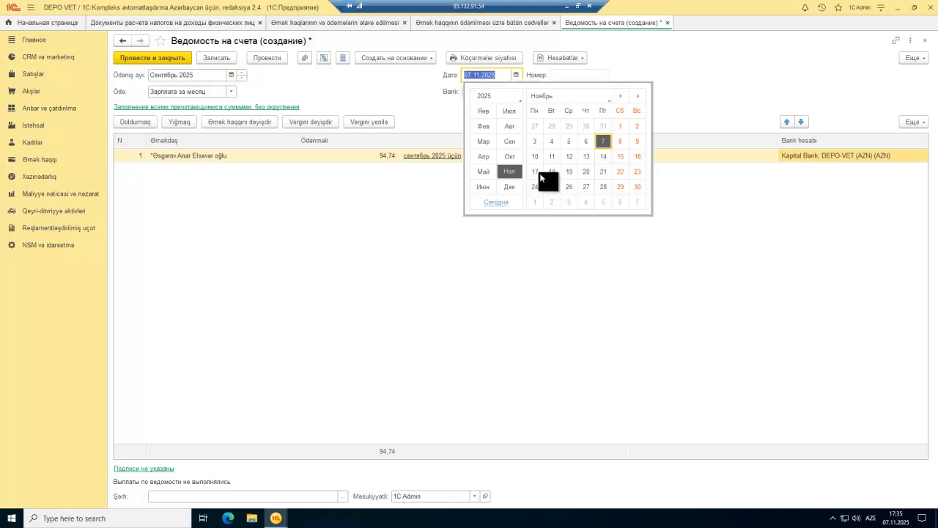
pyautogui.click(503, 154)
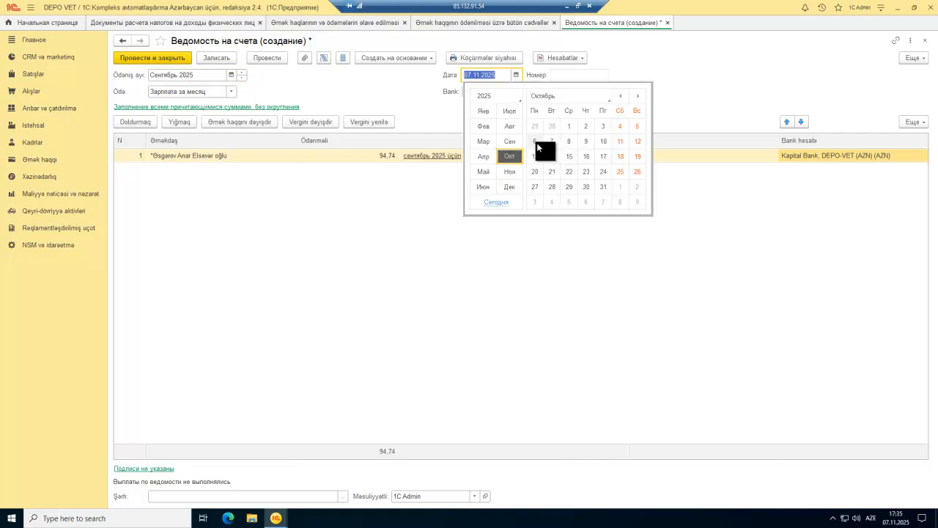
pyautogui.click(537, 143)
pyautogui.click(176, 58)
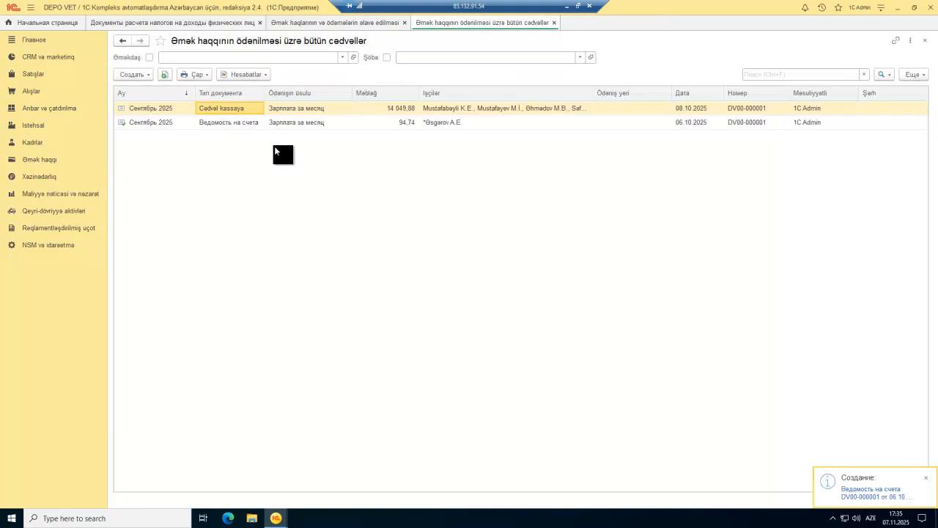
# Step: Review the new bank statement, then mark cash statement Cədvəl kassaya DV00-000001 for deletion
pyautogui.doubleClick(233, 121)
pyautogui.press('Escape')
pyautogui.click(231, 110)
pyautogui.rightClick(233, 110)
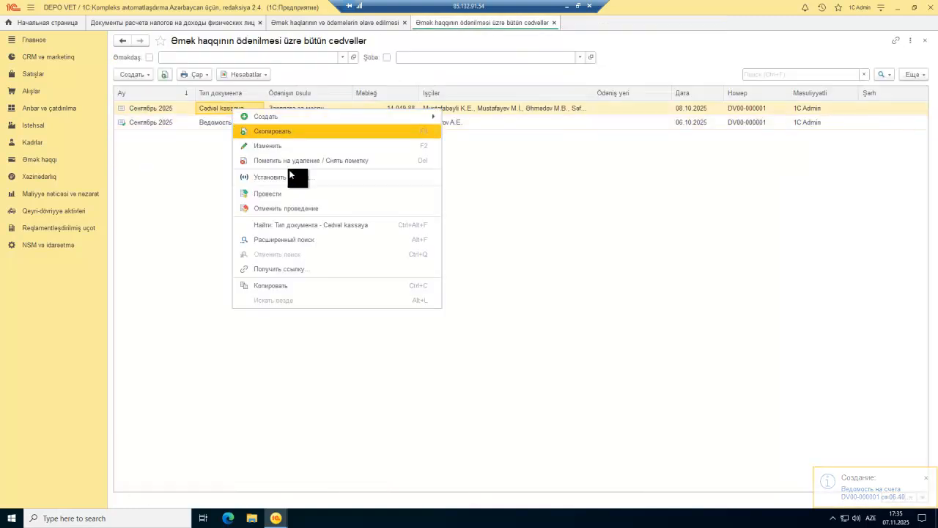
pyautogui.click(263, 163)
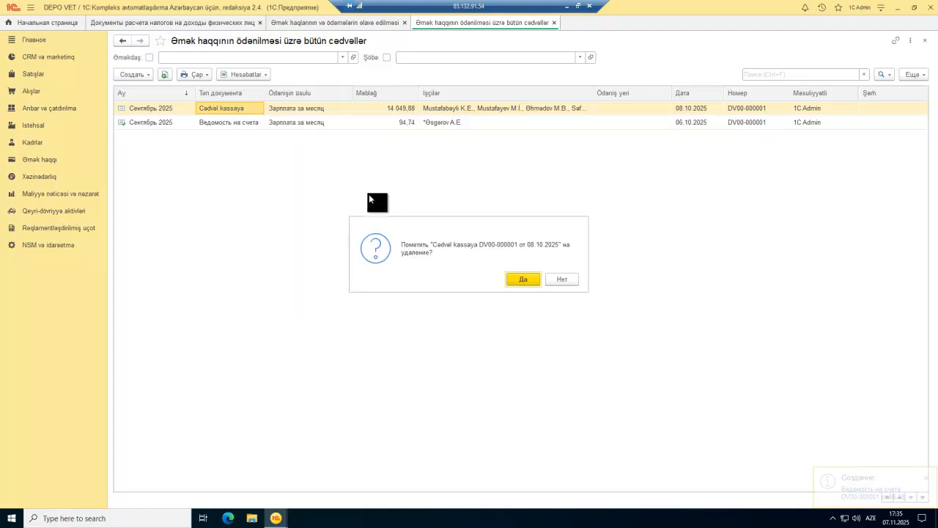
pyautogui.click(513, 276)
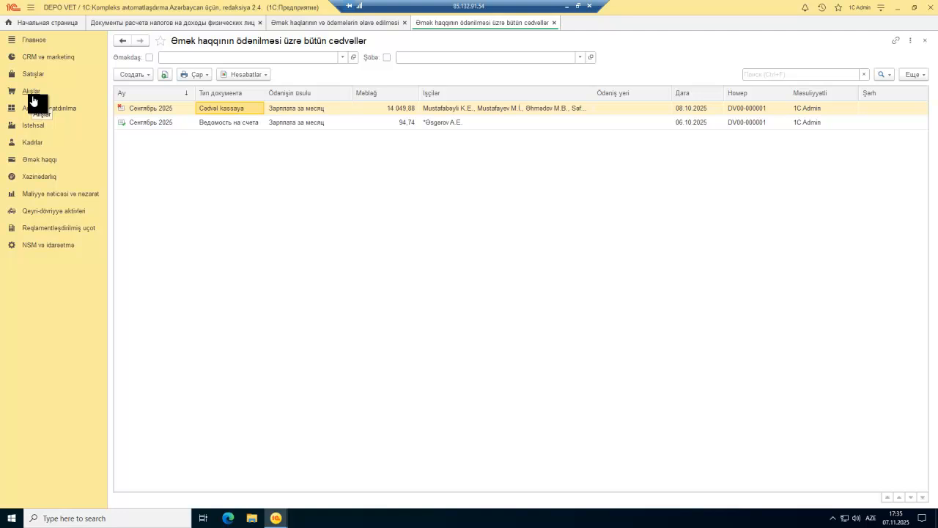
# Step: Go to Kadrlar > Bütün kadr sənədləri and review the 28.10.2024 hire document
pyautogui.click(34, 147)
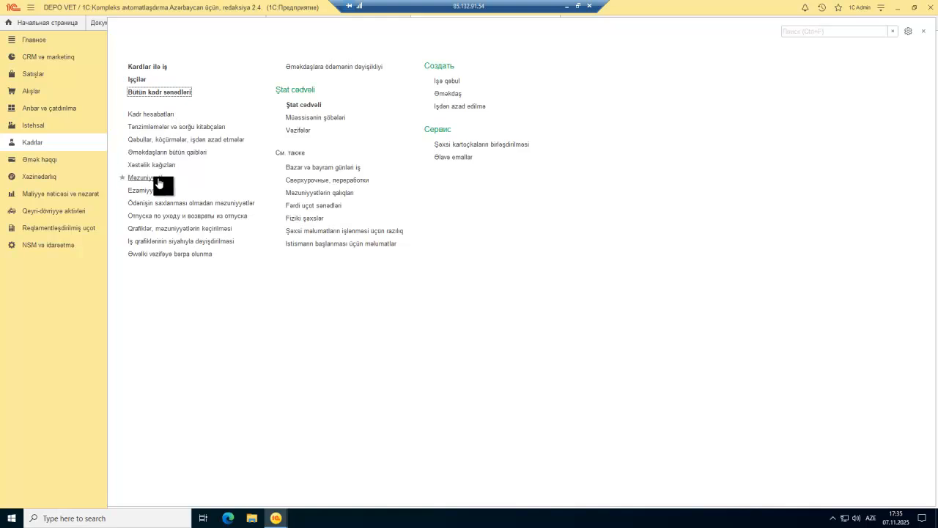
pyautogui.click(149, 93)
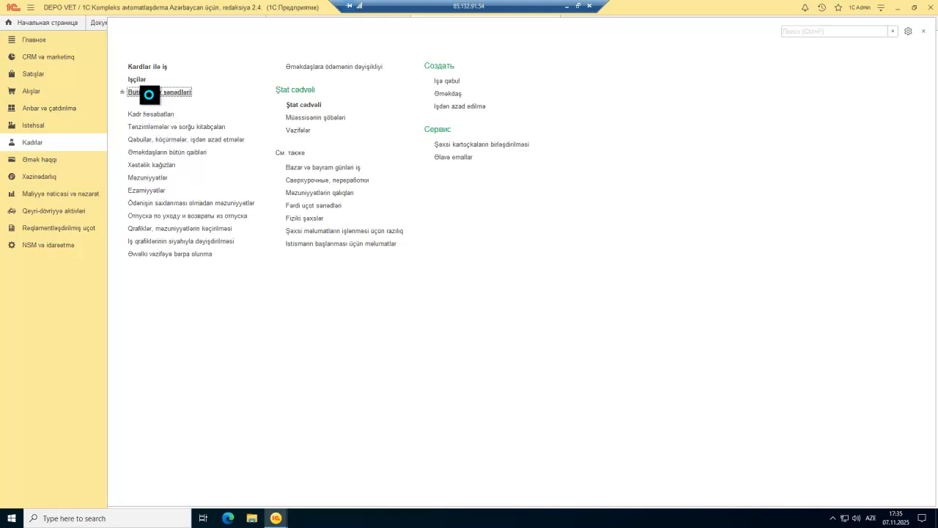
pyautogui.click(141, 76)
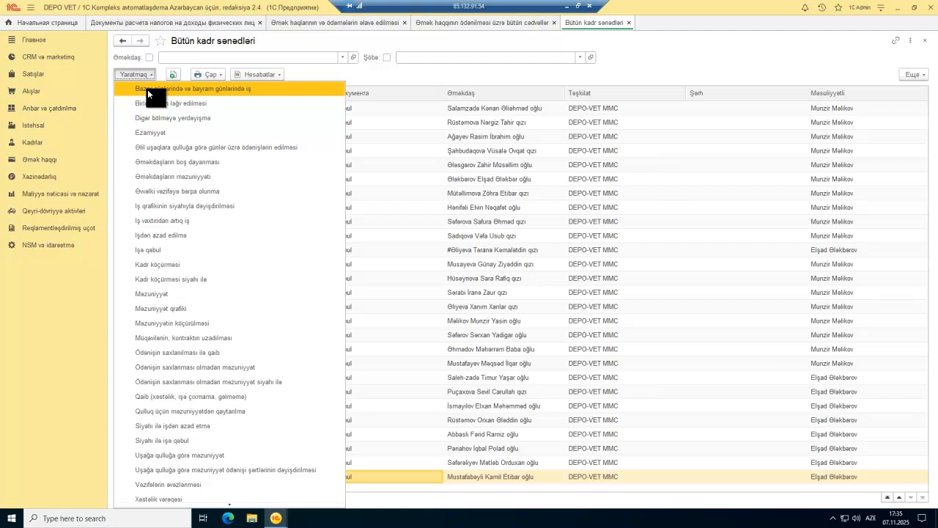
pyautogui.doubleClick(506, 224)
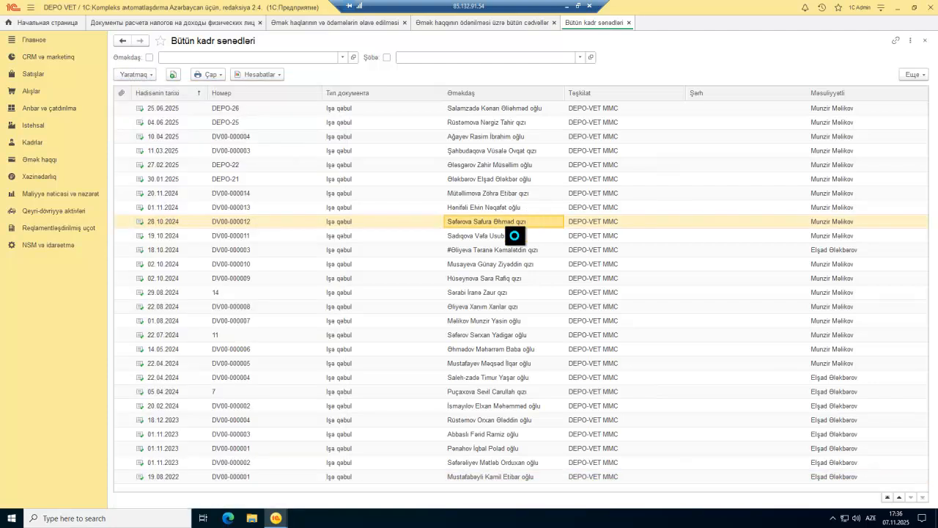
pyautogui.press('Escape')
pyautogui.click(454, 251)
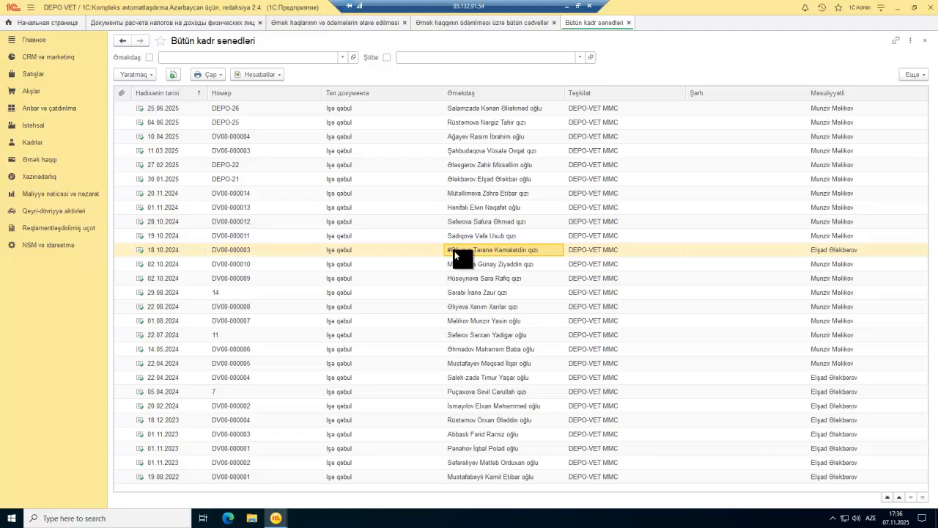
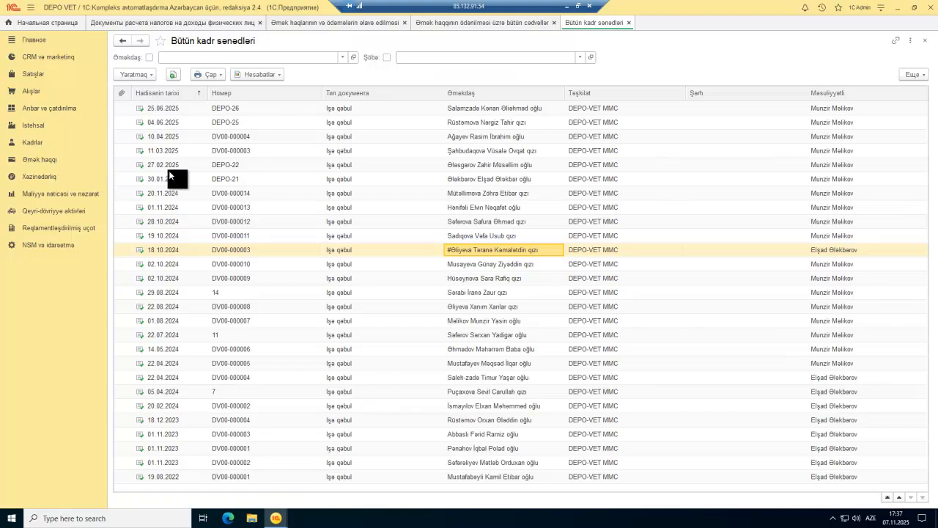
# Step: Open the Əmək haqqı section's list of documents, reports and creation commands
pyautogui.click(39, 161)
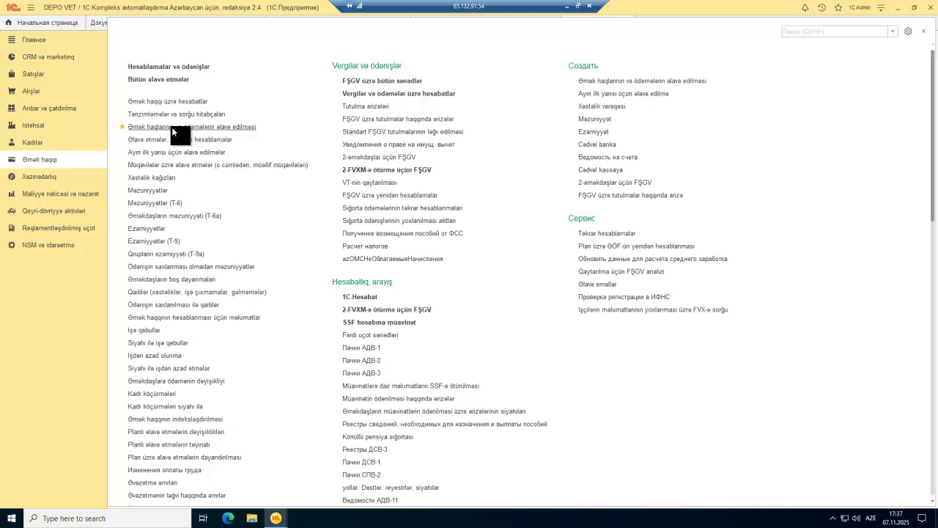
# Step: Review the September 2025 accrual calculation DV00-000002, then return to the Əmək haqqı functions
pyautogui.click(172, 127)
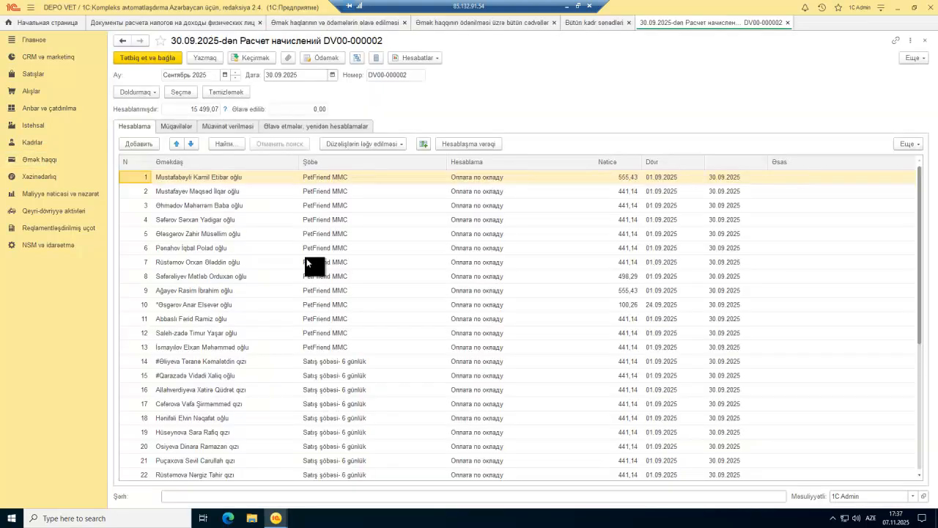
pyautogui.scroll(-5, 229, 240)
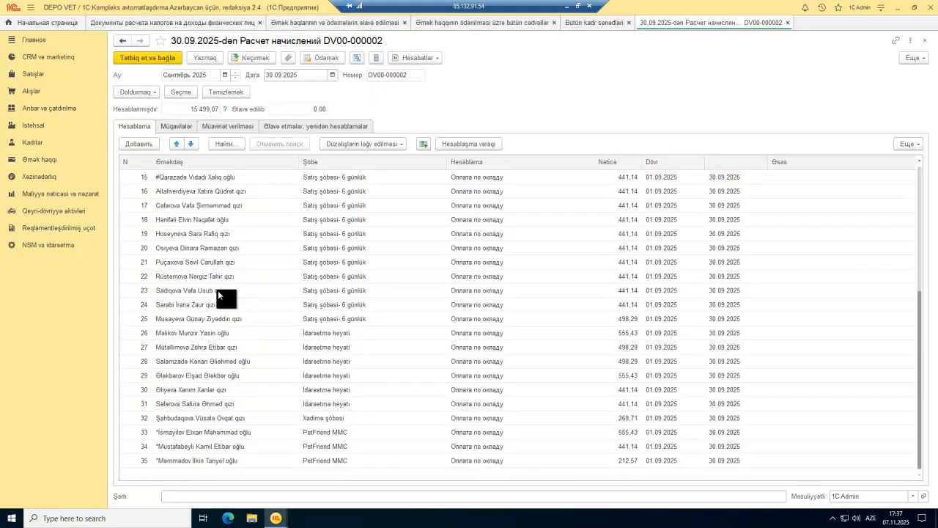
pyautogui.scroll(5, 217, 290)
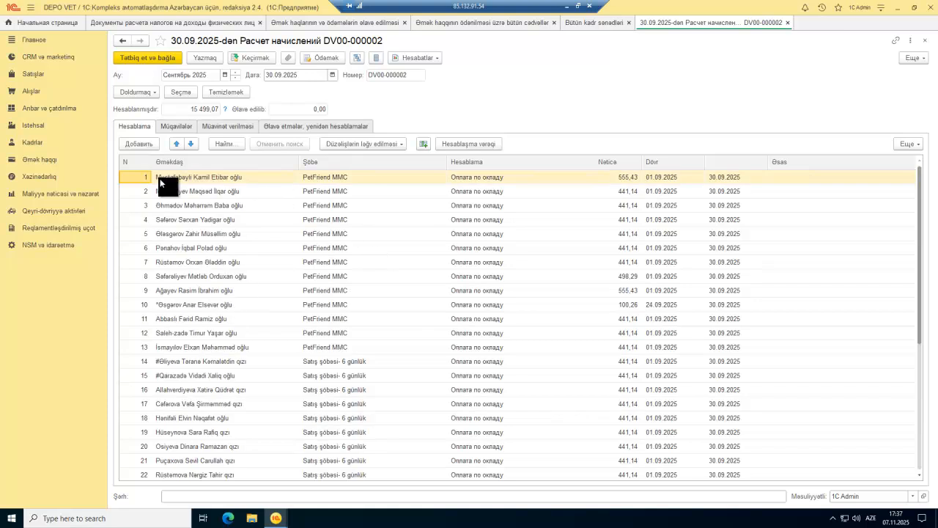
pyautogui.click(29, 159)
pyautogui.scroll(-3, 234, 277)
pyautogui.scroll(9, 264, 274)
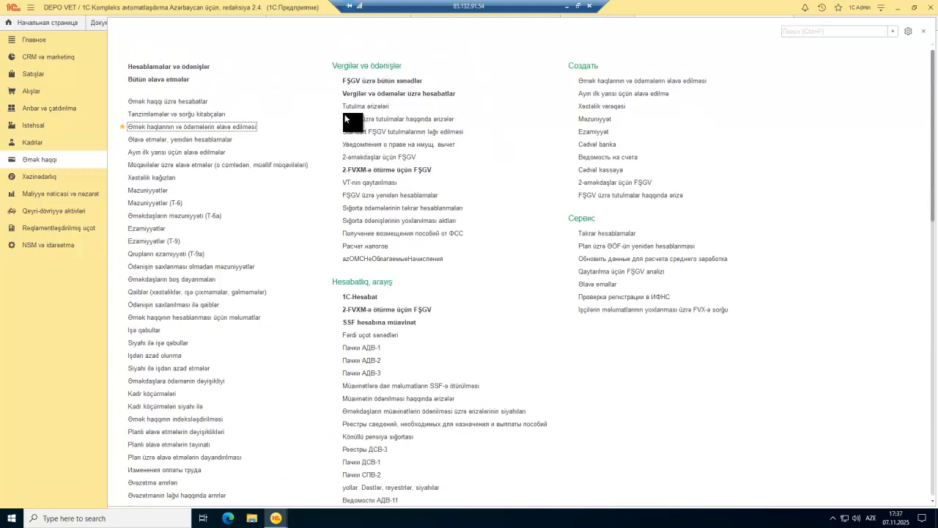
pyautogui.click(365, 246)
pyautogui.doubleClick(171, 92)
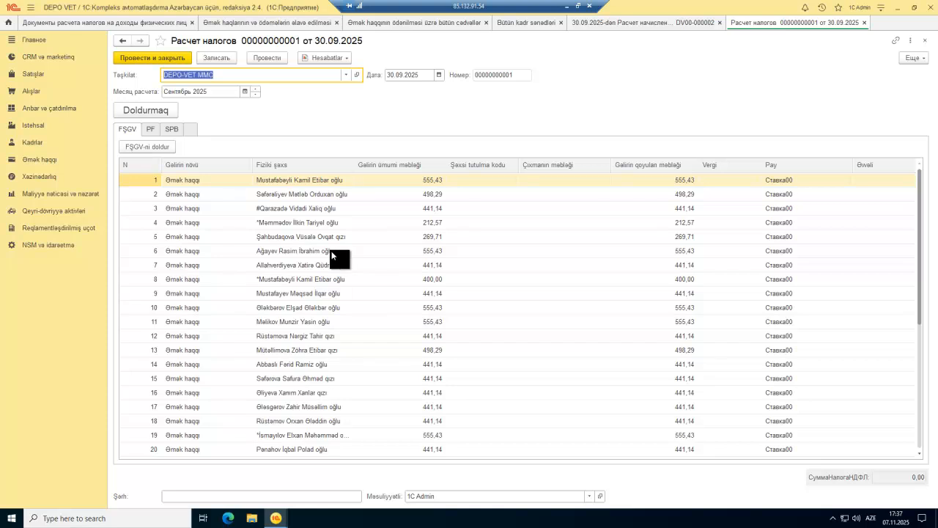
pyautogui.press('Escape')
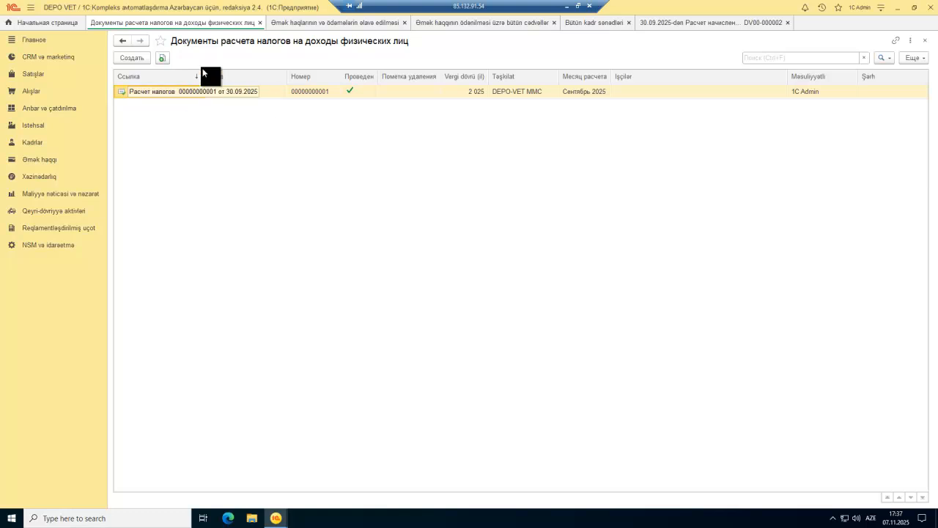
pyautogui.click(587, 25)
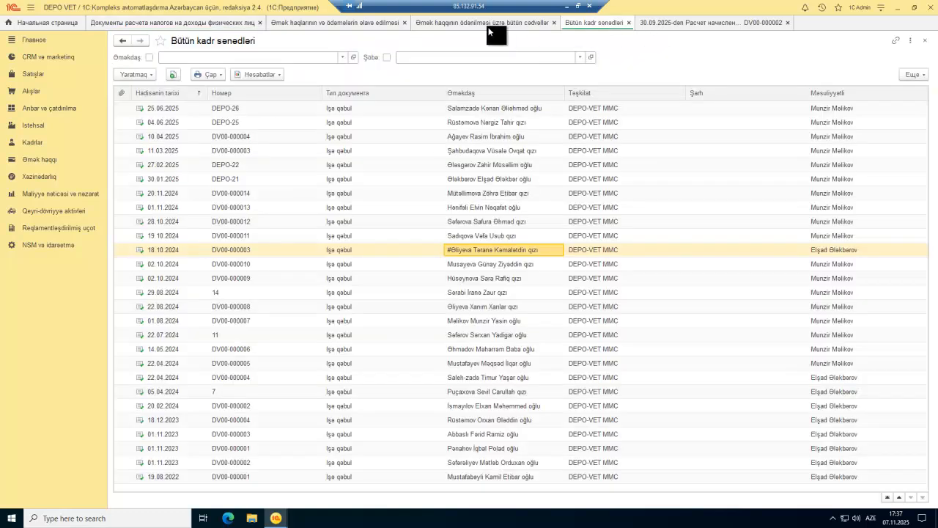
# Step: Check the September 2025 Ведомость на счета payment statement
pyautogui.click(486, 24)
pyautogui.doubleClick(227, 120)
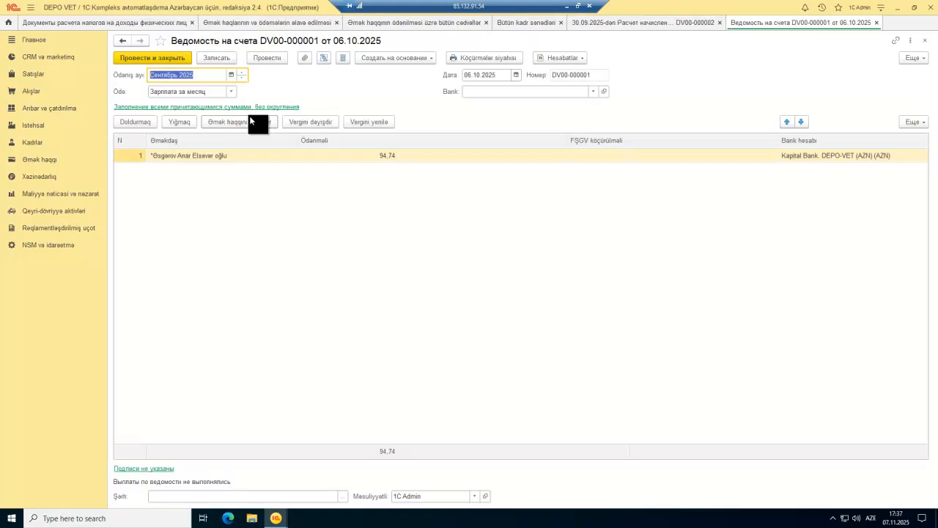
pyautogui.press('Escape')
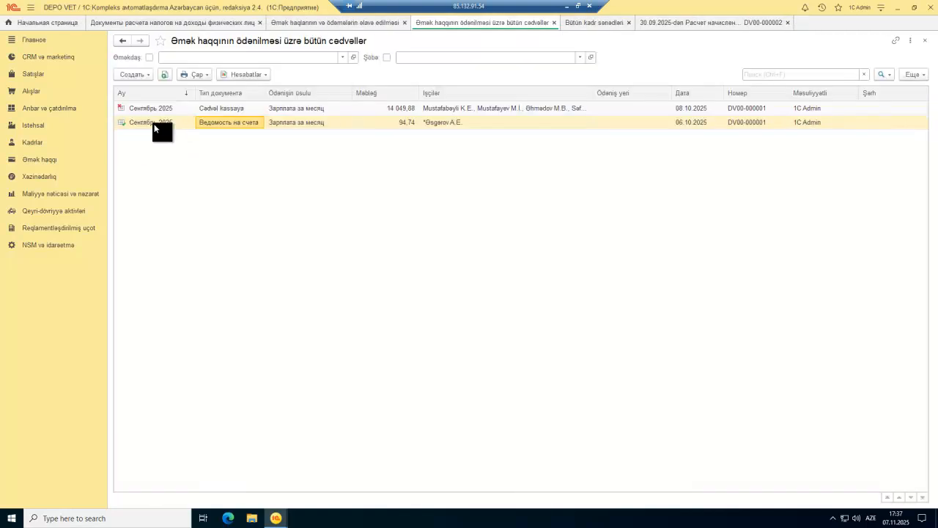
# Step: Reopen accrual calculation DV00-000002, then bring up the Kadrlar functions
pyautogui.click(37, 160)
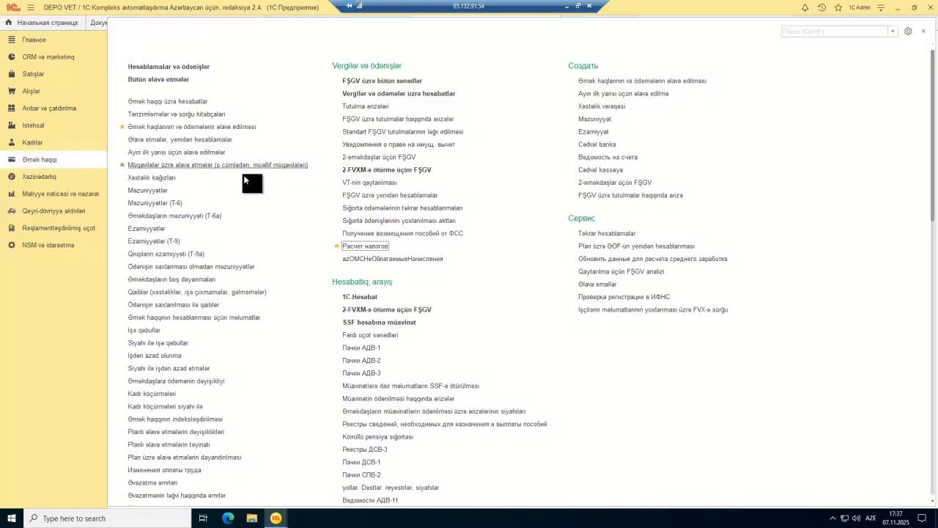
pyautogui.click(186, 126)
pyautogui.doubleClick(218, 121)
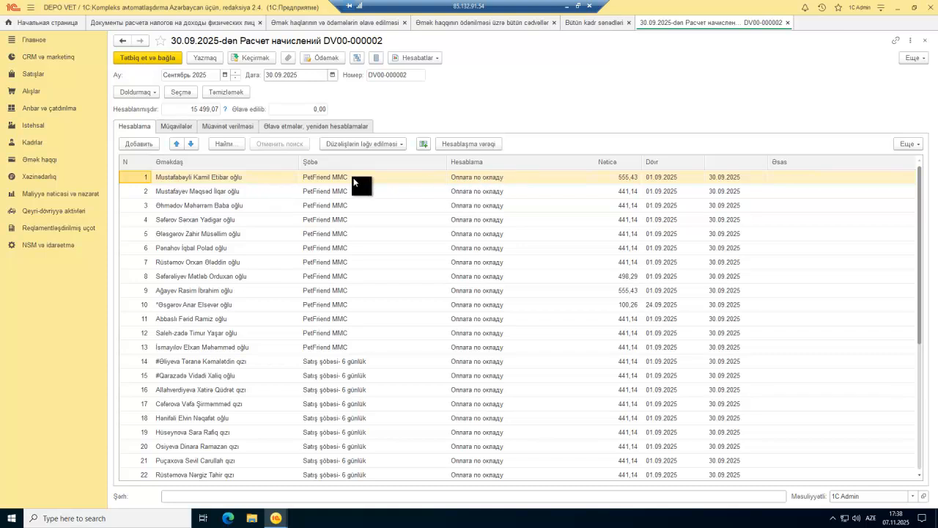
pyautogui.click(33, 144)
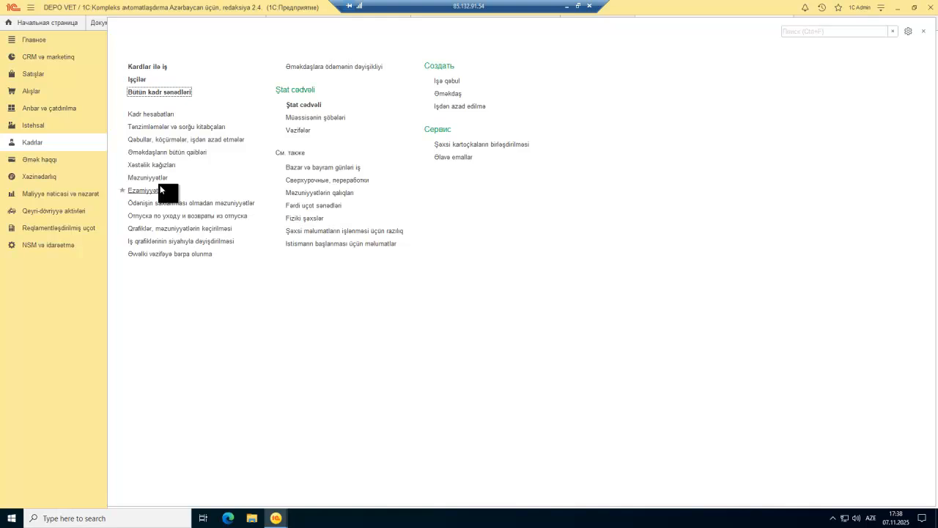
# Step: Create a new İşə qəbul document, dated 07.11.2025, from the Bütün kadr sənədləri list
pyautogui.click(158, 92)
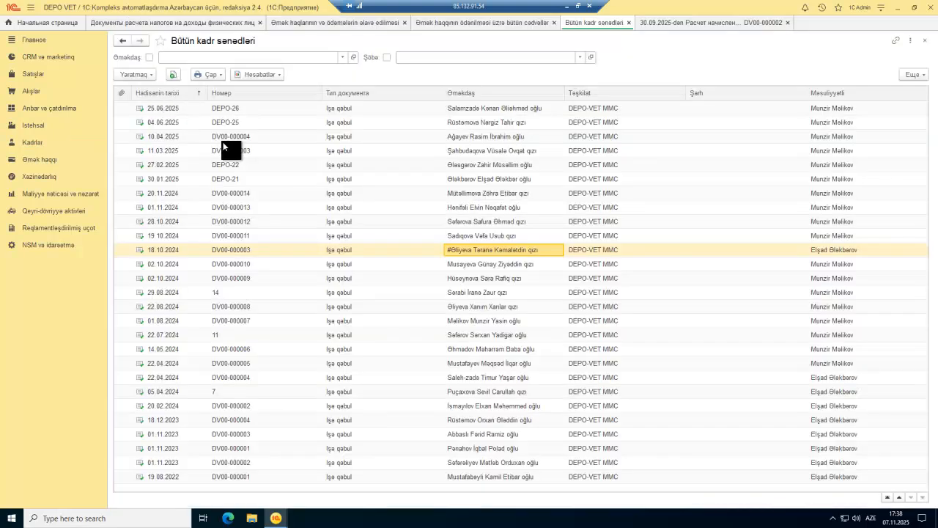
pyautogui.click(29, 143)
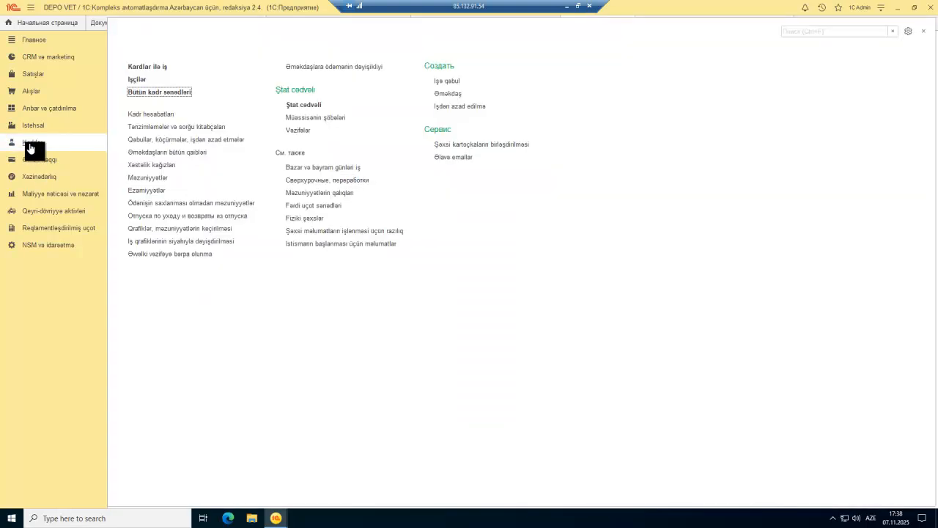
pyautogui.click(156, 94)
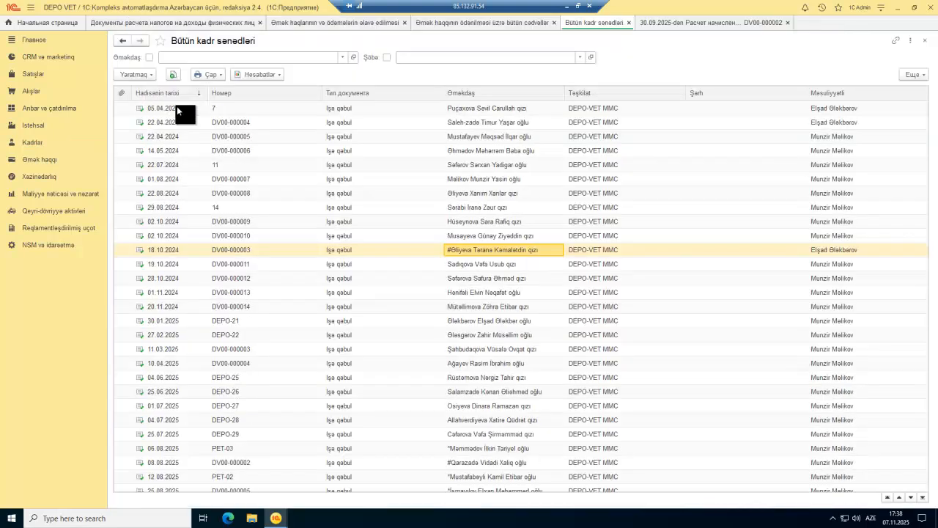
pyautogui.click(142, 75)
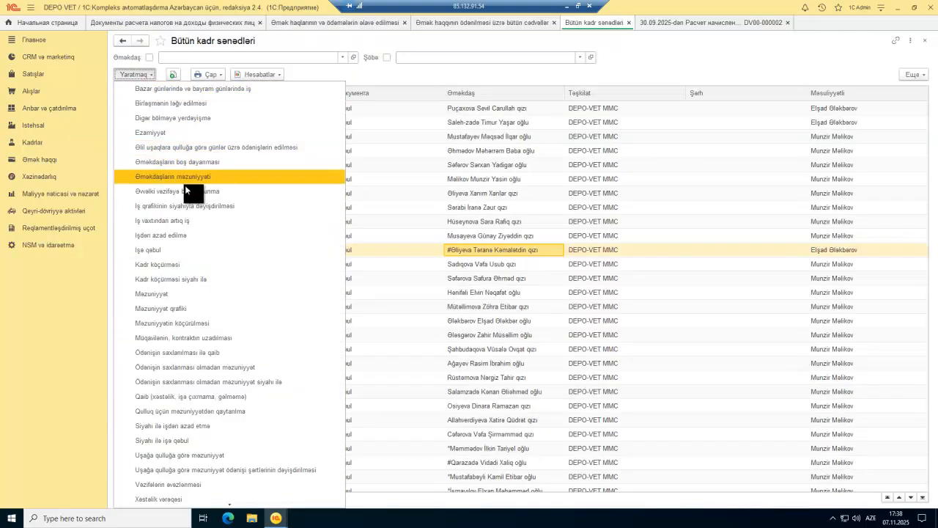
pyautogui.click(195, 250)
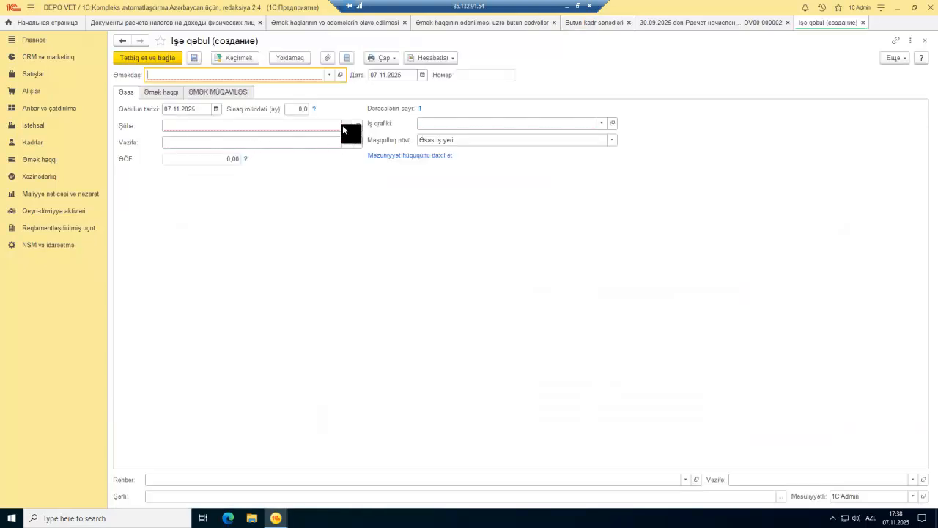
# Step: Try İdarəetmə heyəti and its positions, then set the hire's department to Xadimə
pyautogui.click(342, 125)
pyautogui.click(231, 153)
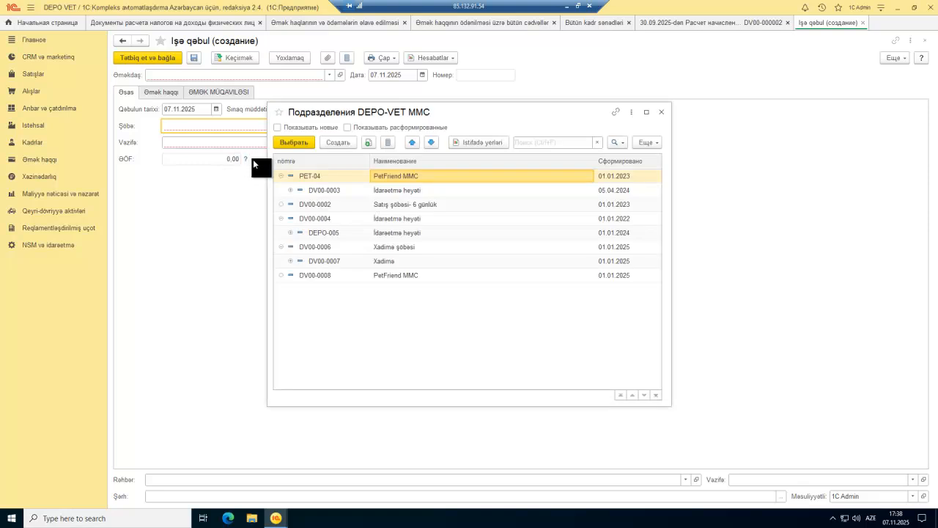
pyautogui.doubleClick(401, 191)
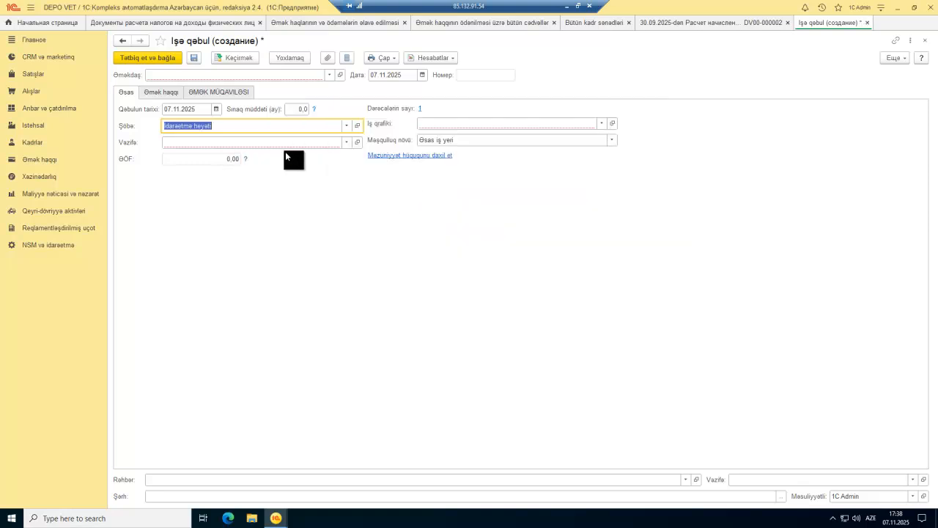
pyautogui.click(345, 143)
pyautogui.click(237, 169)
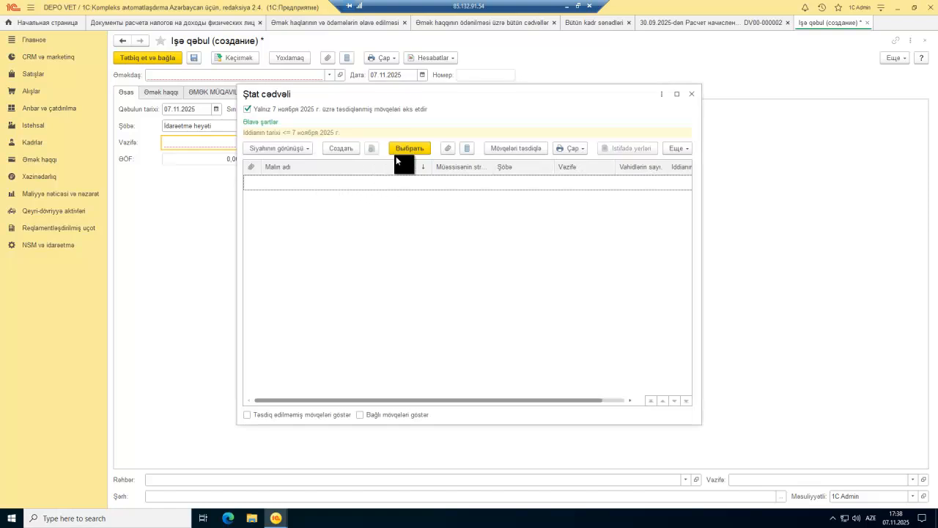
pyautogui.press('Escape')
pyautogui.click(346, 125)
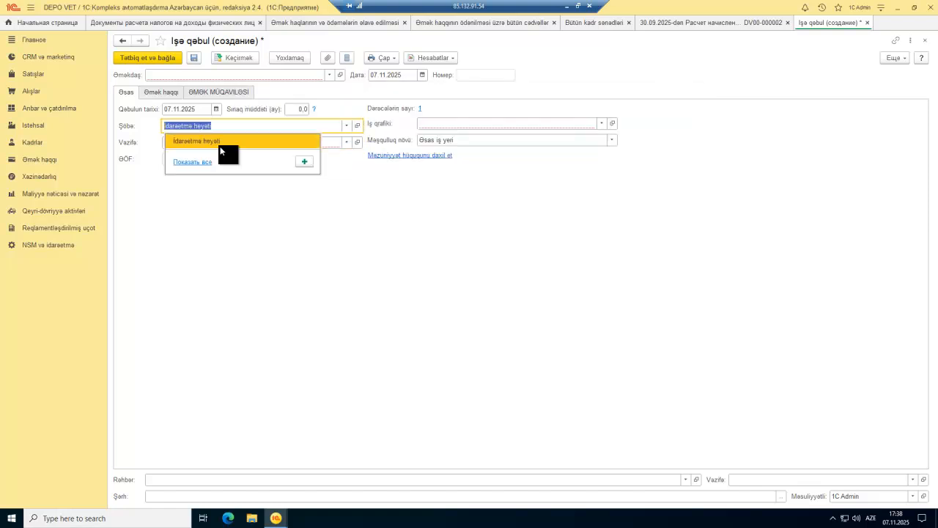
pyautogui.click(194, 162)
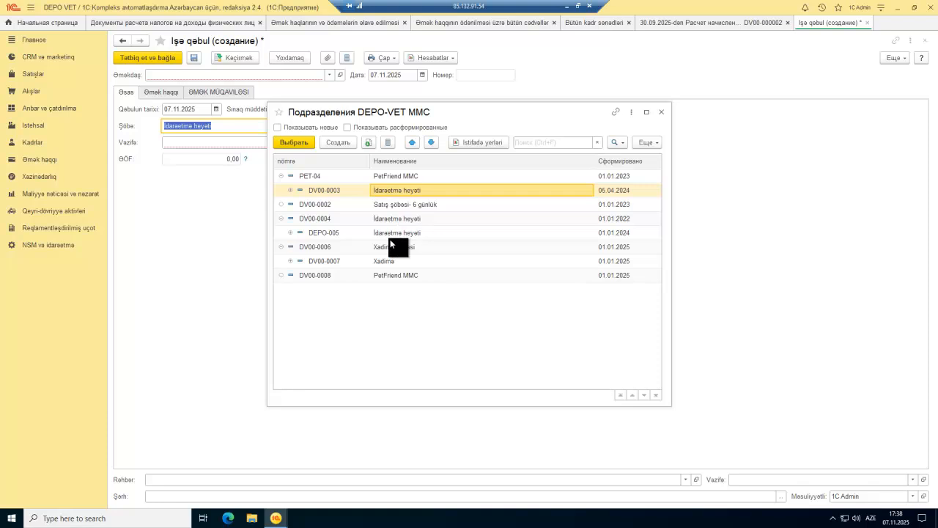
pyautogui.doubleClick(390, 261)
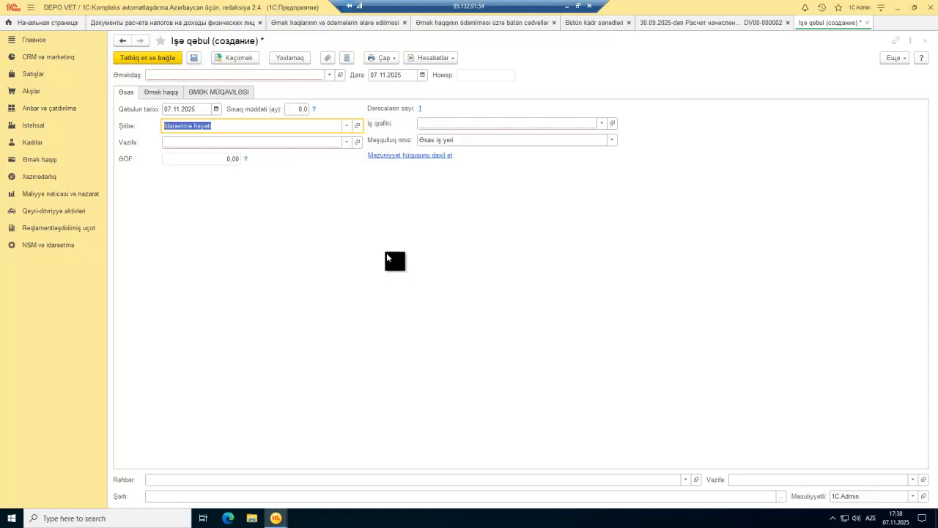
pyautogui.click(346, 141)
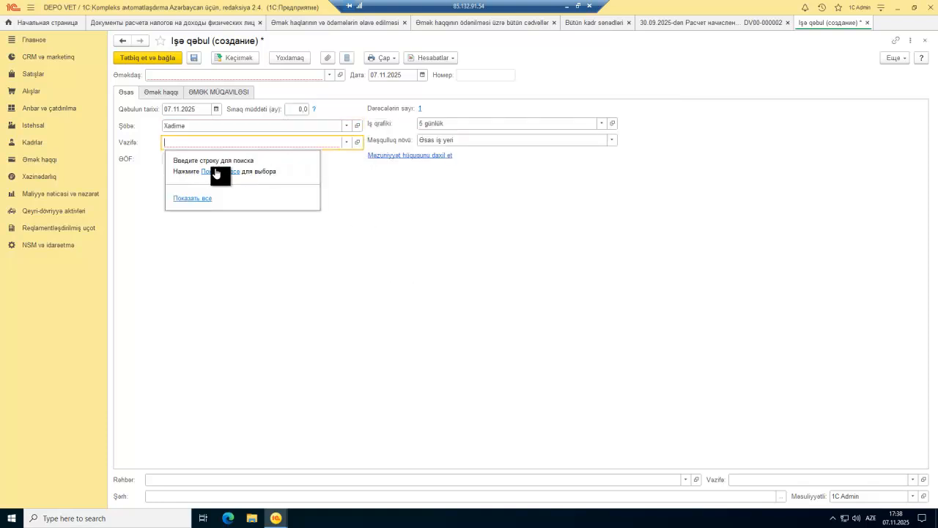
# Step: Browse the employee list, toggling employees without operations, and cancel a new employee form
pyautogui.click(326, 74)
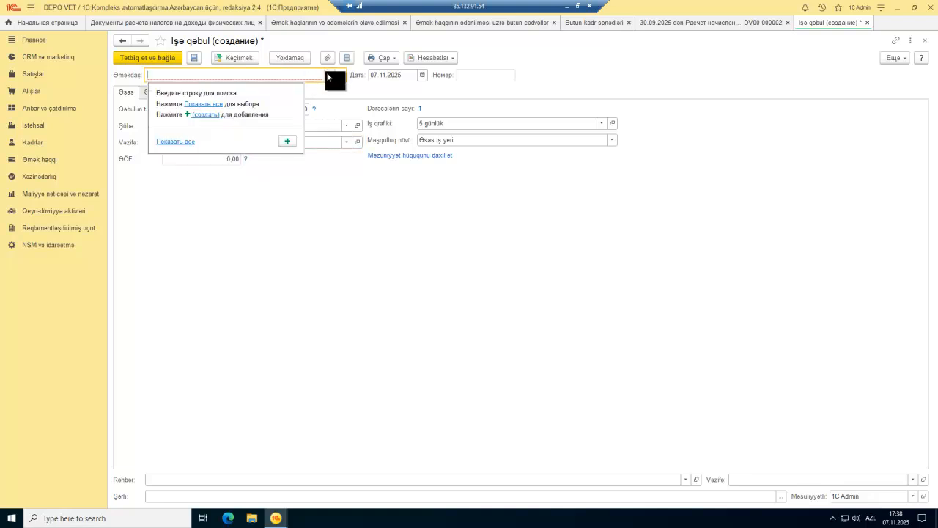
pyautogui.click(217, 104)
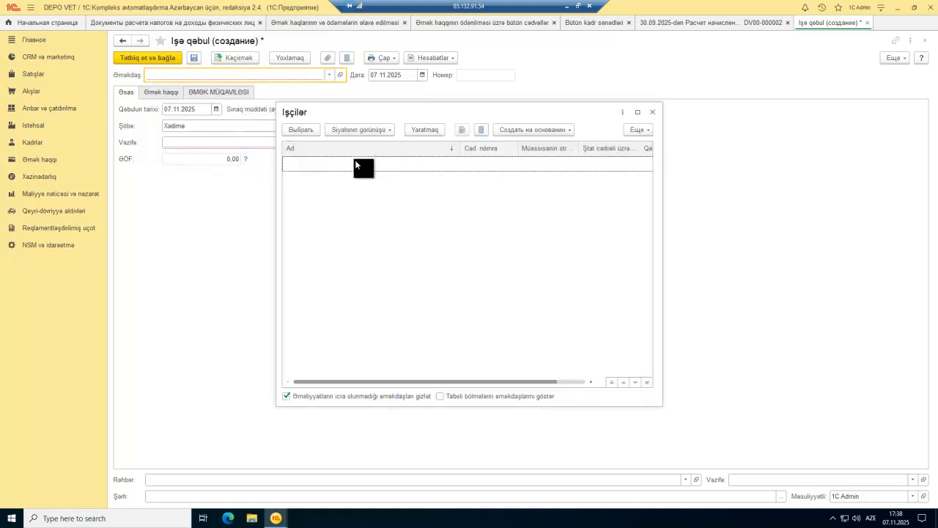
pyautogui.click(286, 396)
pyautogui.click(287, 397)
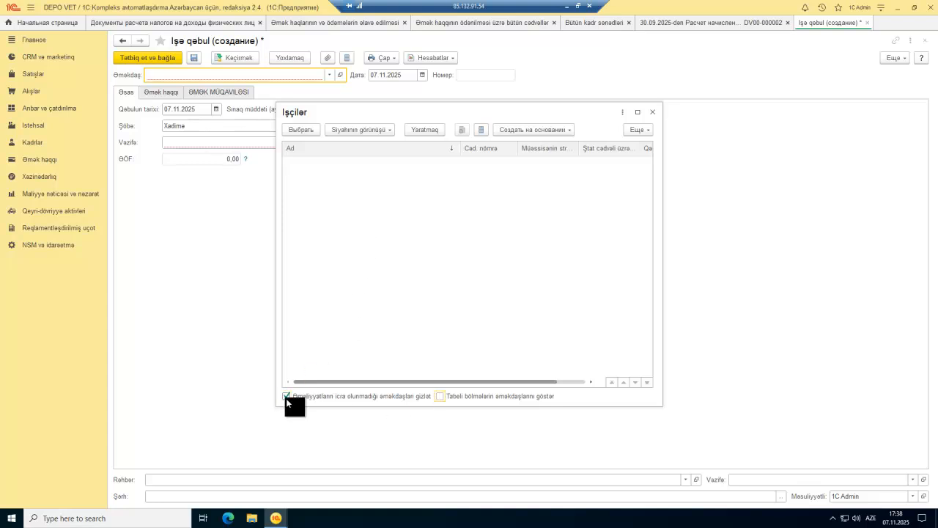
pyautogui.click(426, 128)
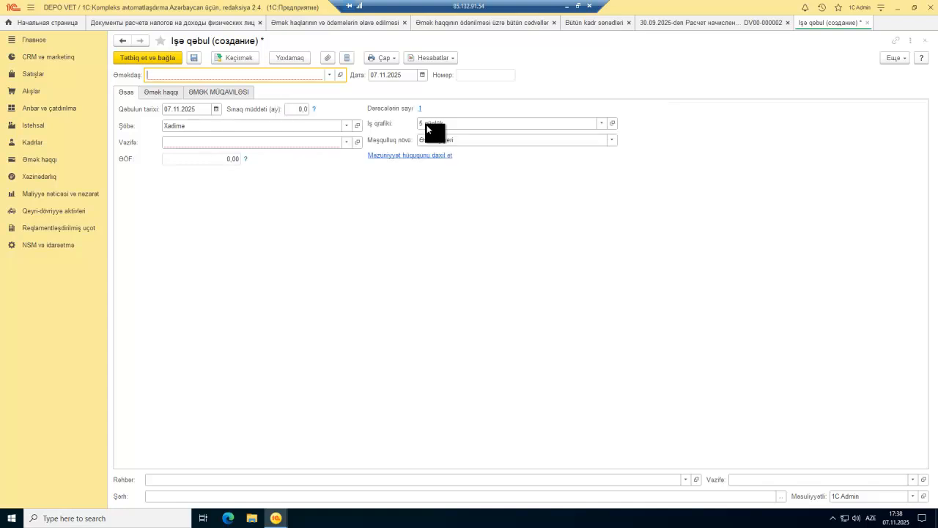
pyautogui.press('Escape')
# Step: Look at the salary and employment contract sections, then close the hire without saving
pyautogui.click(172, 90)
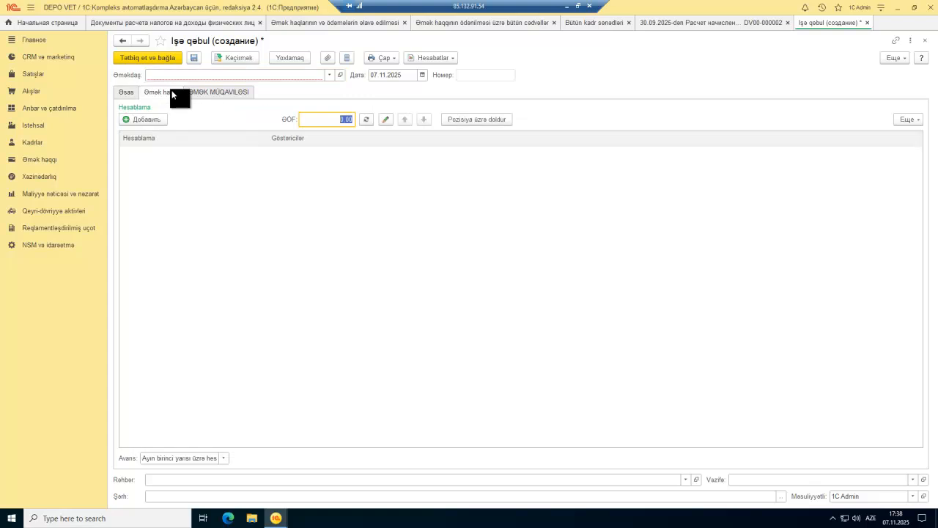
pyautogui.click(200, 91)
pyautogui.press('Escape')
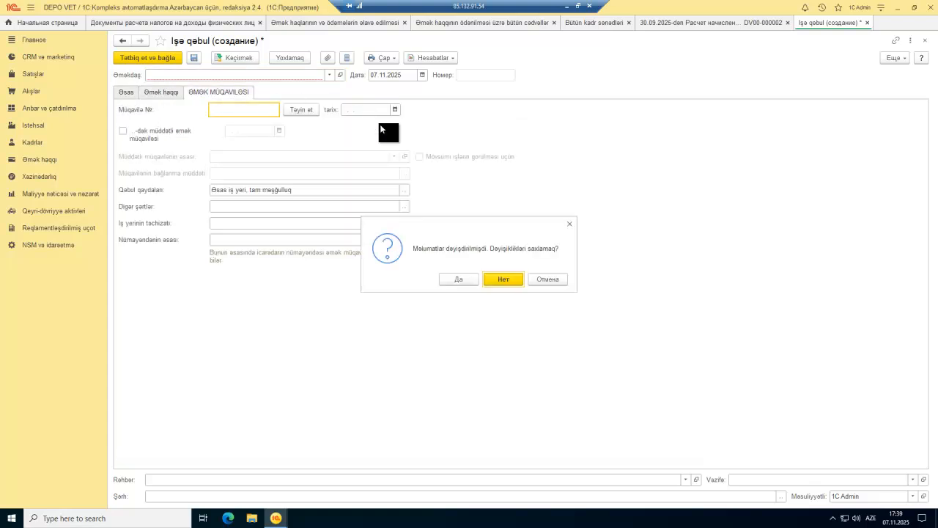
pyautogui.click(499, 276)
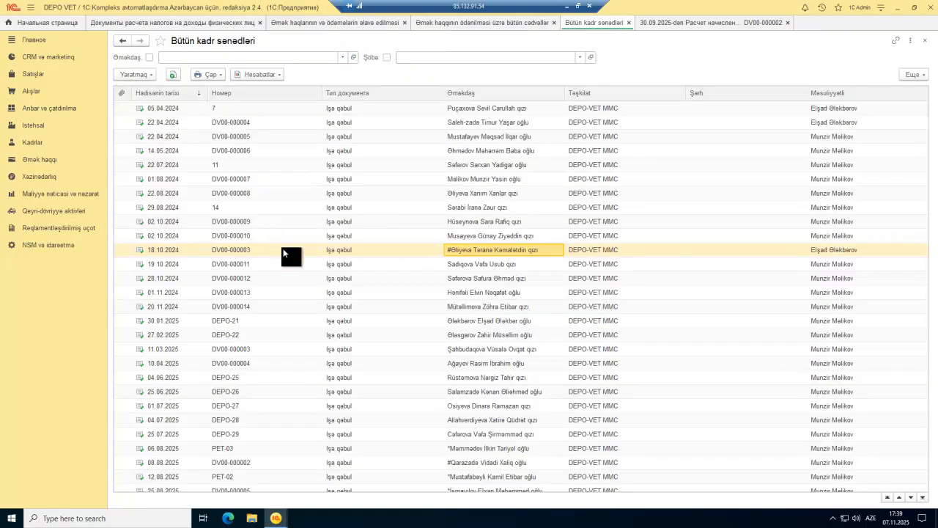
# Step: Open the Əczaçı baytar həkim position (salary 441,14) from hire document DV00-000010
pyautogui.click(468, 237)
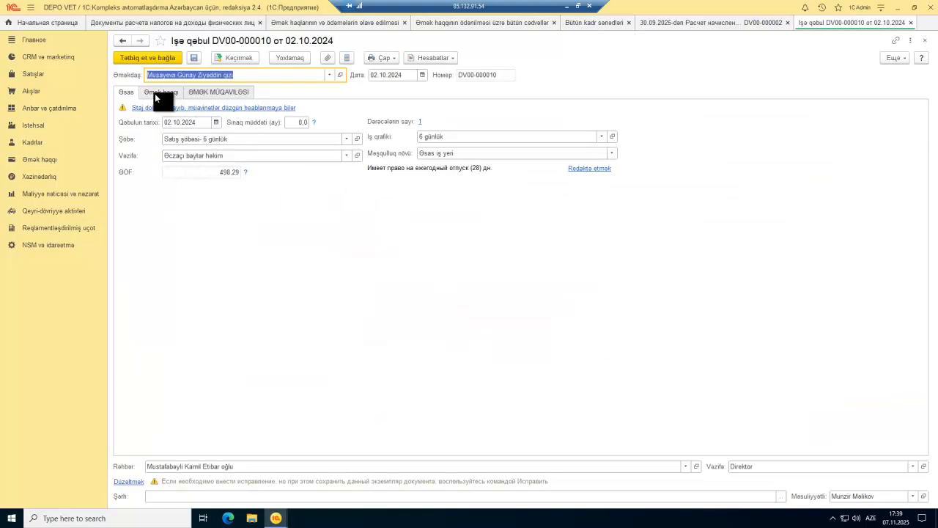
pyautogui.click(357, 154)
pyautogui.click(313, 227)
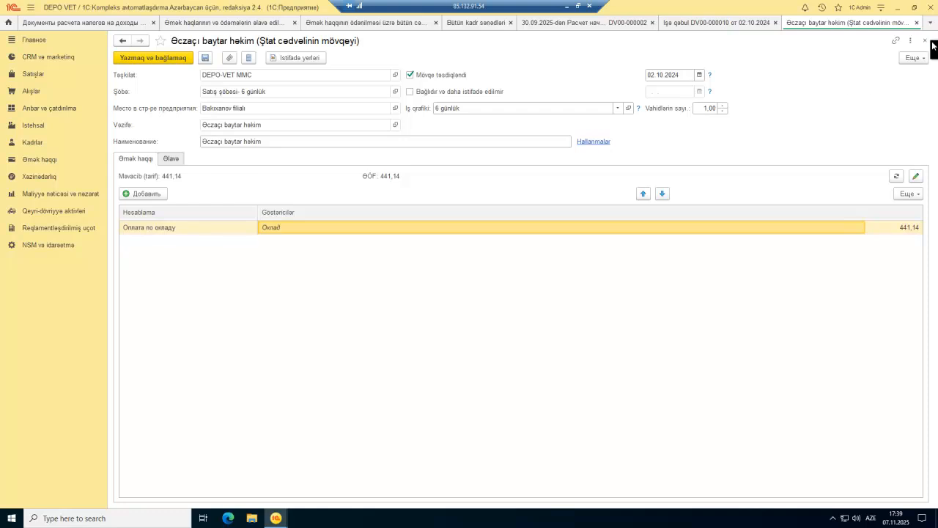
# Step: Unlock the position's details for editing via Разрешить редактирование реквизитов
pyautogui.click(913, 57)
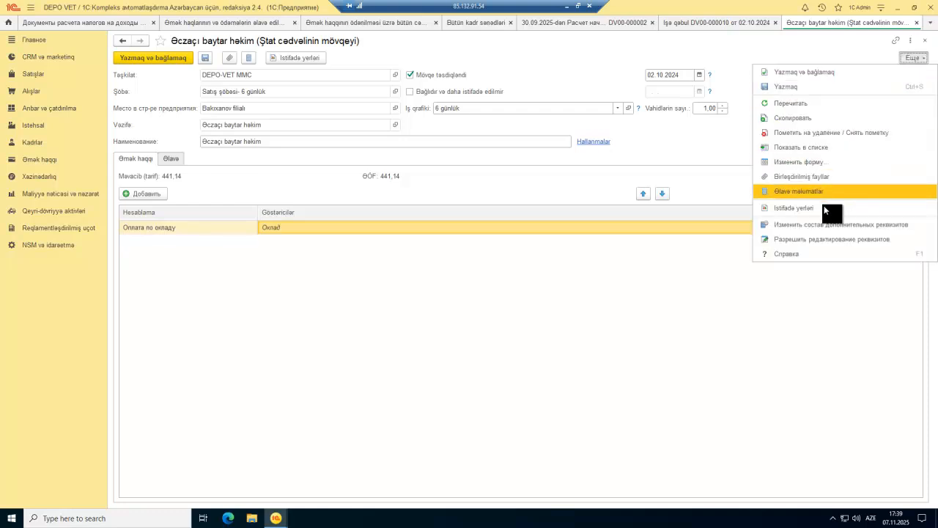
pyautogui.click(824, 239)
pyautogui.click(491, 294)
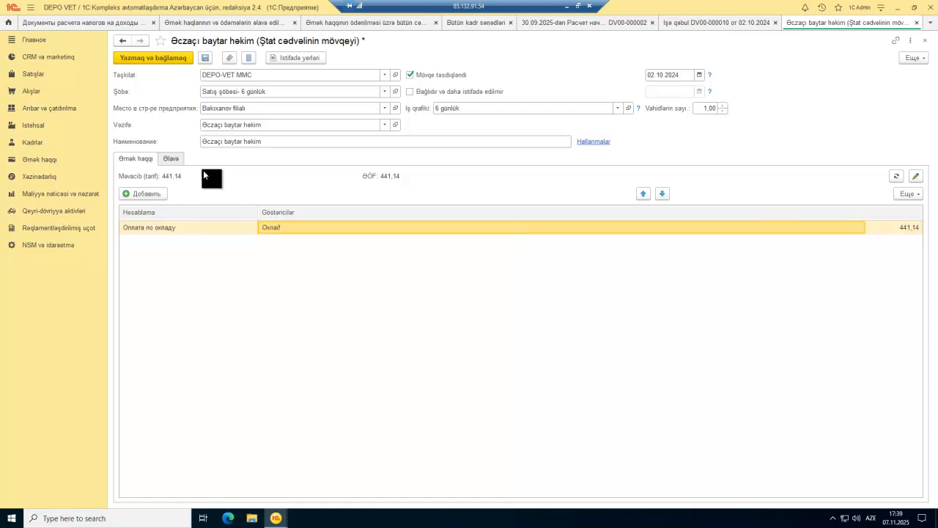
# Step: Copy the Оплата по окладу (ОКЛ) accrual from the full accrual list
pyautogui.click(172, 158)
pyautogui.click(133, 159)
pyautogui.click(182, 229)
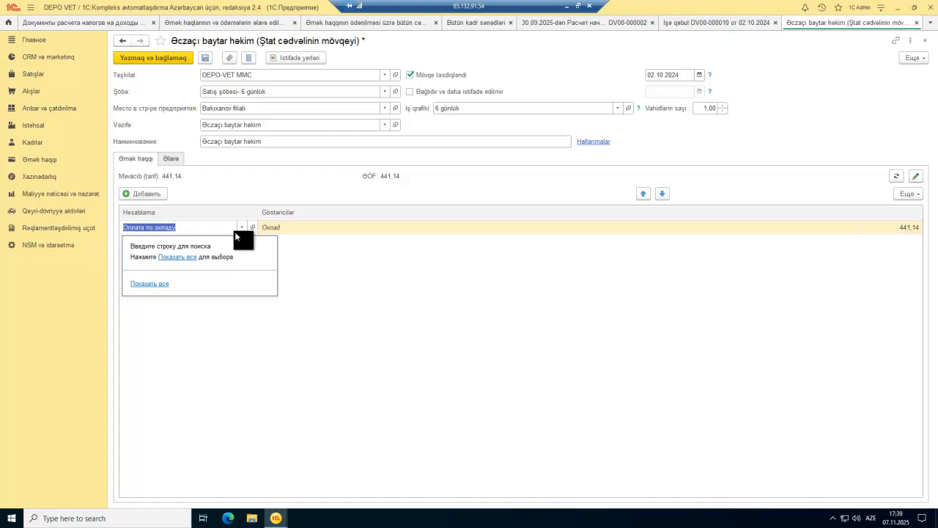
pyautogui.click(190, 258)
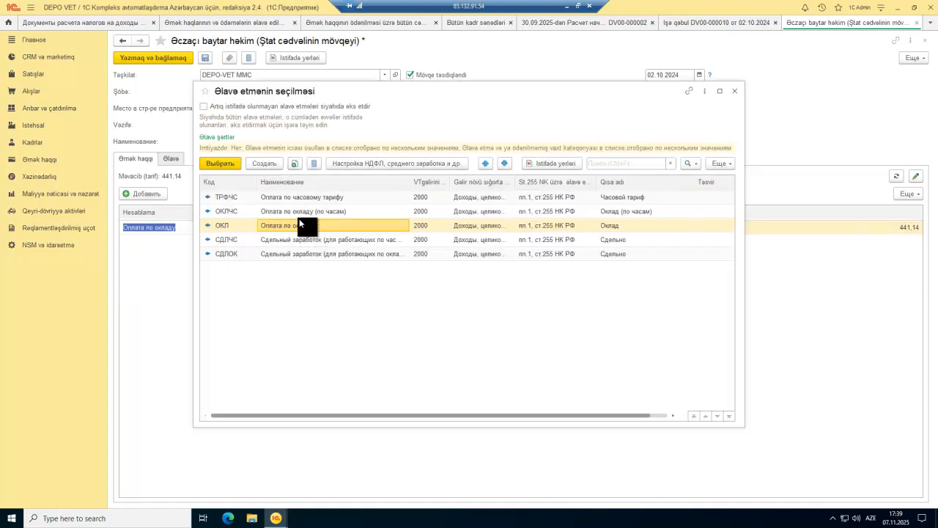
pyautogui.click(297, 162)
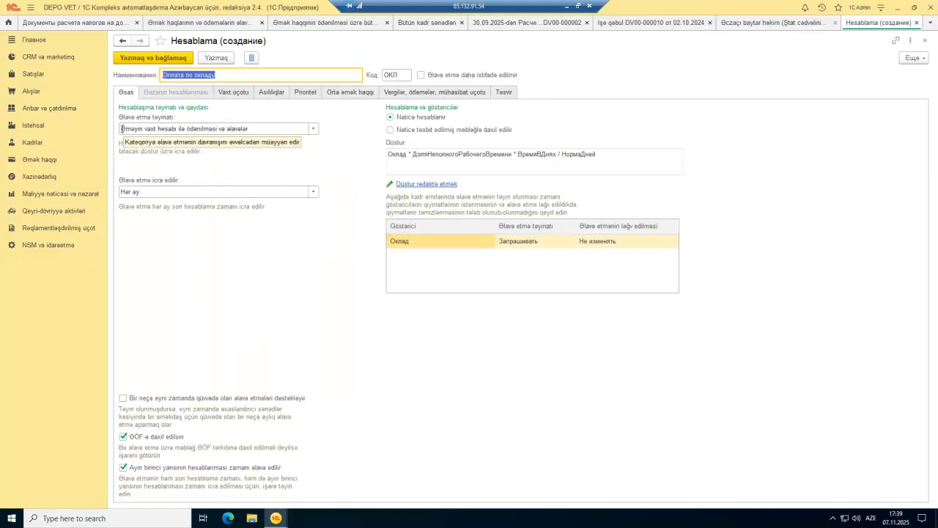
# Step: Try prefixing the accrual purpose with #, then restore its leading Ə
pyautogui.doubleClick(126, 128)
pyautogui.tripleClick(123, 129)
pyautogui.click(122, 130)
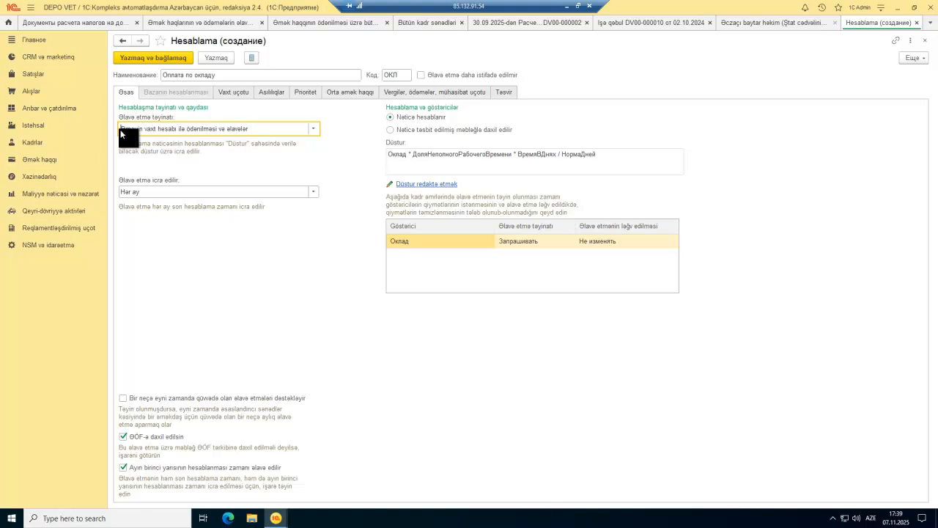
pyautogui.write('Nə')
pyautogui.press('BackSpace')
pyautogui.press('BackSpace')
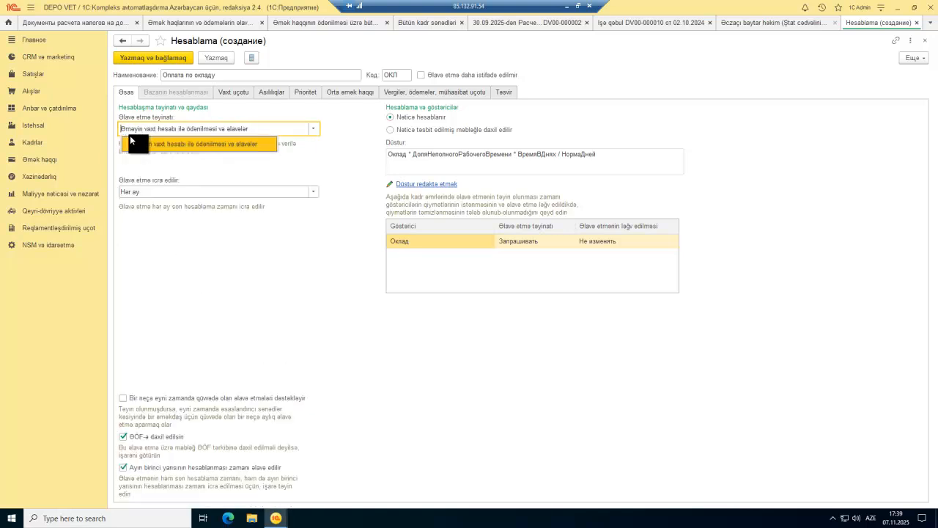
pyautogui.press('super+space')
pyautogui.write('#')
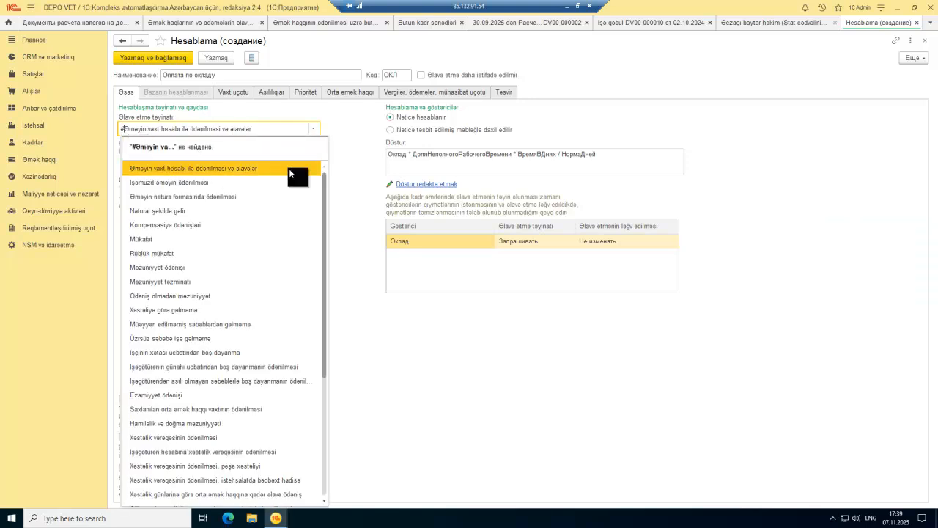
pyautogui.click(358, 164)
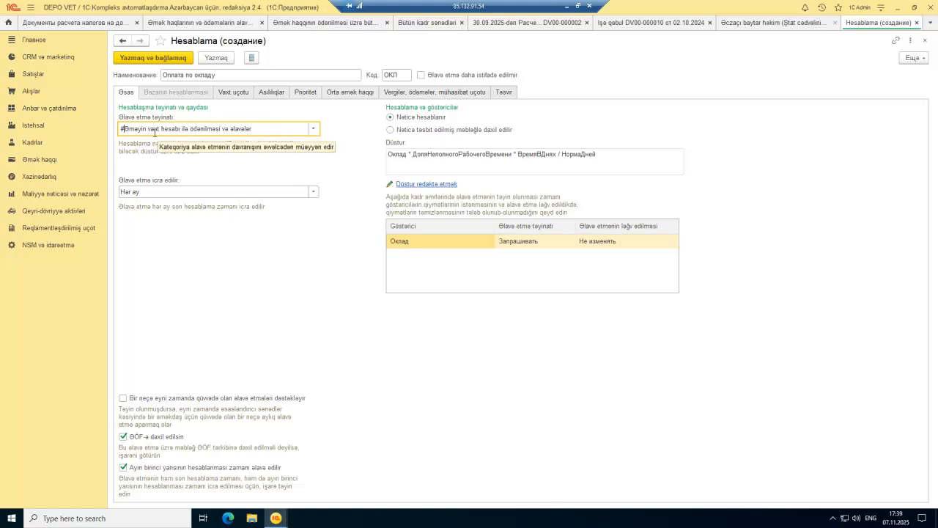
pyautogui.hotkey('shift', 'Left')
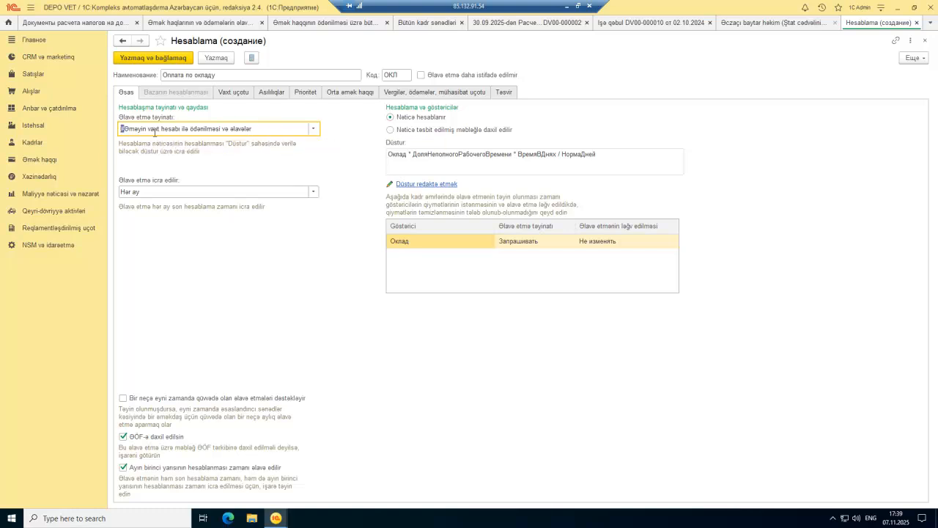
pyautogui.write('Ə')
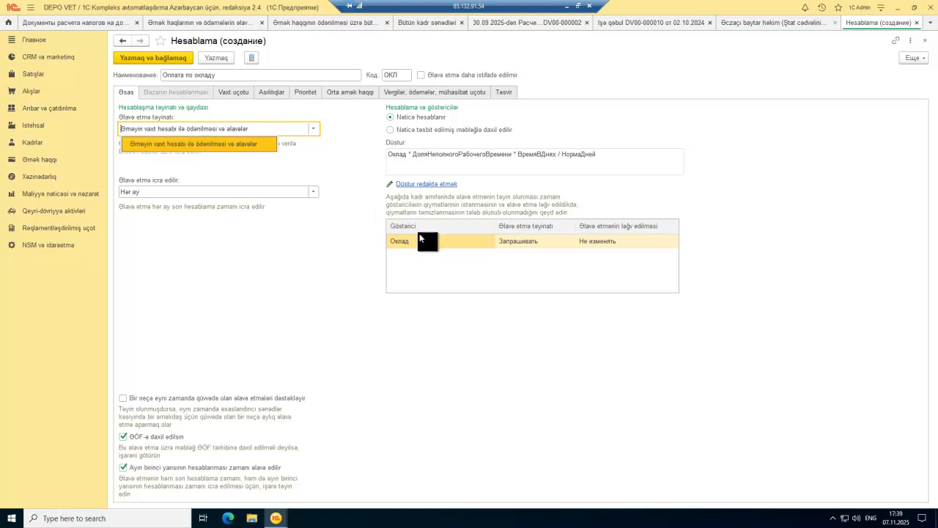
pyautogui.click(336, 169)
# Step: Rename the accrual to #Оплата по окладу, keeping the current purpose
pyautogui.moveTo(163, 76)
pyautogui.mouseDown()
pyautogui.moveTo(217, 76)
pyautogui.moveTo(163, 75)
pyautogui.mouseUp()
pyautogui.write('#')
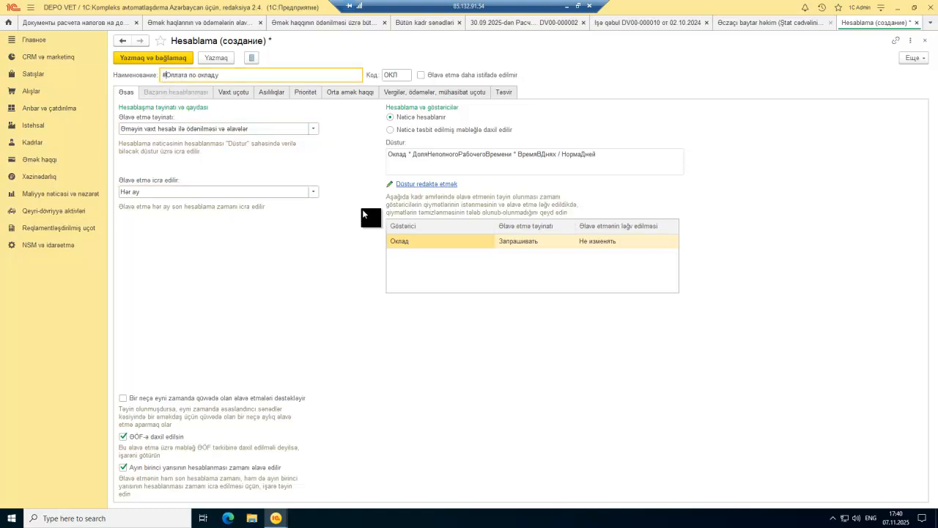
pyautogui.click(311, 129)
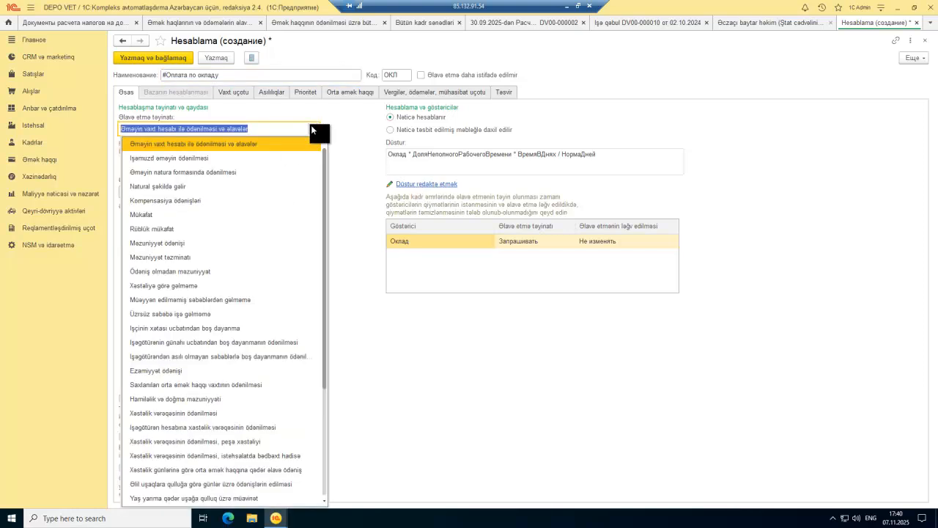
pyautogui.click(311, 126)
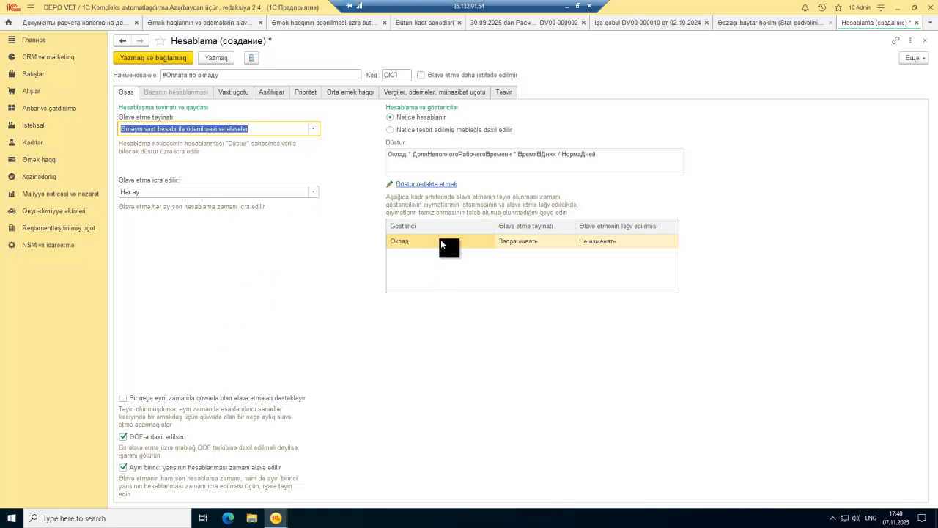
# Step: Keep Оклад as Запрашивать and the salary formula unchanged, then view the Vaxt uçotu settings
pyautogui.doubleClick(542, 240)
pyautogui.click(570, 242)
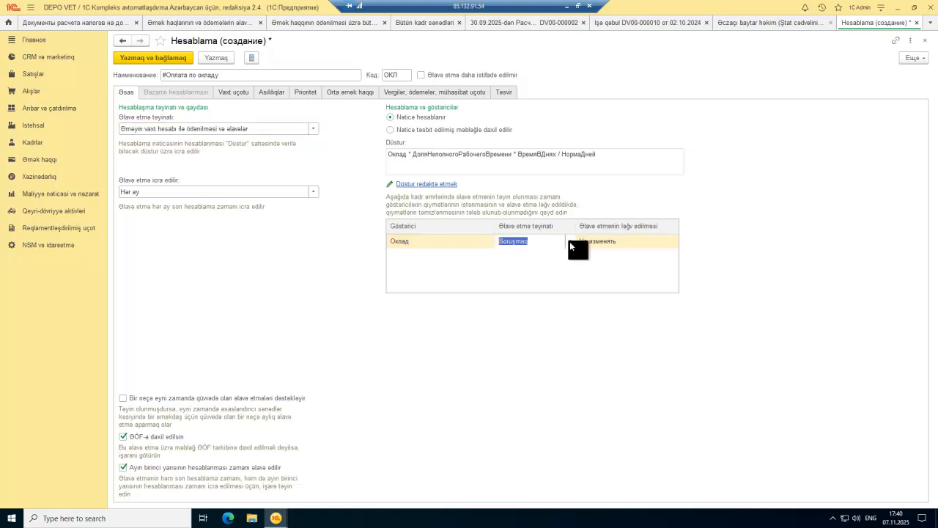
pyautogui.click(552, 252)
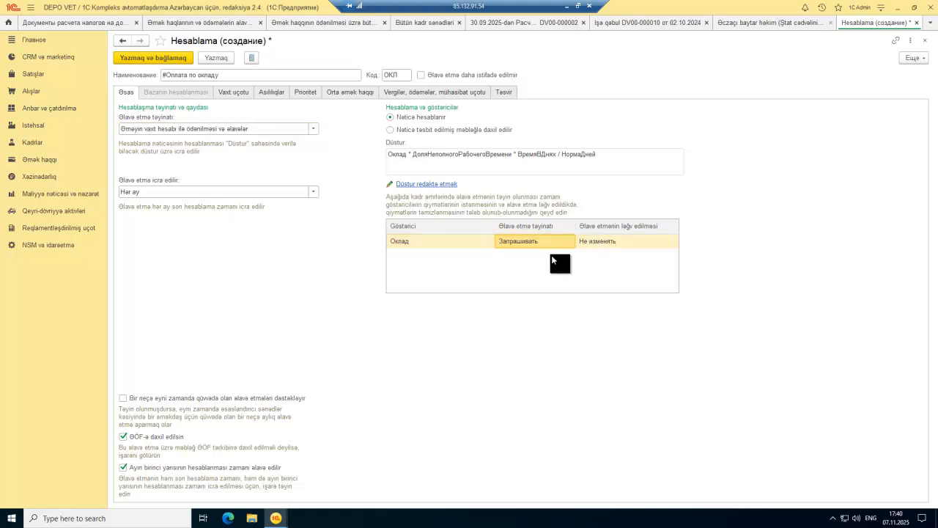
pyautogui.click(436, 185)
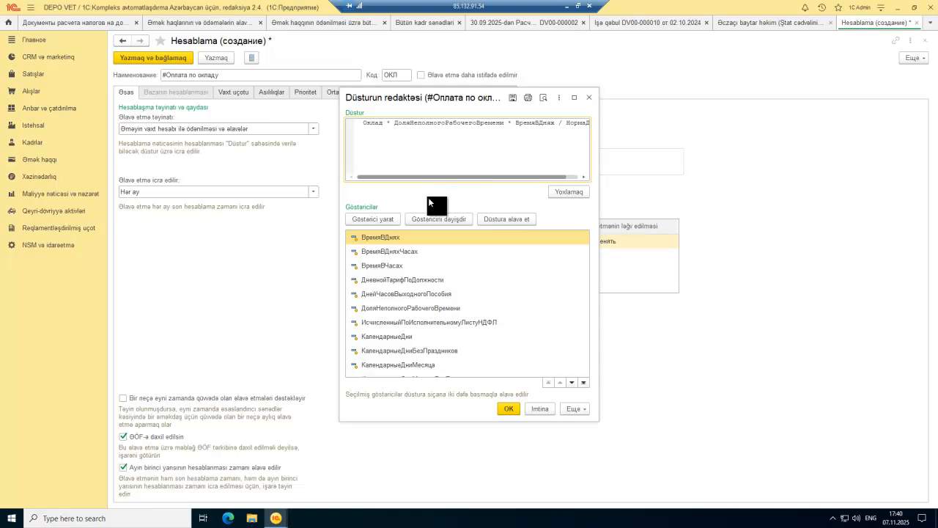
pyautogui.moveTo(491, 177); pyautogui.dragTo(421, 178)
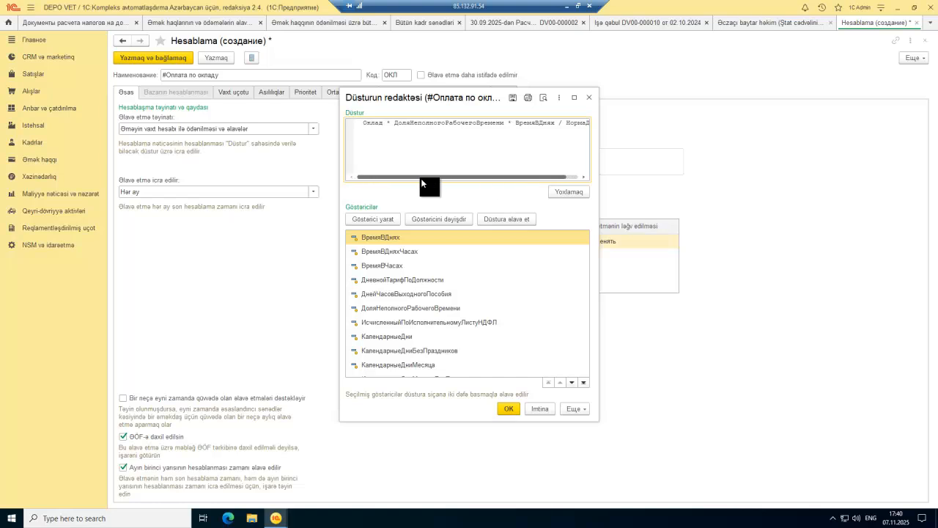
pyautogui.moveTo(424, 178); pyautogui.dragTo(510, 179)
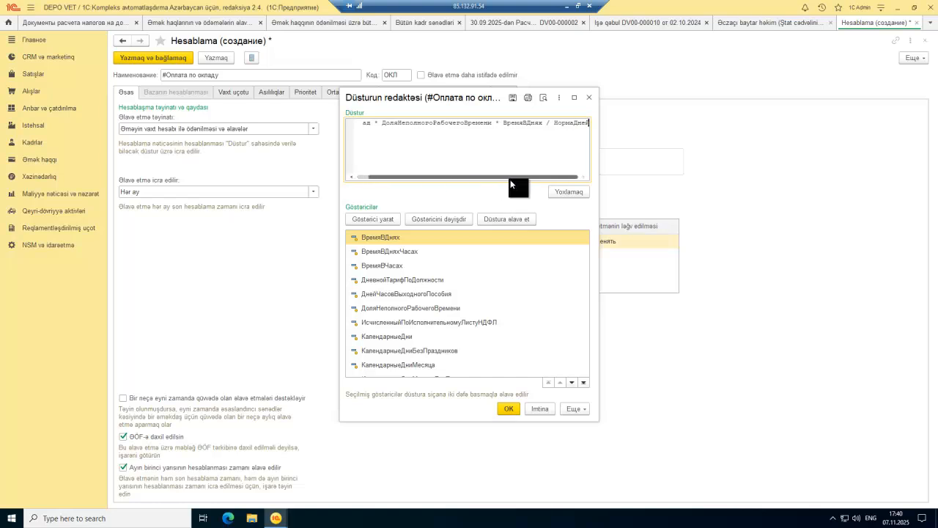
pyautogui.click(509, 409)
pyautogui.click(240, 93)
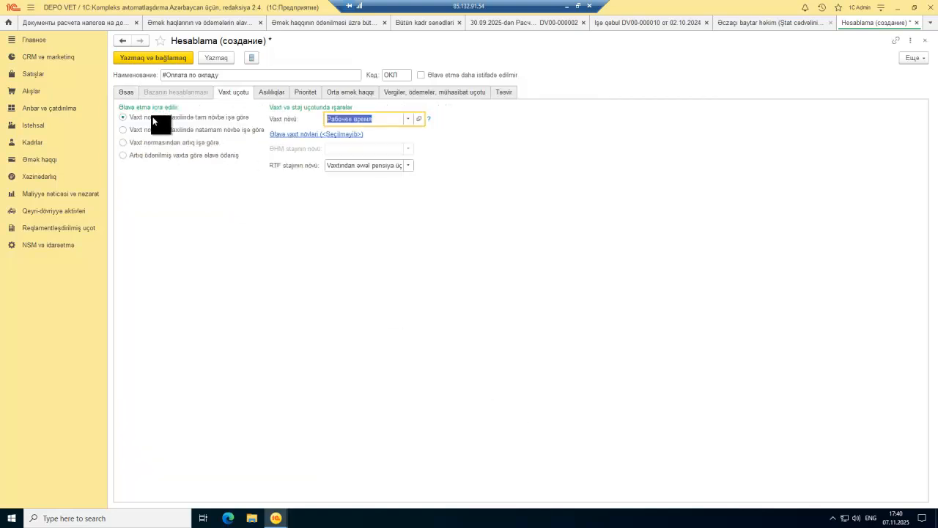
# Step: Clear the insurance income type in the accrual's tax and accounting settings
pyautogui.click(389, 91)
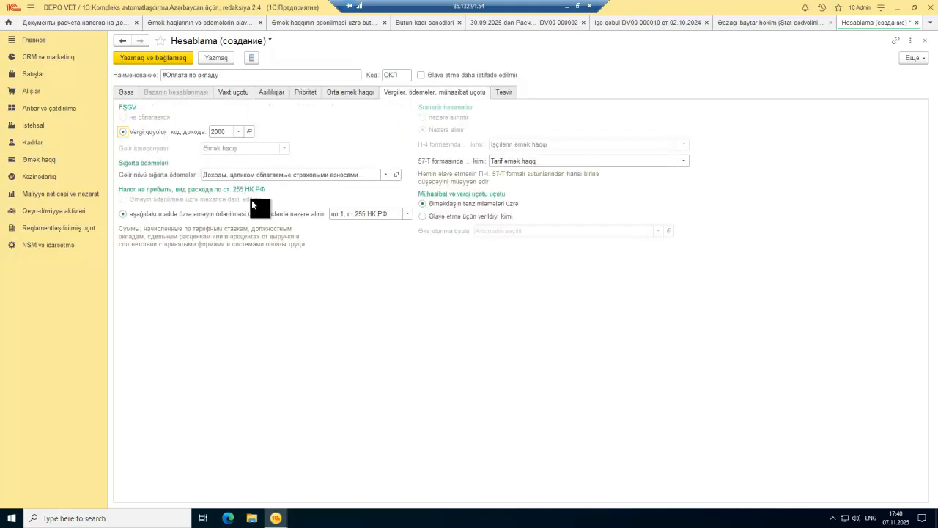
pyautogui.click(367, 174)
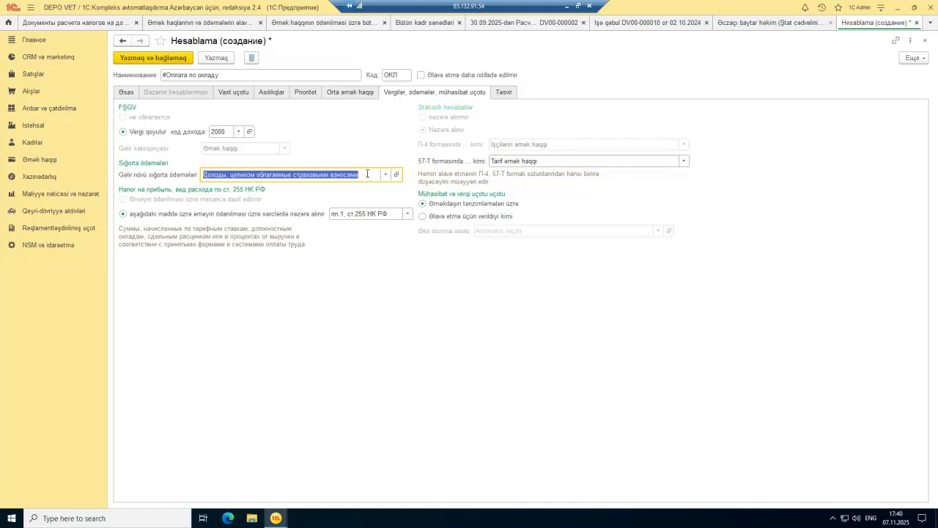
pyautogui.press('BackSpace')
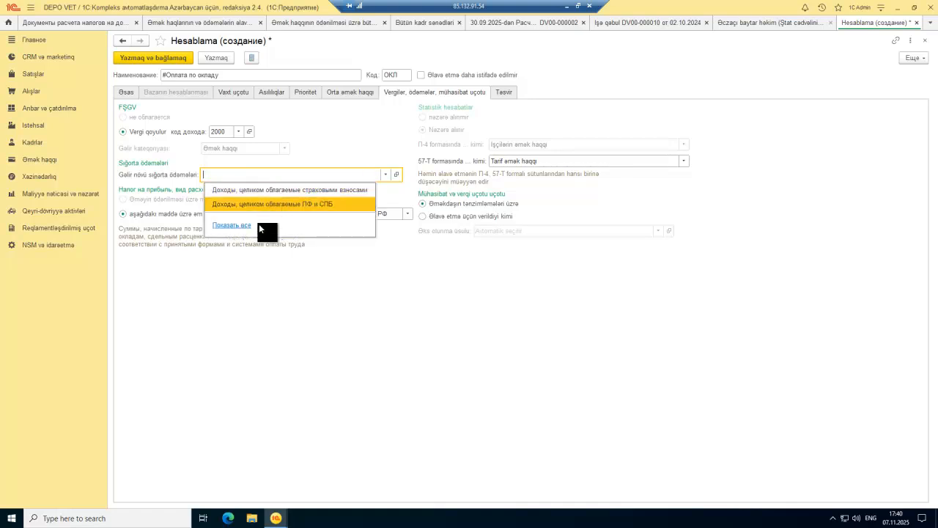
pyautogui.click(255, 249)
pyautogui.click(371, 214)
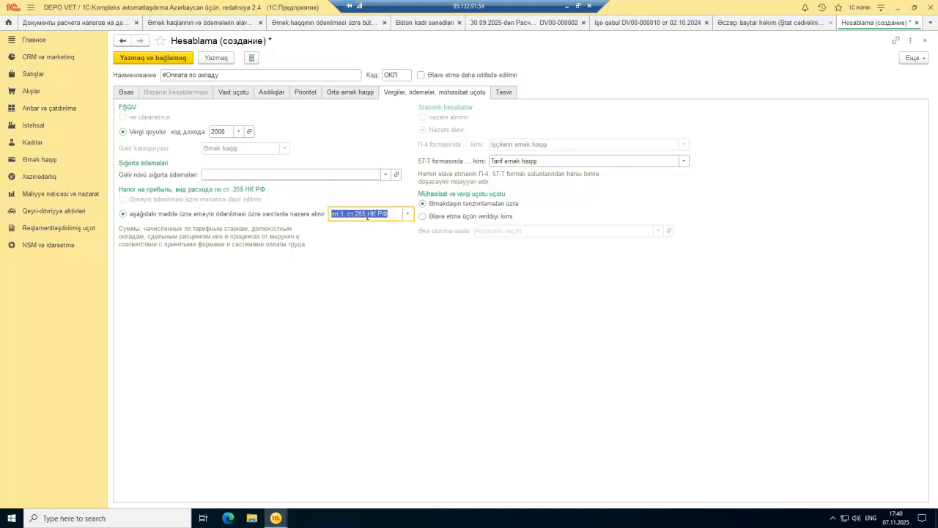
pyautogui.press('Escape')
pyautogui.click(381, 174)
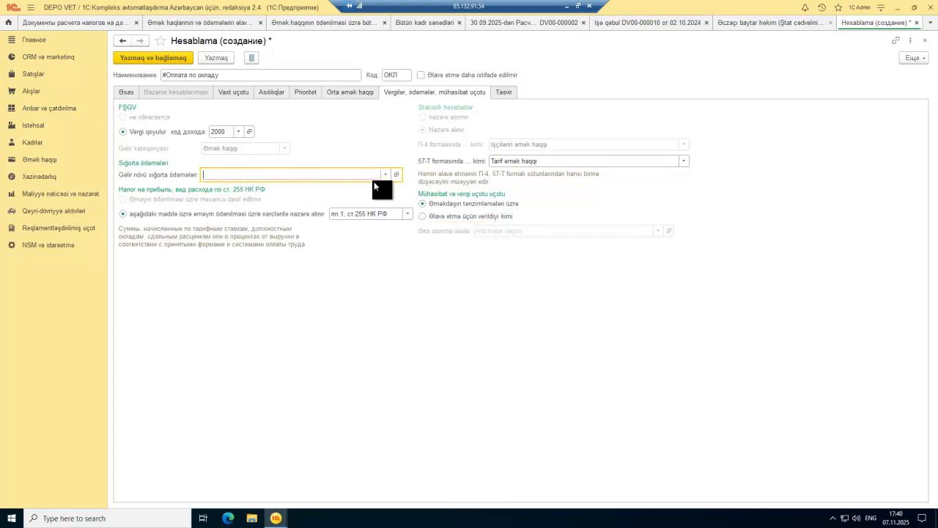
# Step: Set the insurance income type to Доходы, целиком облагаемые ПФ (income code 2000)
pyautogui.click(384, 175)
pyautogui.click(235, 226)
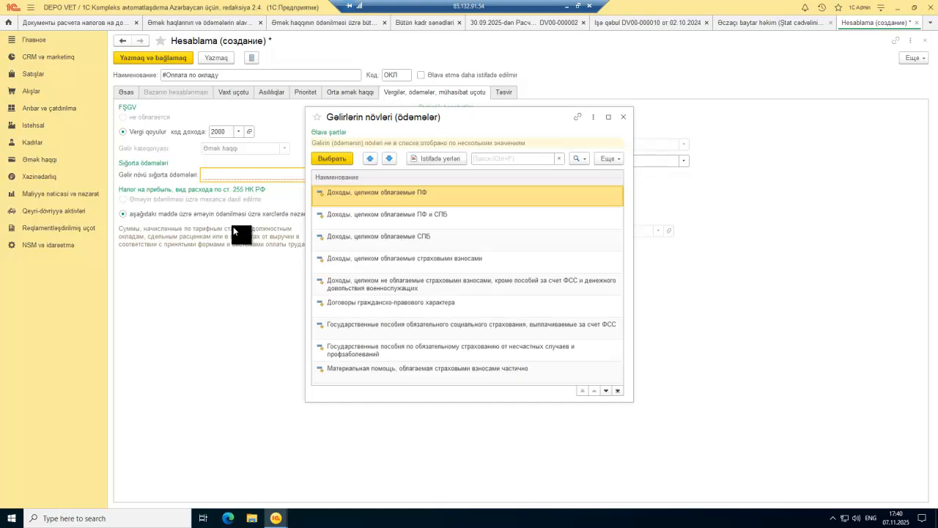
pyautogui.scroll(-5, 342, 221)
pyautogui.scroll(-3, 342, 220)
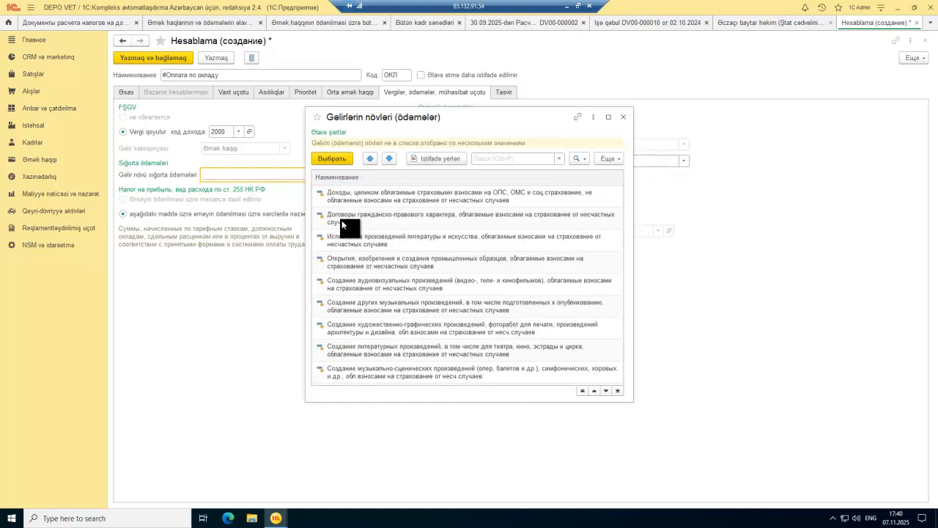
pyautogui.scroll(10, 342, 220)
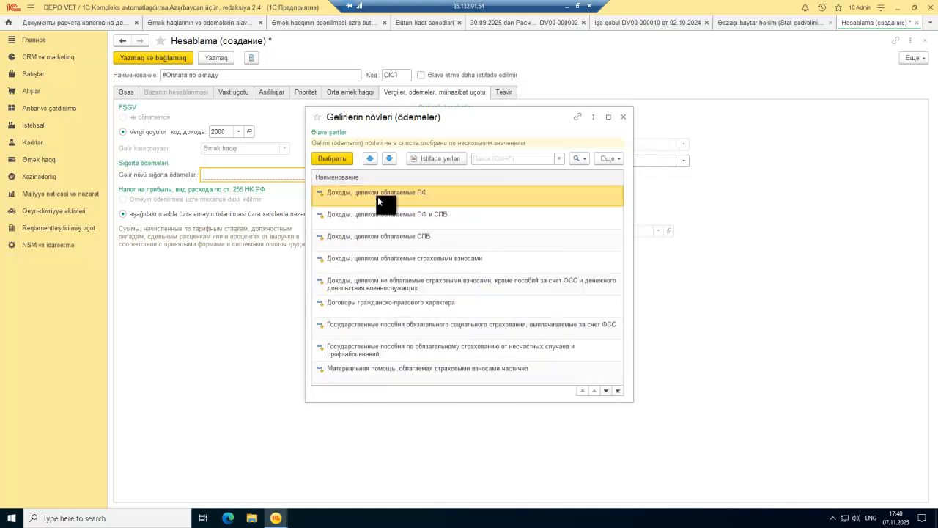
pyautogui.doubleClick(403, 194)
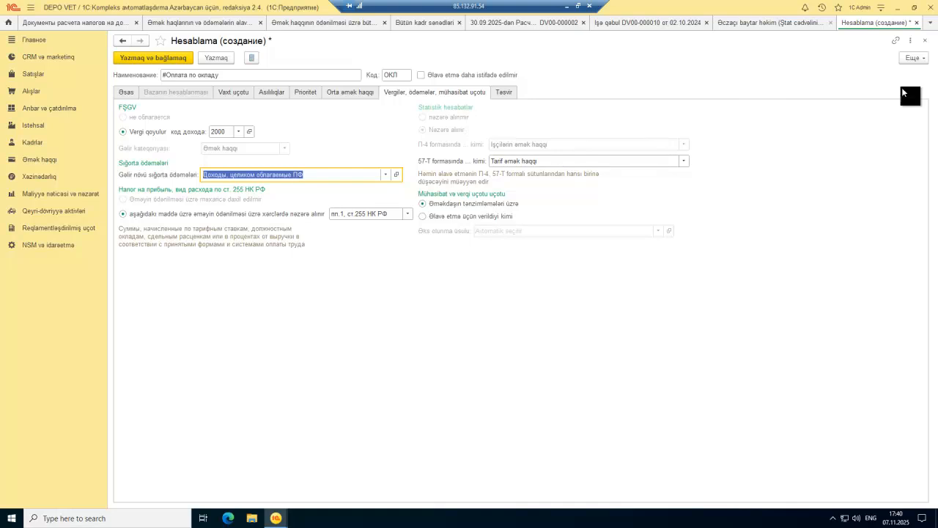
pyautogui.click(909, 58)
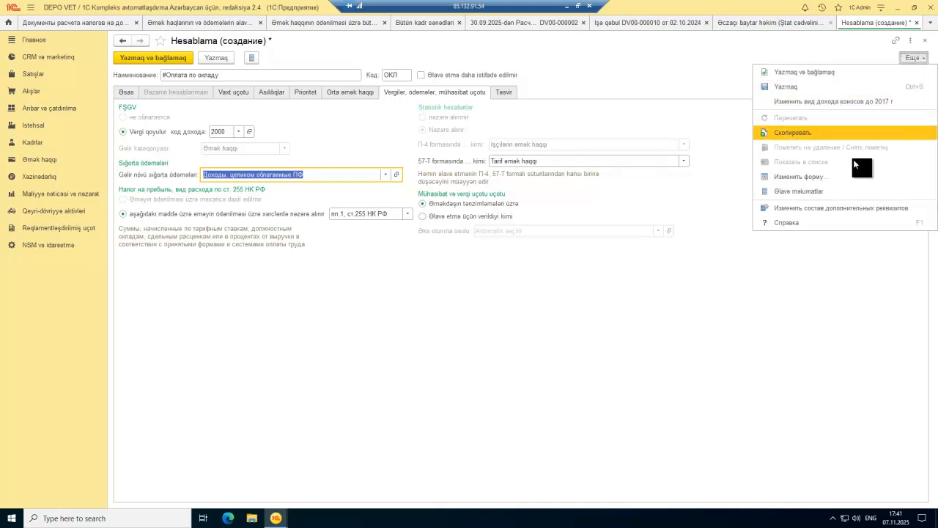
pyautogui.click(678, 259)
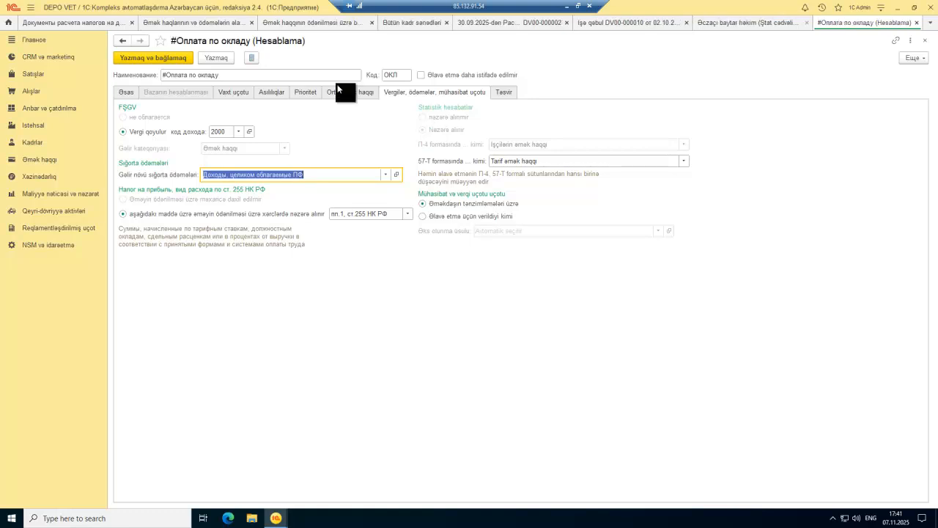
# Step: Save the accrual and set the Əczaçı baytar həkim position's accrual to #Оплата по окладу
pyautogui.click(170, 57)
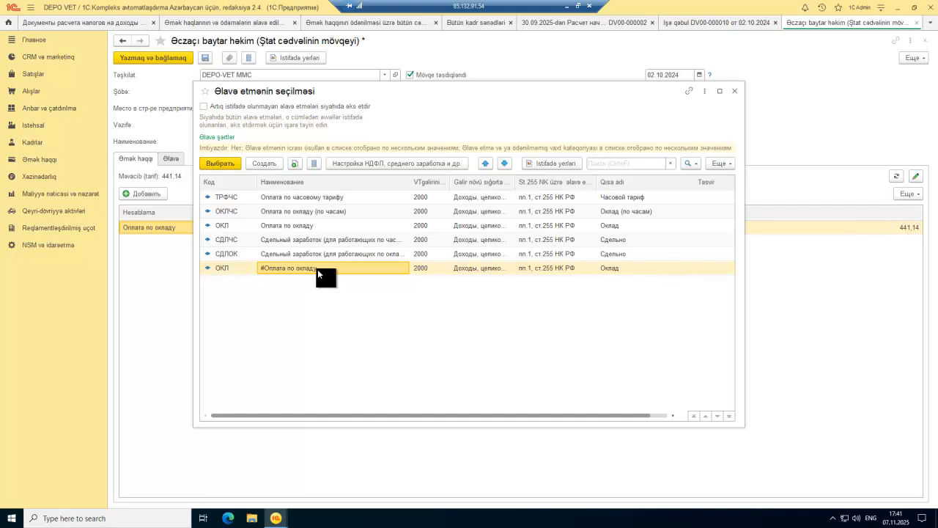
pyautogui.doubleClick(323, 268)
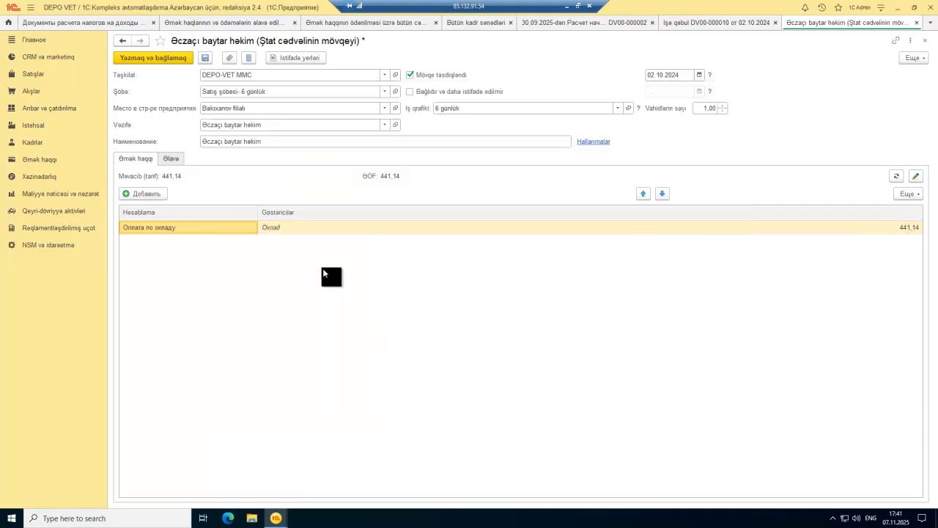
pyautogui.doubleClick(186, 231)
pyautogui.click(185, 242)
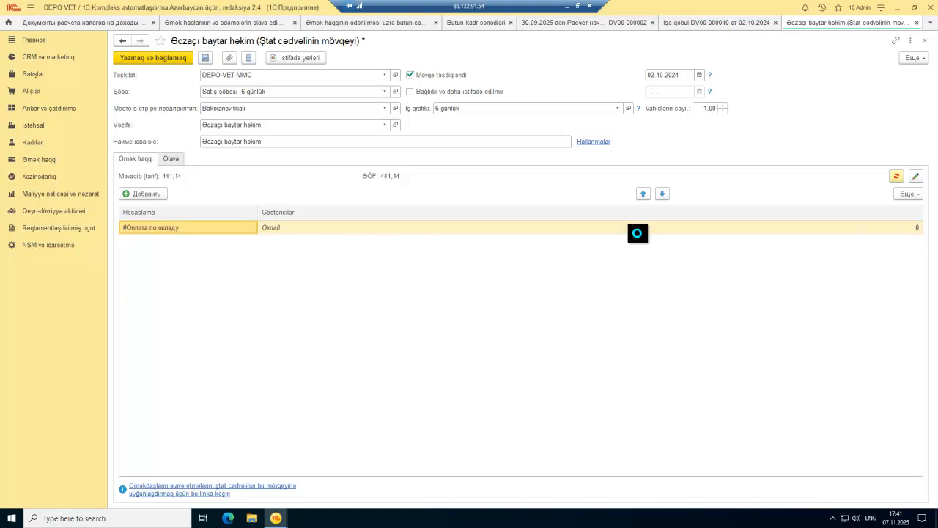
pyautogui.click(884, 229)
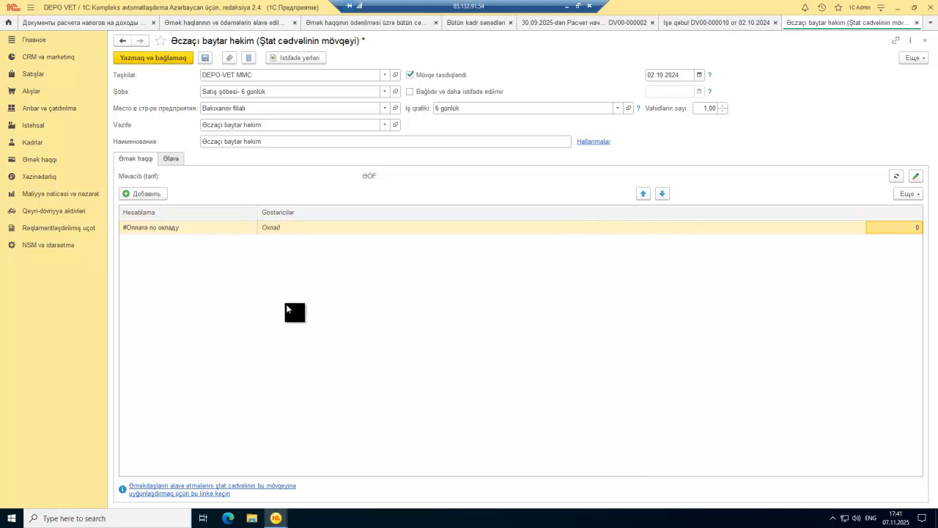
# Step: Close the staff position form, answering the save prompt, and close the remaining document tabs
pyautogui.press('Escape')
pyautogui.click(509, 277)
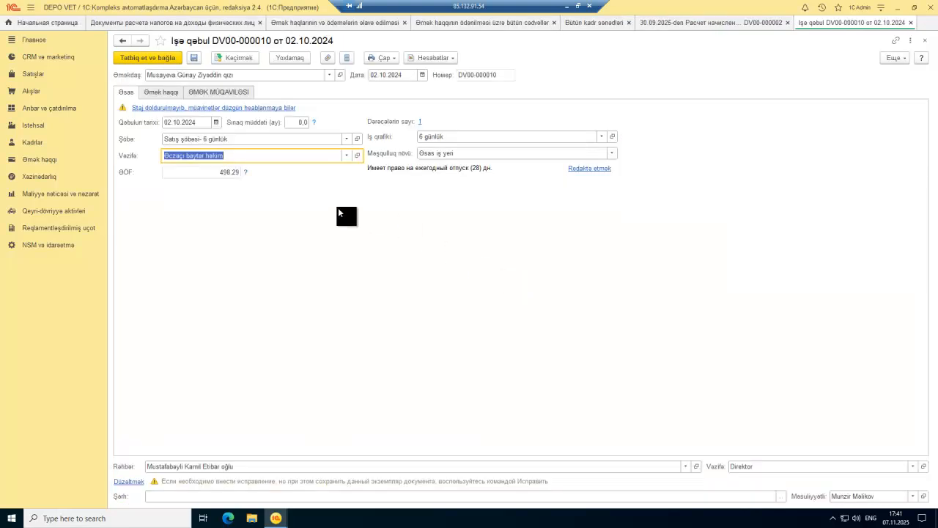
pyautogui.press('Escape')
pyautogui.press('Escape')
pyautogui.press('Escape')
pyautogui.press('Escape')
pyautogui.press('Escape')
pyautogui.press('Escape')
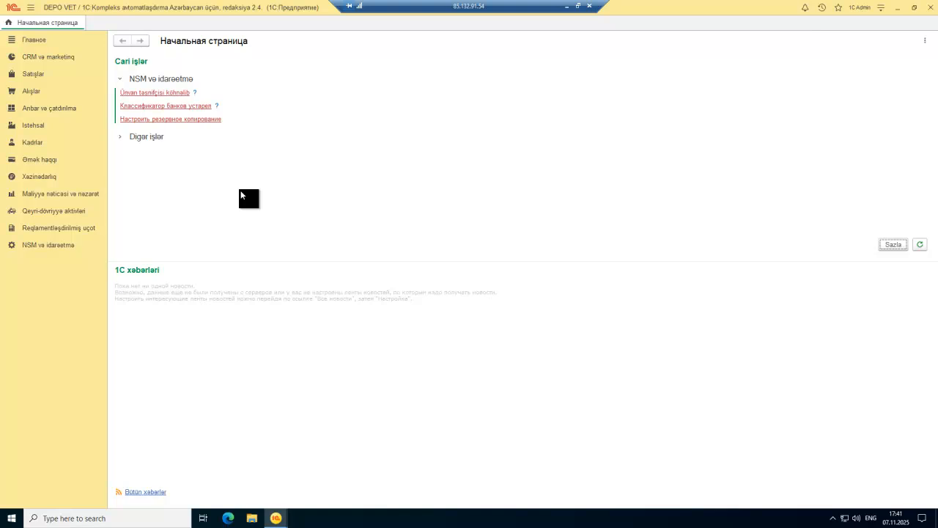
# Step: Open the payroll financial-accounting reflection document DV00-000001 from the Əmək haqqı section
pyautogui.click(43, 161)
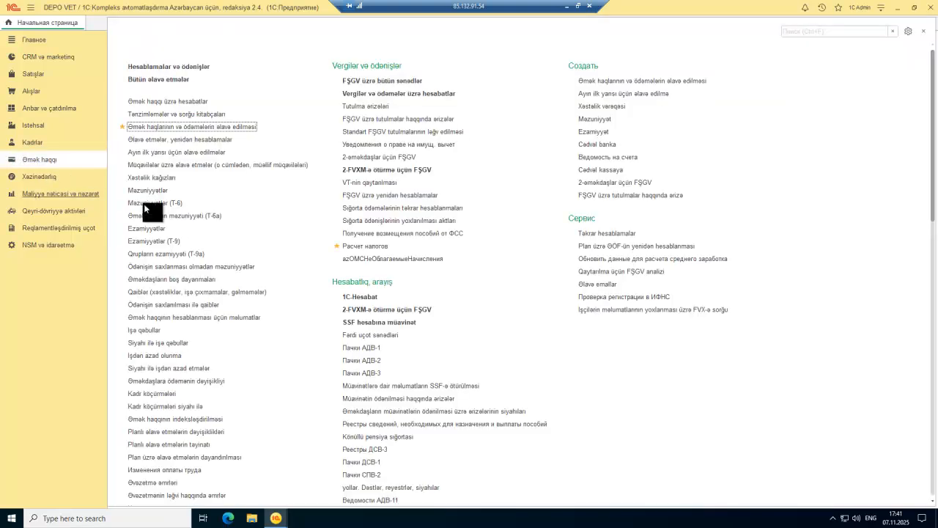
pyautogui.scroll(-15, 438, 275)
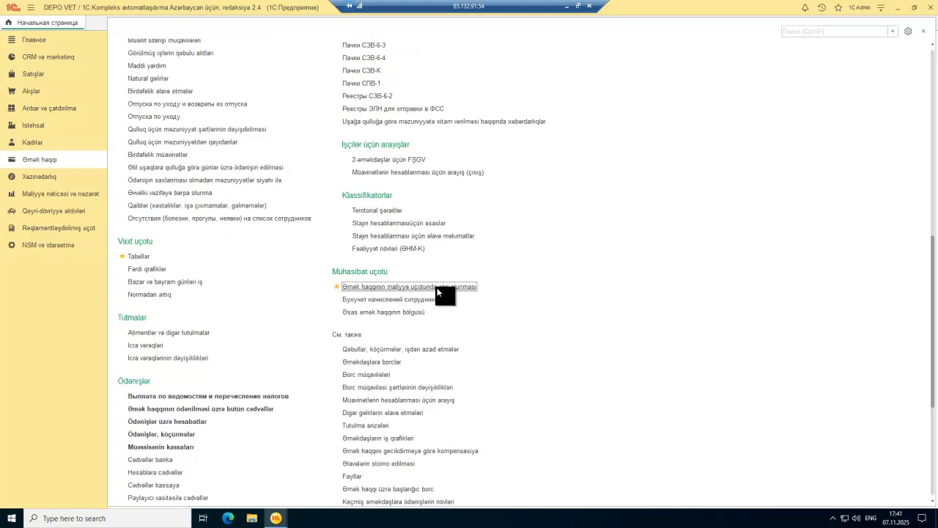
pyautogui.click(440, 292)
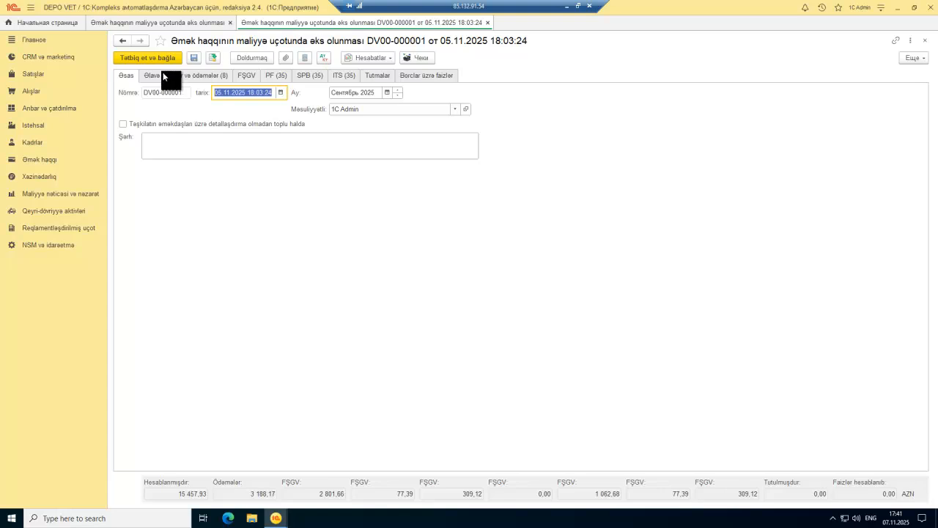
# Step: Review the accruals, FŞGV, SPB, ITS, PF and deductions tabs, then post and close DV00-000001
pyautogui.click(185, 74)
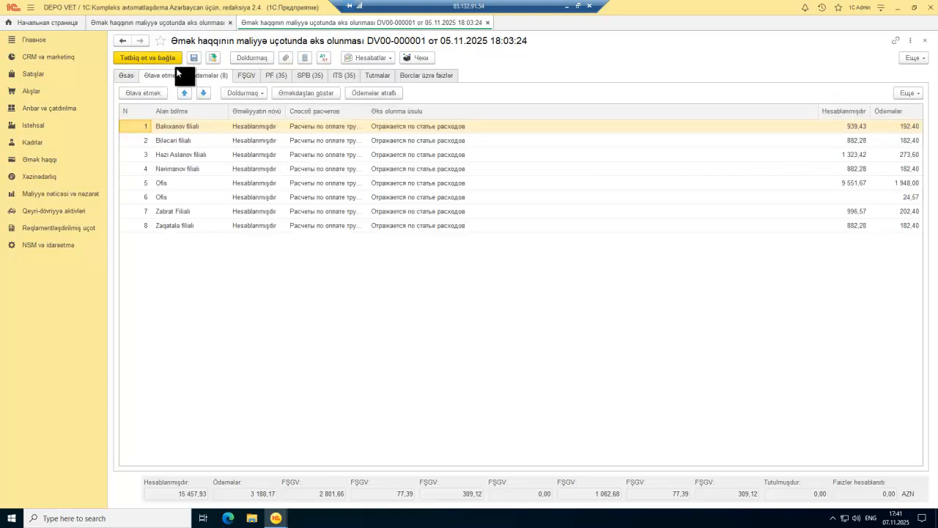
pyautogui.click(249, 71)
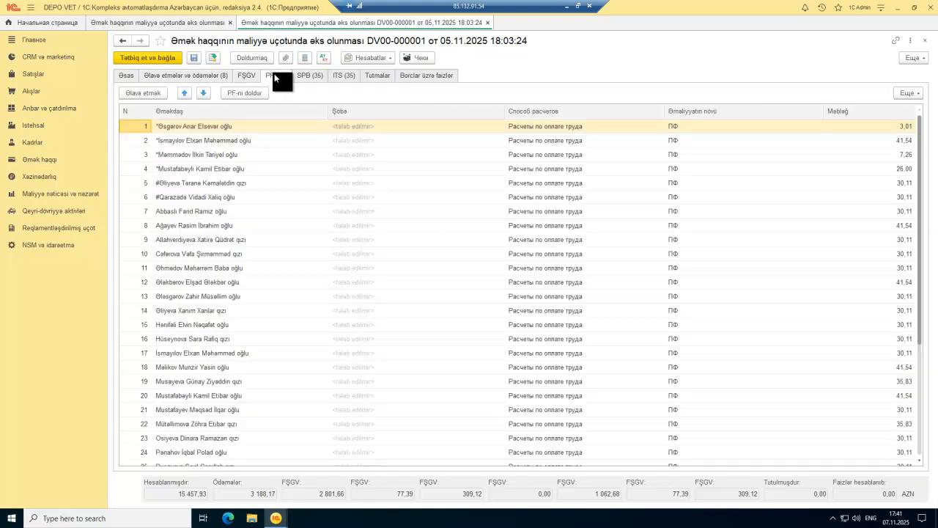
pyautogui.click(309, 76)
pyautogui.click(339, 75)
pyautogui.click(380, 75)
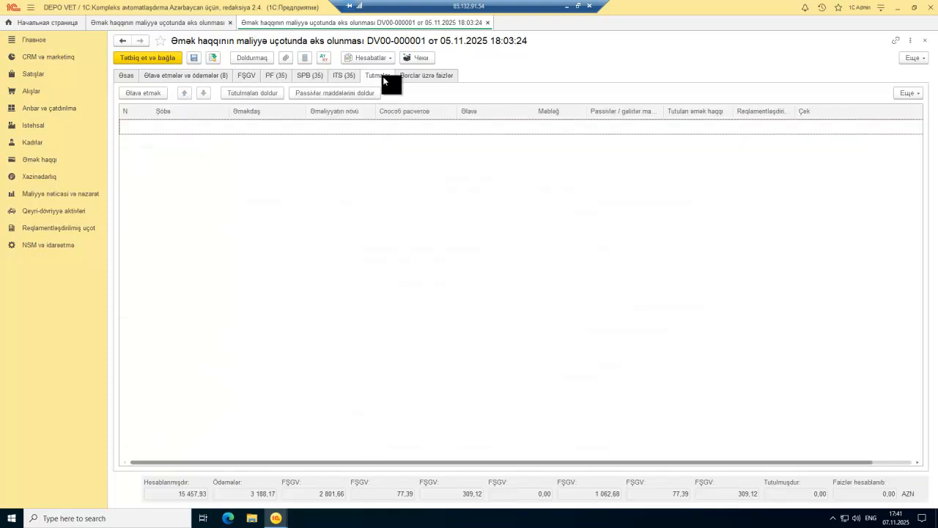
pyautogui.click(341, 76)
pyautogui.click(311, 76)
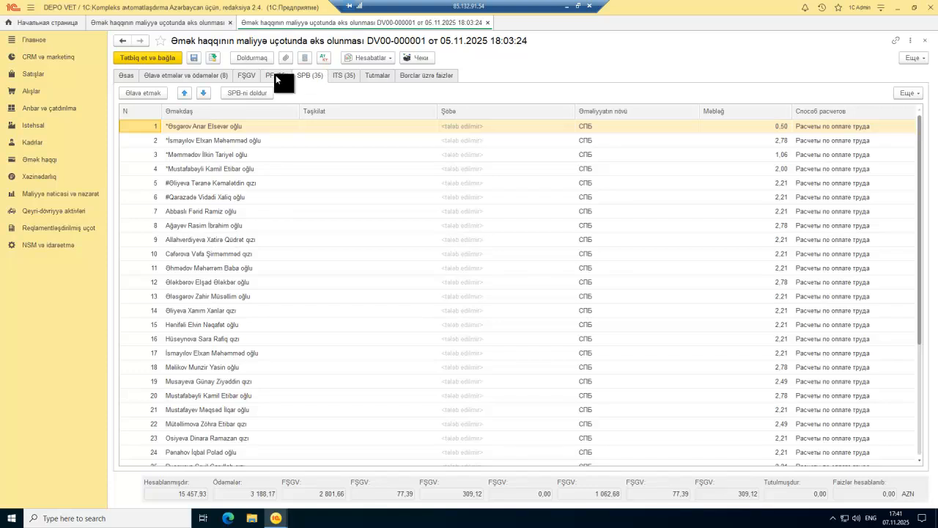
pyautogui.click(276, 75)
pyautogui.click(248, 73)
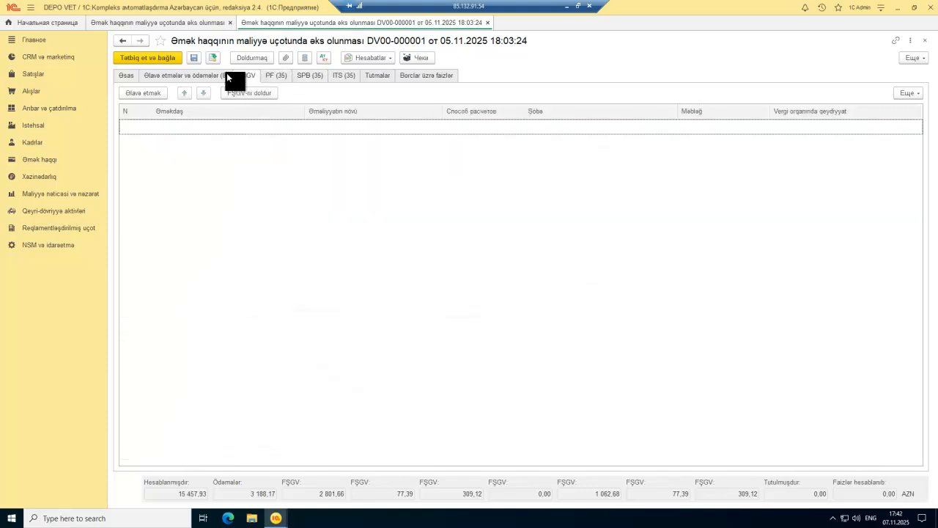
pyautogui.click(206, 73)
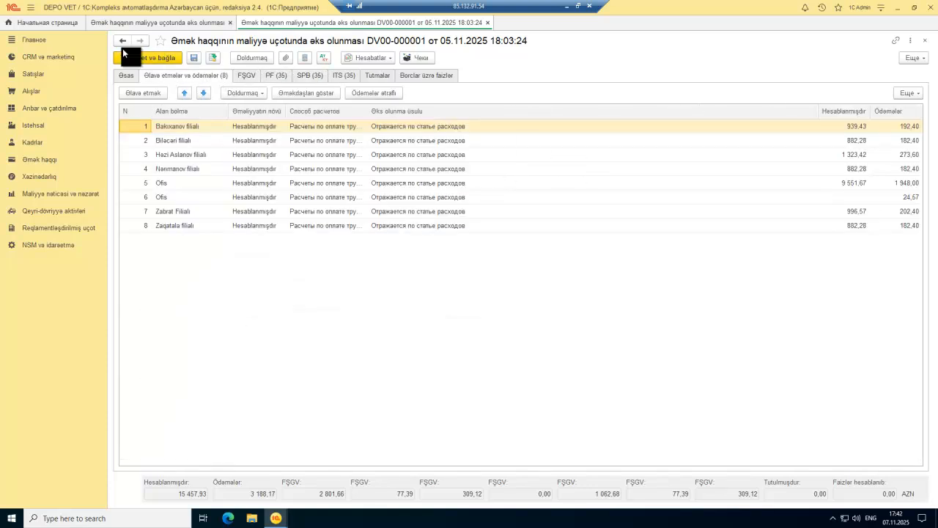
pyautogui.click(150, 57)
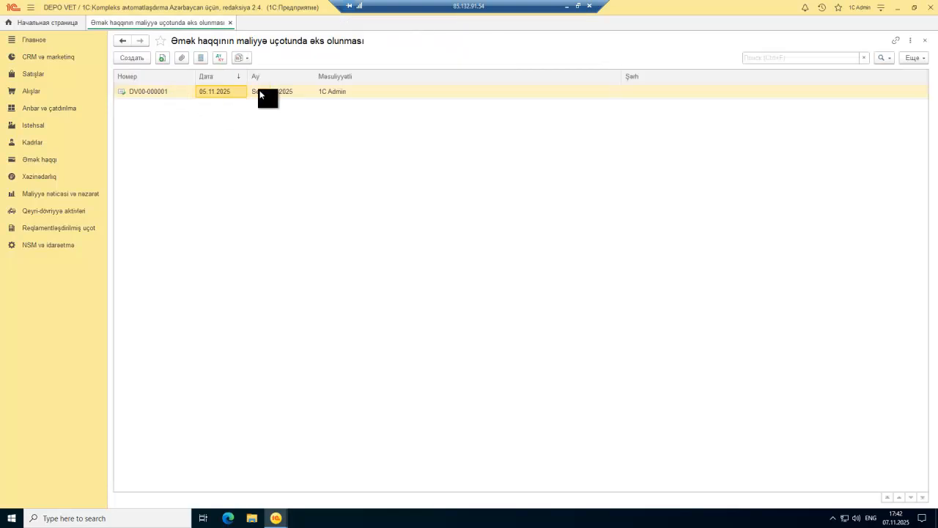
# Step: Inspect the Dt/Kt accounting postings generated by DV00-000001, then close them
pyautogui.click(220, 57)
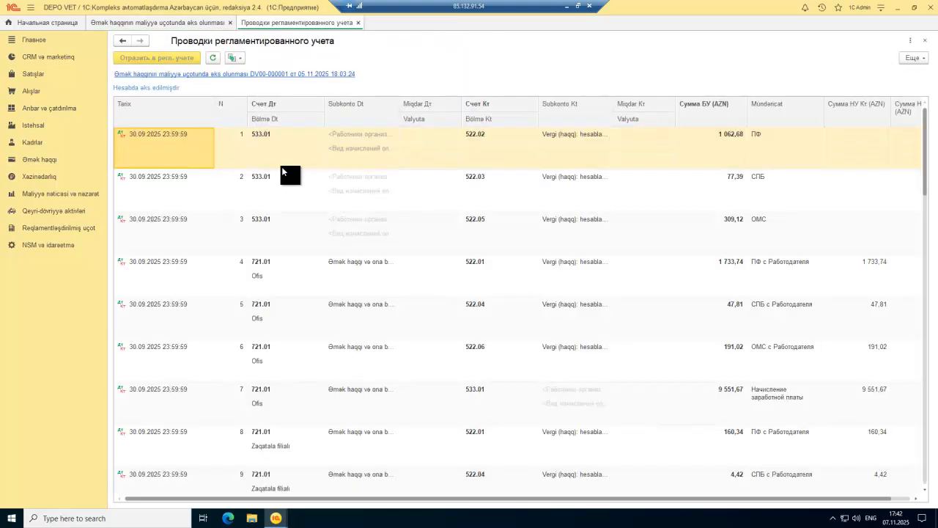
pyautogui.click(287, 142)
pyautogui.scroll(-8, 440, 165)
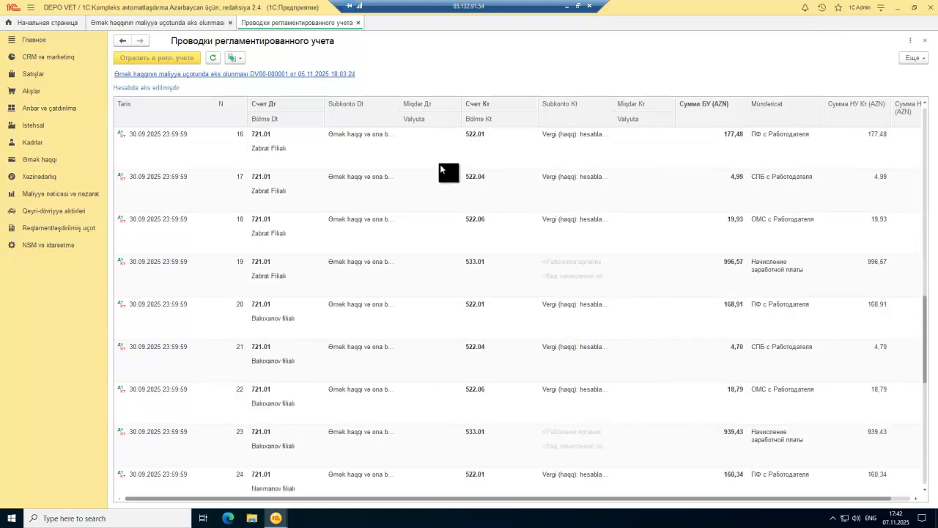
pyautogui.scroll(8, 440, 171)
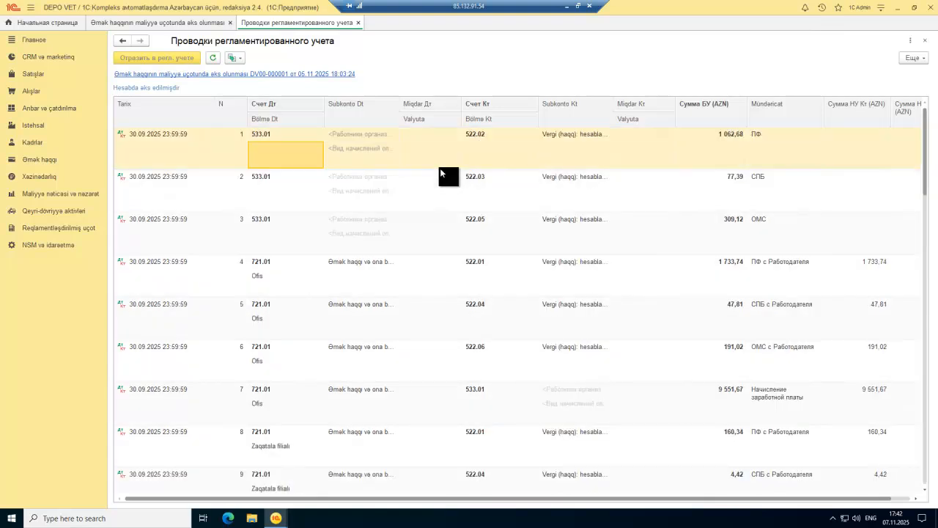
pyautogui.press('Escape')
pyautogui.press('Escape')
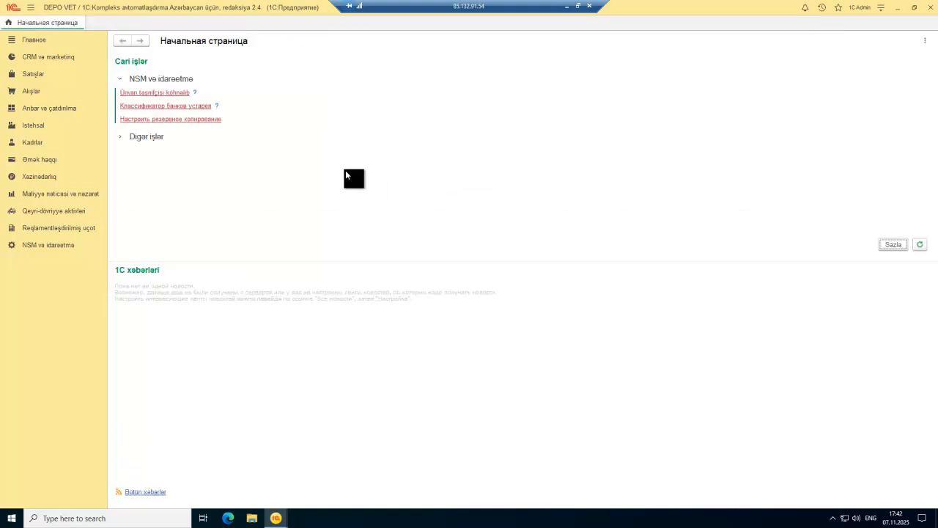
# Step: Open the Ezamiyyətlər business-trip list from the personnel section
pyautogui.click(52, 161)
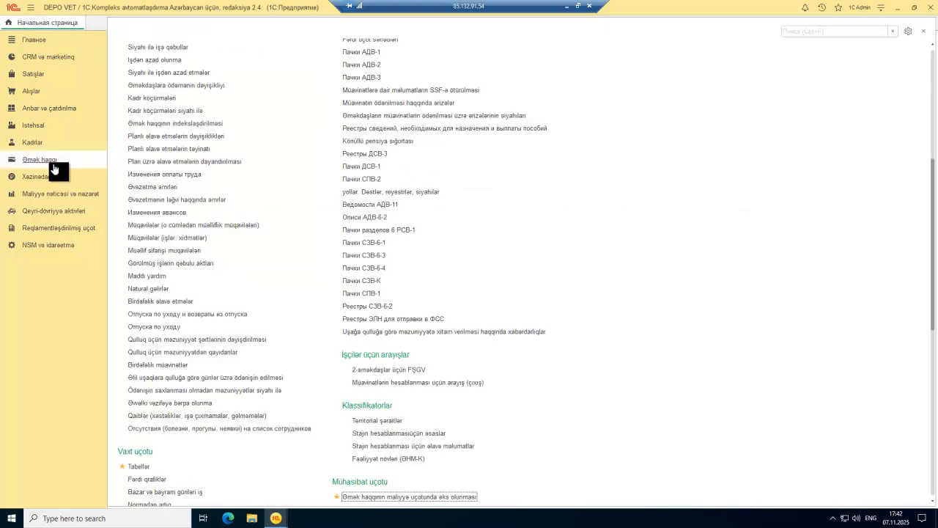
pyautogui.scroll(-4, 268, 187)
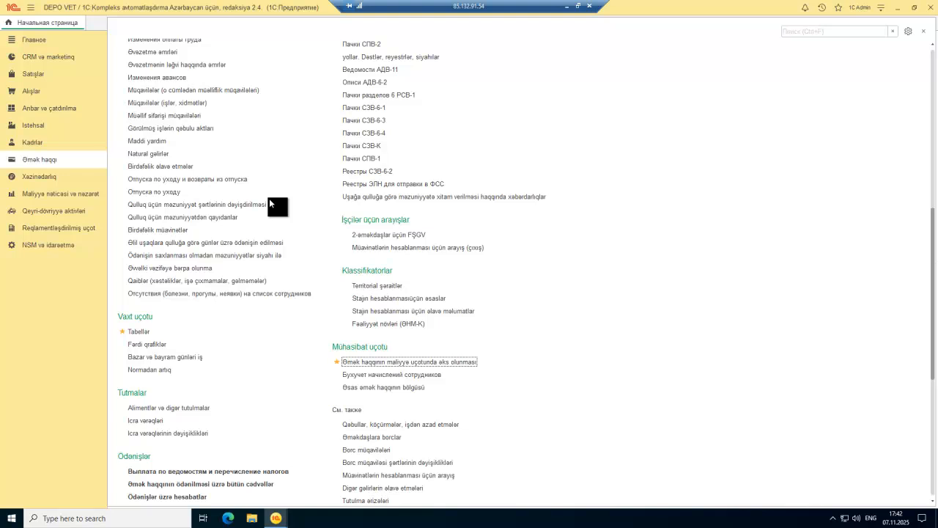
pyautogui.scroll(8, 269, 198)
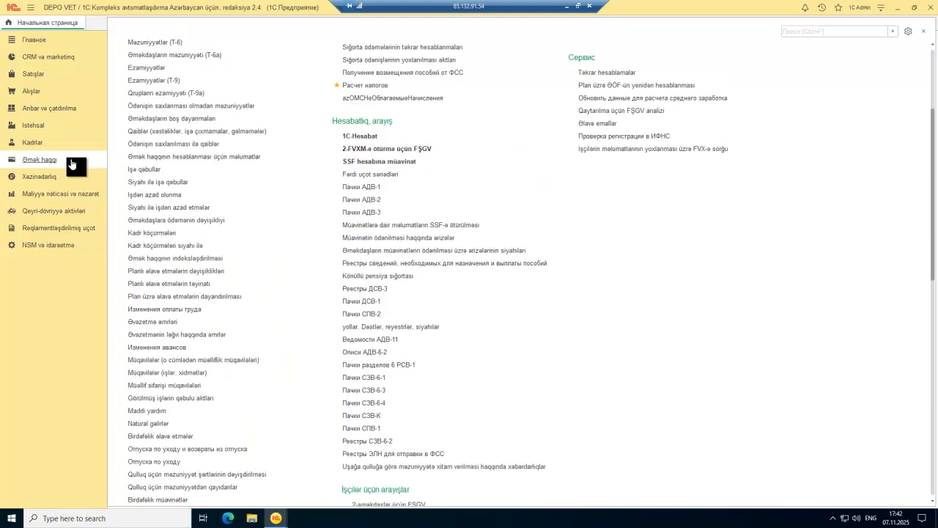
pyautogui.click(22, 143)
pyautogui.click(146, 190)
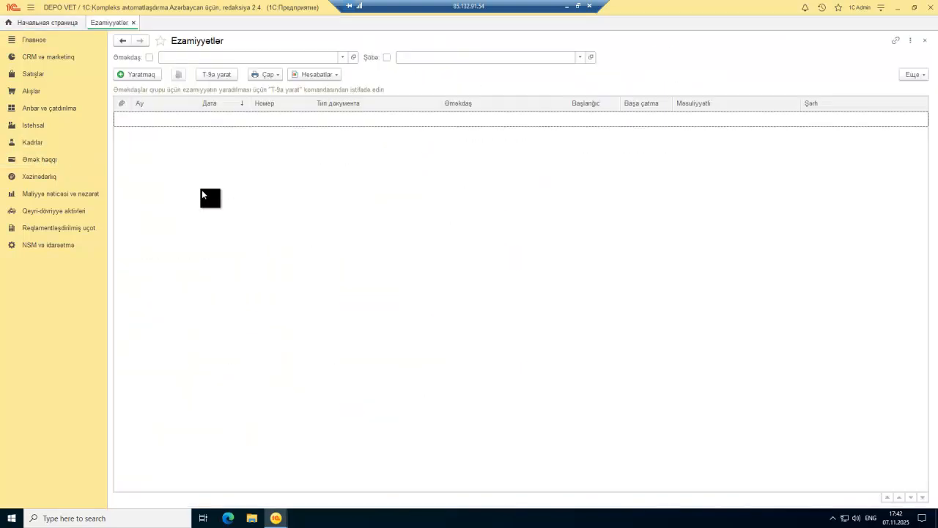
# Step: Create a new Ezamiyyət document and bring up the full employee list for Əməkdaş
pyautogui.click(143, 74)
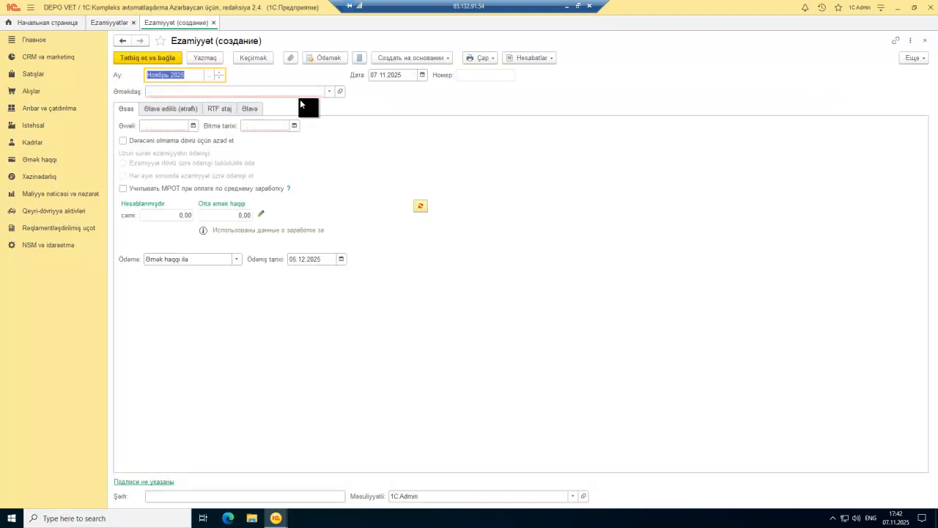
pyautogui.click(329, 91)
pyautogui.click(206, 120)
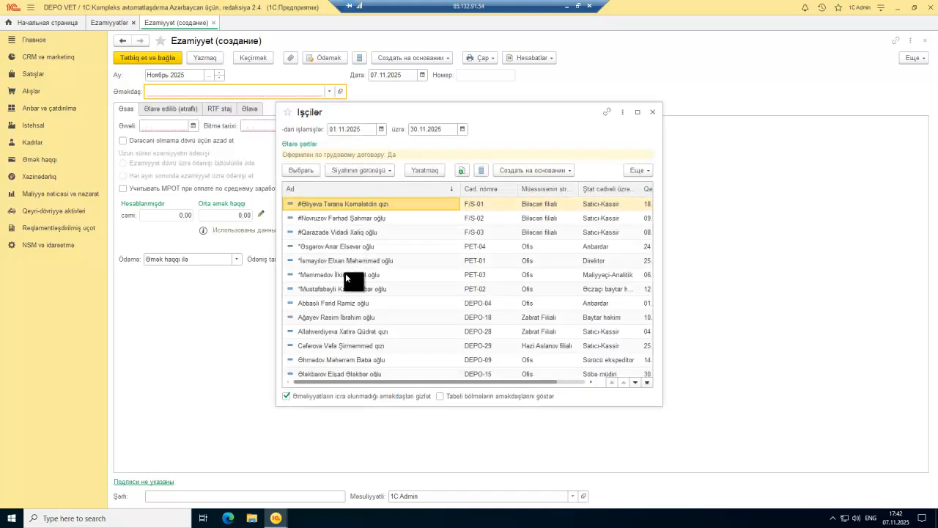
# Step: Find and choose the travelling employee in the Işçilər list
pyautogui.click(345, 276)
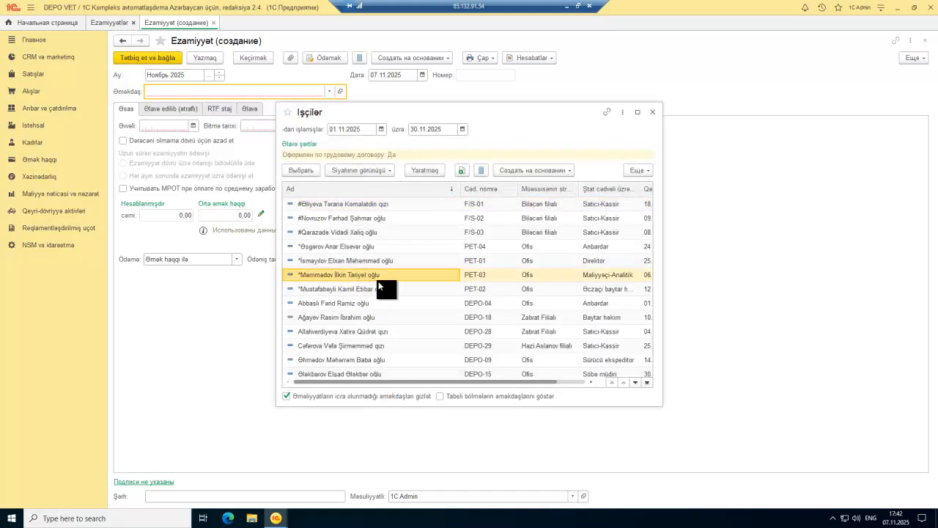
pyautogui.scroll(-3, 379, 285)
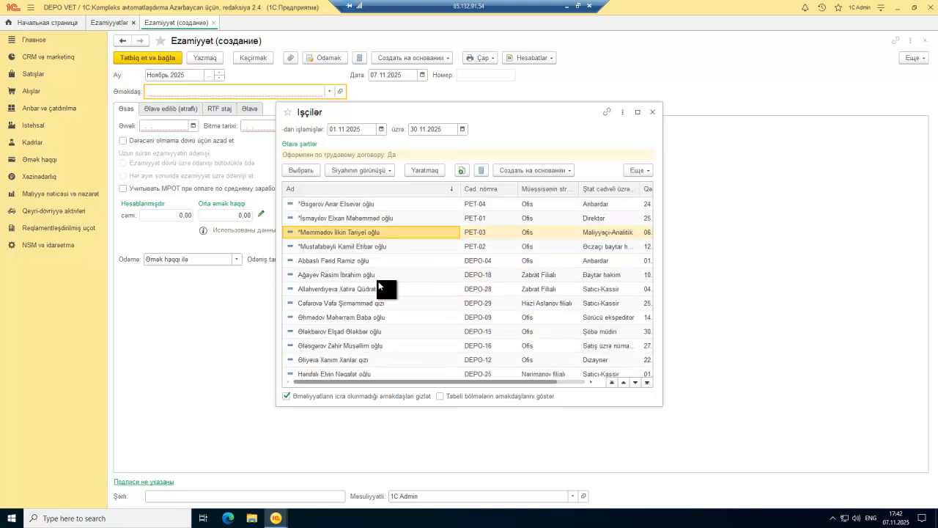
pyautogui.scroll(-1, 378, 286)
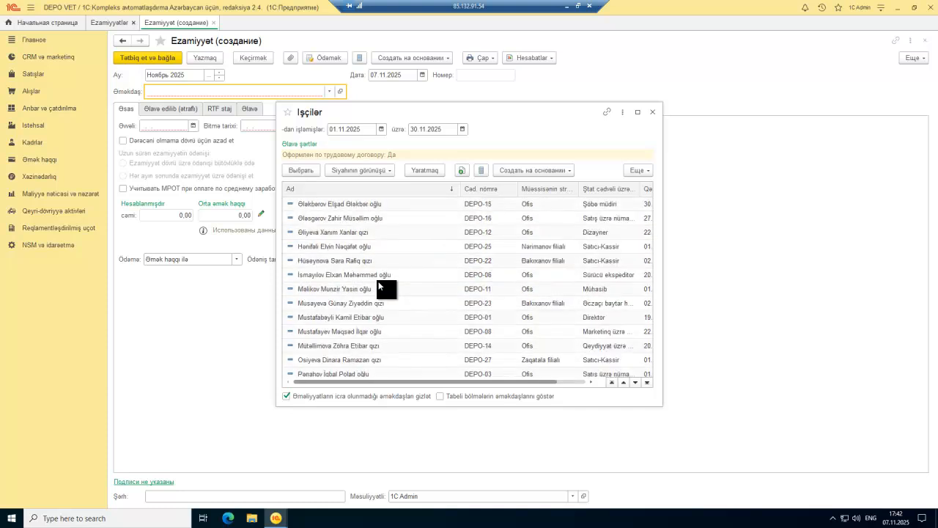
pyautogui.scroll(-3, 378, 286)
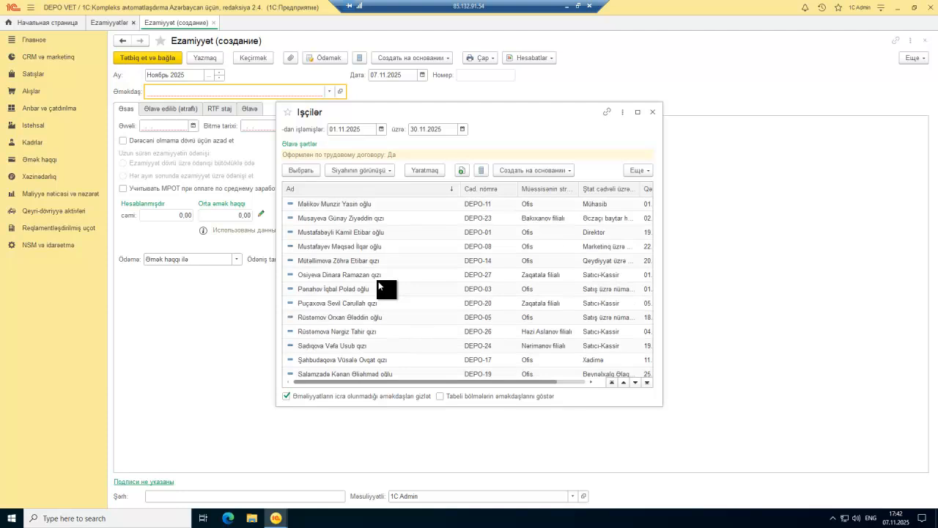
pyautogui.scroll(-2, 379, 285)
pyautogui.scroll(6, 378, 285)
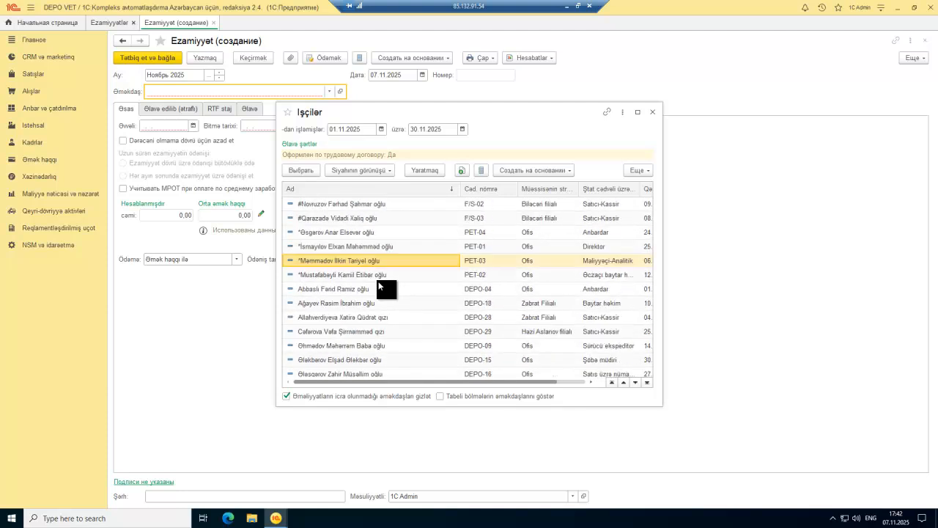
pyautogui.scroll(-5, 365, 262)
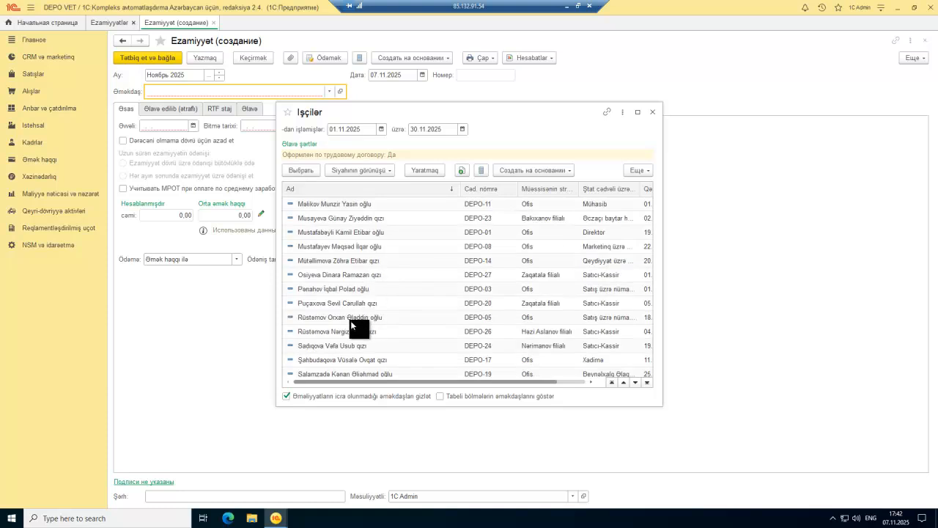
pyautogui.click(343, 316)
pyautogui.scroll(-2, 352, 312)
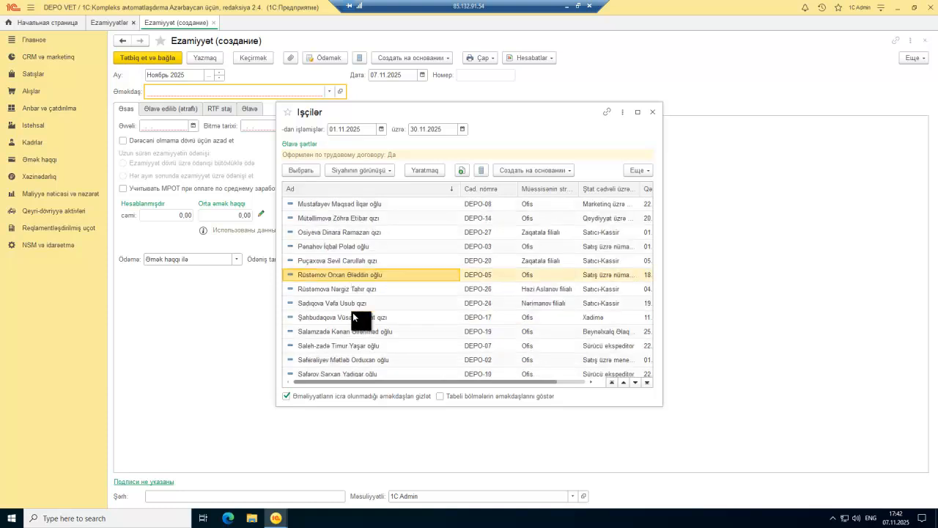
pyautogui.doubleClick(347, 360)
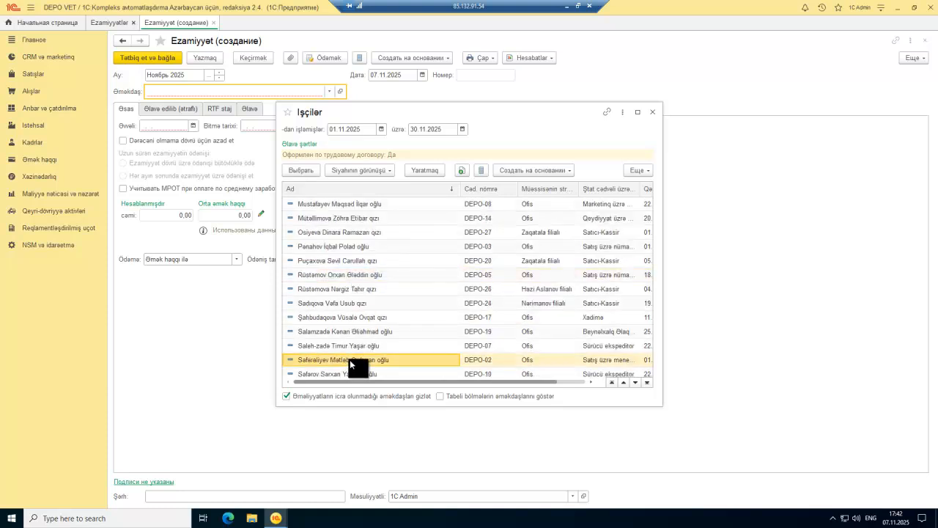
# Step: Enter the trip period 01.10.2025 to 06.11.2025, giving 13 536,00 accrued
pyautogui.click(173, 127)
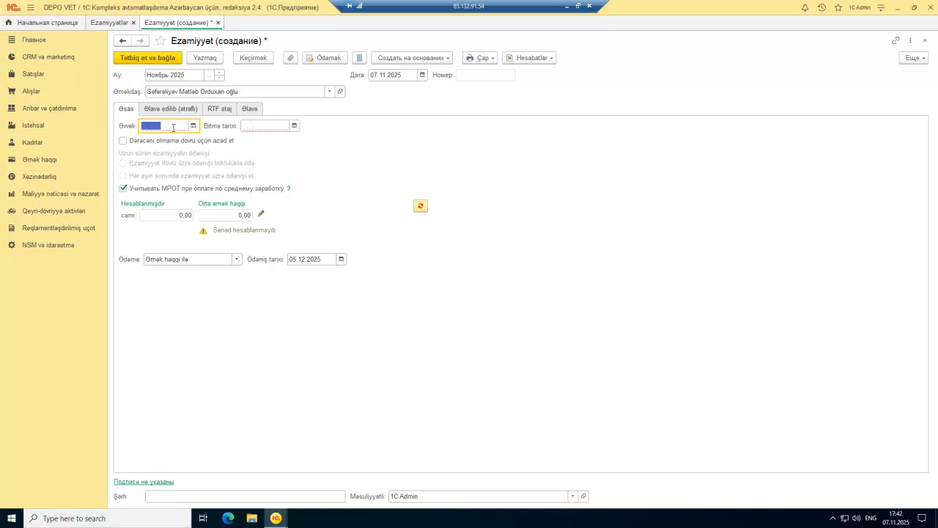
pyautogui.write('0110')
pyautogui.press('Tab')
pyautogui.write('0611')
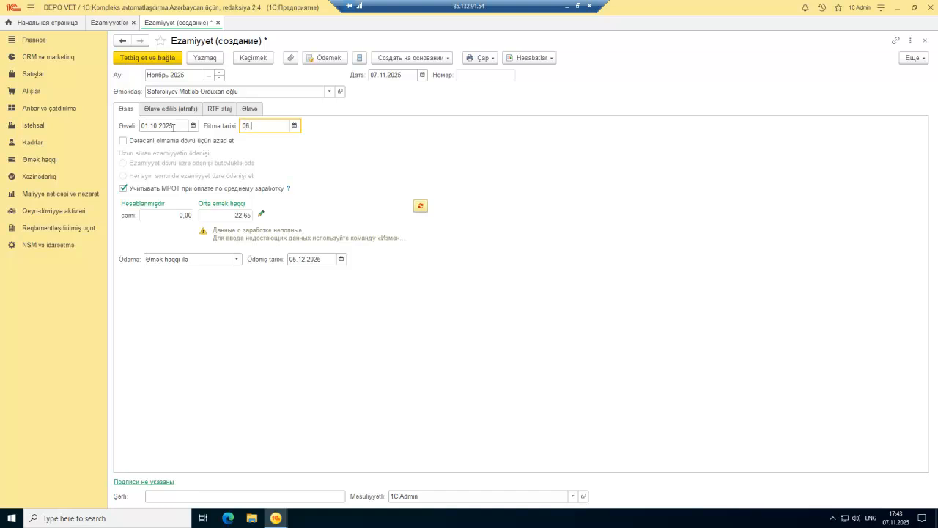
pyautogui.press('Tab')
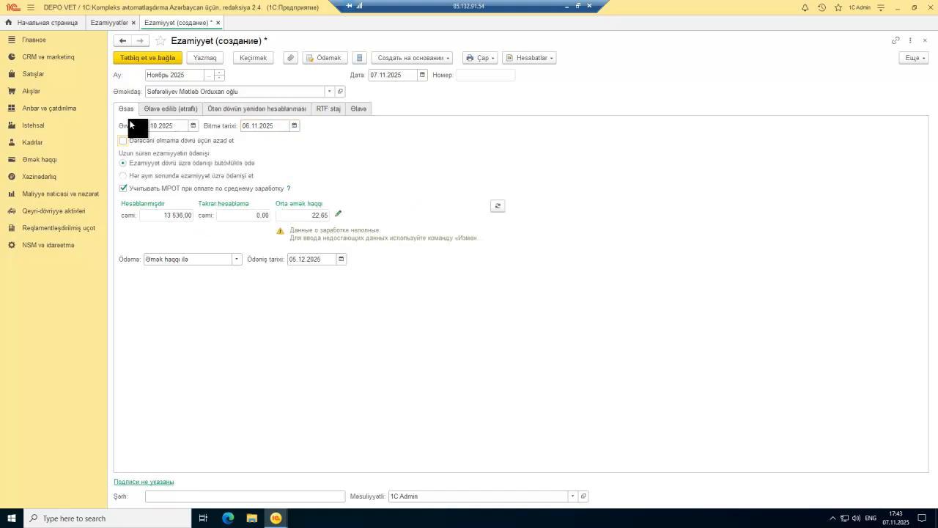
pyautogui.click(140, 127)
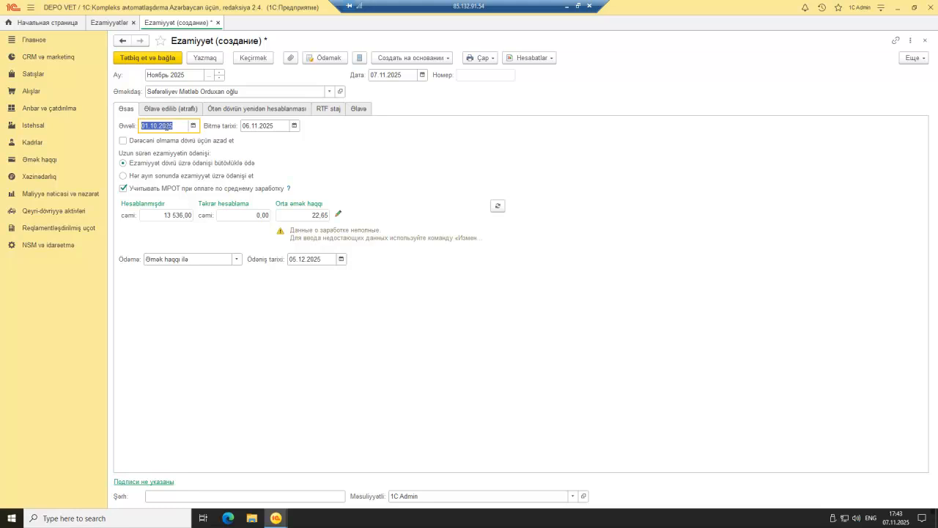
# Step: Erase the year from the Əvvəli start date so it can be retyped as 01.11
pyautogui.click(177, 126)
pyautogui.press('BackSpace')
pyautogui.press('BackSpace')
pyautogui.press('BackSpace')
pyautogui.press('BackSpace')
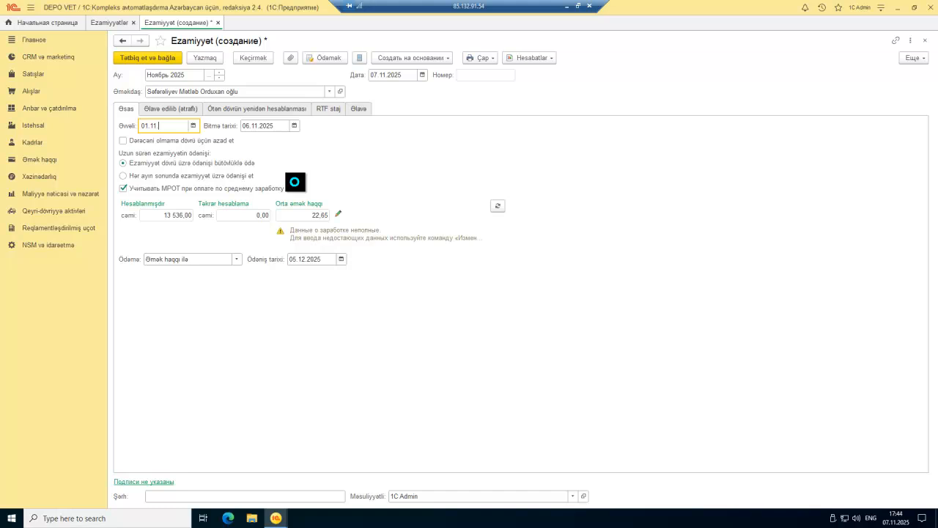
# Step: Confirm the 01.11.2025 start (2 256,00 for 4 days), review the detail tabs, keeping Ноябрь 2025
pyautogui.press('Tab')
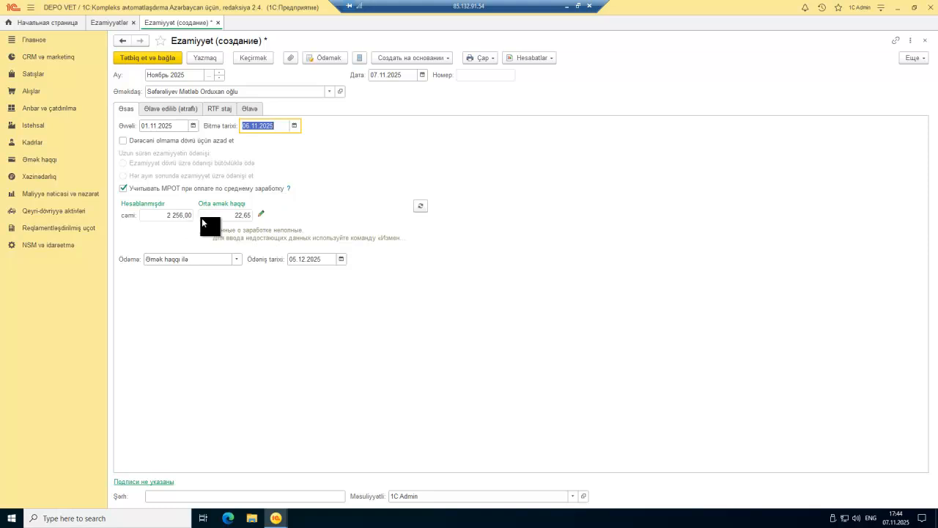
pyautogui.click(174, 109)
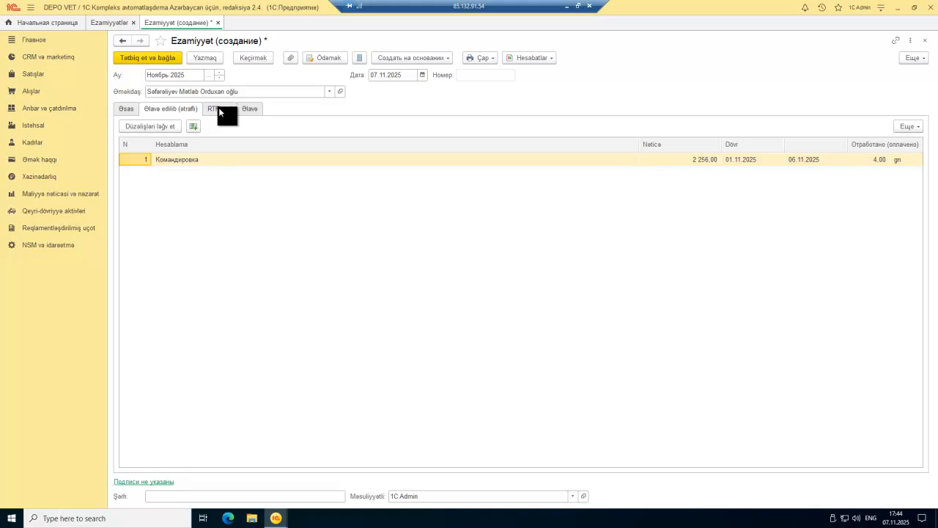
pyautogui.click(219, 109)
pyautogui.click(242, 109)
pyautogui.click(217, 110)
pyautogui.click(187, 108)
pyautogui.click(132, 108)
pyautogui.click(206, 74)
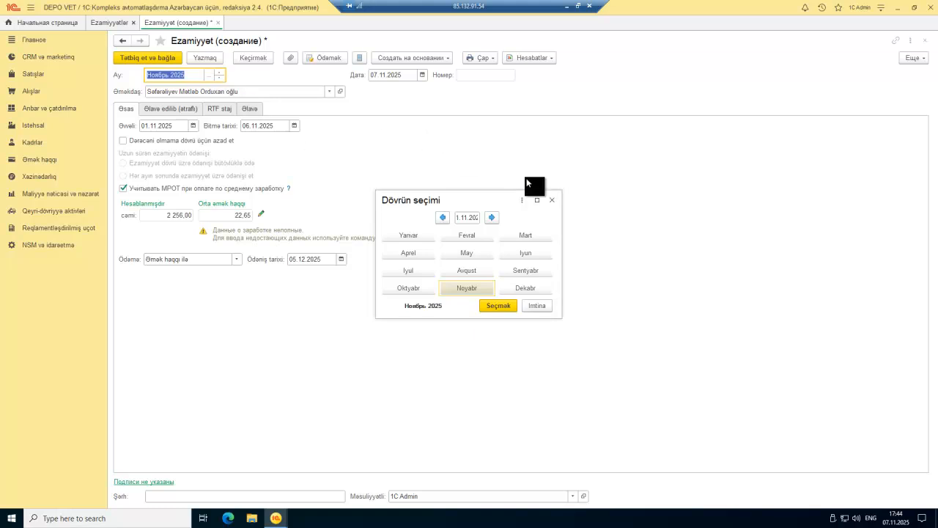
pyautogui.click(553, 203)
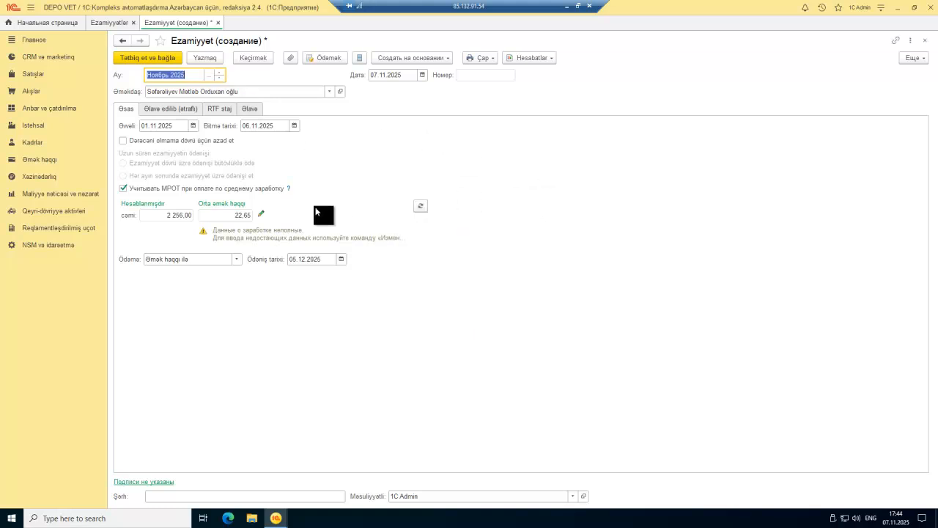
# Step: Inspect the average-wage totals, days and hours worked, then close the data unchanged
pyautogui.click(261, 214)
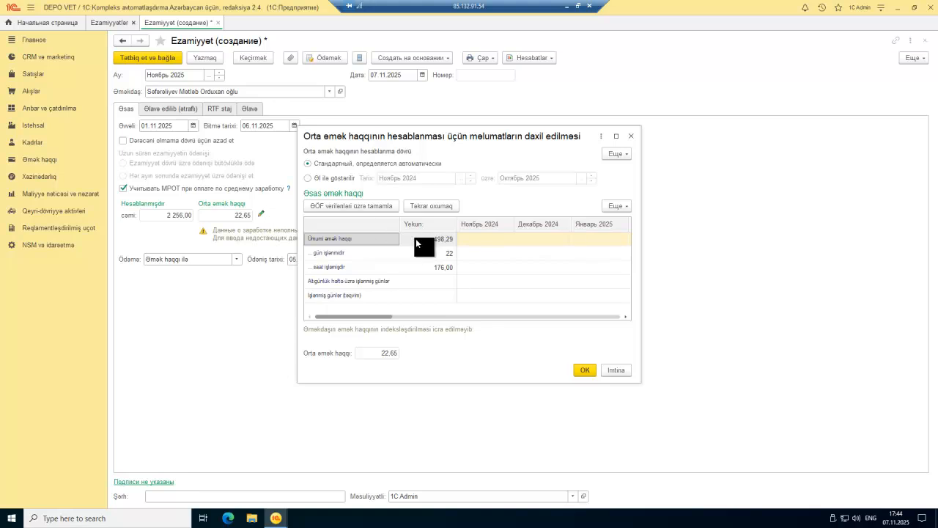
pyautogui.click(440, 239)
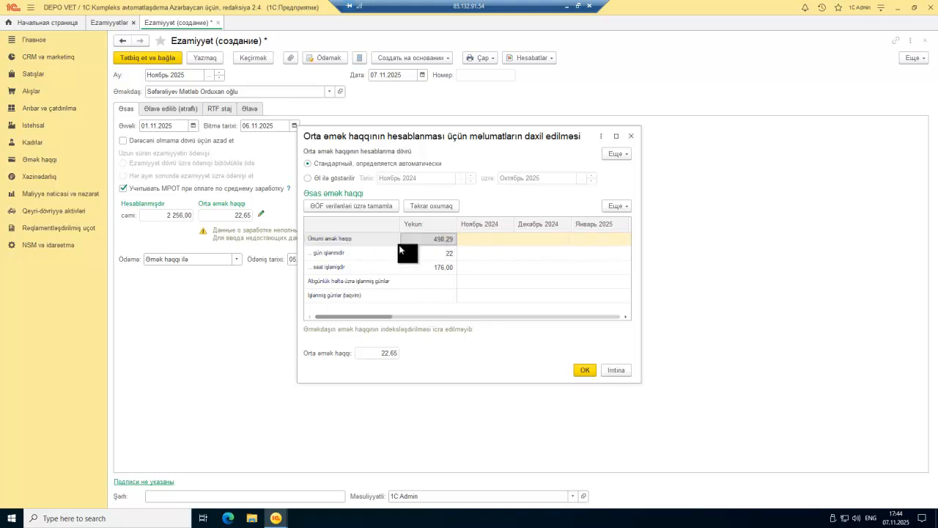
pyautogui.click(346, 254)
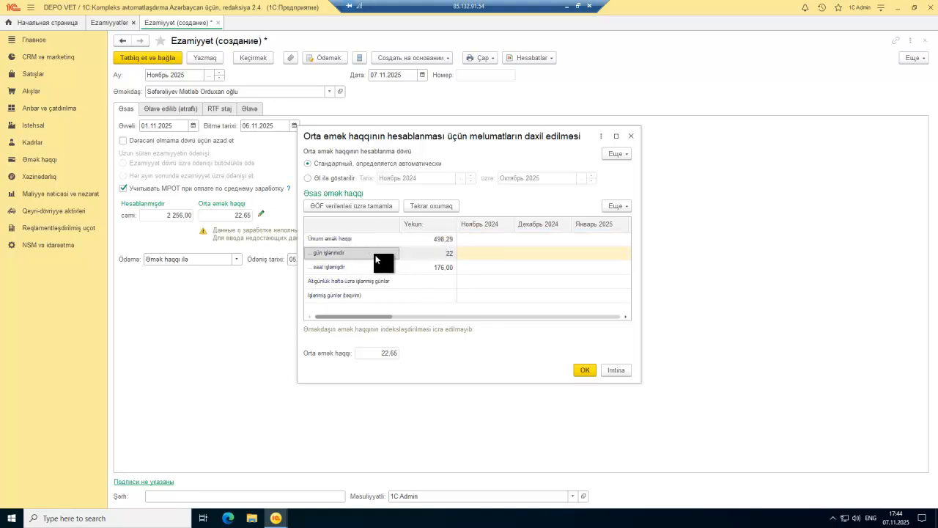
pyautogui.click(631, 135)
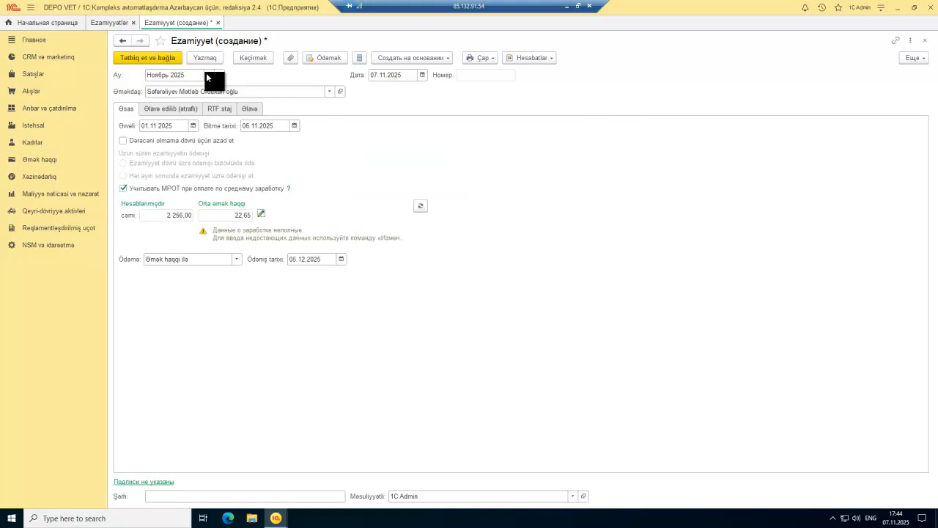
pyautogui.click(220, 93)
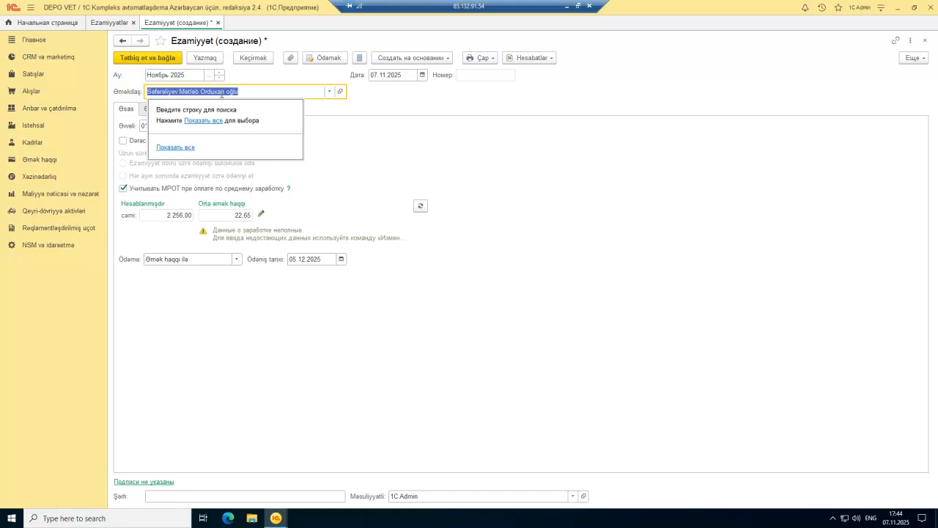
pyautogui.click(422, 205)
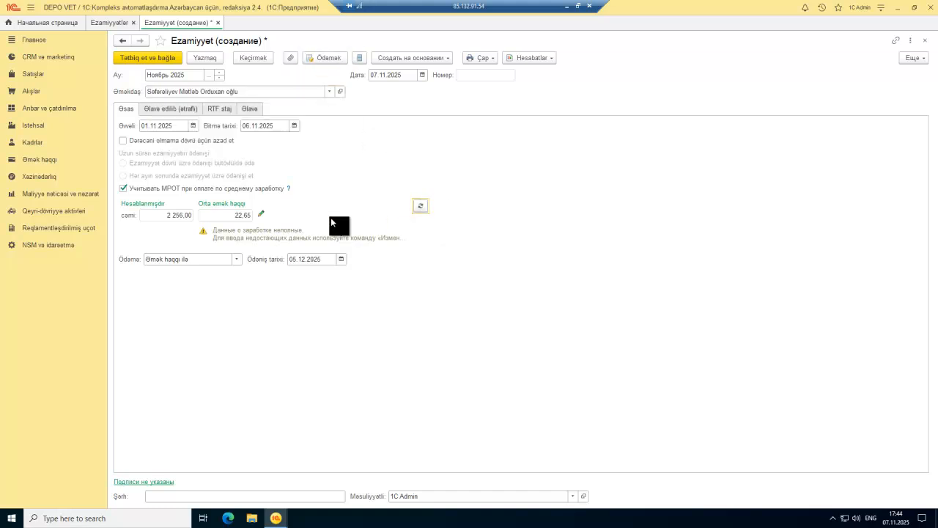
# Step: Base average pay on Ноябрь 2024–Октябрь 2025, making it 28,11, then close the trip document
pyautogui.click(262, 214)
pyautogui.click(443, 254)
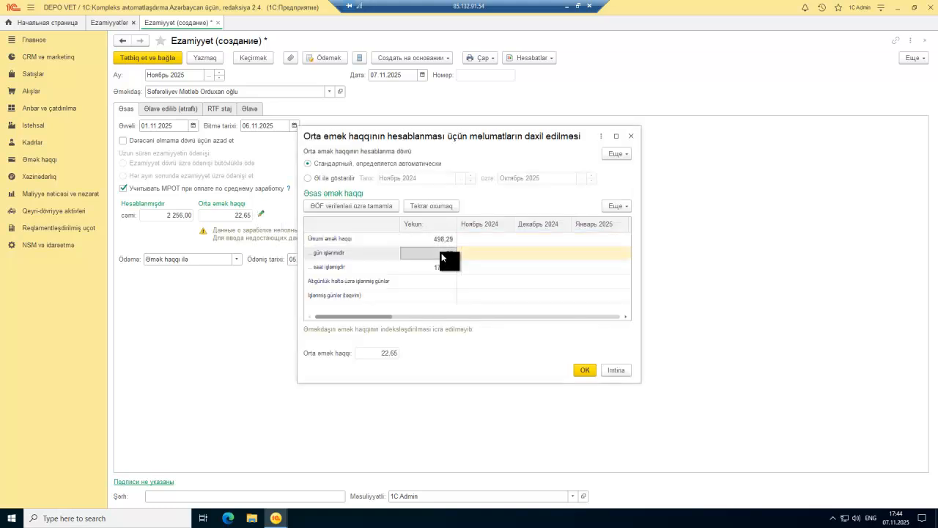
pyautogui.click(444, 267)
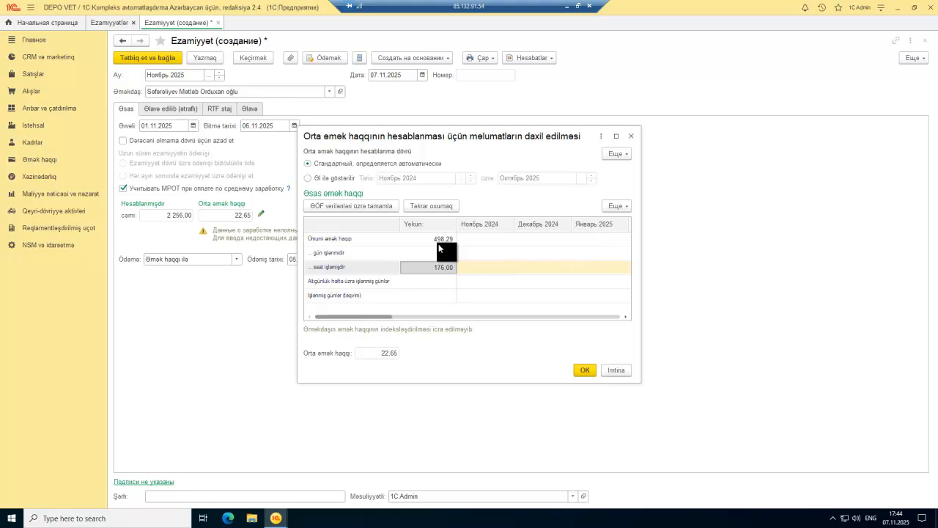
pyautogui.click(374, 205)
pyautogui.click(332, 179)
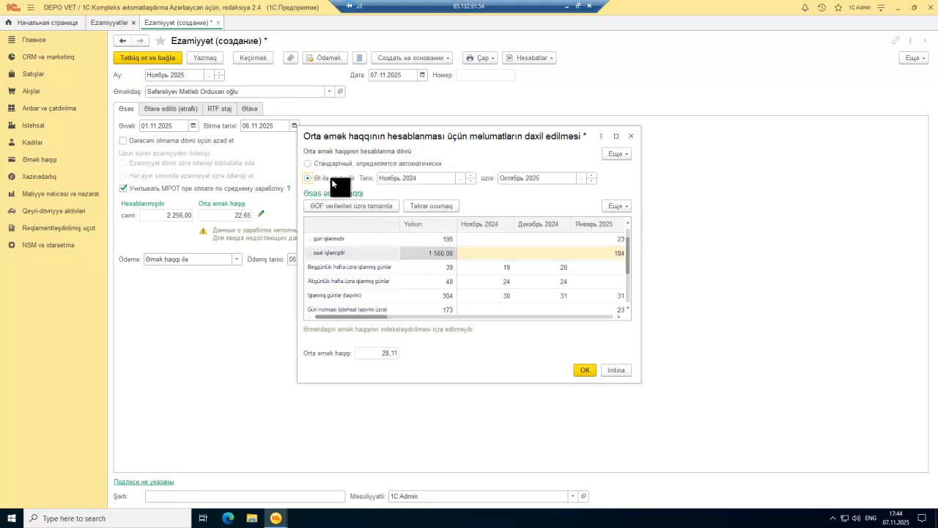
pyautogui.click(460, 178)
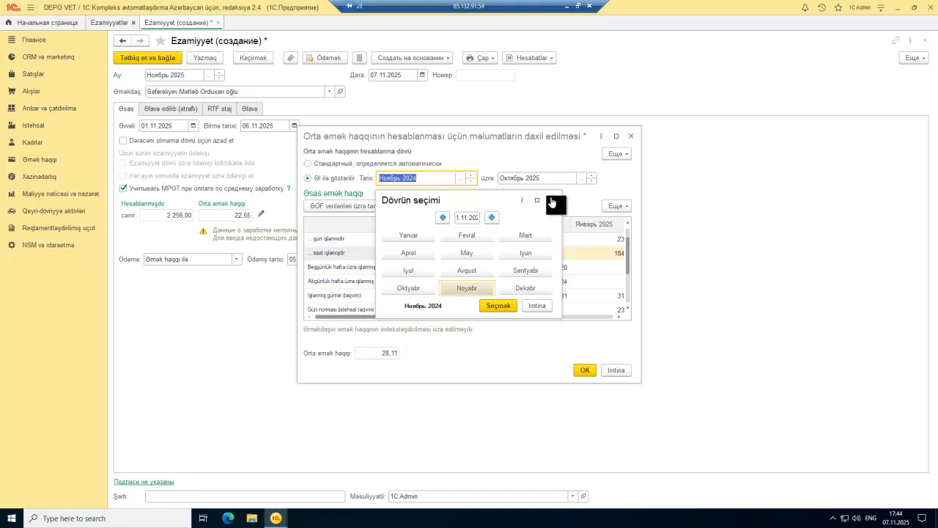
pyautogui.click(580, 177)
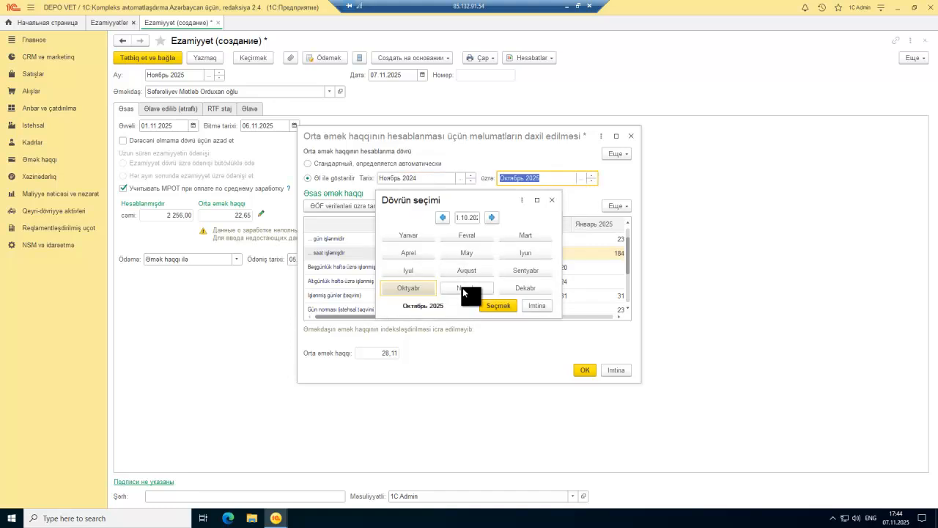
pyautogui.click(462, 286)
pyautogui.click(497, 301)
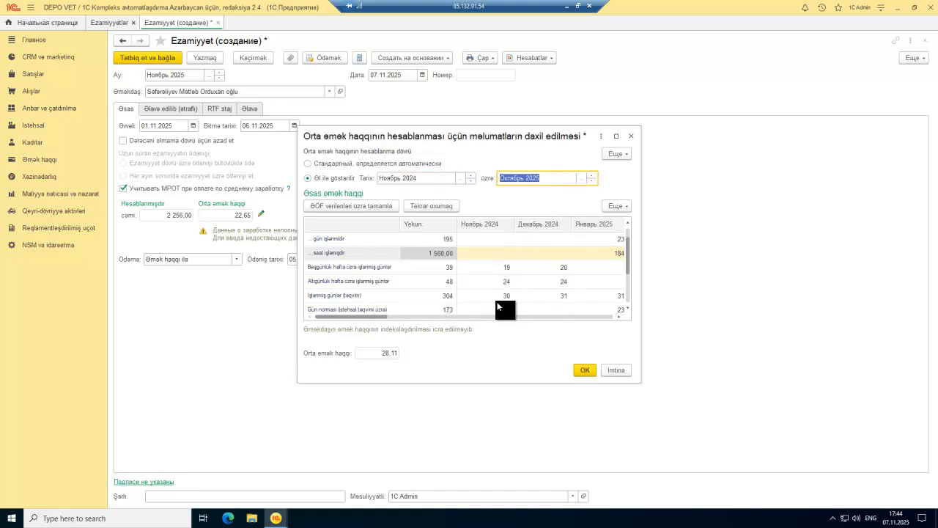
pyautogui.click(586, 371)
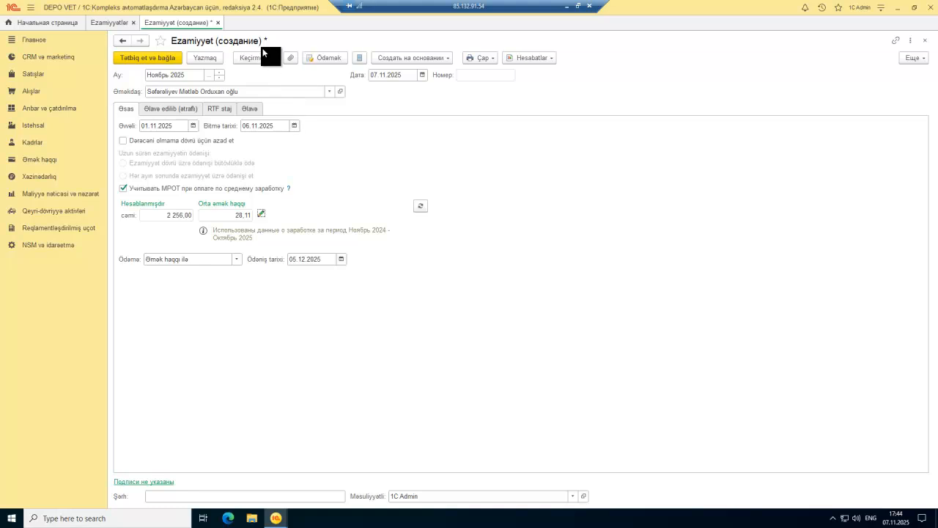
pyautogui.click(218, 22)
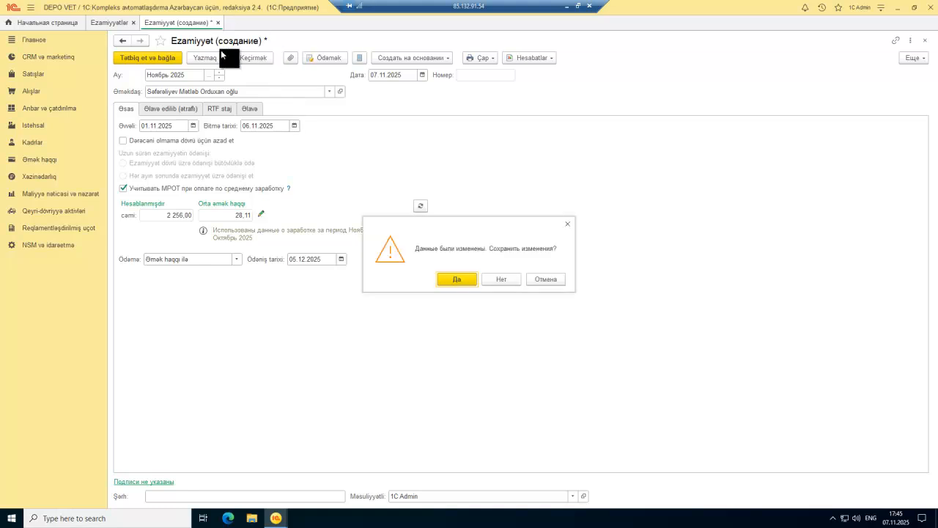
# Step: Discard the old trip document and enter 01.11 to 06.11 as the new trip dates
pyautogui.click(505, 276)
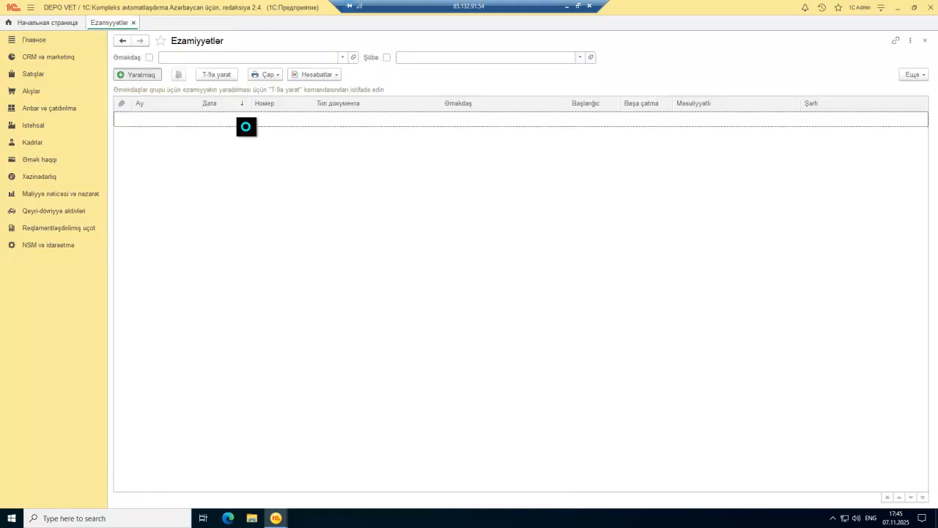
pyautogui.click(168, 125)
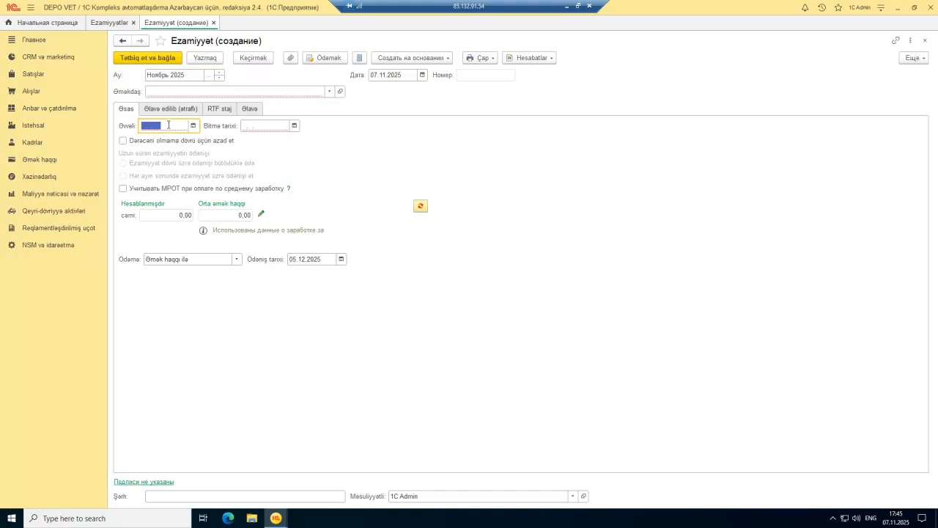
pyautogui.write('01.11.')
pyautogui.press('Tab')
pyautogui.write('06.11')
pyautogui.press('Tab')
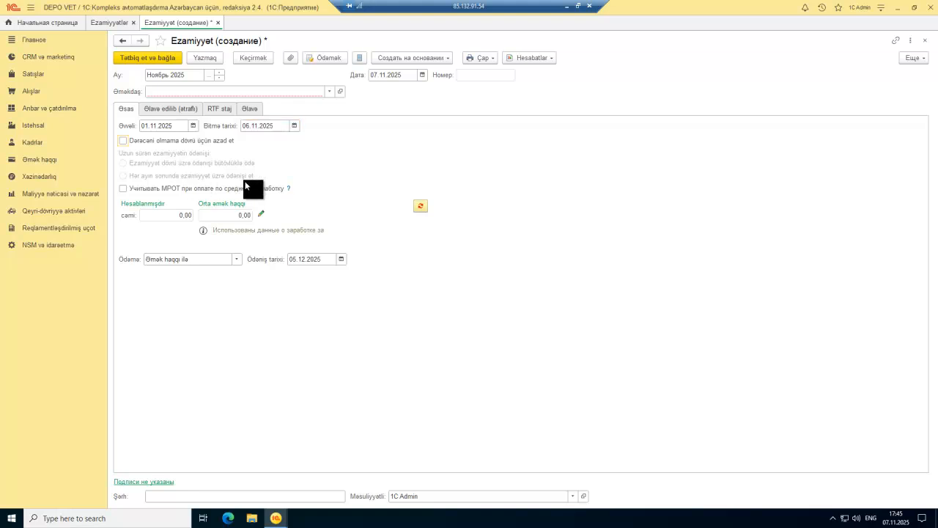
# Step: Paste in the travelling employee and recalculate the trip pay to 2 256,00 at 22,65 average
pyautogui.click(299, 93)
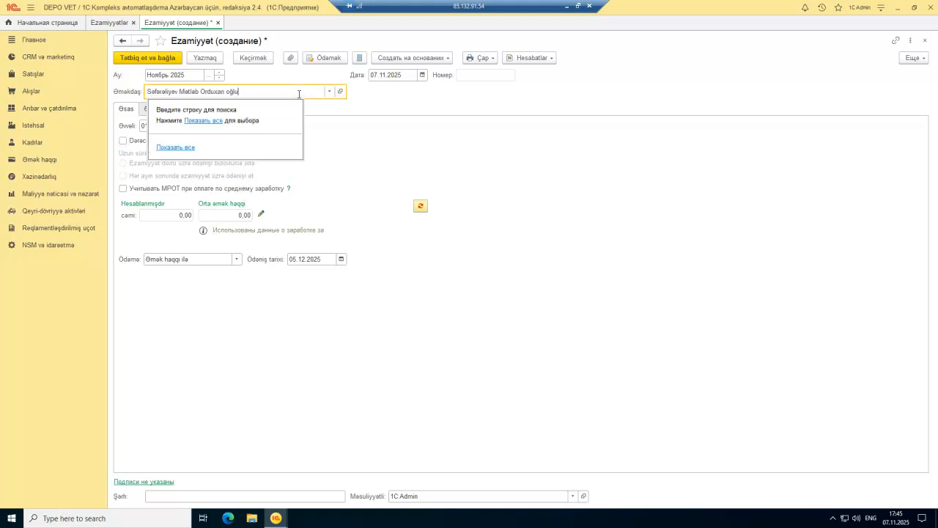
pyautogui.press('Tab')
pyautogui.click(418, 209)
# Step: Inspect the average-salary days and hours data, then review the detailed accrual and territorial conditions tabs
pyautogui.click(260, 213)
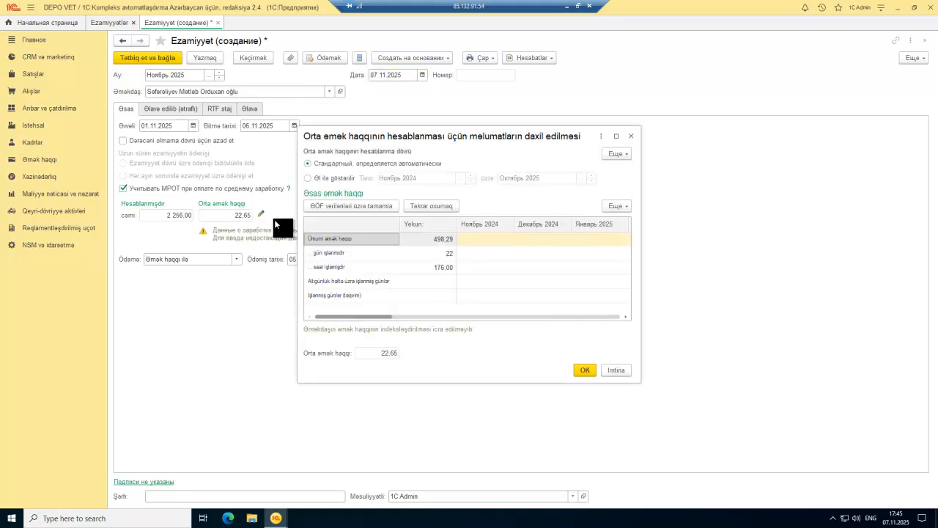
pyautogui.click(444, 254)
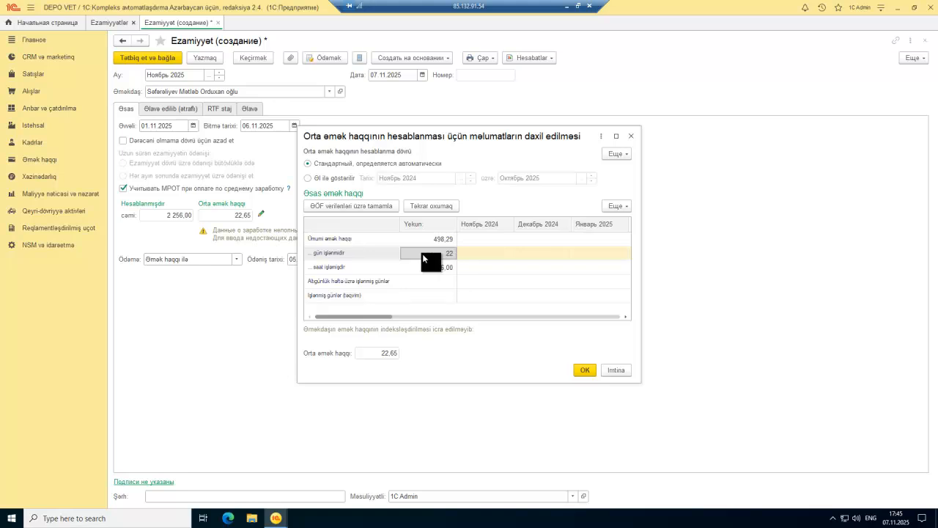
pyautogui.click(424, 271)
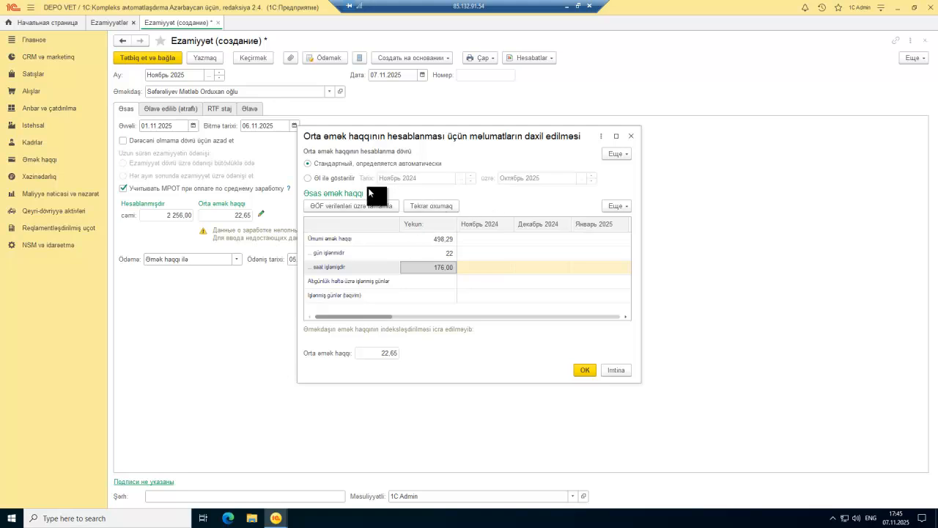
pyautogui.click(631, 135)
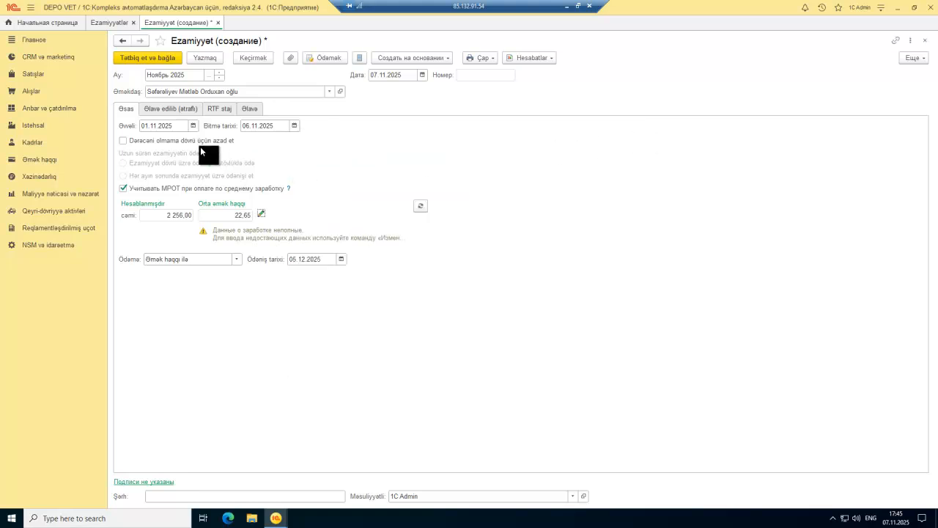
pyautogui.click(180, 112)
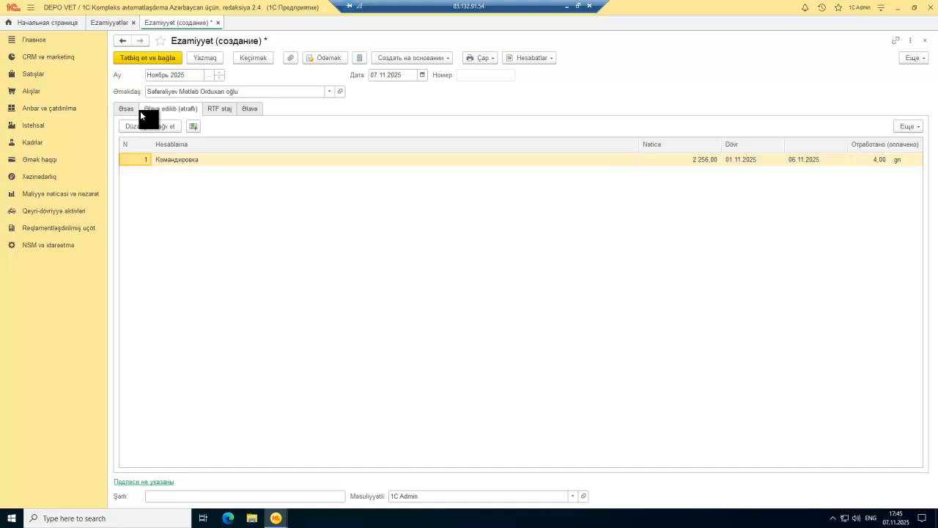
pyautogui.click(217, 112)
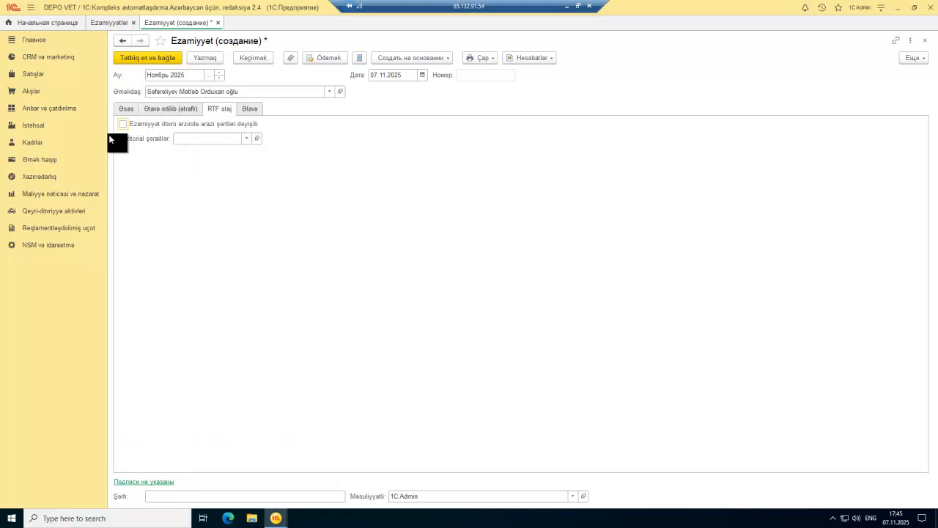
pyautogui.click(125, 110)
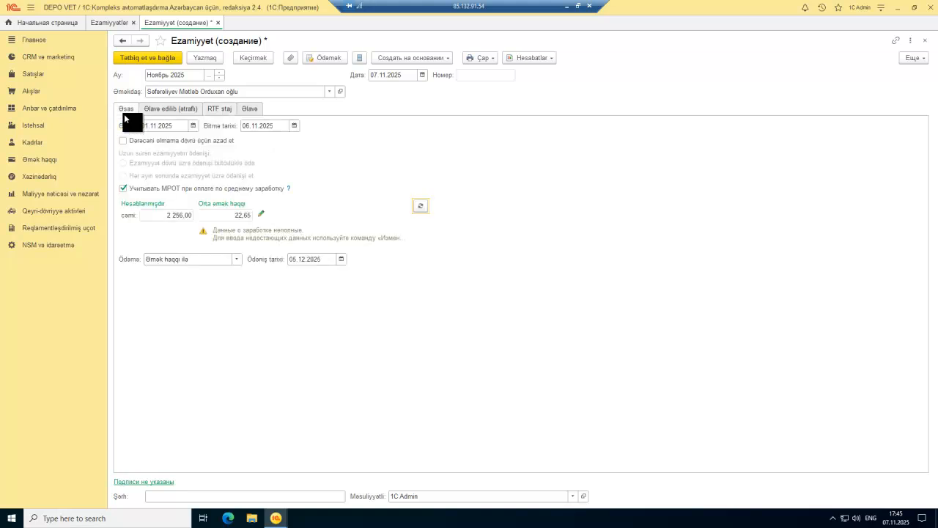
# Step: Set September 2025 days worked to 6 (264 hours), raising average pay to 83,05
pyautogui.click(261, 215)
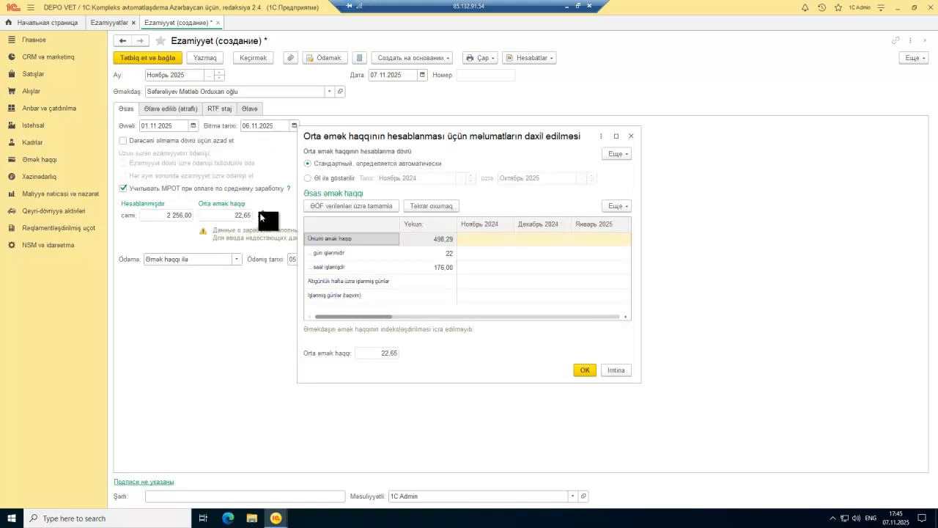
pyautogui.click(437, 254)
pyautogui.moveTo(398, 311); pyautogui.dragTo(621, 311)
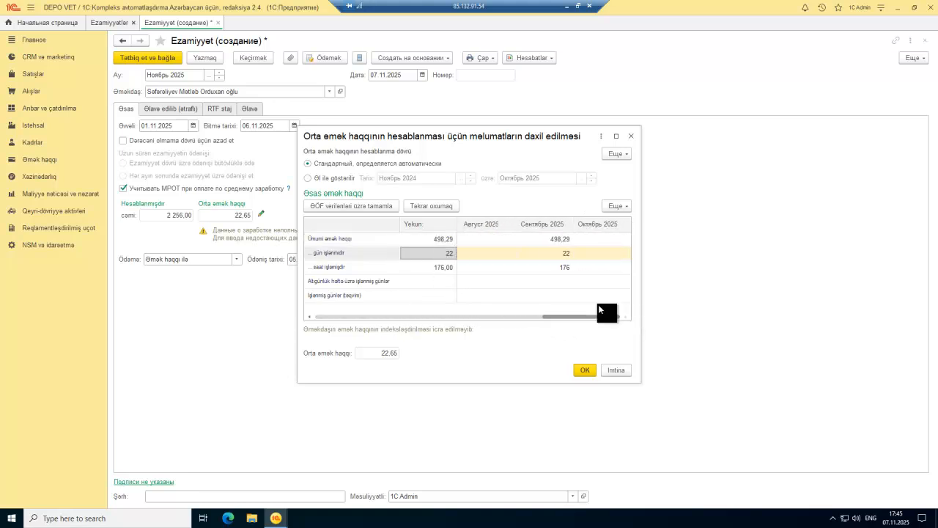
pyautogui.doubleClick(544, 252)
pyautogui.write('4')
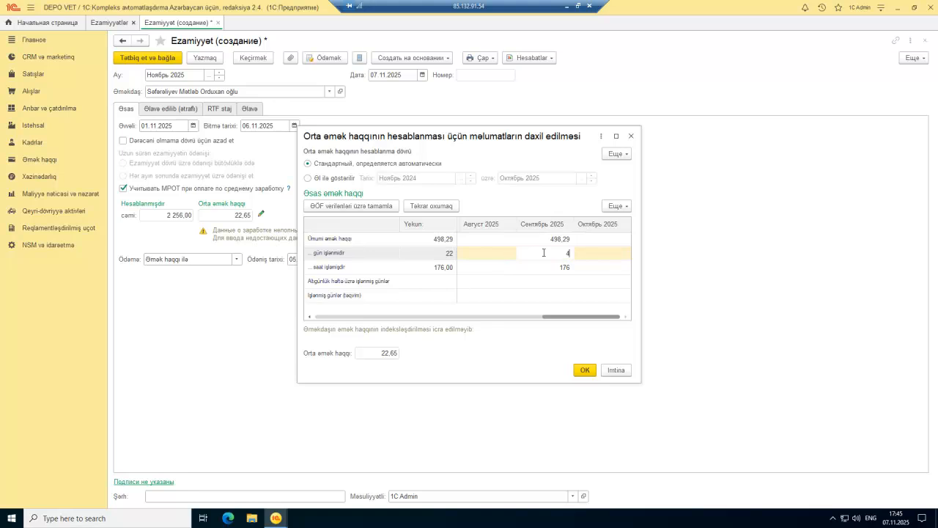
pyautogui.press('Return')
pyautogui.doubleClick(543, 252)
pyautogui.write('6')
pyautogui.press('Return')
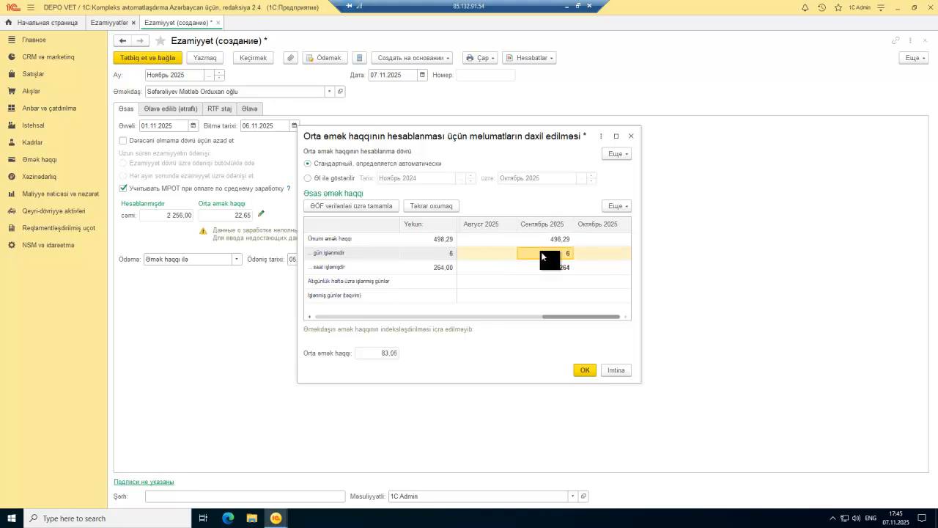
pyautogui.click(582, 369)
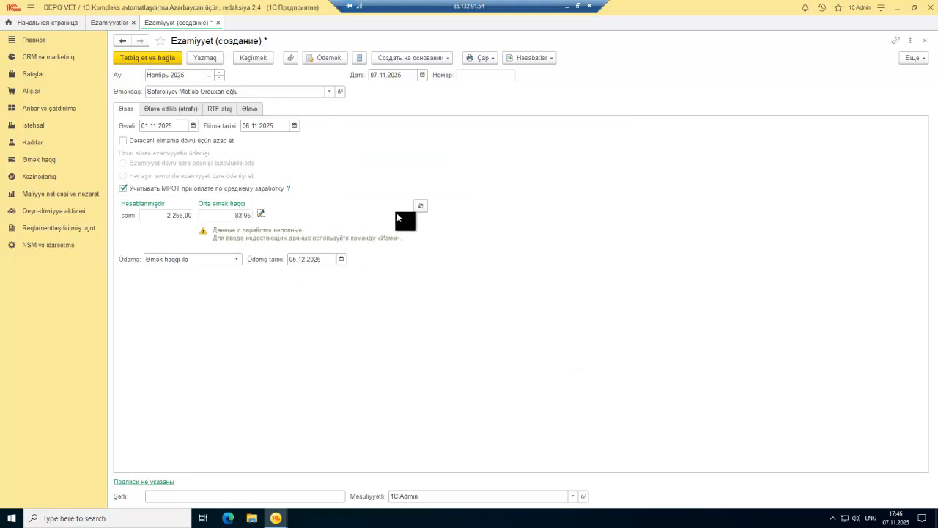
# Step: Recalculate the trip payment using the current average salary amount
pyautogui.click(420, 204)
pyautogui.doubleClick(234, 215)
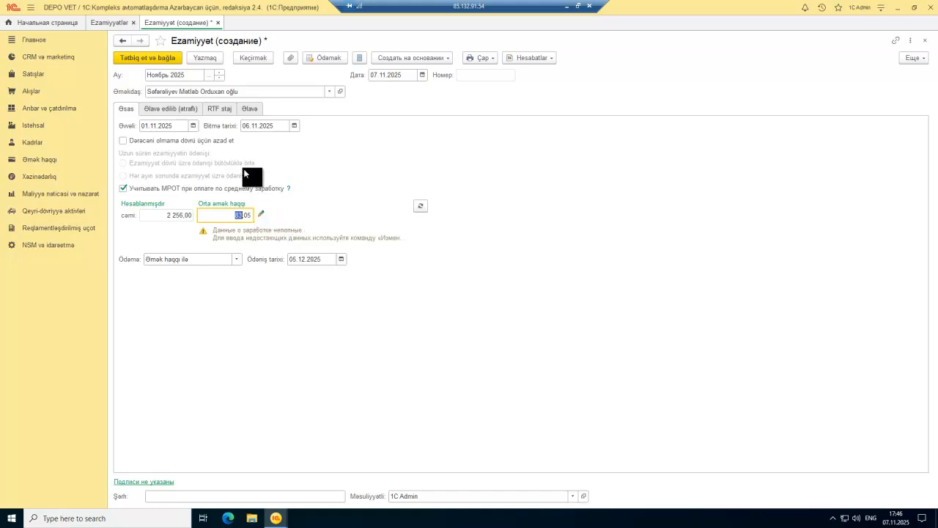
pyautogui.click(421, 206)
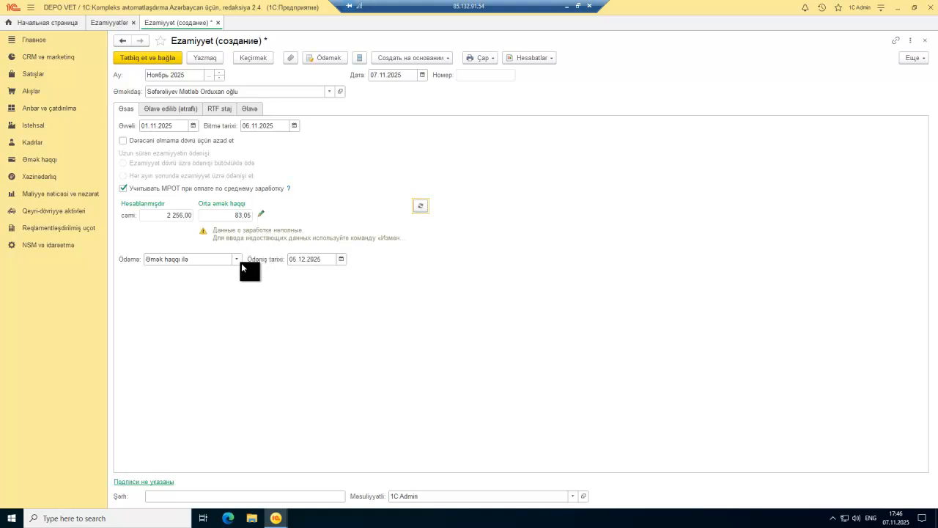
# Step: Set the payment date to 07.11.2025, recalculate, and reopen the average-wage data (83,05)
pyautogui.click(340, 259)
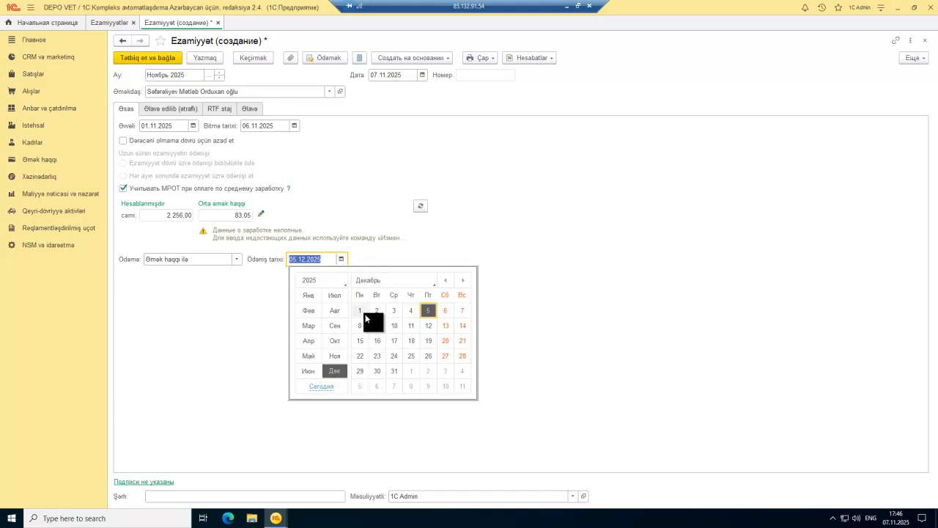
pyautogui.click(404, 279)
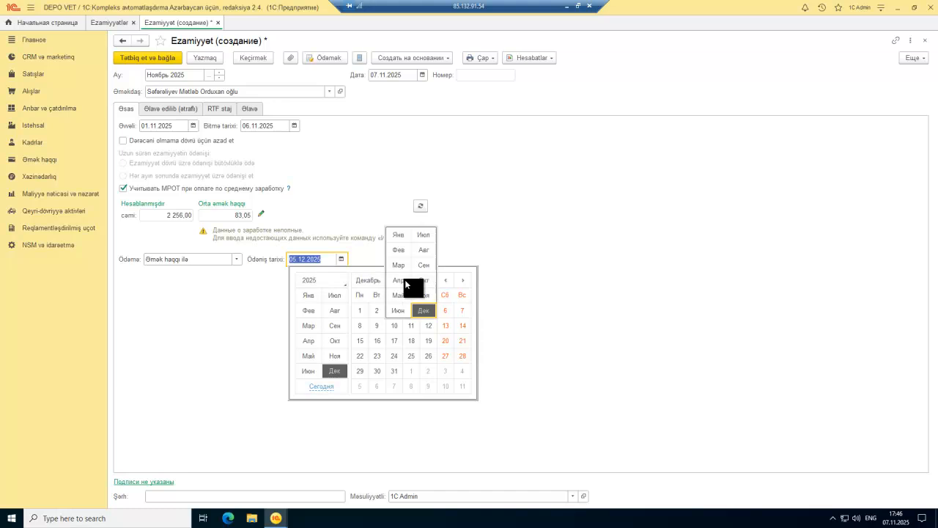
pyautogui.click(422, 295)
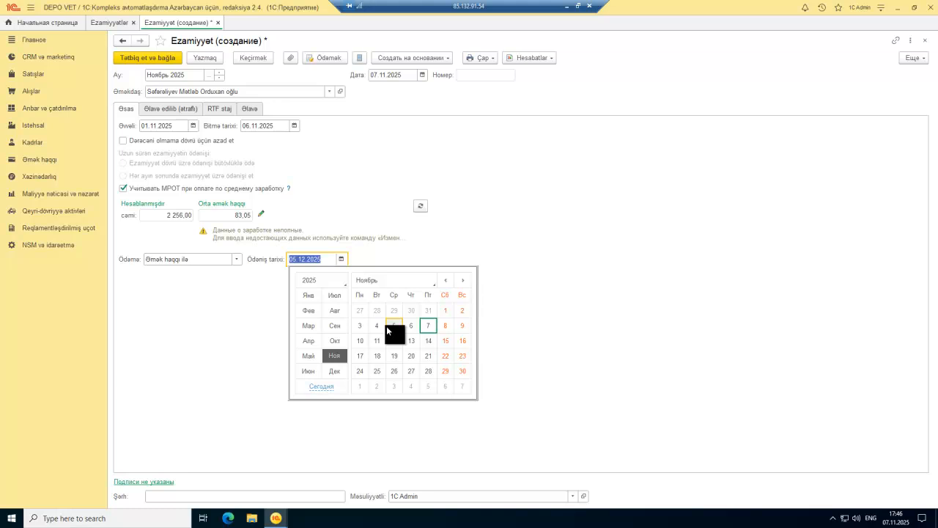
pyautogui.click(428, 326)
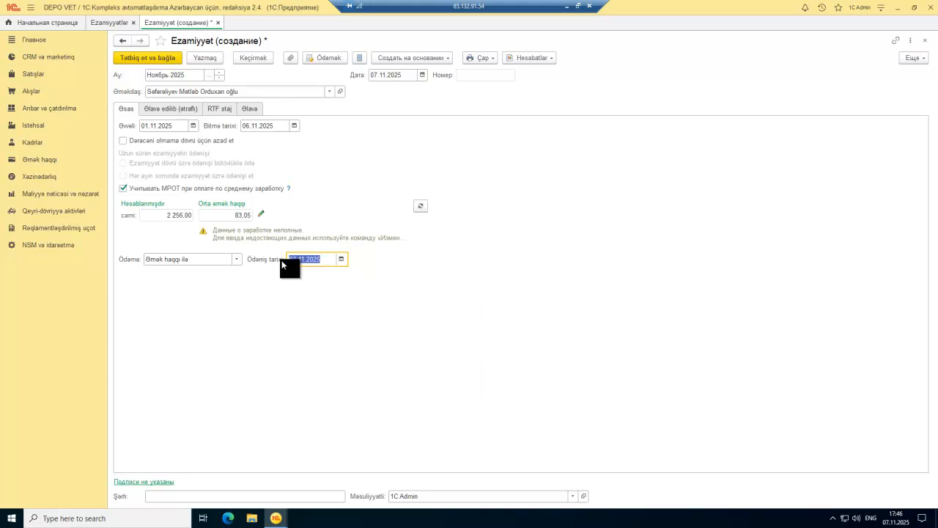
pyautogui.click(420, 206)
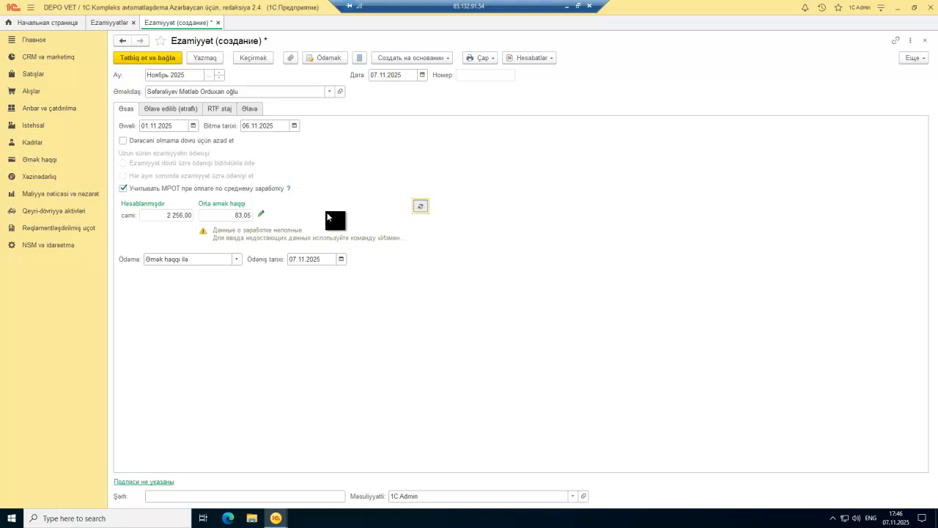
pyautogui.click(262, 213)
# Step: Inspect September 2025 days, hours and total salary unchanged, then confirm the 83,05 average with OK
pyautogui.click(415, 253)
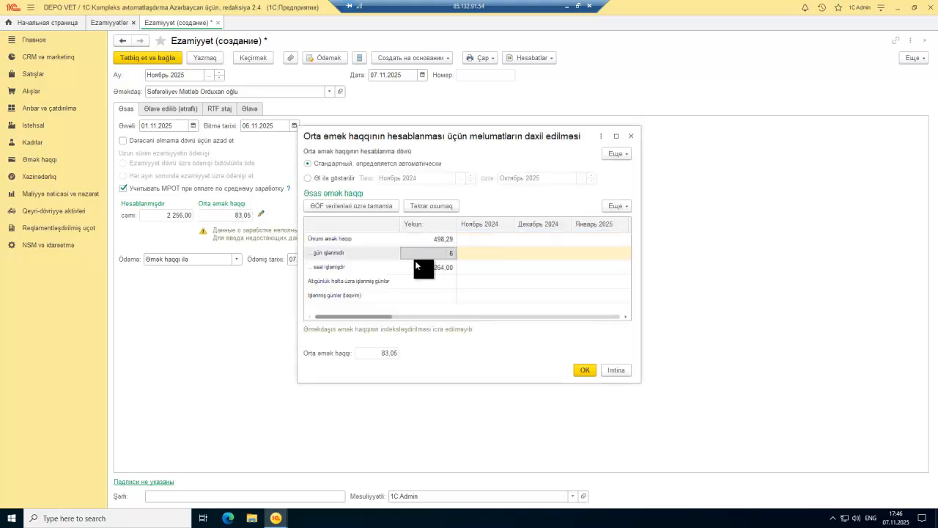
pyautogui.click(414, 267)
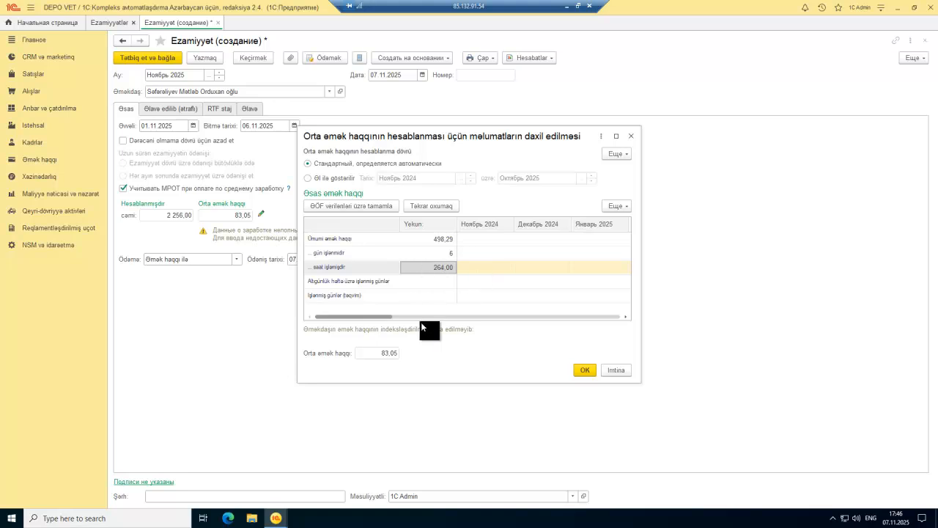
pyautogui.moveTo(381, 318); pyautogui.dragTo(616, 318)
pyautogui.click(559, 267)
pyautogui.click(559, 266)
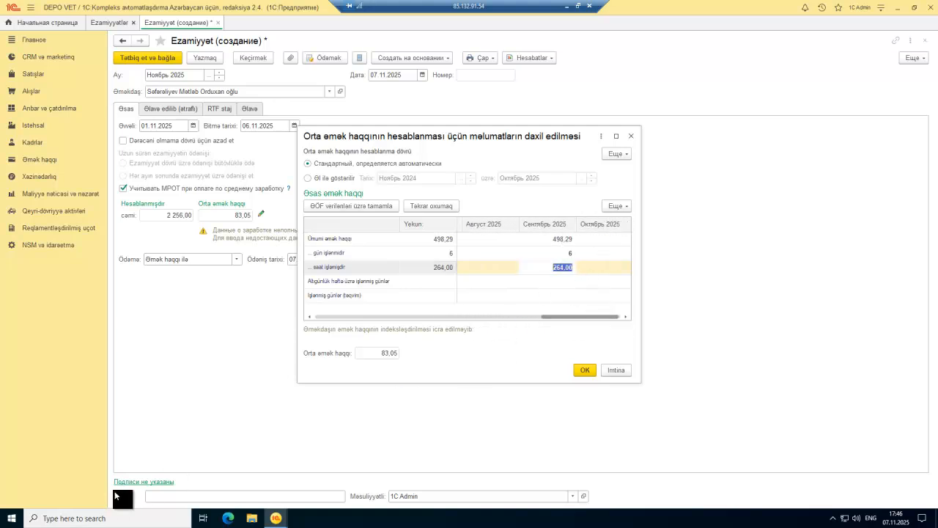
pyautogui.click(557, 256)
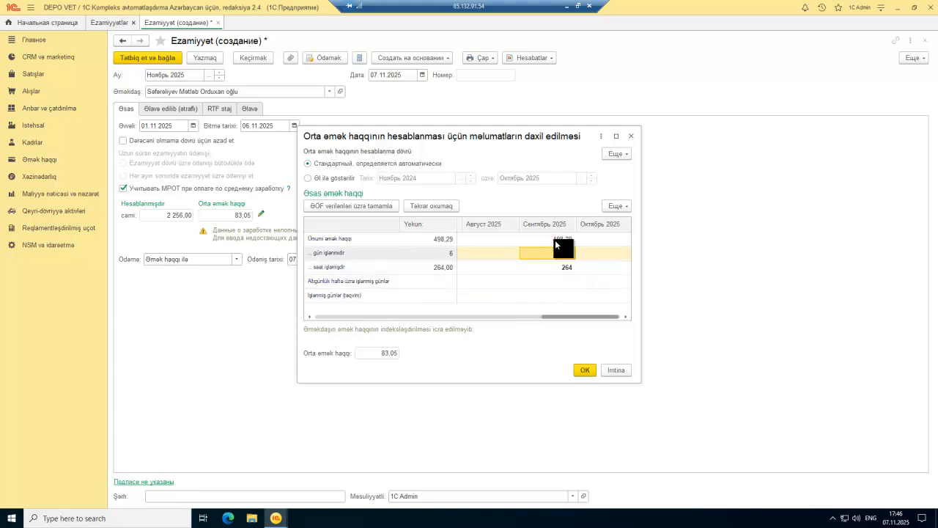
pyautogui.doubleClick(555, 240)
pyautogui.click(547, 253)
pyautogui.click(543, 238)
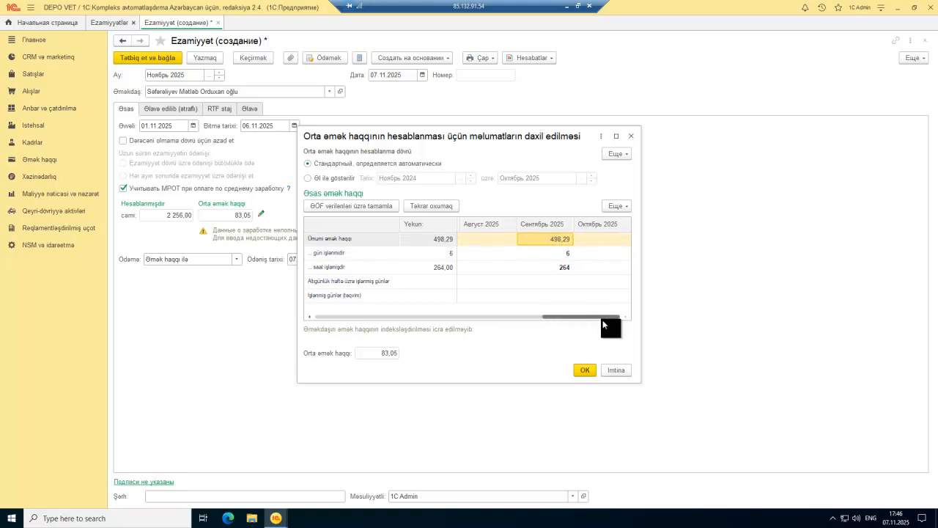
pyautogui.moveTo(587, 316); pyautogui.dragTo(303, 323)
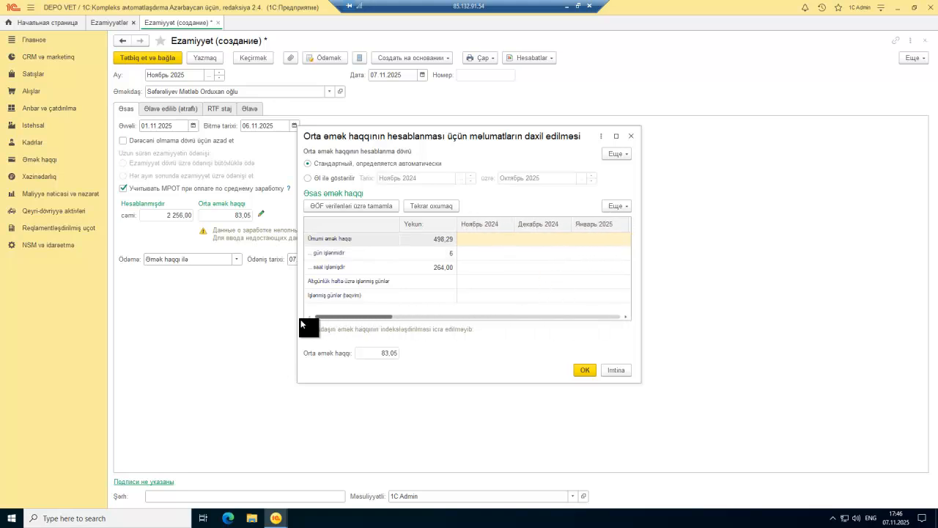
pyautogui.click(380, 356)
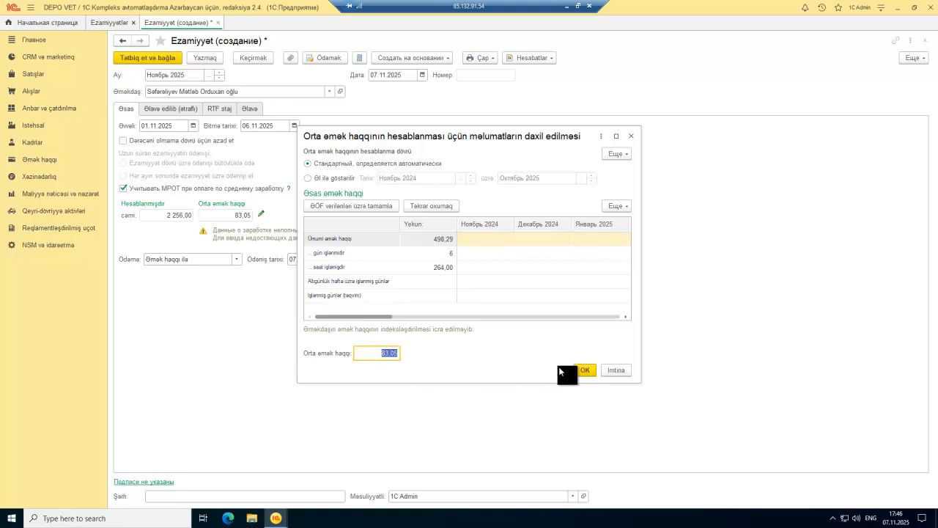
pyautogui.click(580, 367)
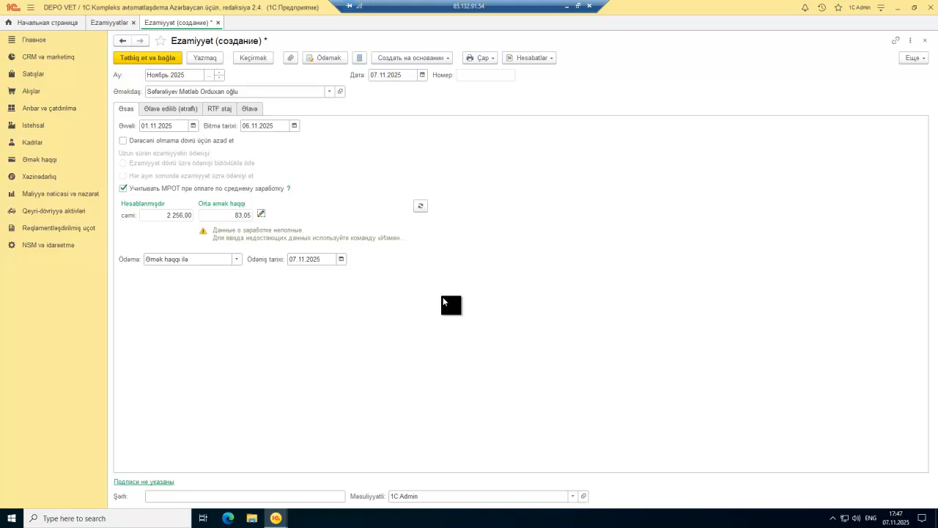
# Step: Browse the Əlavə edilib, RTF staj and Əlavə tabs of the trip document
pyautogui.click(179, 108)
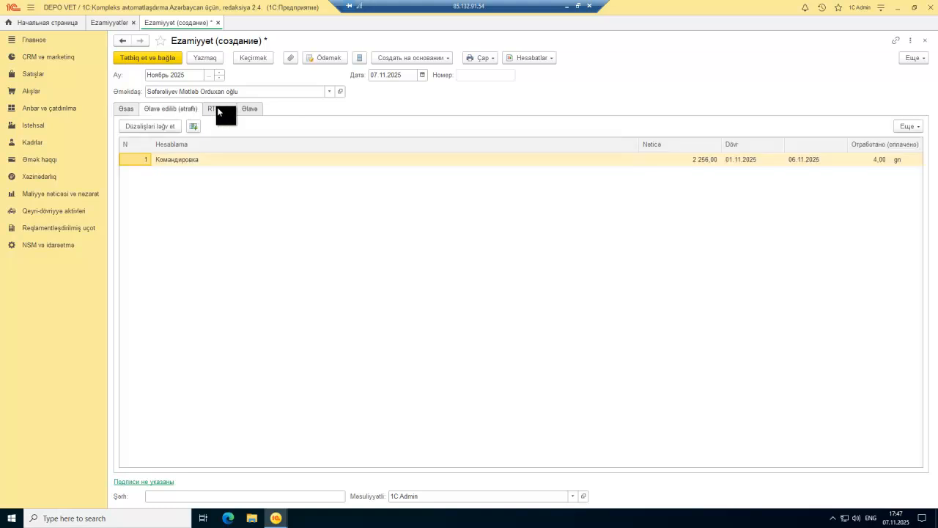
pyautogui.click(217, 109)
pyautogui.click(253, 109)
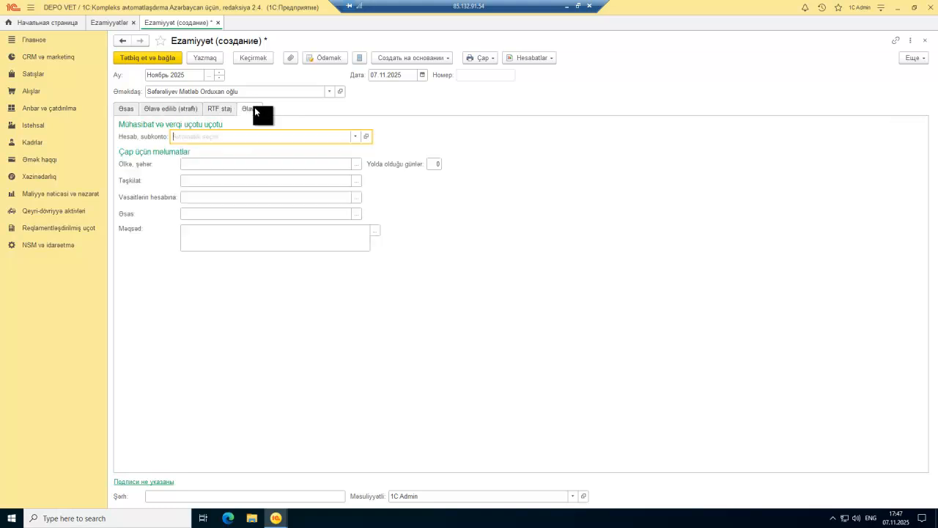
pyautogui.click(214, 109)
pyautogui.click(181, 109)
pyautogui.click(128, 110)
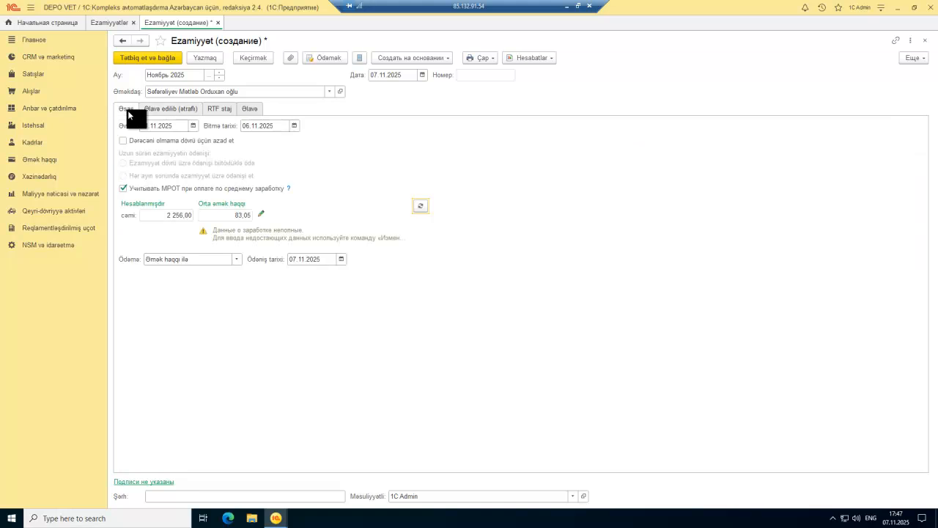
pyautogui.click(176, 110)
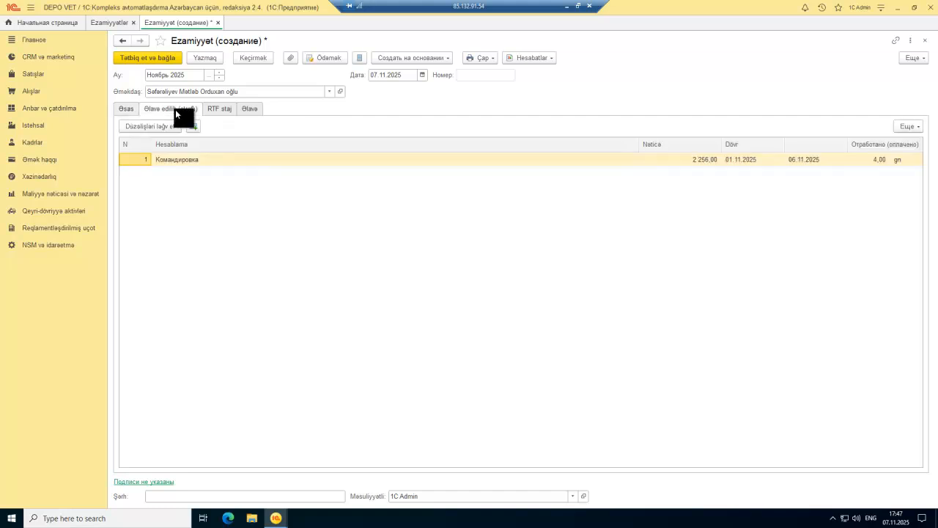
pyautogui.click(247, 110)
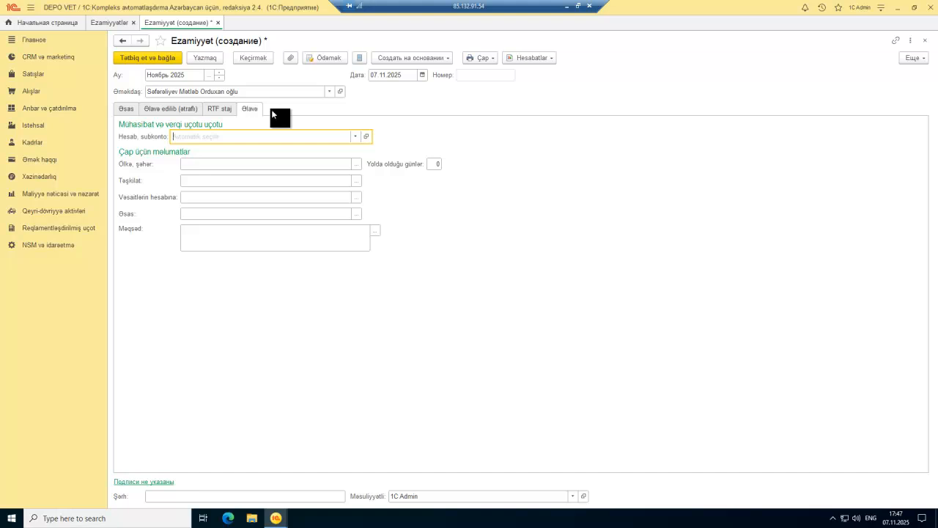
pyautogui.click(127, 110)
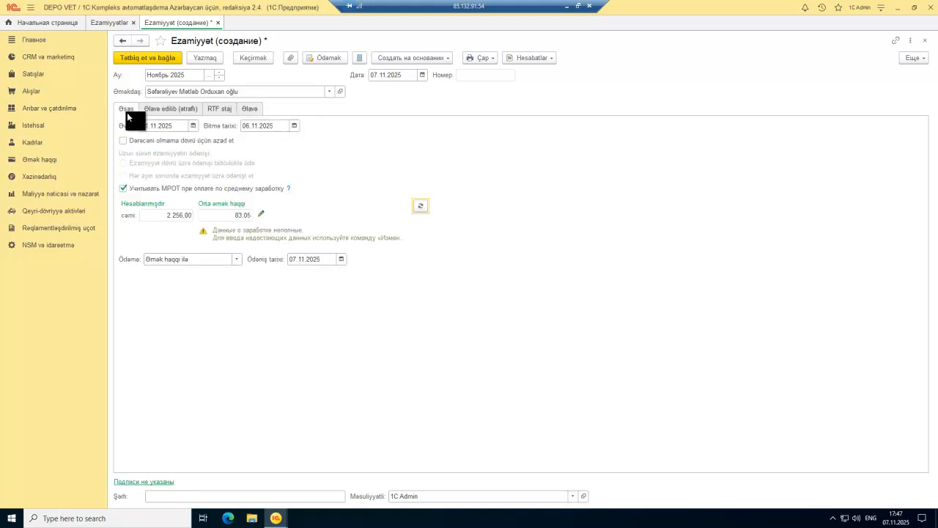
# Step: Check the 2 256,00 accrued total and average earnings, then close the trip without saving
pyautogui.click(162, 212)
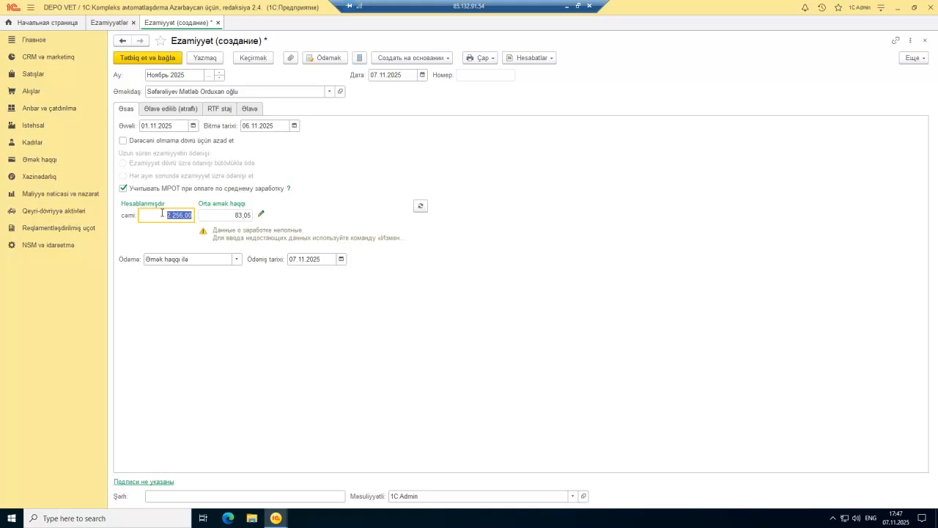
pyautogui.click(261, 214)
pyautogui.press('Escape')
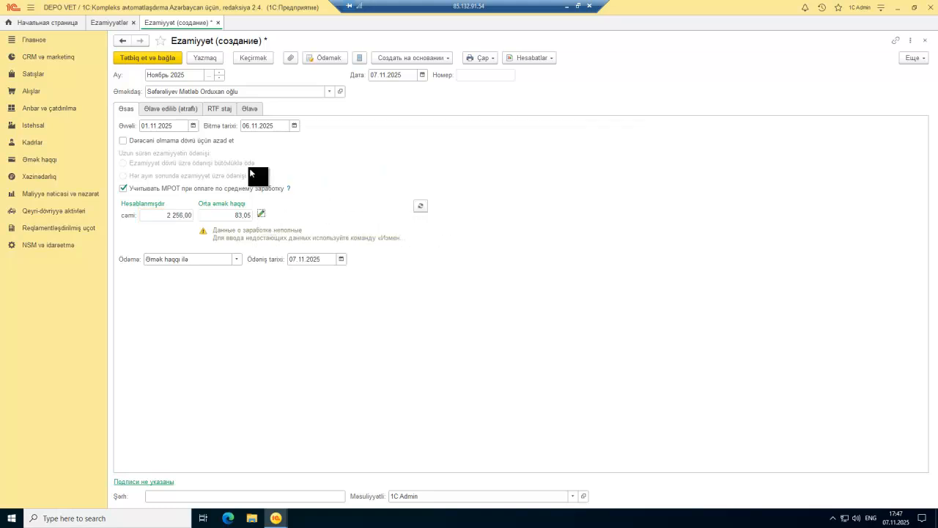
pyautogui.press('Escape')
pyautogui.click(502, 277)
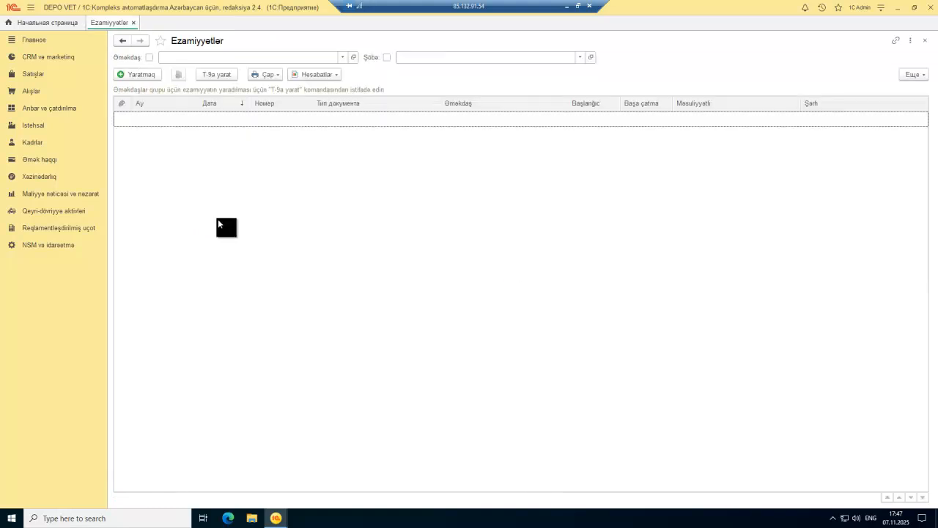
# Step: Close the Ezamiyyətlər list and open Məxaric xəzinə orderləri under Xəzinədarlıq
pyautogui.press('Escape')
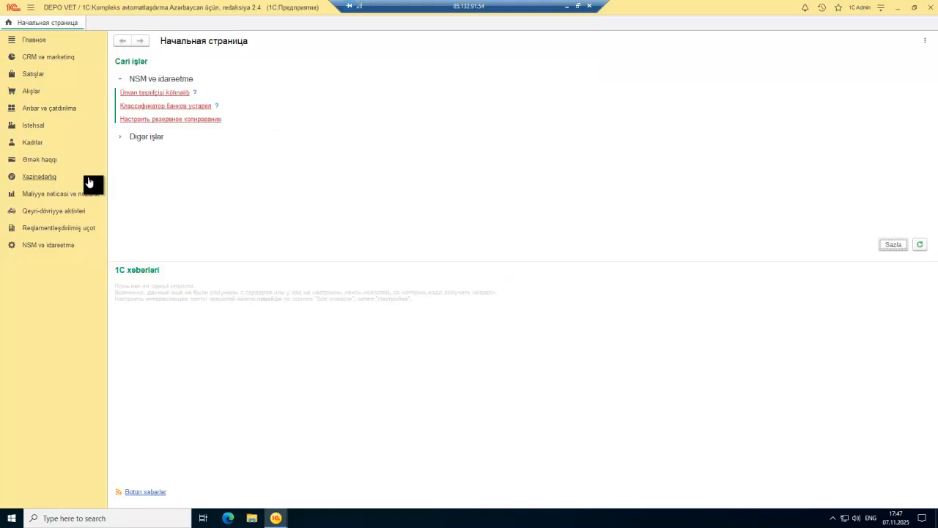
pyautogui.click(30, 92)
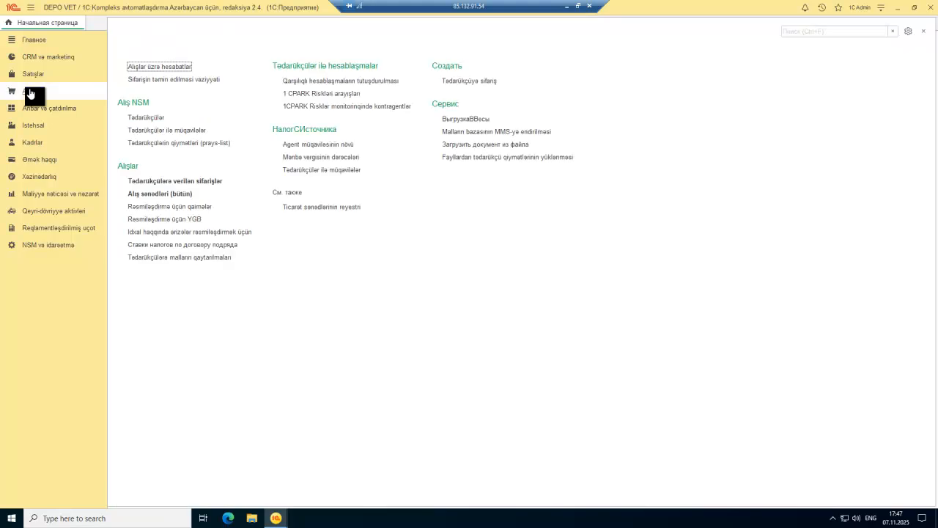
pyautogui.moveTo(31, 78)
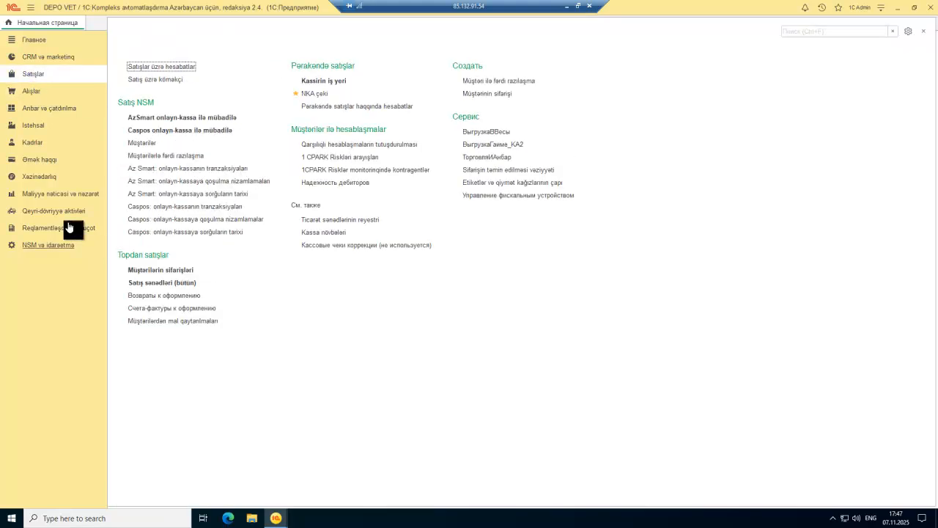
pyautogui.click(46, 180)
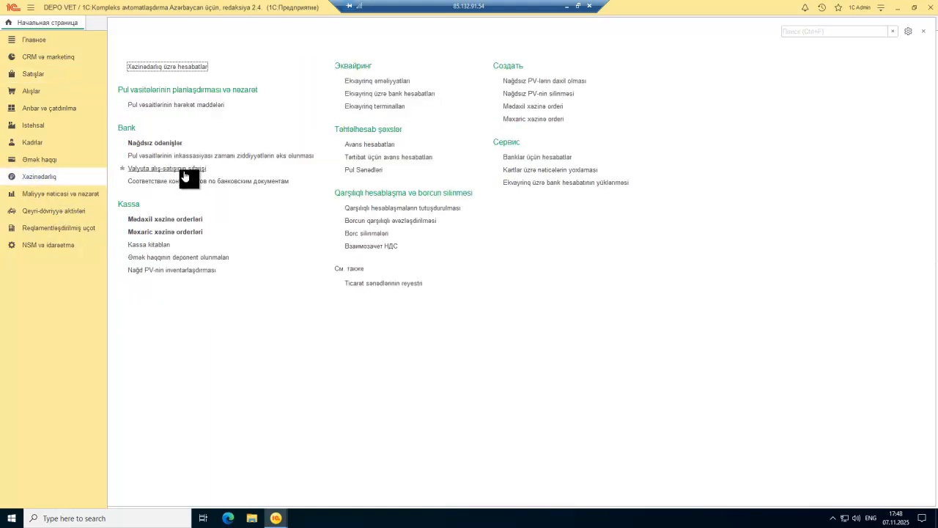
pyautogui.click(186, 232)
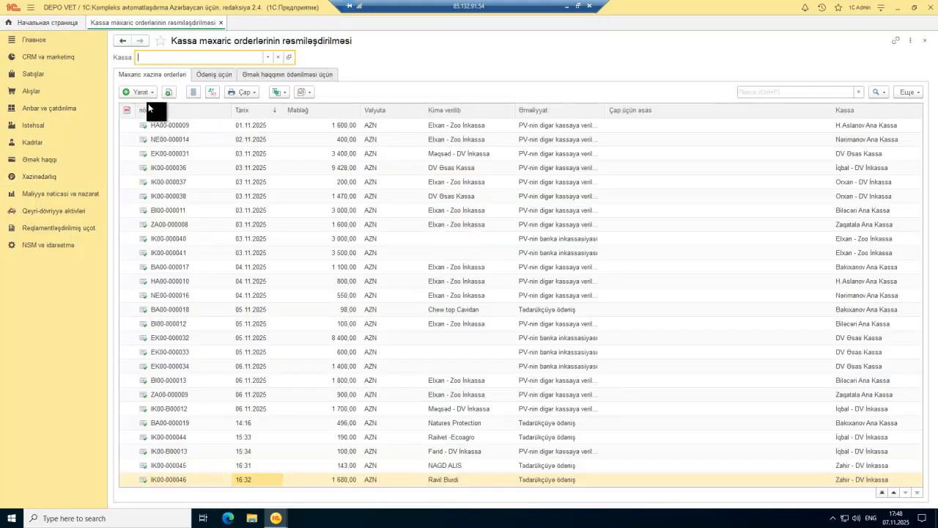
# Step: Create a Hesab verməli şəxsə verilmə cash outflow order from the Yarat menu
pyautogui.click(138, 91)
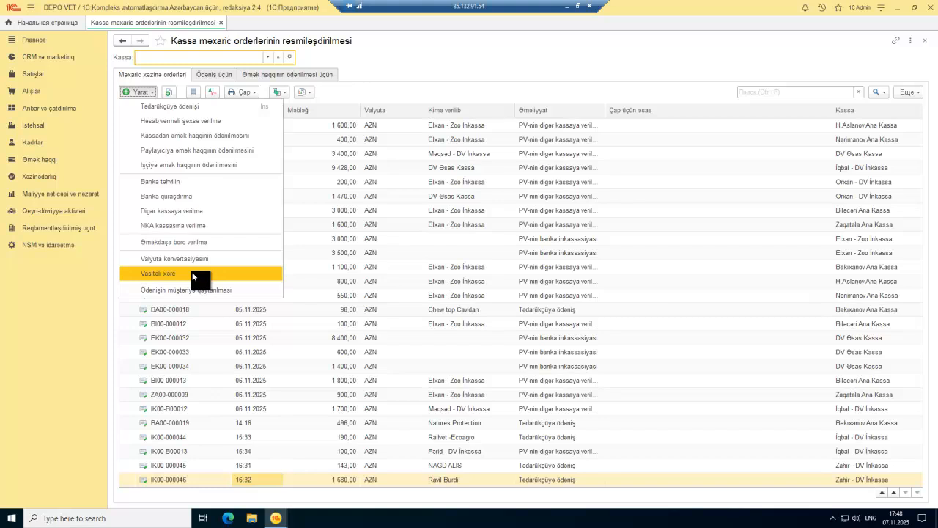
pyautogui.click(186, 118)
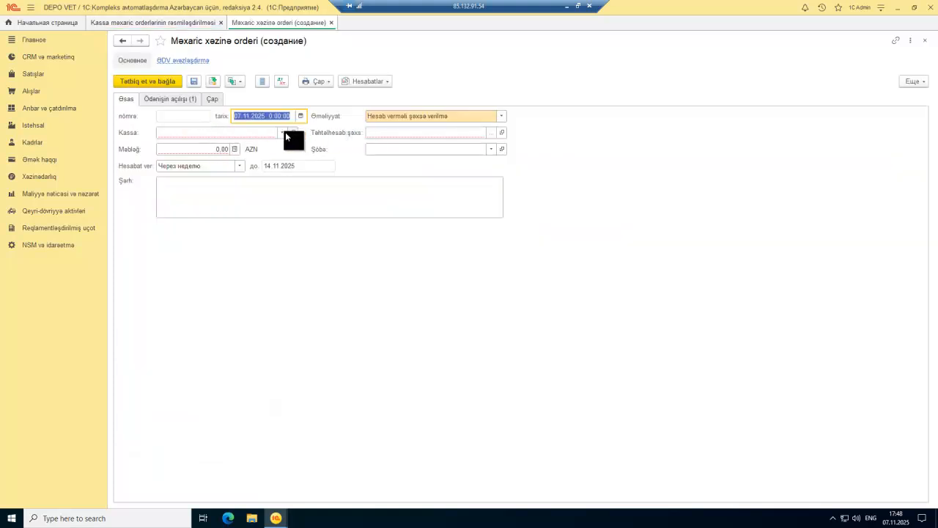
# Step: Set the cash desk to Nərimanov Ana Kassa and pick the accountable employee from the individuals list
pyautogui.click(284, 132)
pyautogui.click(226, 148)
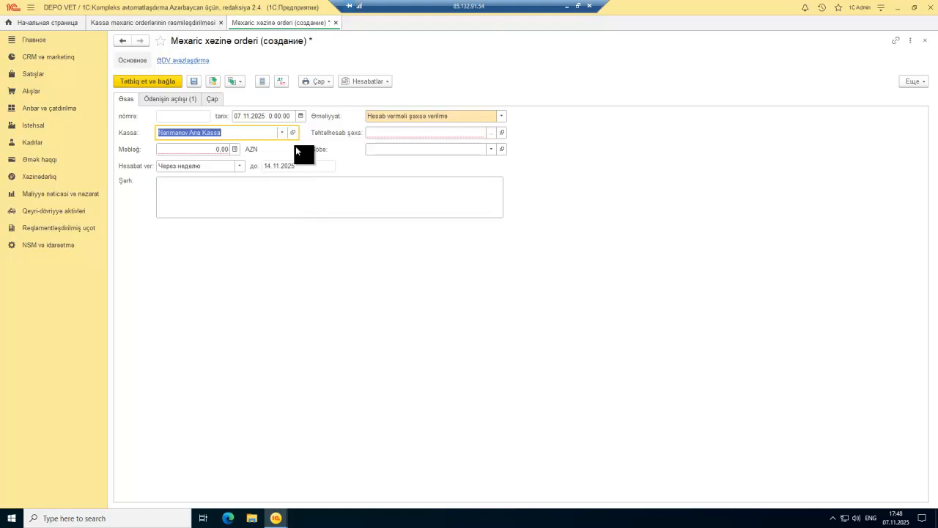
pyautogui.click(413, 135)
pyautogui.click(490, 133)
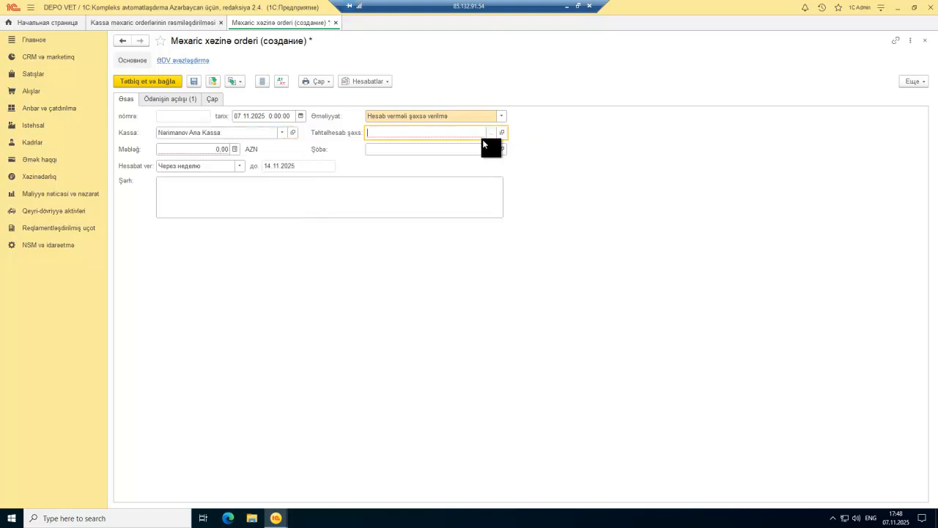
pyautogui.click(488, 134)
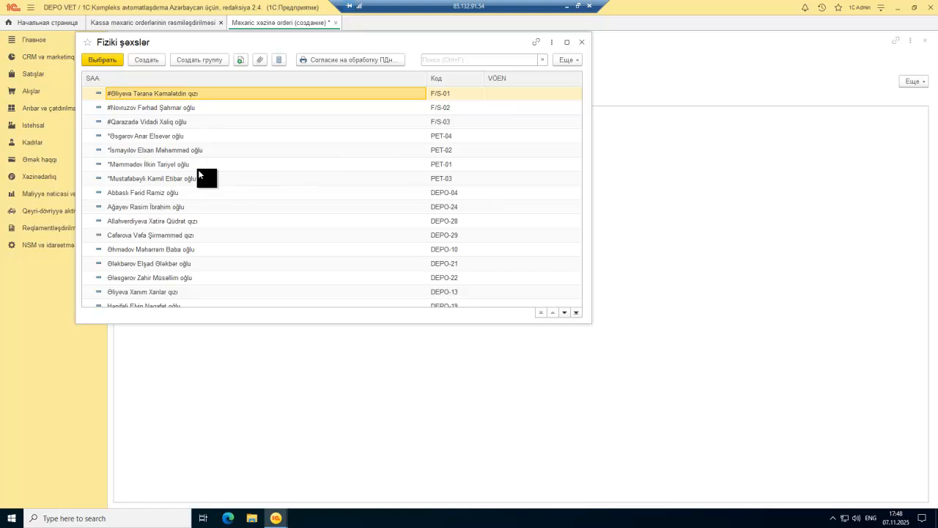
pyautogui.click(196, 169)
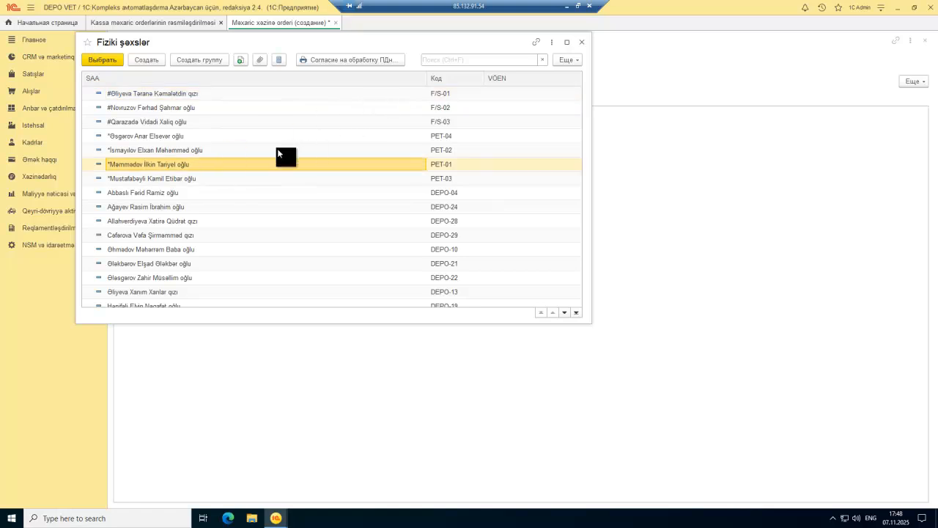
pyautogui.scroll(-10, 249, 191)
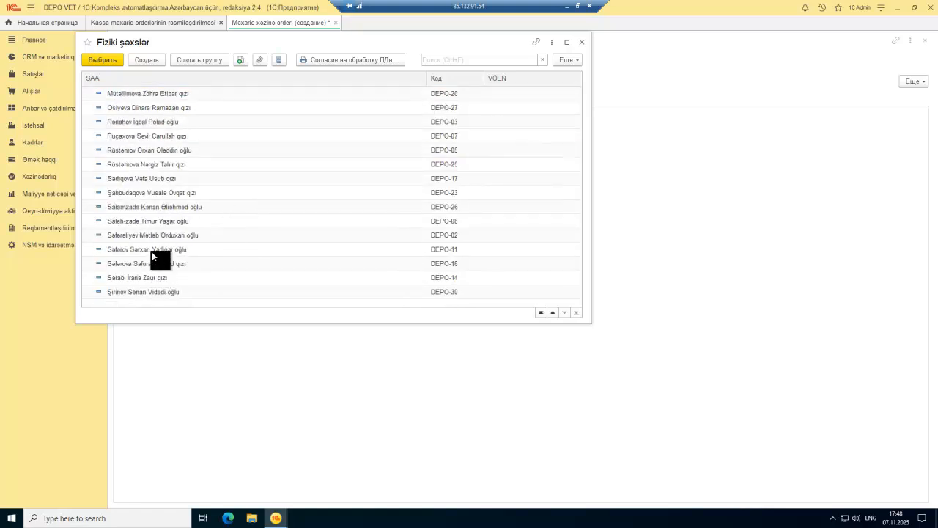
pyautogui.doubleClick(162, 235)
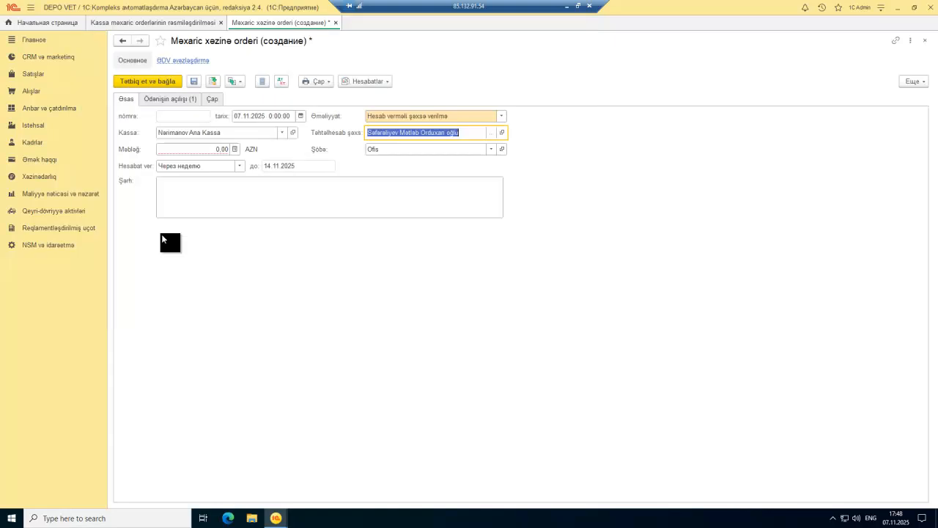
# Step: Enter 100,00 AZN as the order amount
pyautogui.click(209, 151)
pyautogui.write('100')
pyautogui.press('Tab')
pyautogui.click(191, 98)
pyautogui.click(132, 101)
# Step: Reopen the cash-desk choice and browse the full list of company cash desks
pyautogui.click(281, 132)
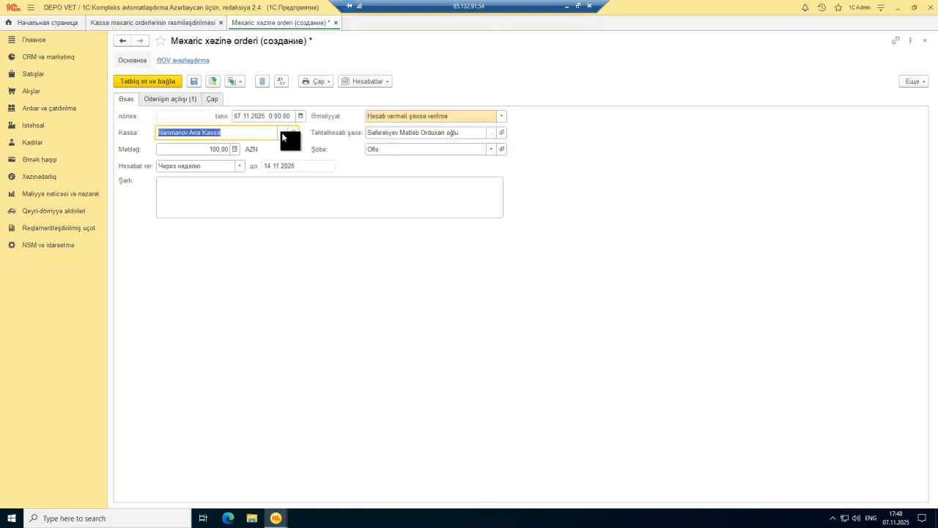
pyautogui.click(198, 253)
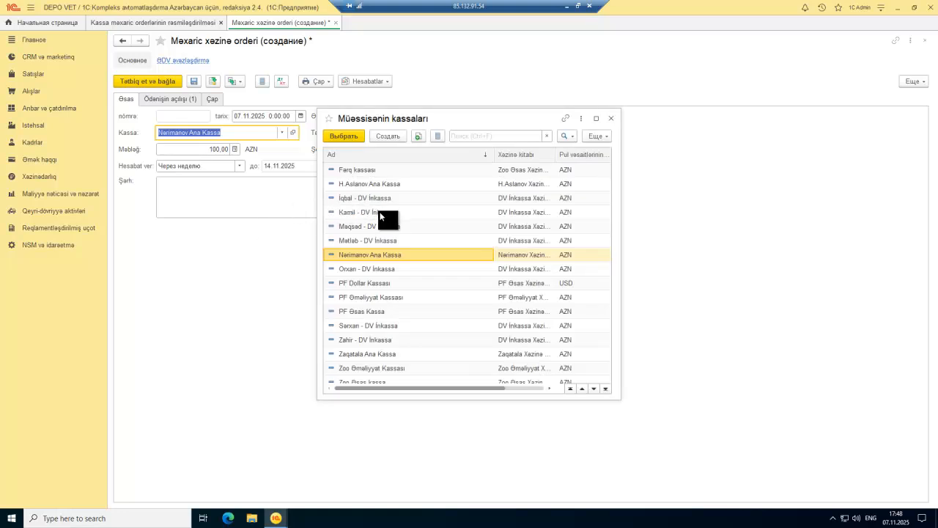
pyautogui.scroll(-1, 394, 223)
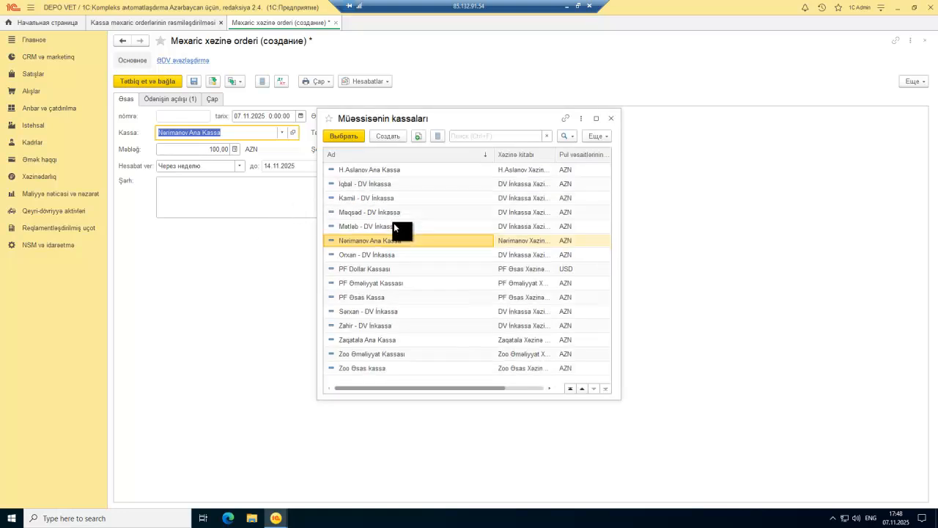
pyautogui.scroll(3, 393, 223)
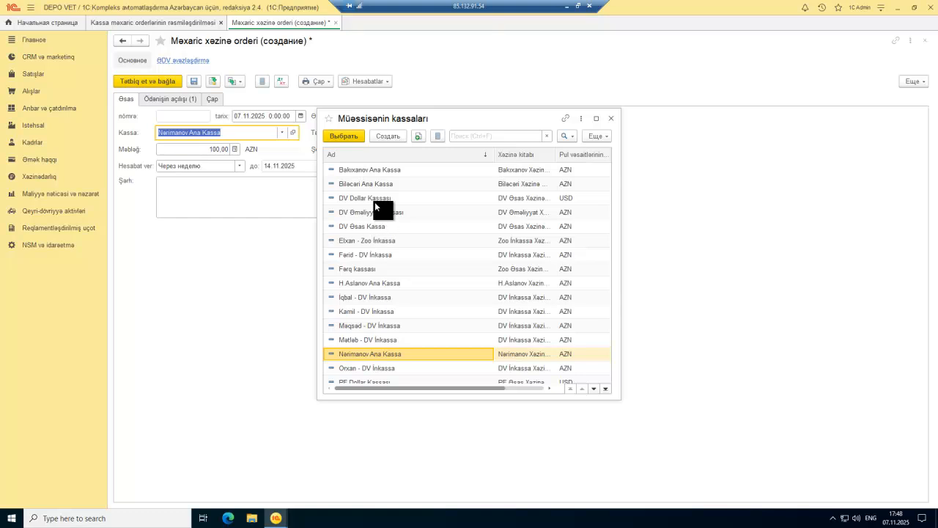
pyautogui.click(380, 213)
# Step: Take DV Əsas Kassa as cash desk and Təchizatçıya ödəniş as the cash-flow item
pyautogui.doubleClick(380, 227)
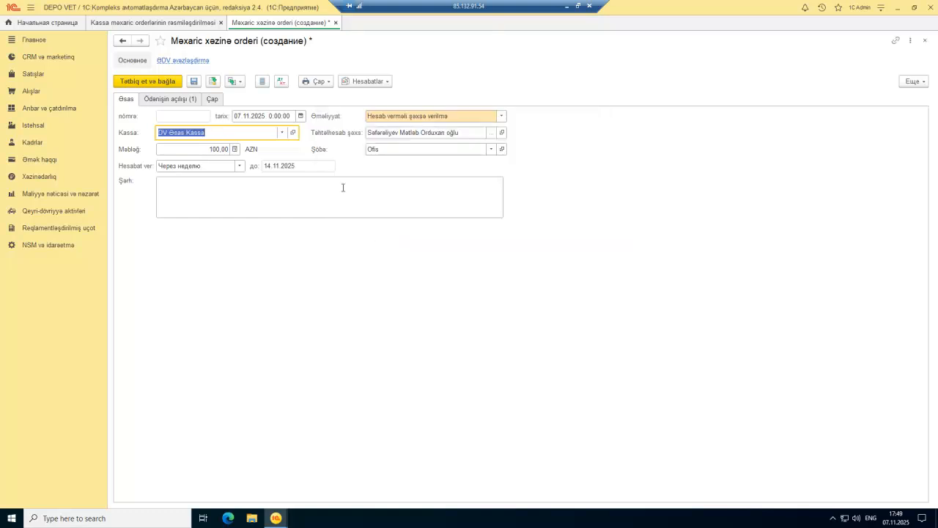
pyautogui.click(166, 100)
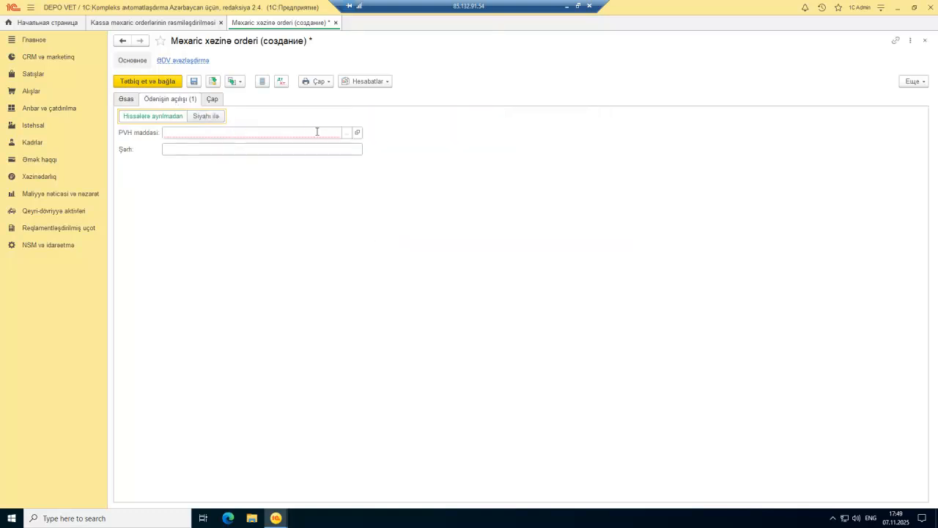
pyautogui.click(346, 132)
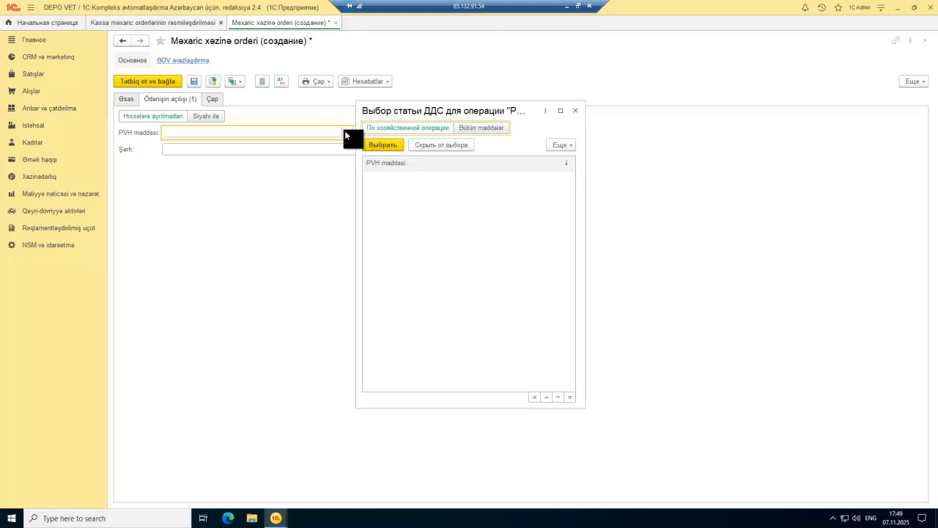
pyautogui.click(480, 127)
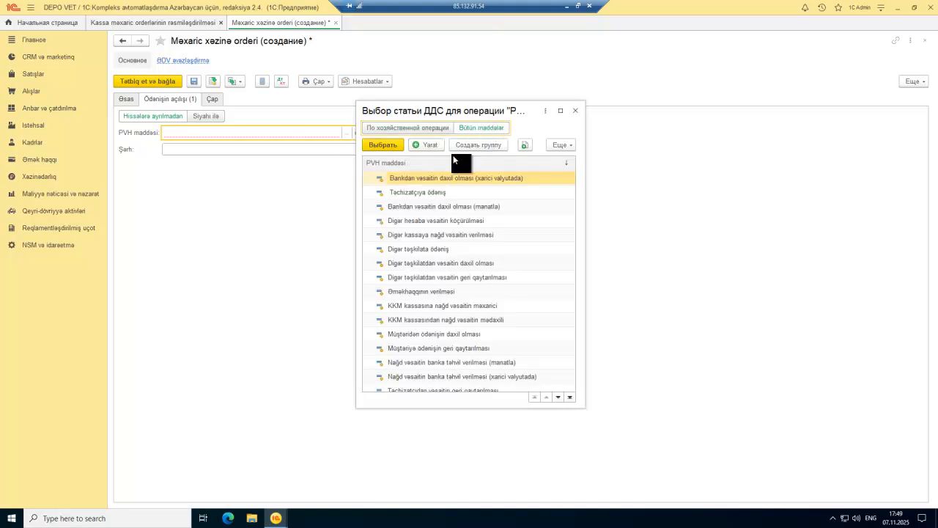
pyautogui.doubleClick(424, 193)
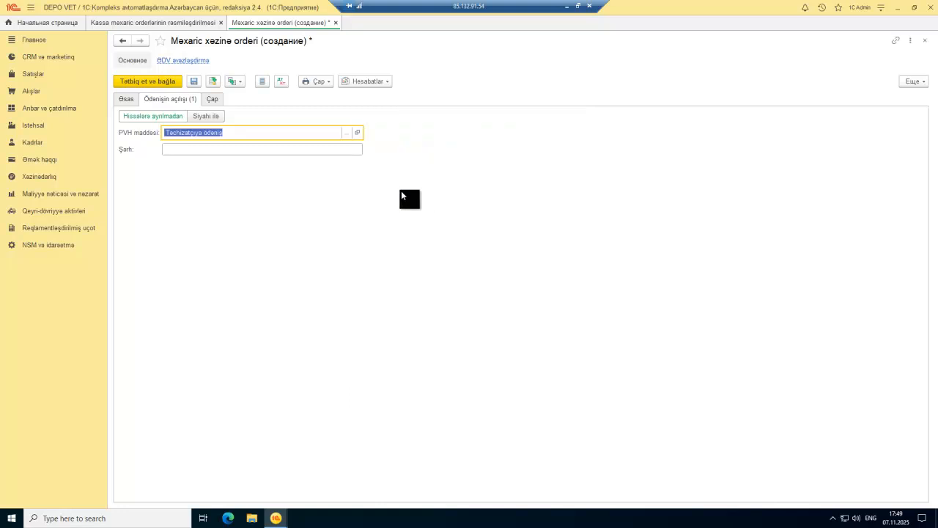
# Step: Reopen the full cash-flow item list and start a new item
pyautogui.click(346, 133)
pyautogui.click(482, 129)
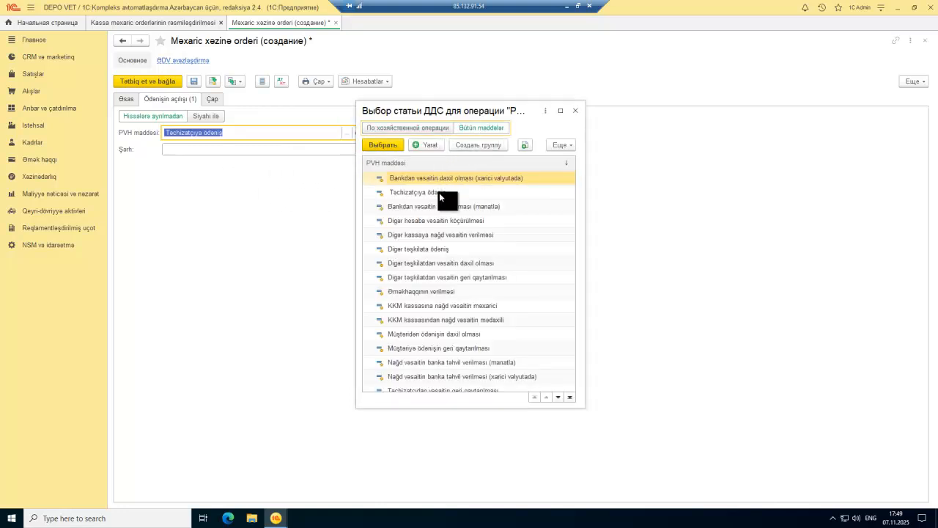
pyautogui.scroll(-1, 434, 242)
pyautogui.scroll(3, 434, 278)
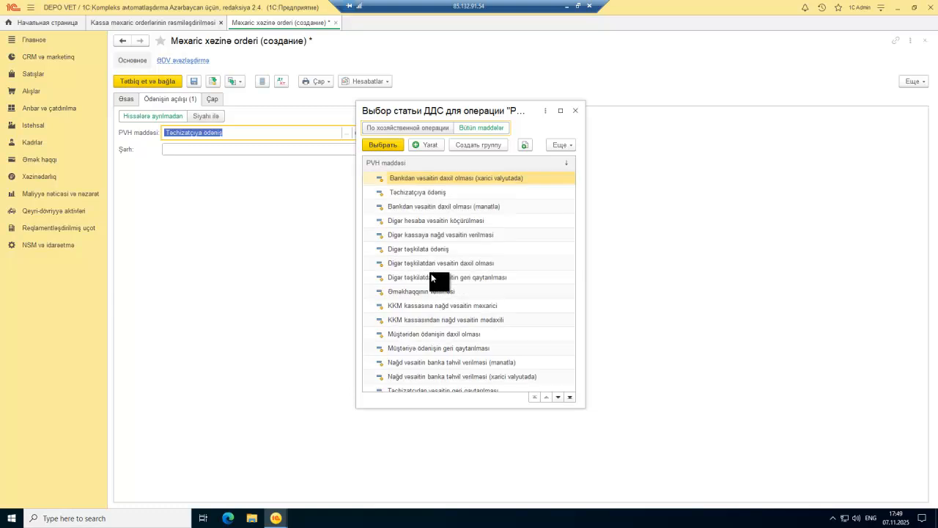
pyautogui.click(430, 145)
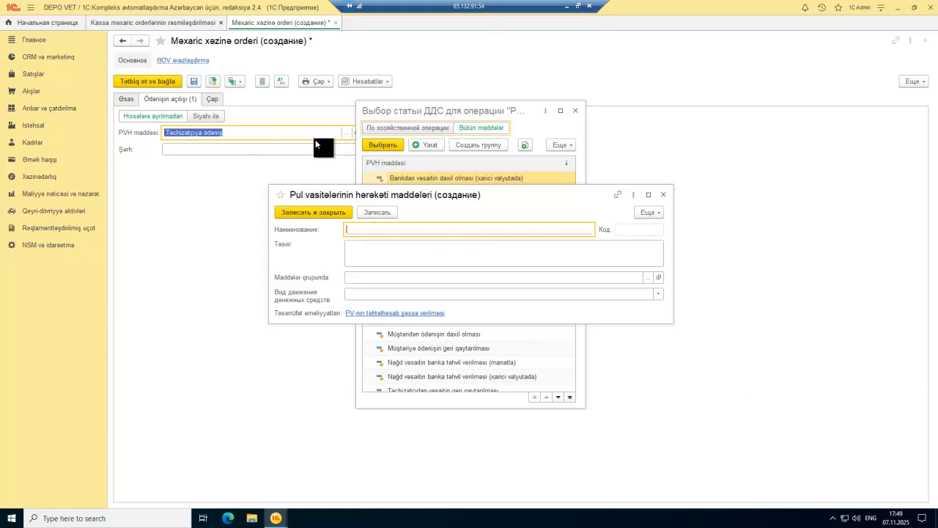
# Step: Name the new cash-flow item 'Ezamiyyet xerci' and save and close it
pyautogui.write('T')
pyautogui.press('BackSpace')
pyautogui.write('Ezamiyy')
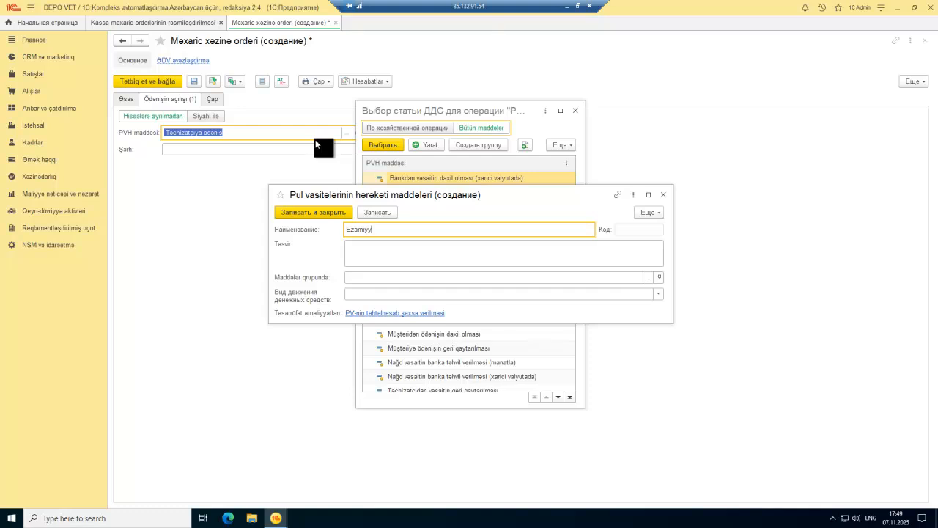
pyautogui.write("'t xerci")
pyautogui.press('BackSpace')
pyautogui.press('BackSpace')
pyautogui.write('et')
pyautogui.click(324, 211)
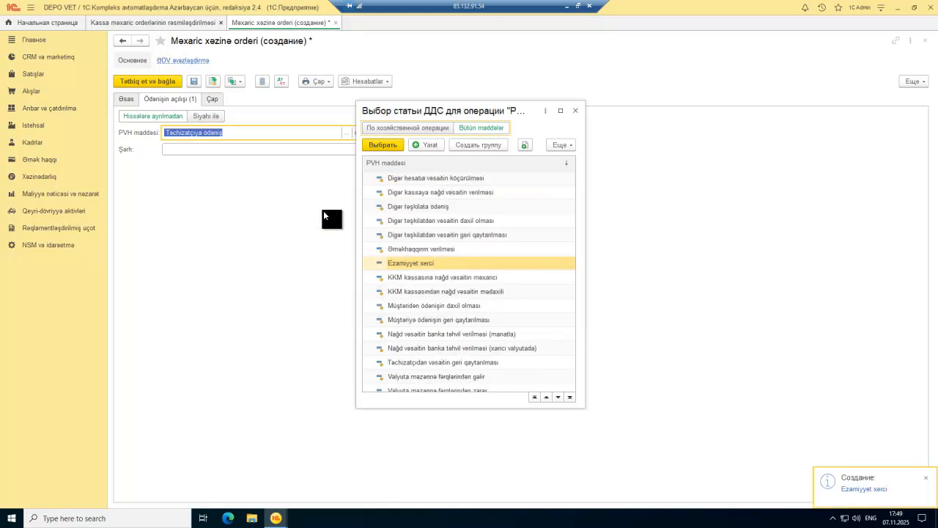
# Step: Assign Ezamiyyet xerci to the order and post outflow order EK00-000035 for 100,00 AZN
pyautogui.doubleClick(426, 261)
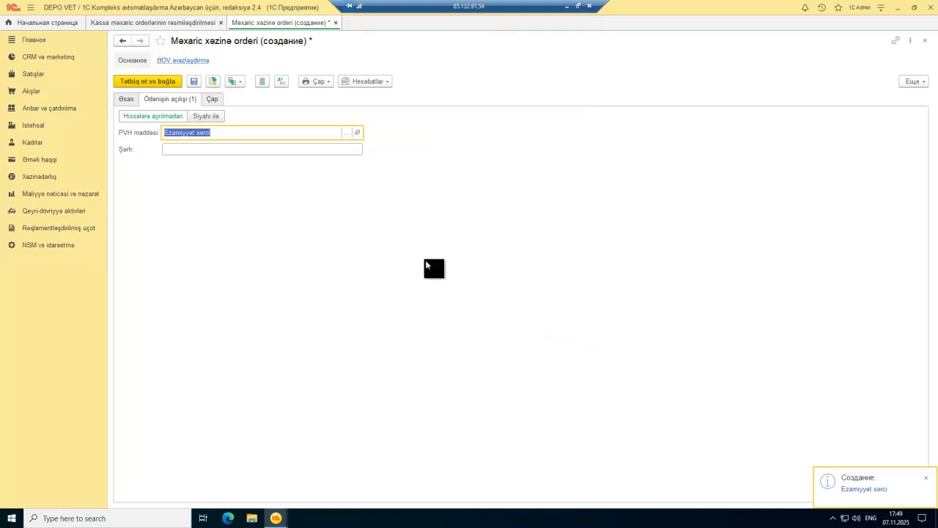
pyautogui.click(134, 99)
pyautogui.click(154, 84)
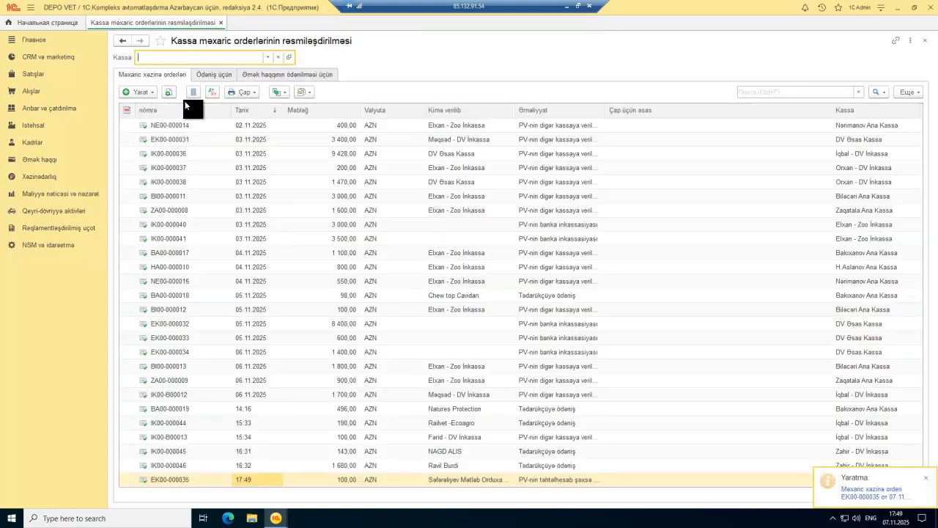
# Step: Close the outflow list and open Mədaxil xəzinə orderləri under Xəzinədarlıq
pyautogui.click(220, 23)
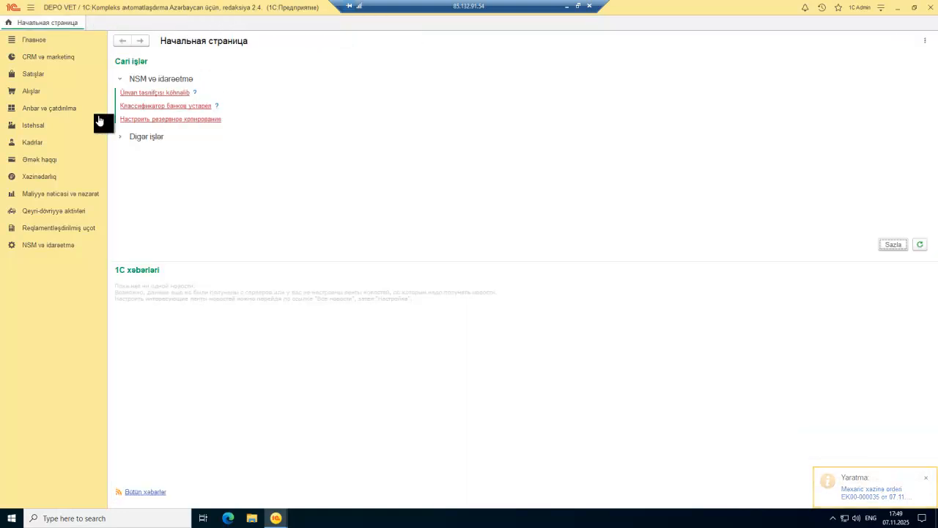
pyautogui.click(41, 178)
pyautogui.click(186, 220)
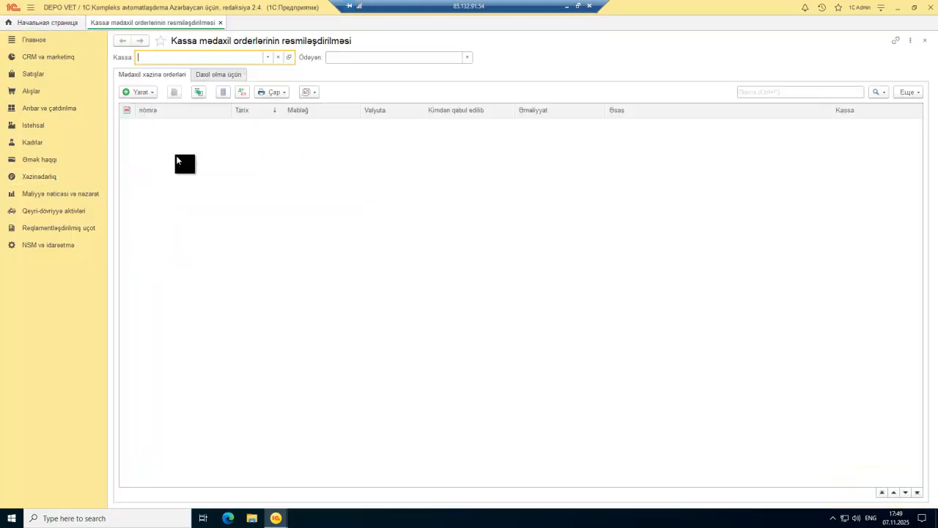
# Step: Create a cash receipt order with operation Hesabat verməli şəxsdən qaytarılma
pyautogui.click(148, 91)
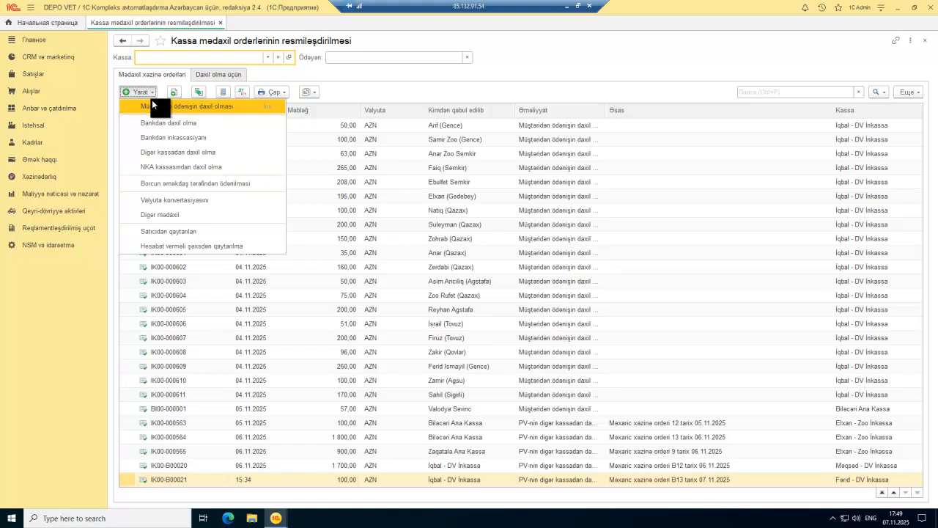
pyautogui.click(209, 230)
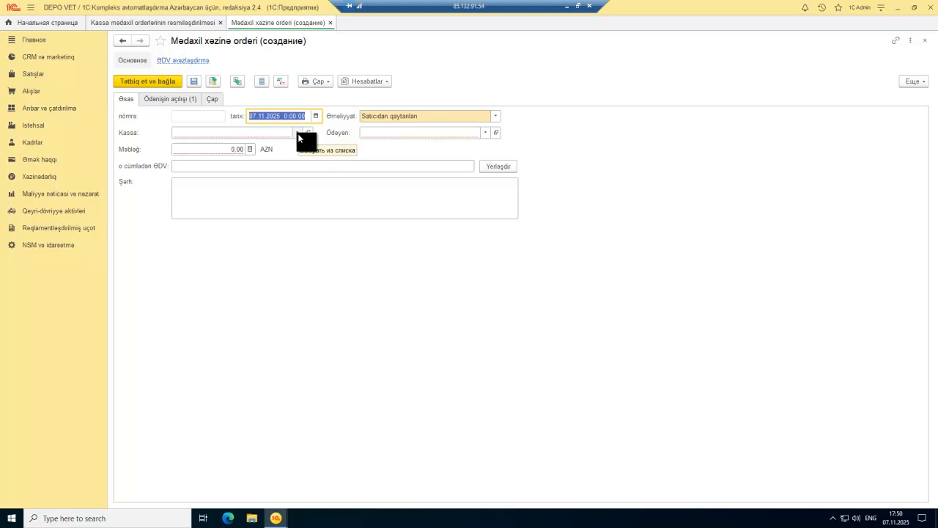
pyautogui.click(495, 117)
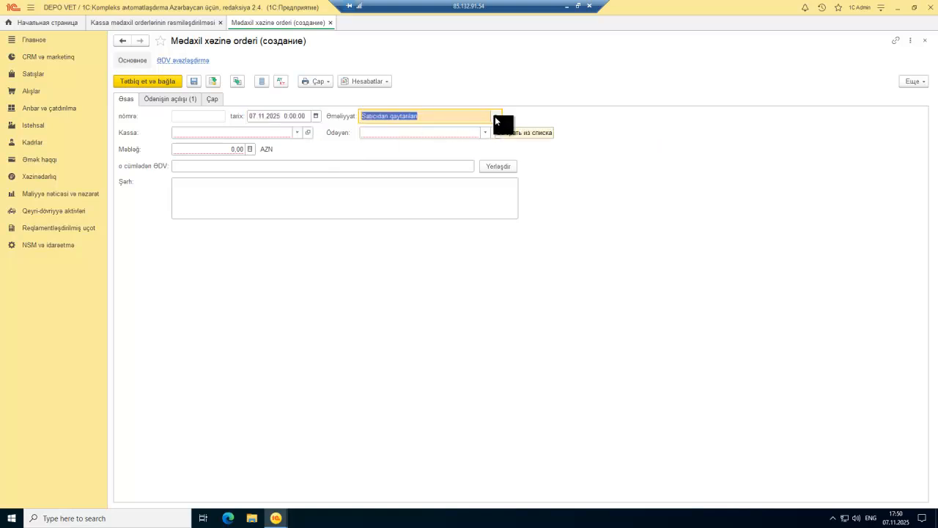
pyautogui.click(495, 116)
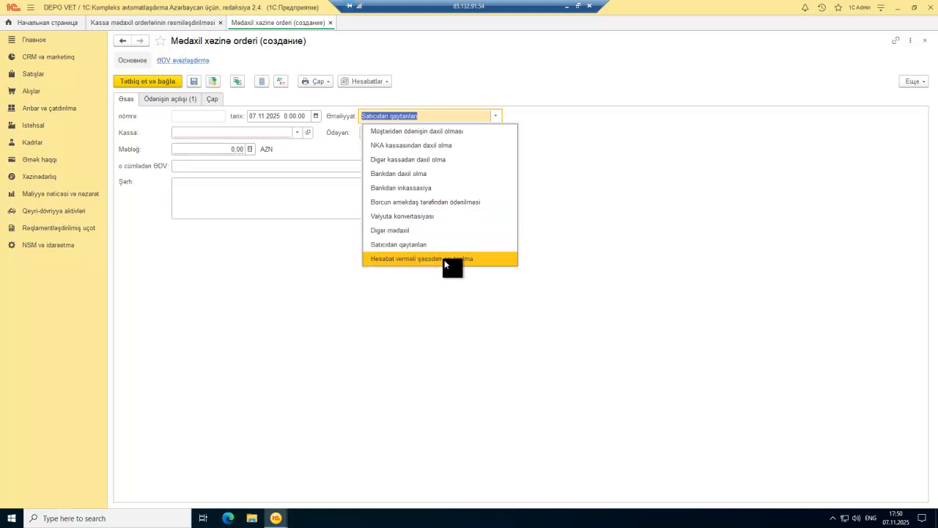
pyautogui.click(443, 260)
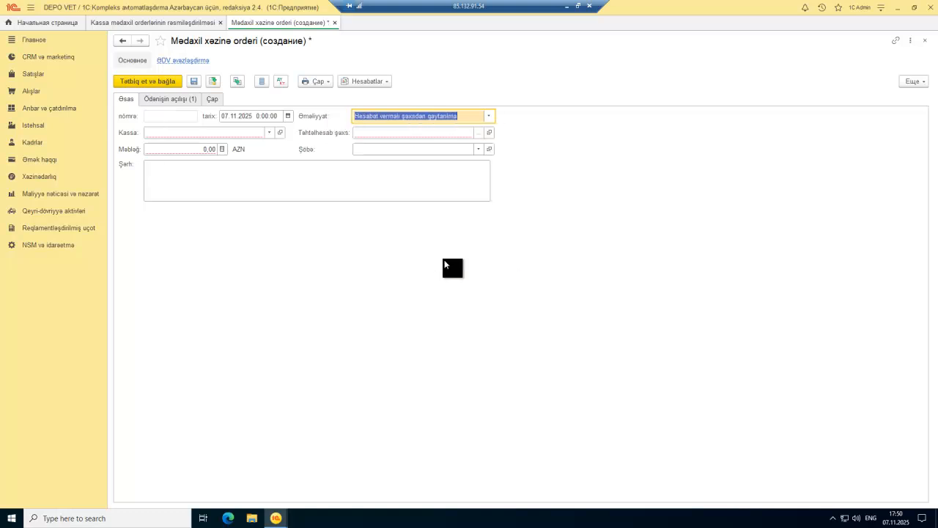
# Step: Fill the receipt order with cash desk DV Əsas Kassa, amount 20 and the returning accountable employee
pyautogui.click(265, 132)
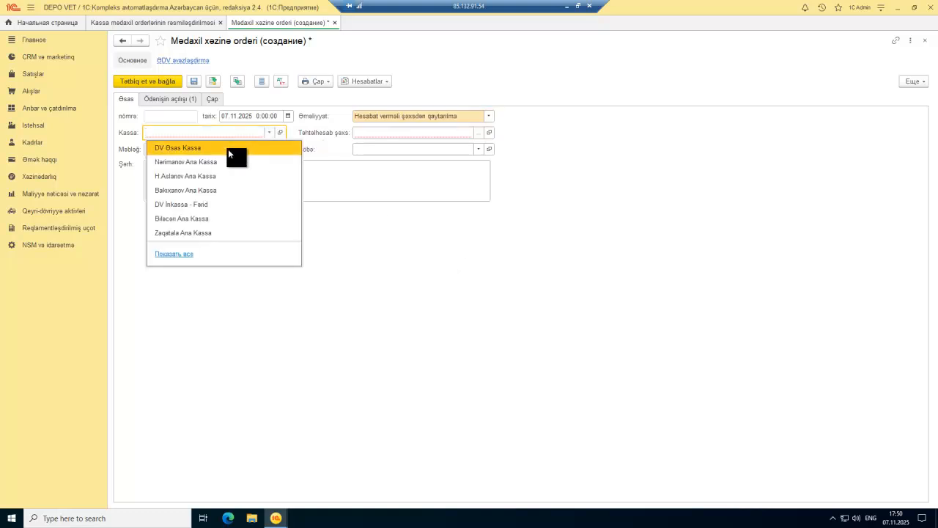
pyautogui.click(228, 148)
pyautogui.click(181, 146)
pyautogui.write('20')
pyautogui.click(476, 132)
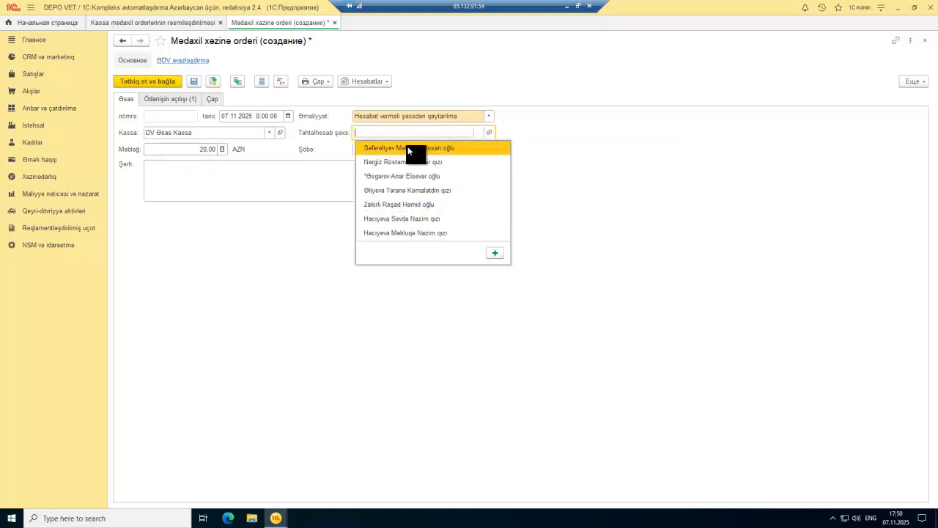
pyautogui.click(456, 149)
# Step: Set the cash-flow item to Ezamiyyet xerci and post the cash receipt order
pyautogui.click(183, 101)
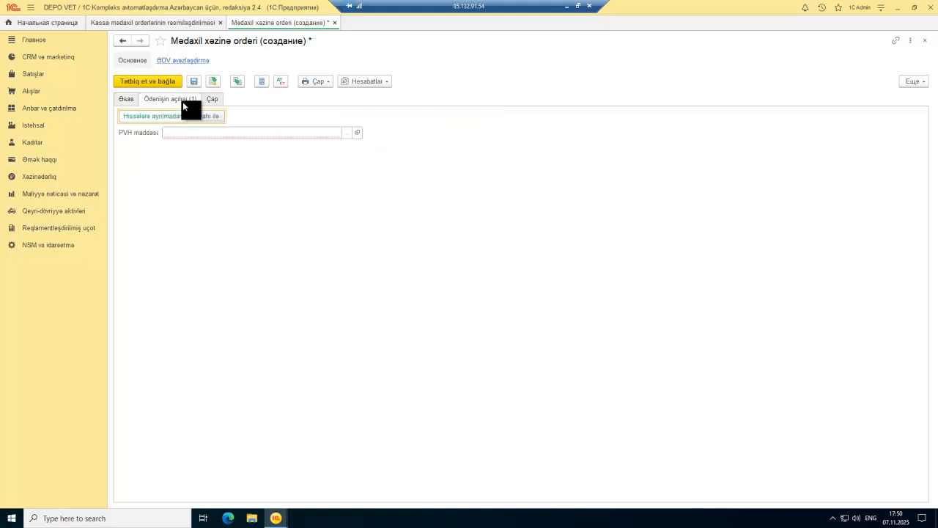
pyautogui.click(345, 132)
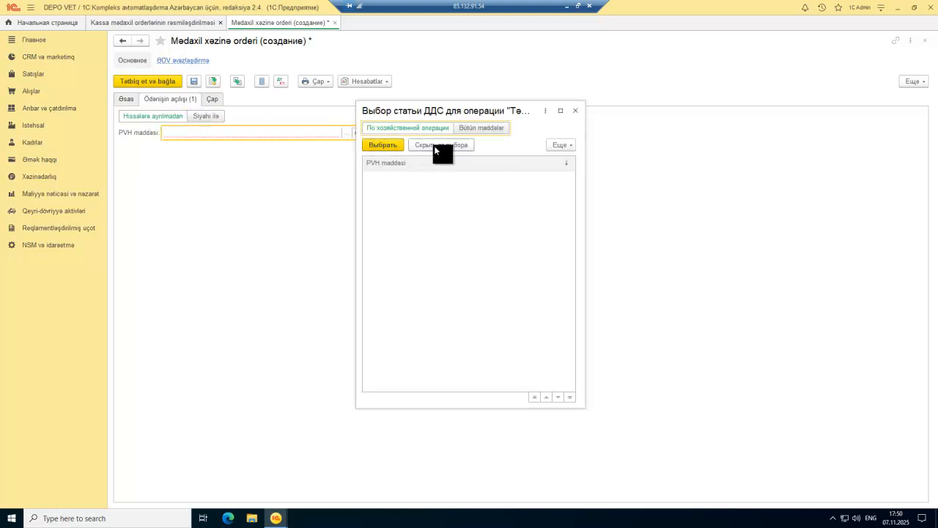
pyautogui.click(465, 133)
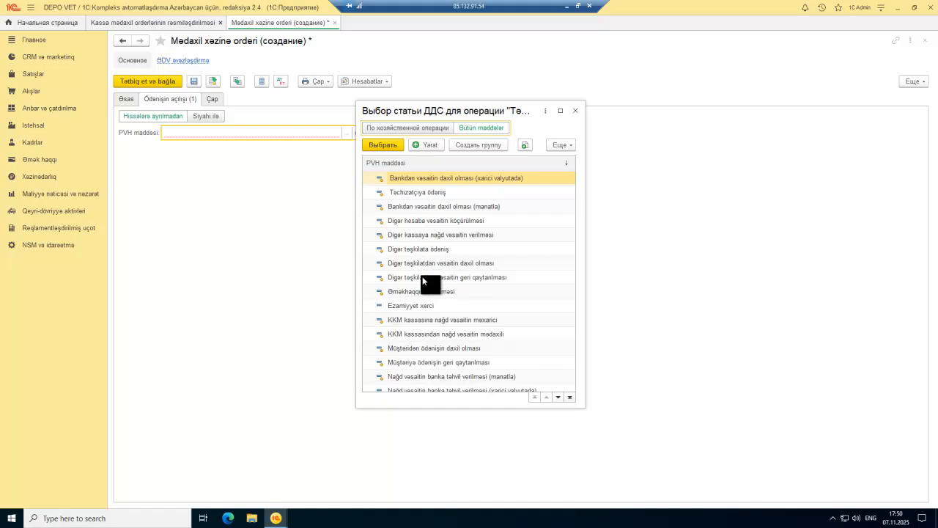
pyautogui.doubleClick(415, 303)
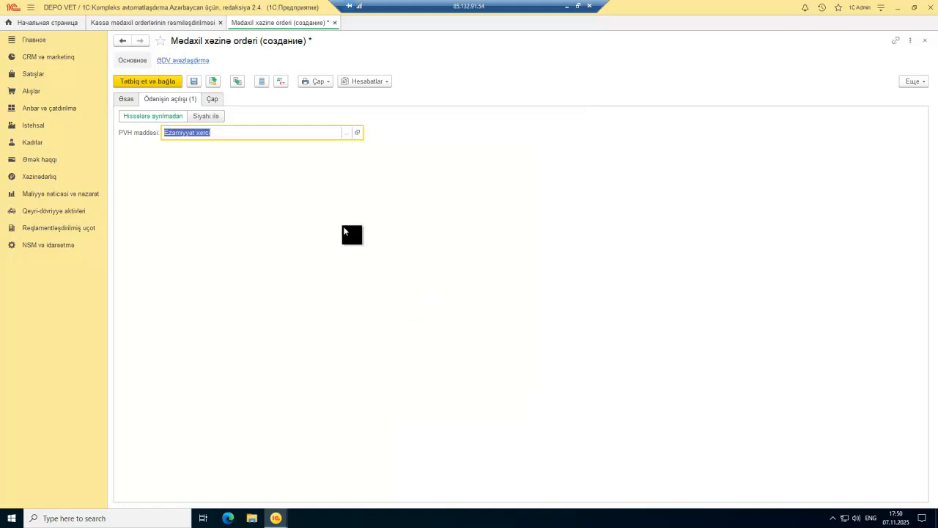
pyautogui.click(125, 98)
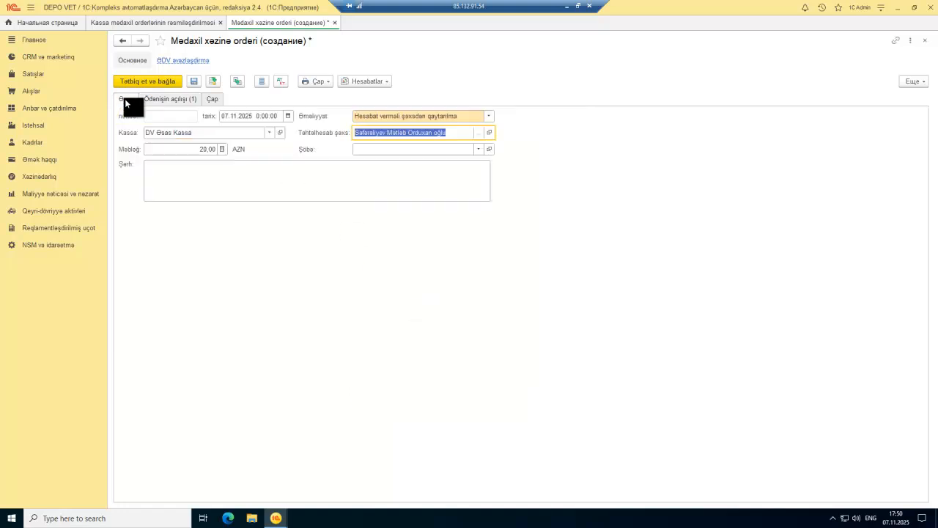
pyautogui.click(161, 84)
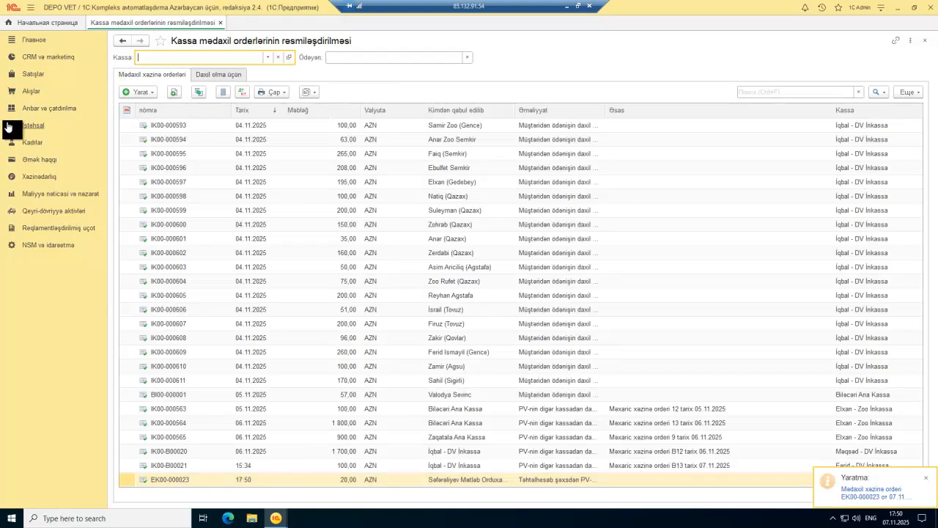
# Step: Browse the purchases and sales sections, then bring the Russian 1C window forward and open Закупки
pyautogui.click(38, 95)
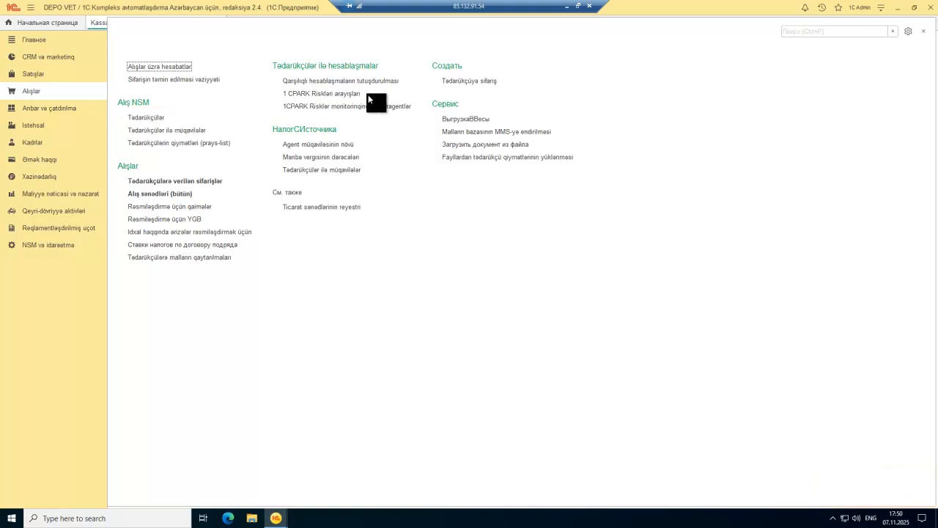
pyautogui.click(38, 76)
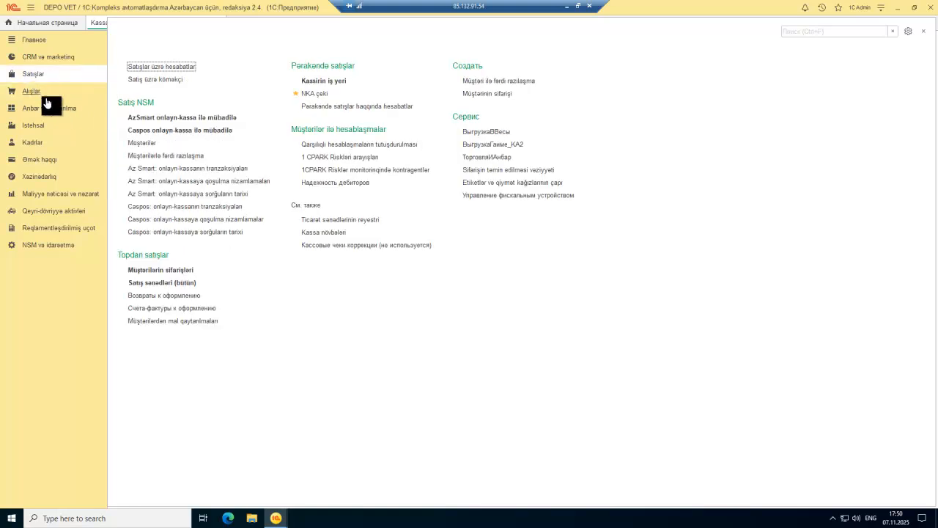
pyautogui.click(40, 93)
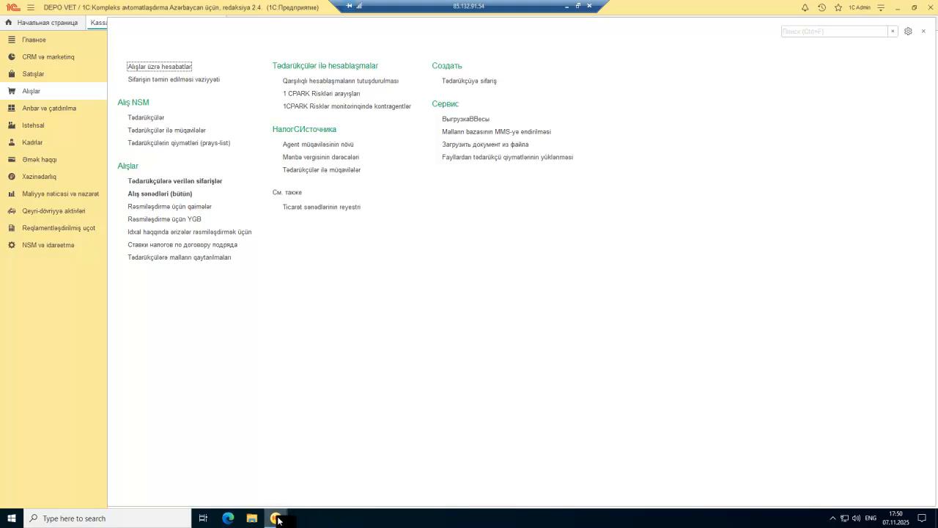
pyautogui.moveTo(277, 518)
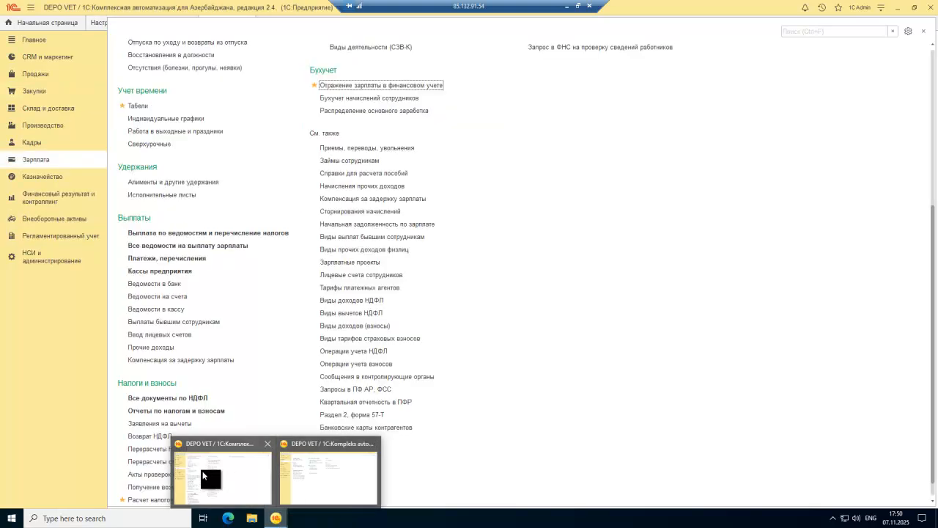
pyautogui.click(203, 470)
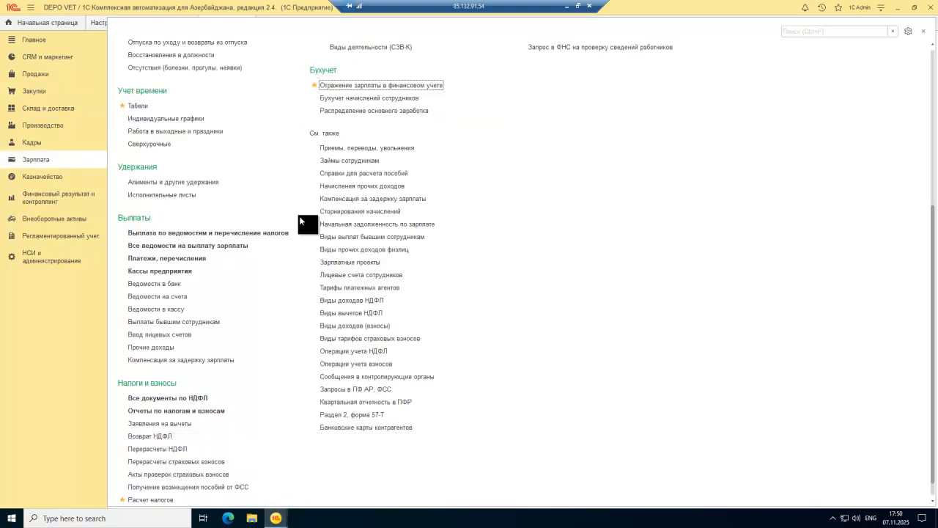
pyautogui.click(33, 91)
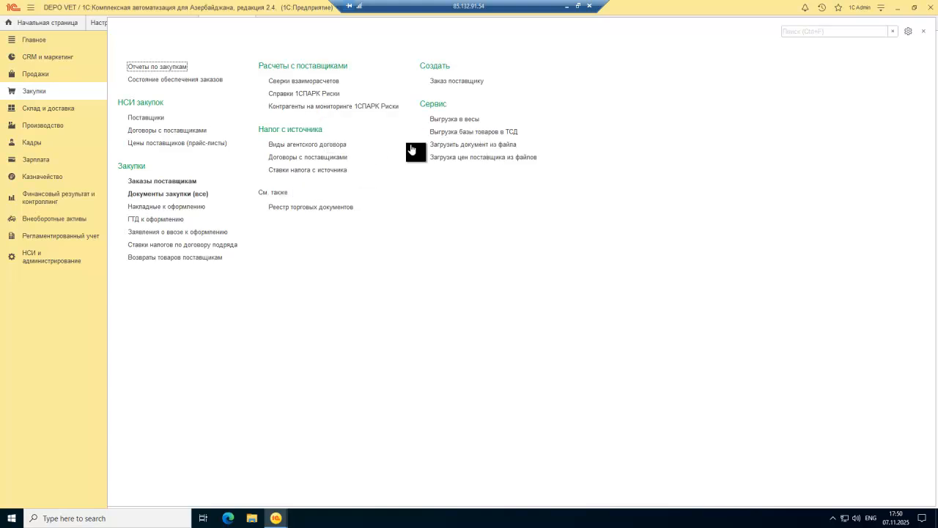
# Step: Scroll through the Закупки Настройка навигации commands, close it unchanged, and go to НСИ и администрирование
pyautogui.click(909, 31)
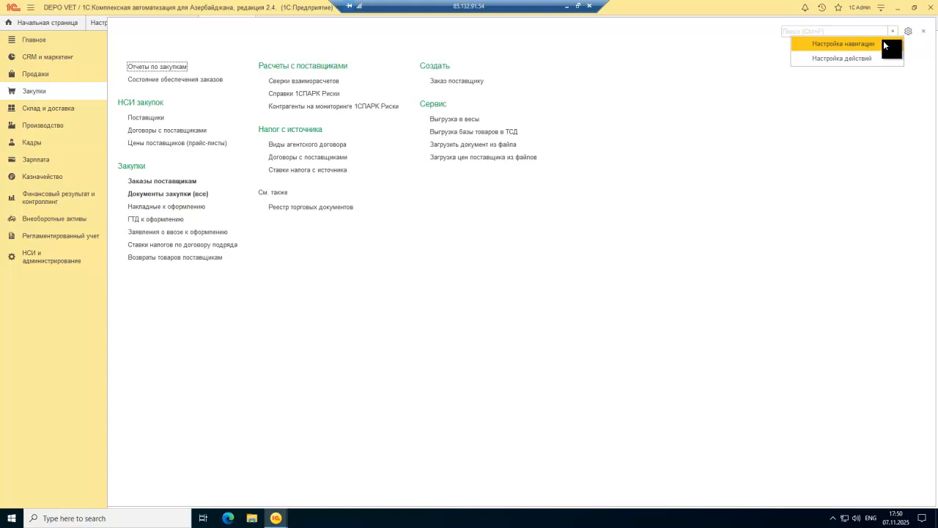
pyautogui.click(843, 43)
pyautogui.scroll(-1, 356, 253)
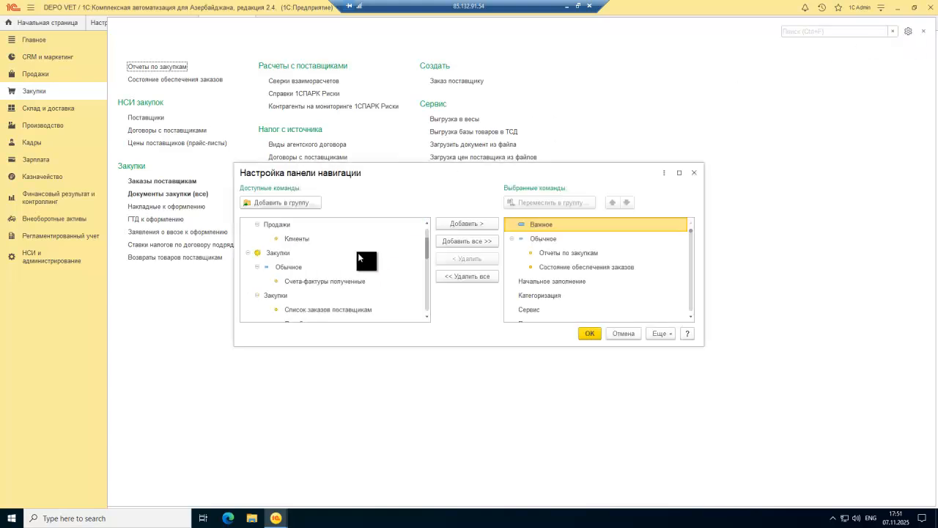
pyautogui.scroll(-1, 359, 253)
pyautogui.scroll(-4, 358, 252)
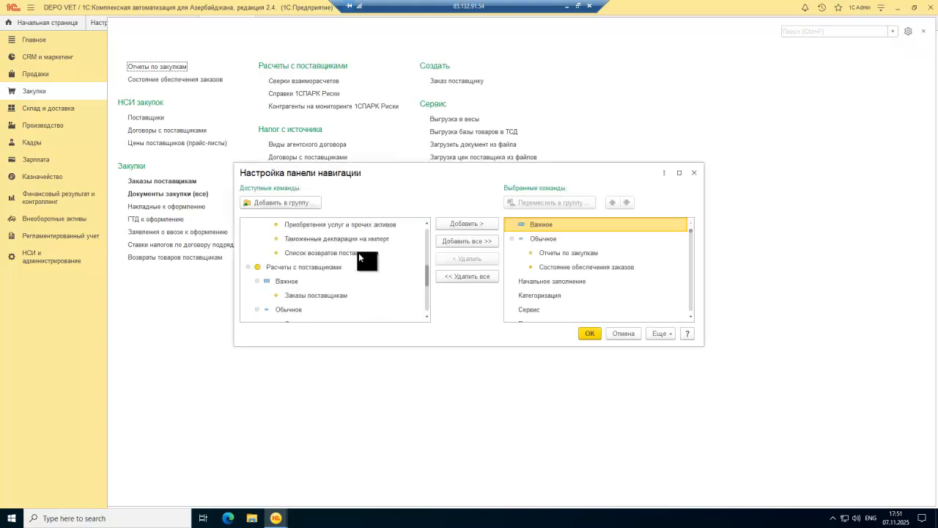
pyautogui.scroll(-2, 359, 252)
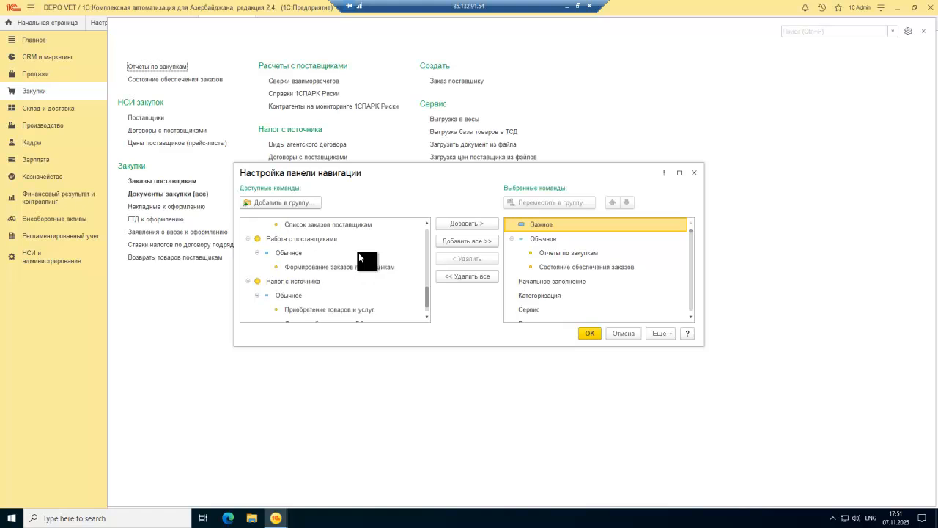
pyautogui.scroll(2, 358, 252)
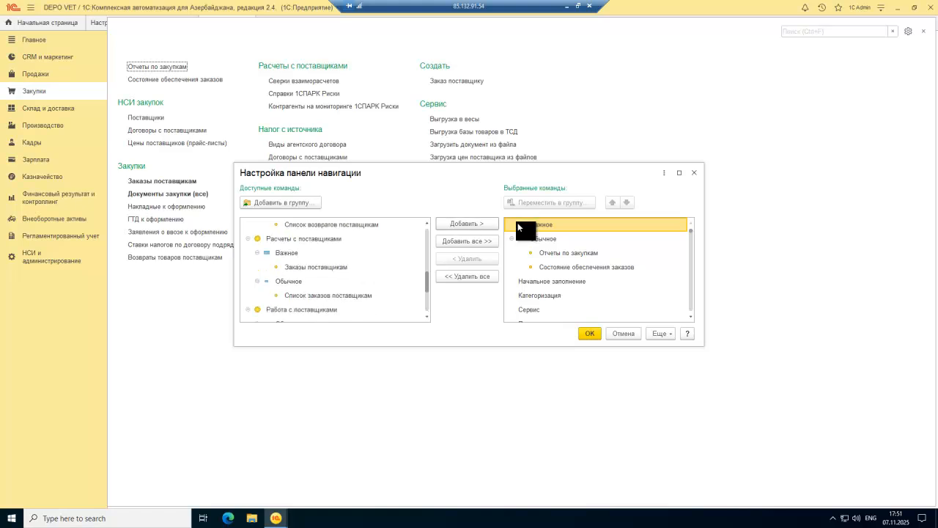
pyautogui.click(694, 173)
pyautogui.click(74, 256)
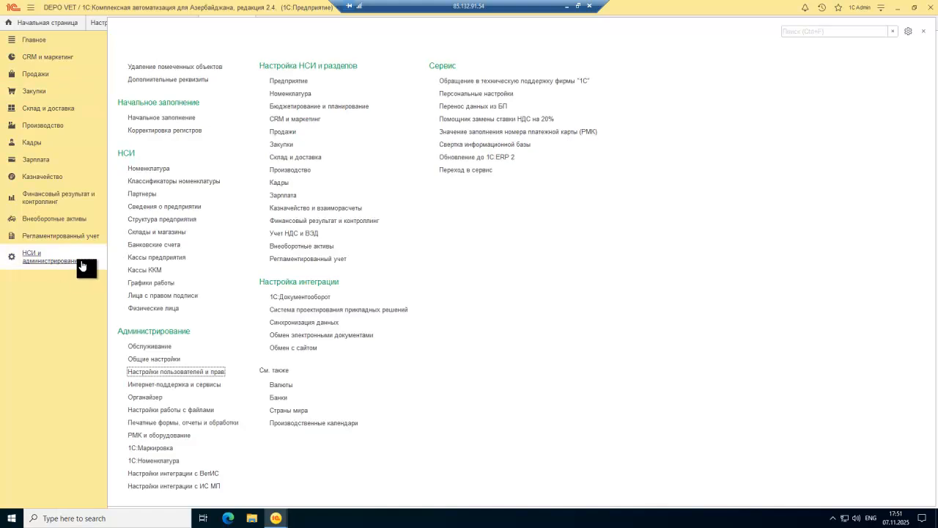
# Step: Inspect the Заказы поставщикам and Документы закупок settings groups, then return via CRM и маркетинг to Закупки
pyautogui.click(280, 145)
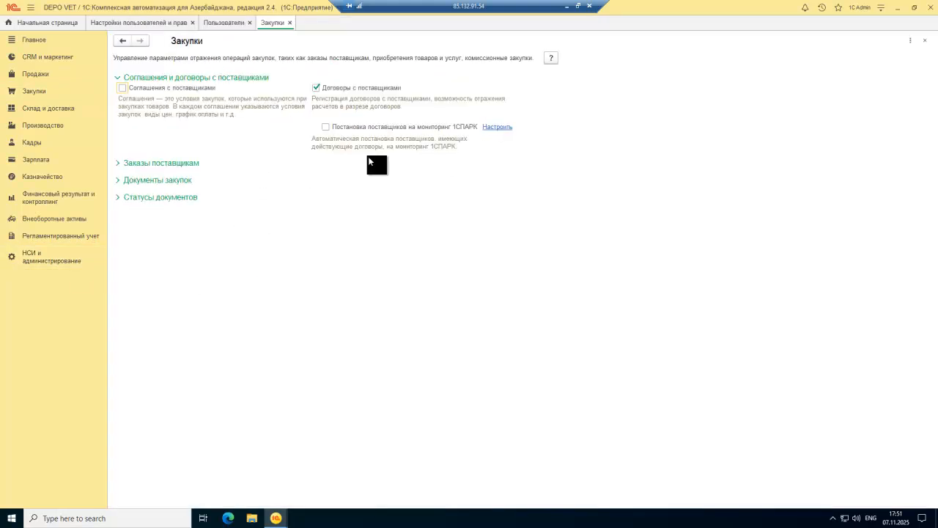
pyautogui.click(118, 165)
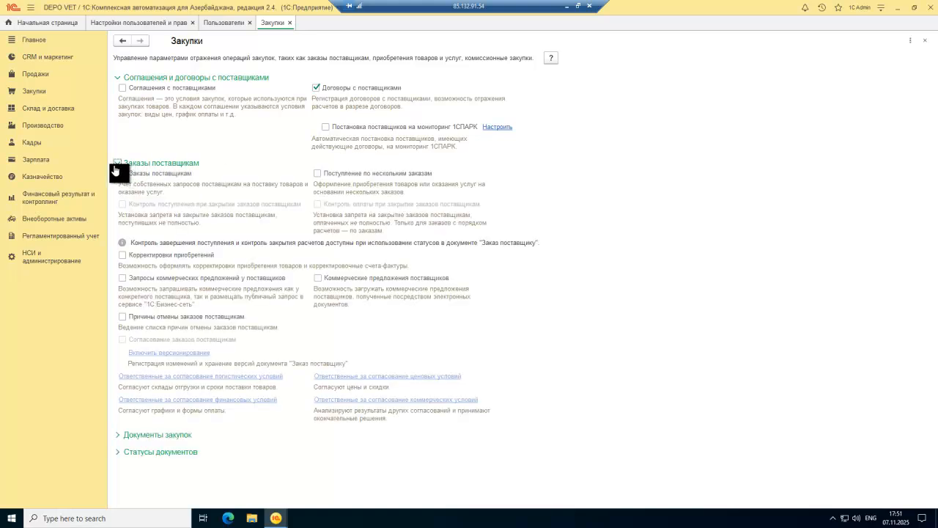
pyautogui.click(115, 168)
pyautogui.click(114, 183)
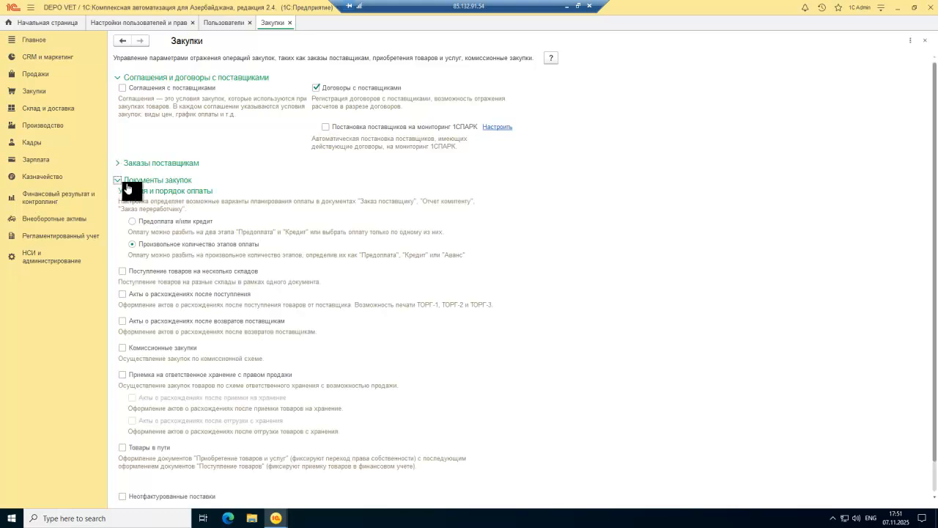
pyautogui.scroll(-1, 323, 197)
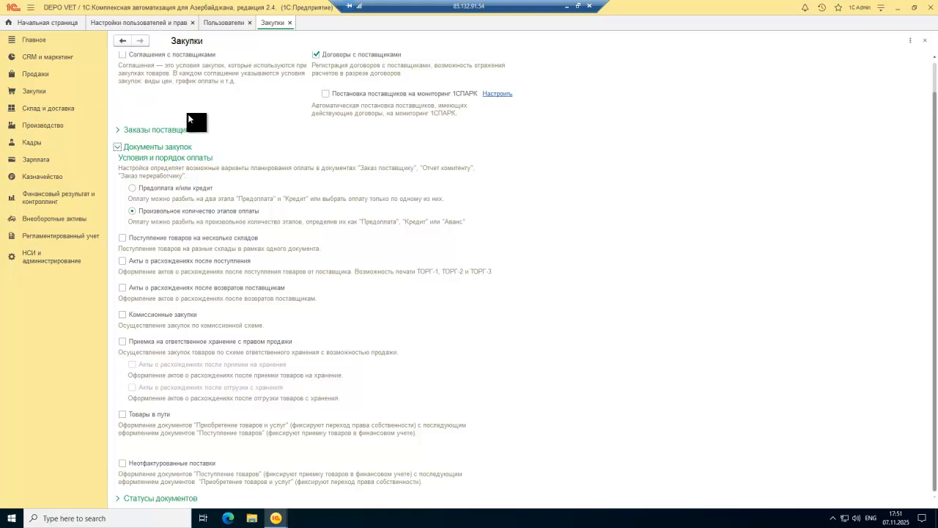
pyautogui.scroll(1, 188, 118)
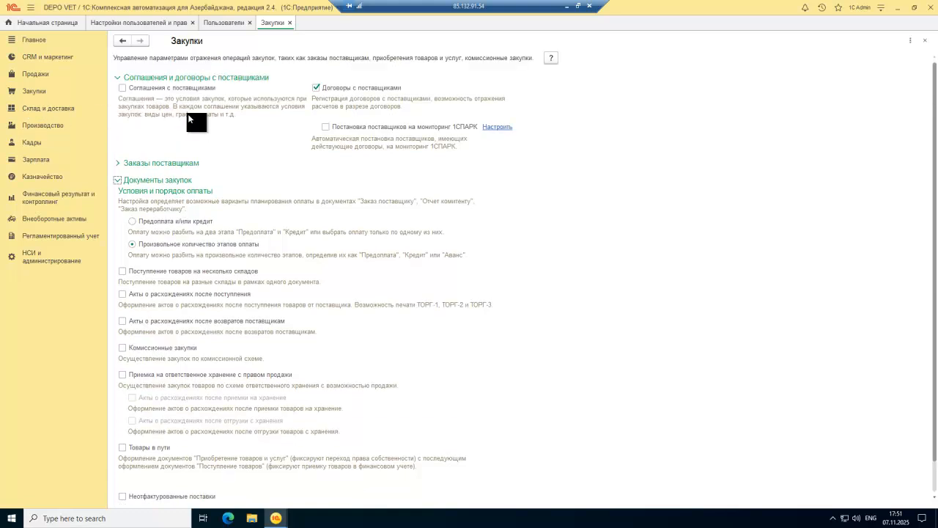
pyautogui.click(117, 79)
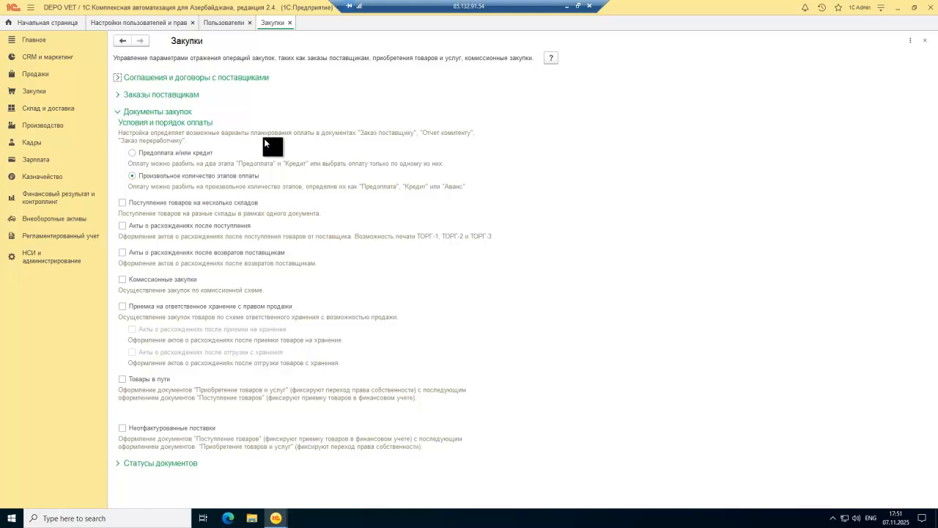
pyautogui.click(47, 56)
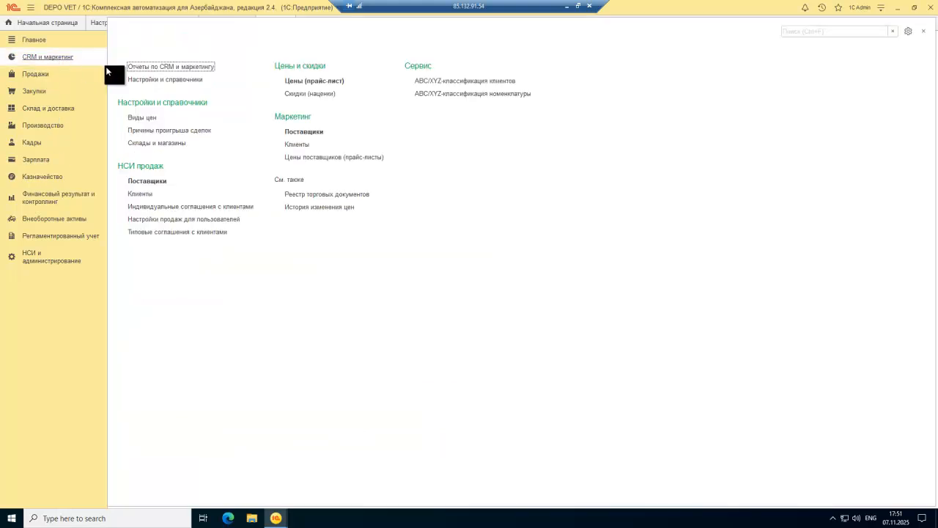
pyautogui.click(39, 97)
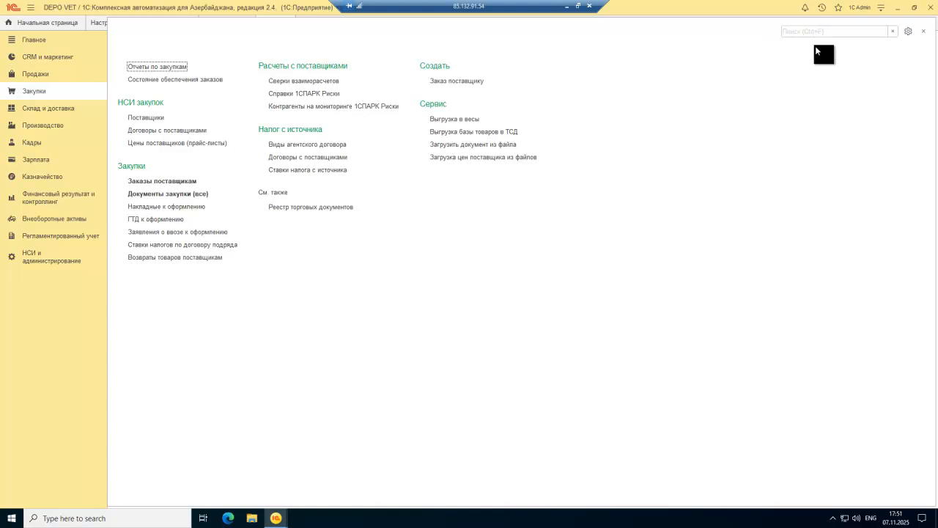
# Step: Use Добавить все >> in Настройка навигации to put every command on the Закупки panel
pyautogui.click(908, 33)
pyautogui.click(862, 57)
pyautogui.click(481, 240)
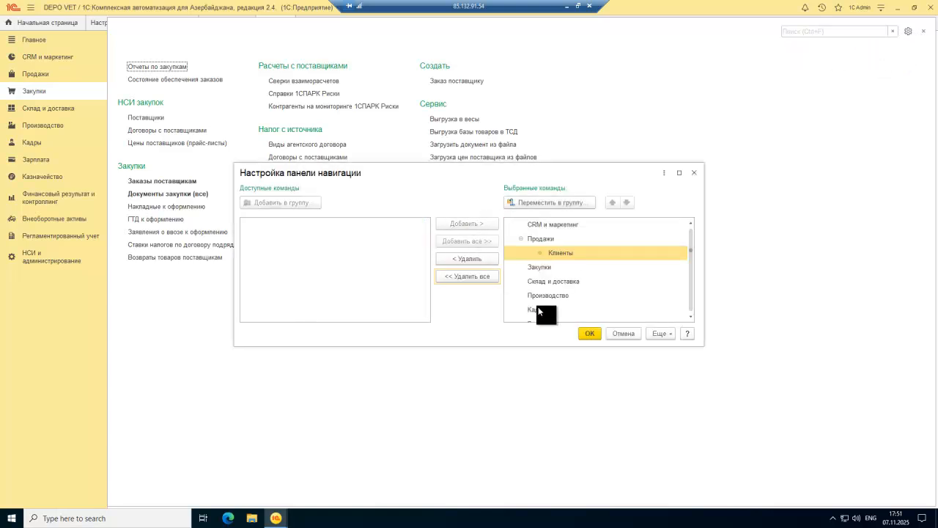
pyautogui.click(590, 334)
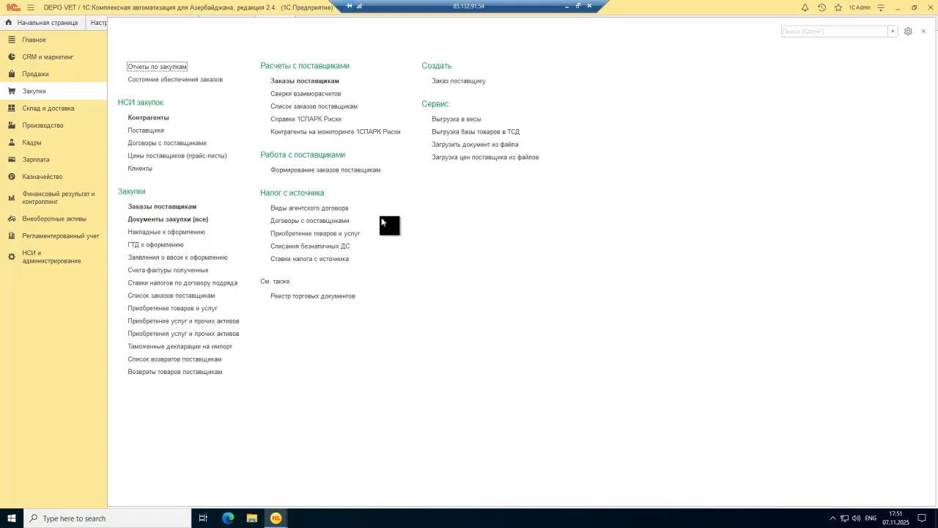
# Step: Browse the Продажи, Финансовый результат и контроллинг and Казначейство sections, then switch to the Azerbaijani 1C window
pyautogui.click(40, 74)
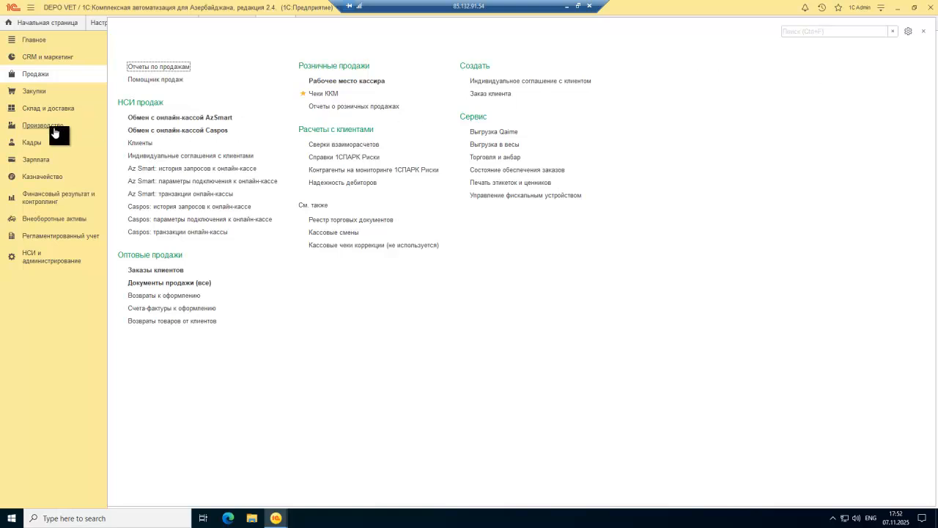
pyautogui.press('Escape')
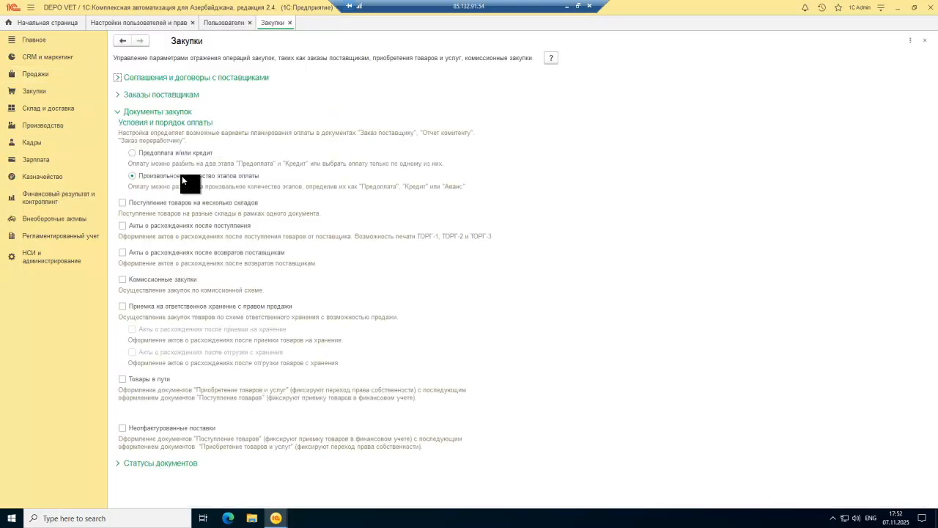
pyautogui.click(19, 206)
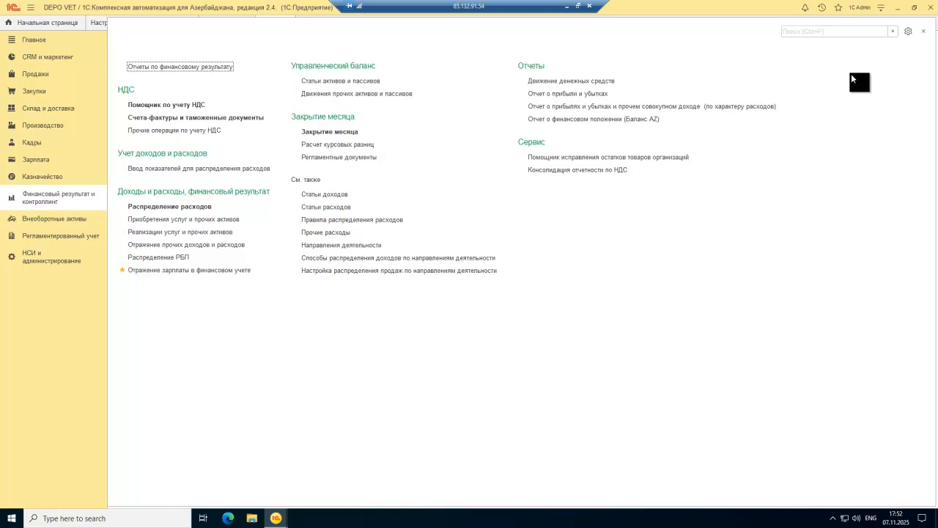
pyautogui.click(910, 36)
pyautogui.click(59, 176)
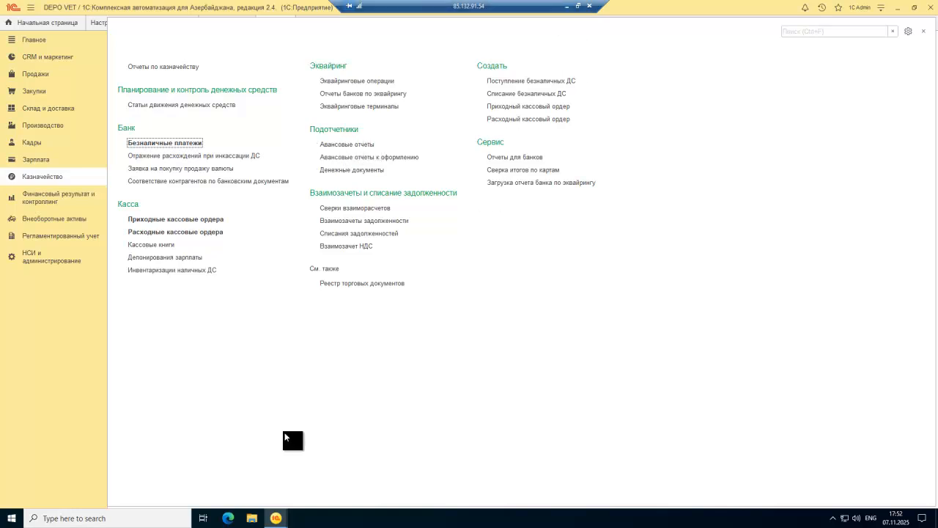
pyautogui.moveTo(276, 519)
pyautogui.click(342, 492)
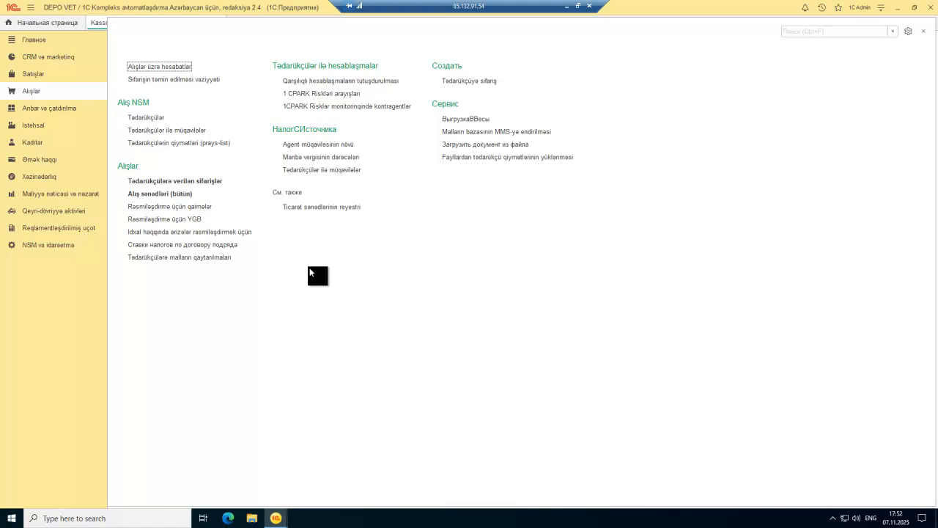
# Step: Create a new advance report from Xəzinədarlıq and select the employee as accountable person
pyautogui.click(43, 177)
pyautogui.click(371, 146)
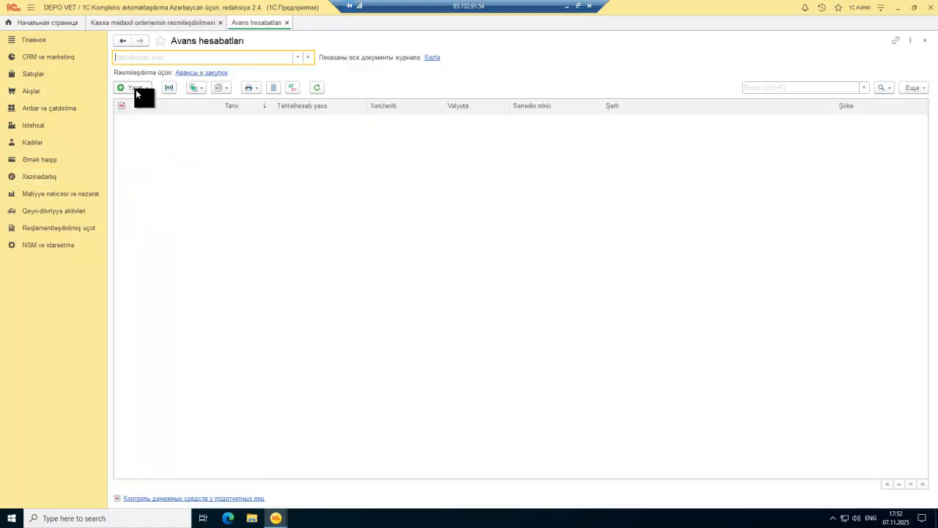
pyautogui.click(136, 89)
pyautogui.click(165, 101)
pyautogui.click(297, 133)
pyautogui.scroll(-10, 162, 192)
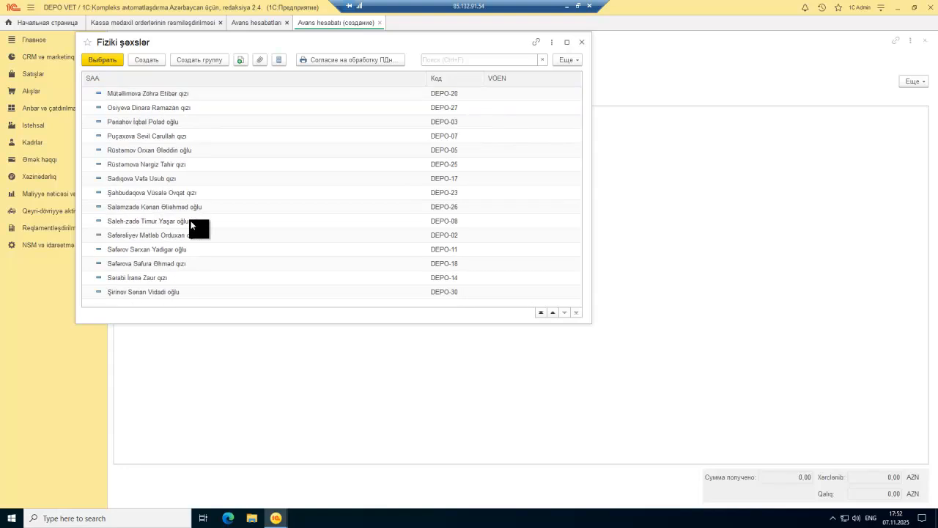
pyautogui.doubleClick(145, 236)
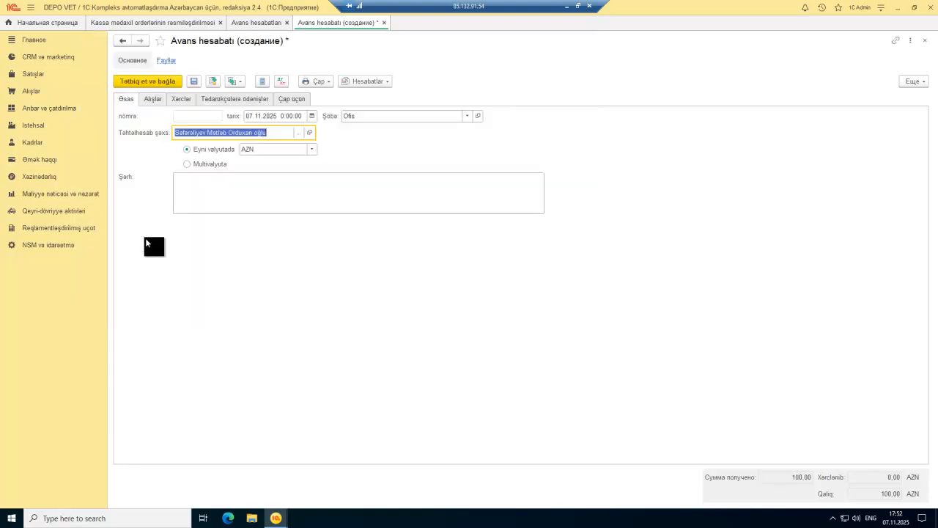
# Step: Add expense line 1 dated 07.11.2025 named 'Ezamiyyet xerci'
pyautogui.click(151, 101)
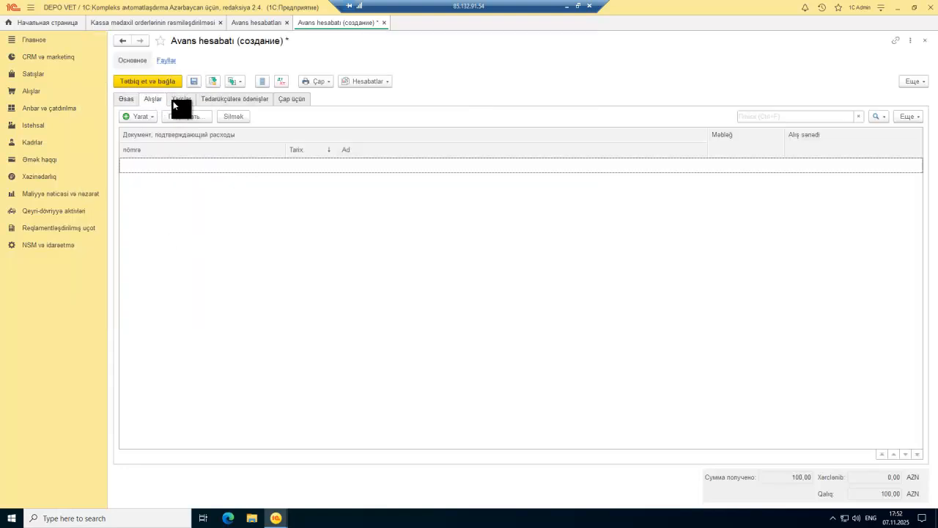
pyautogui.click(181, 101)
pyautogui.click(135, 116)
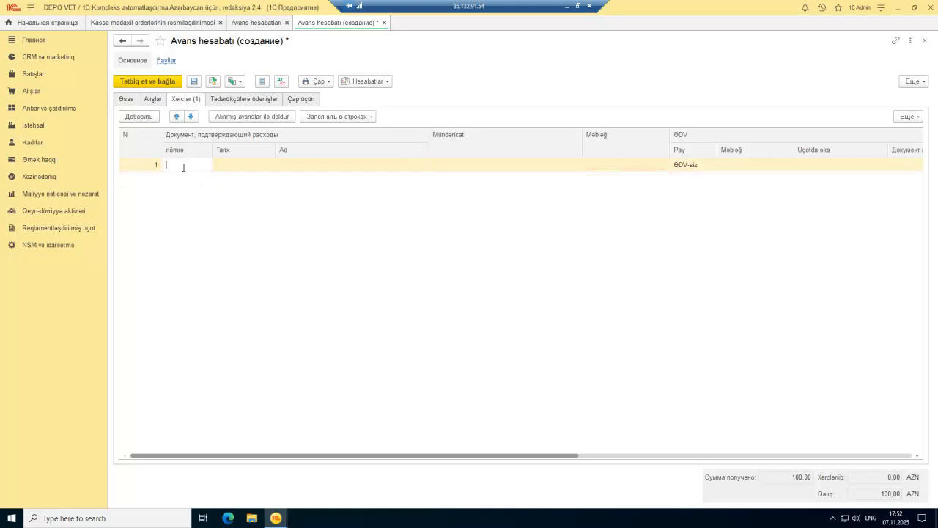
pyautogui.write('1')
pyautogui.click(224, 166)
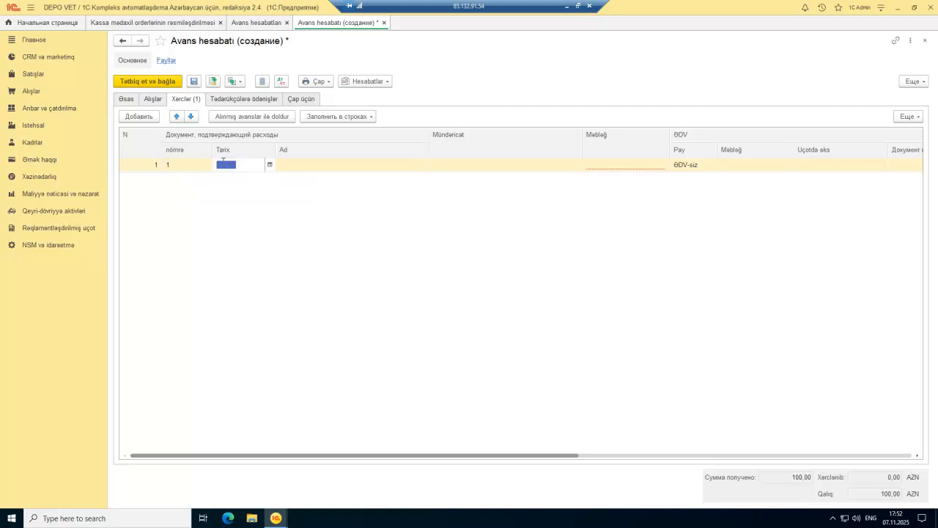
pyautogui.click(269, 164)
pyautogui.click(355, 231)
pyautogui.click(353, 168)
pyautogui.write('Ezami')
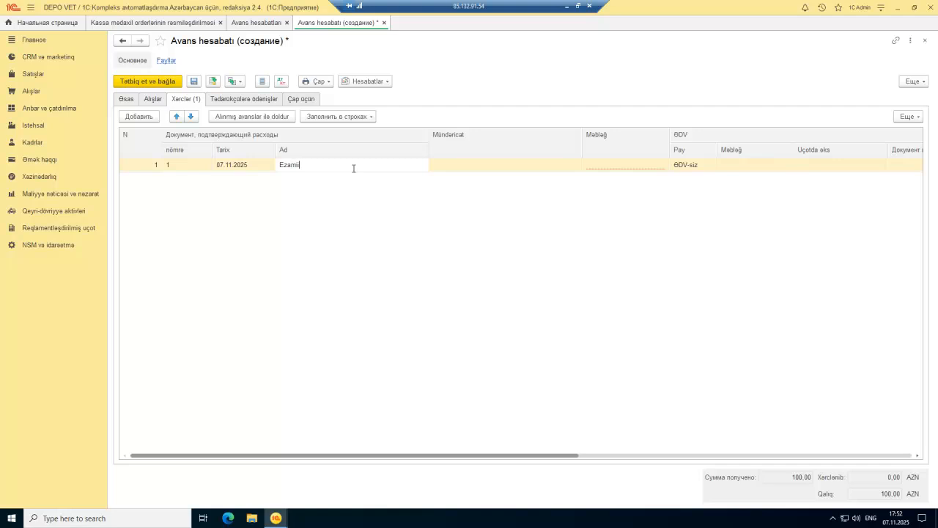
pyautogui.write('yyet xerci')
pyautogui.click(399, 223)
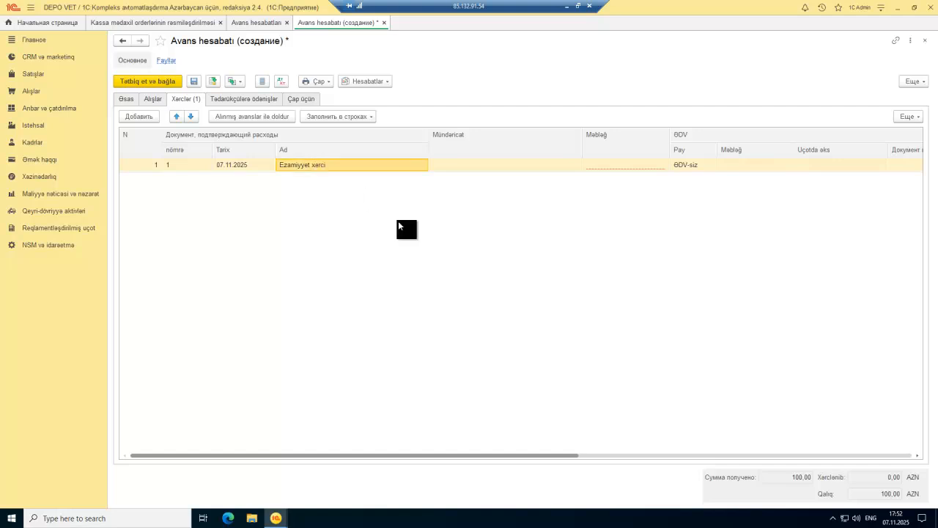
# Step: Enter 80 as the expense line's amount
pyautogui.click(656, 168)
pyautogui.write('80')
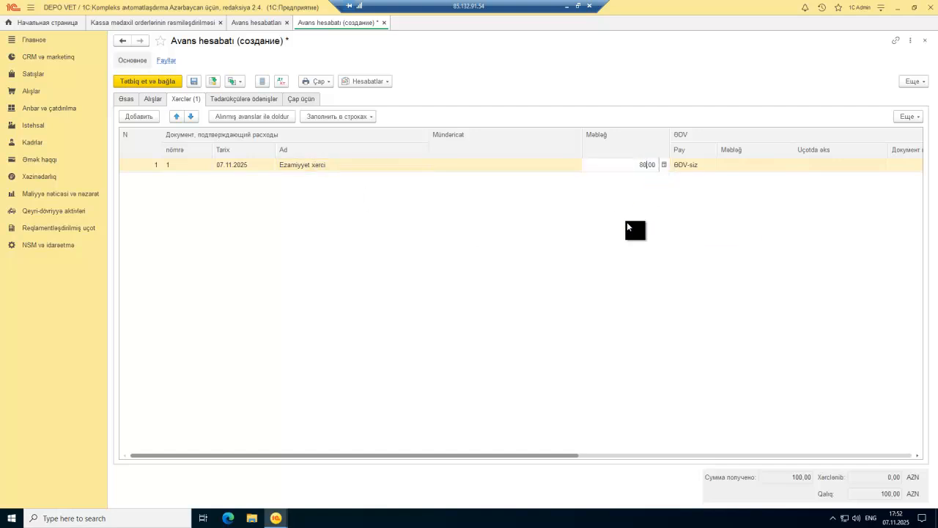
pyautogui.click(667, 213)
pyautogui.moveTo(568, 454); pyautogui.dragTo(879, 453)
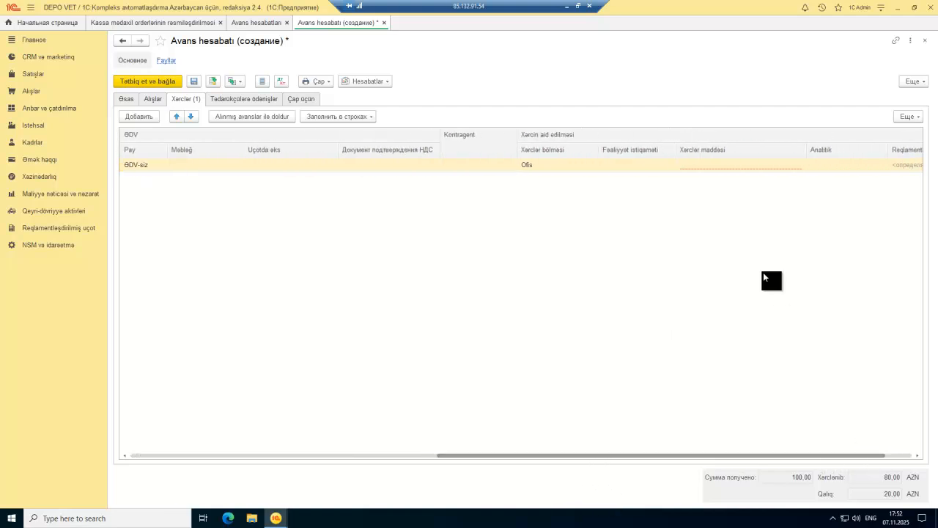
# Step: Choose Ezamiyyə xərcləri-Daxili as the line's expense item and post the advance report
pyautogui.click(737, 166)
pyautogui.click(792, 164)
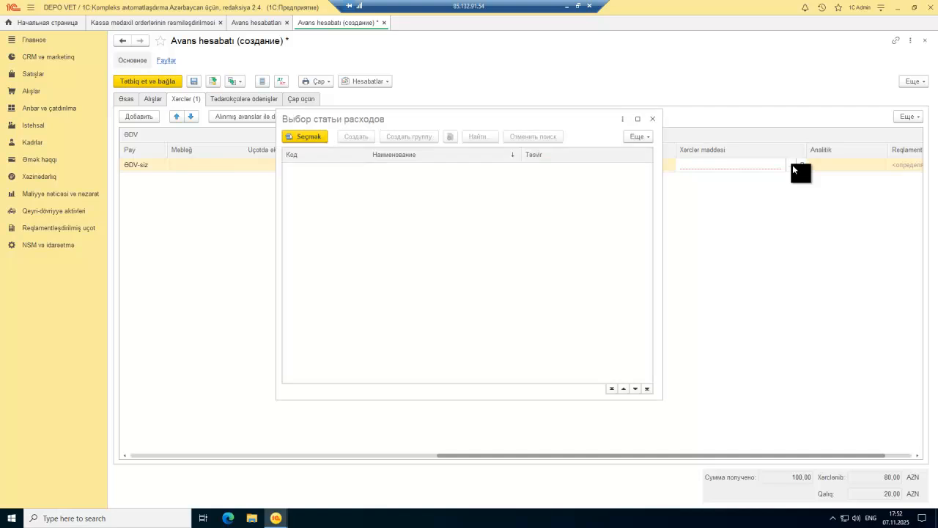
pyautogui.scroll(-5, 425, 249)
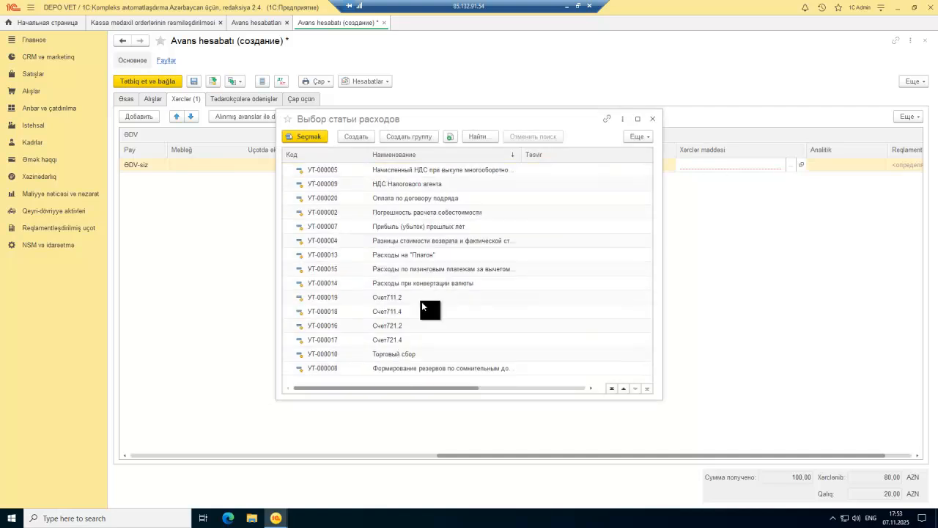
pyautogui.scroll(5, 415, 280)
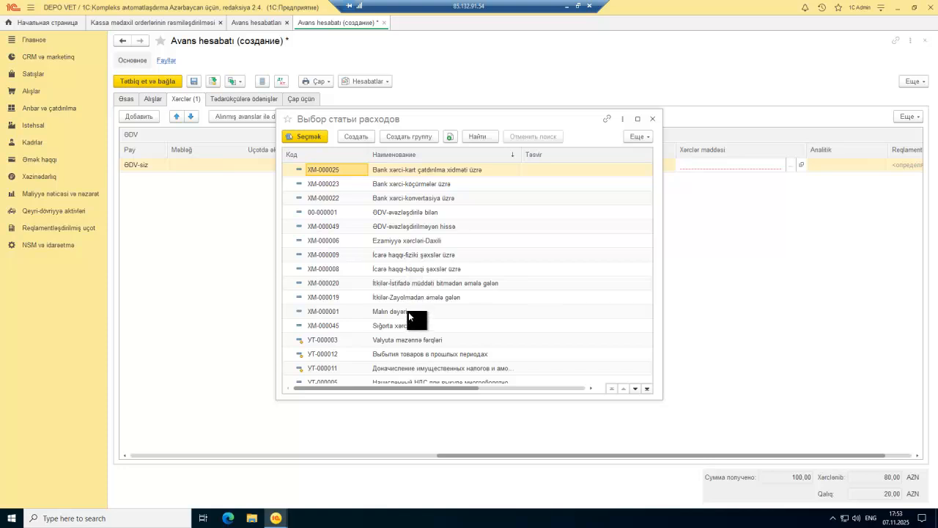
pyautogui.scroll(-5, 418, 220)
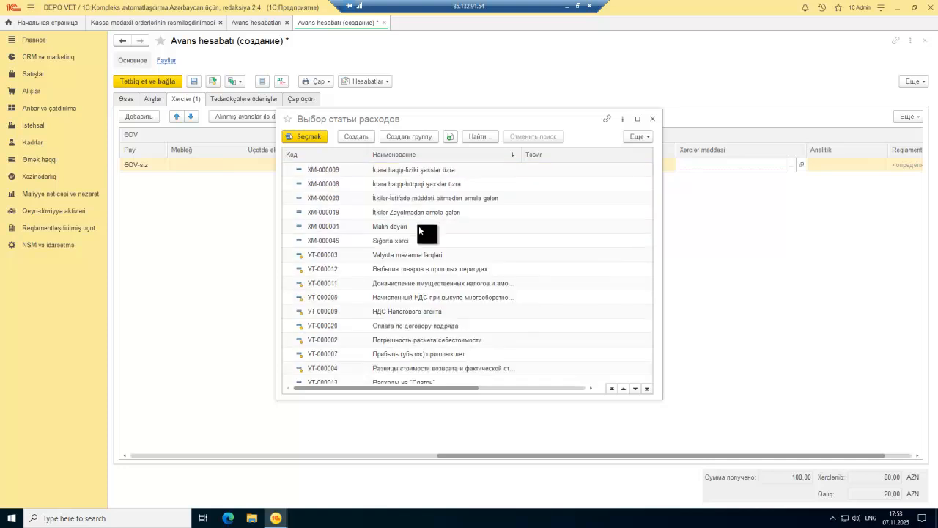
pyautogui.click(409, 270)
pyautogui.hotkey('ctrl', 'Home')
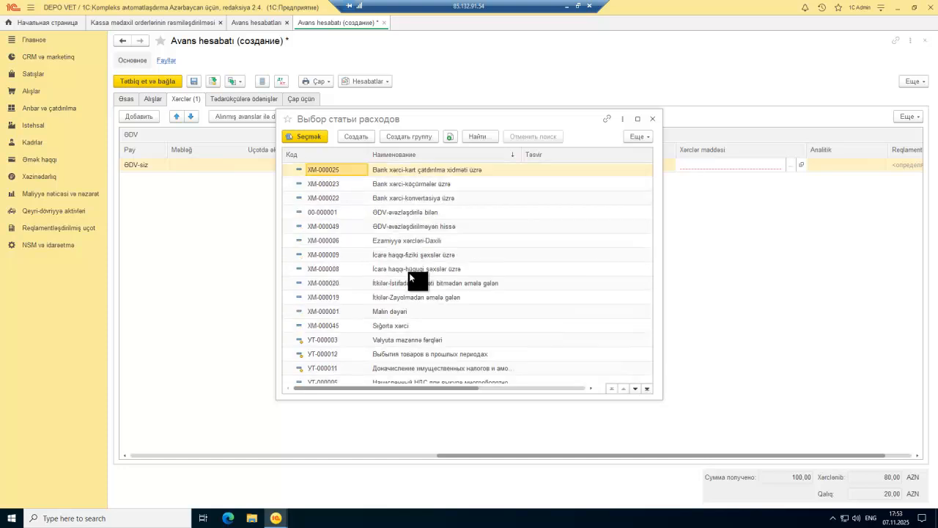
pyautogui.doubleClick(409, 240)
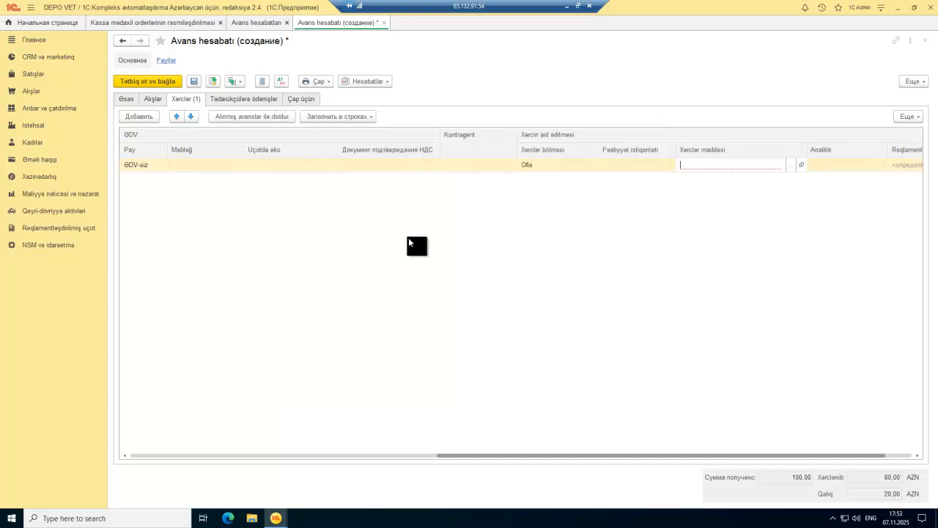
pyautogui.moveTo(631, 455); pyautogui.dragTo(236, 461)
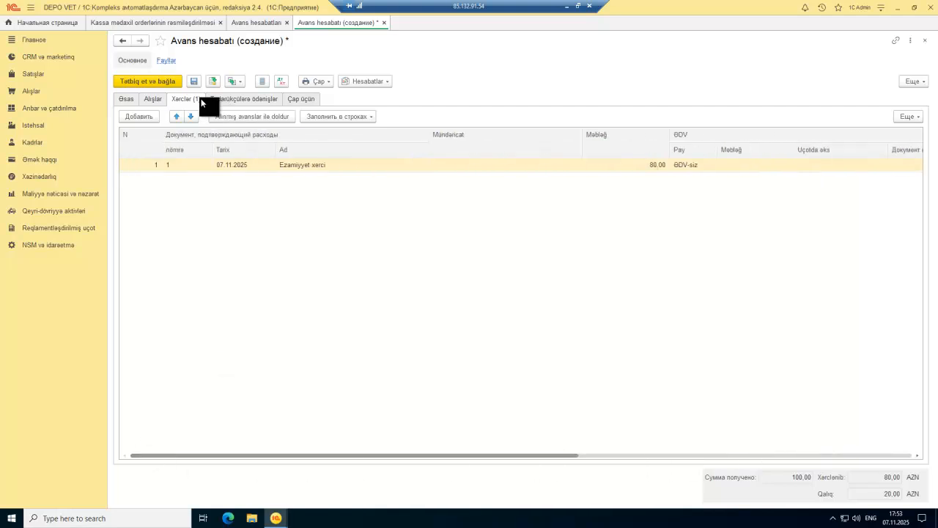
pyautogui.click(214, 80)
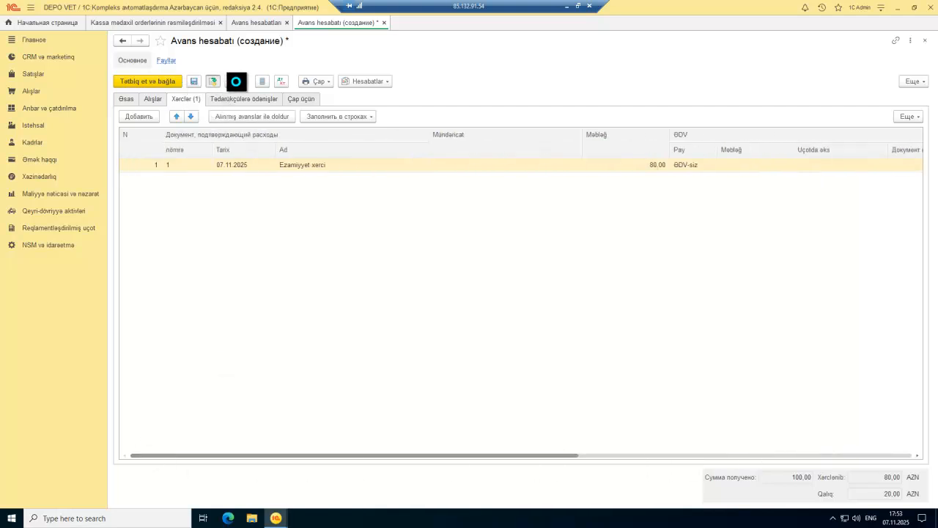
# Step: Start a Məxaric xəzinə orderi from the report with DV Əsas Kassa, then discard it unsaved
pyautogui.click(235, 82)
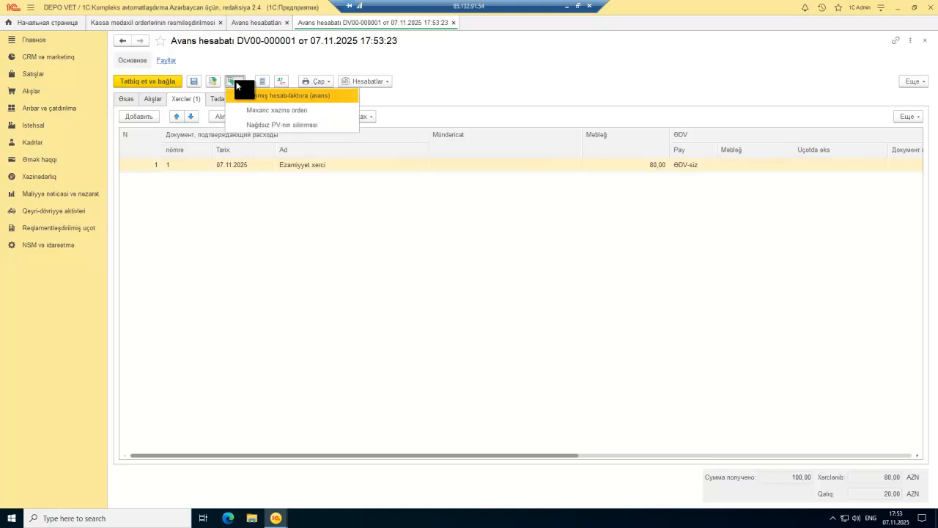
pyautogui.click(290, 112)
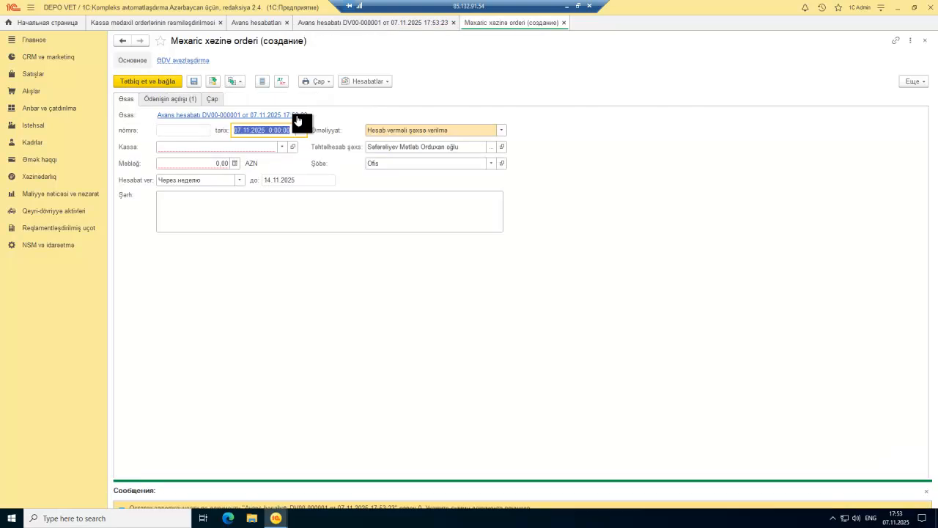
pyautogui.click(280, 147)
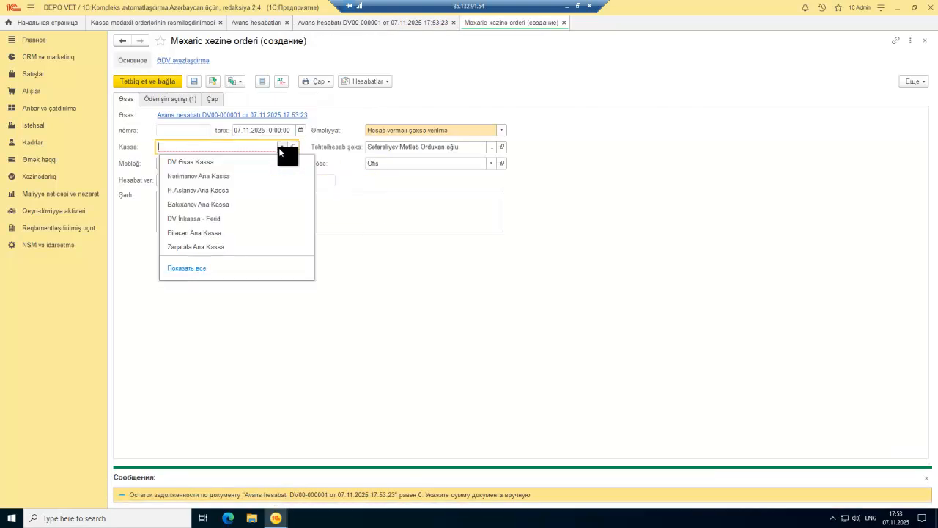
pyautogui.click(236, 162)
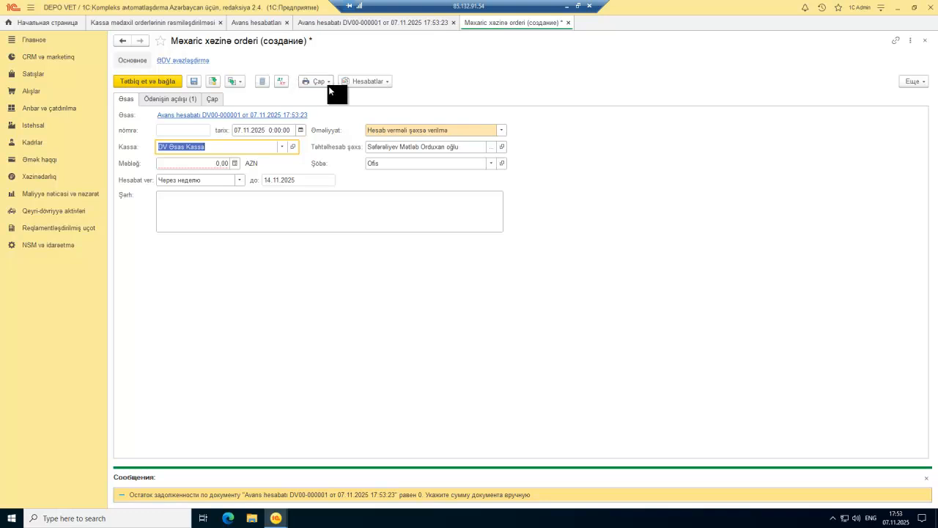
pyautogui.press('Escape')
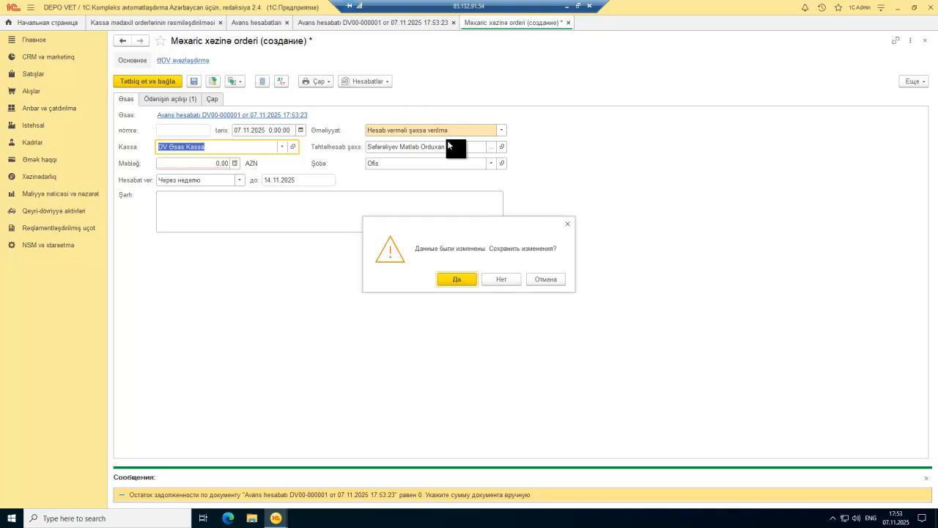
pyautogui.click(505, 277)
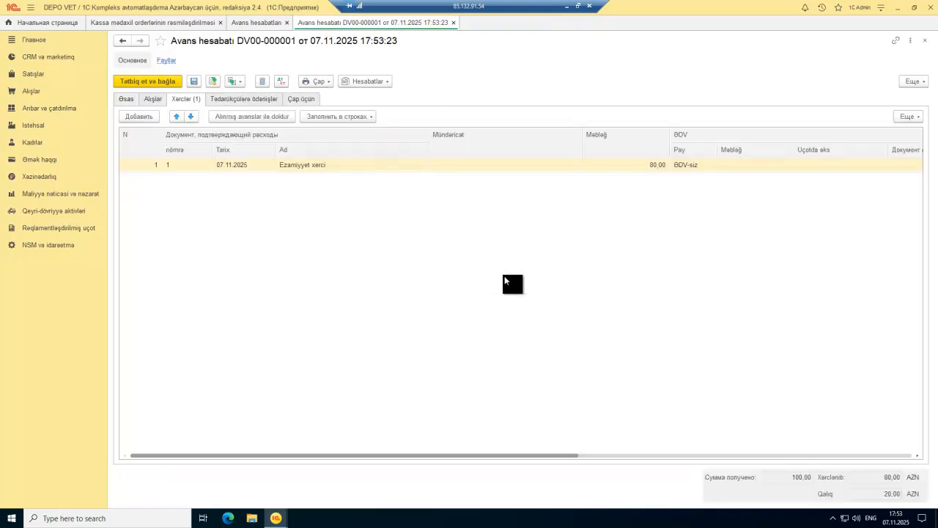
pyautogui.click(231, 81)
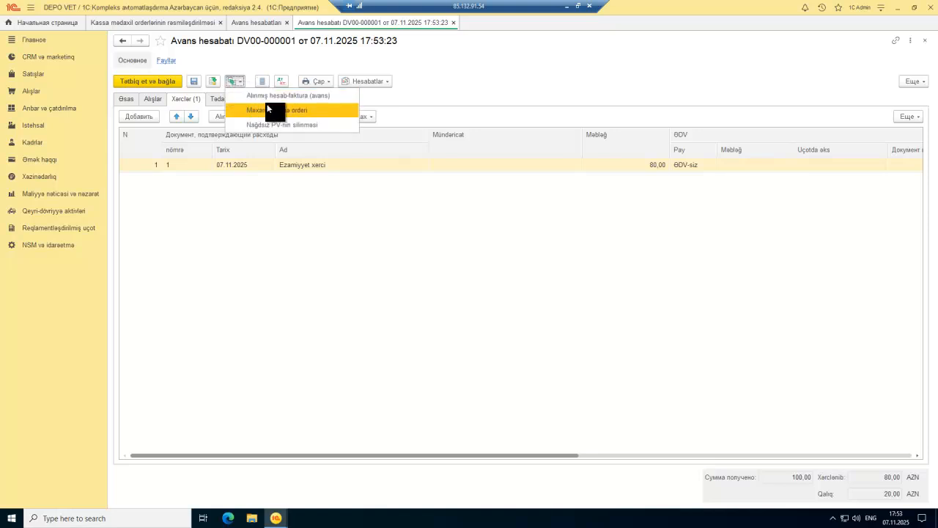
pyautogui.click(384, 195)
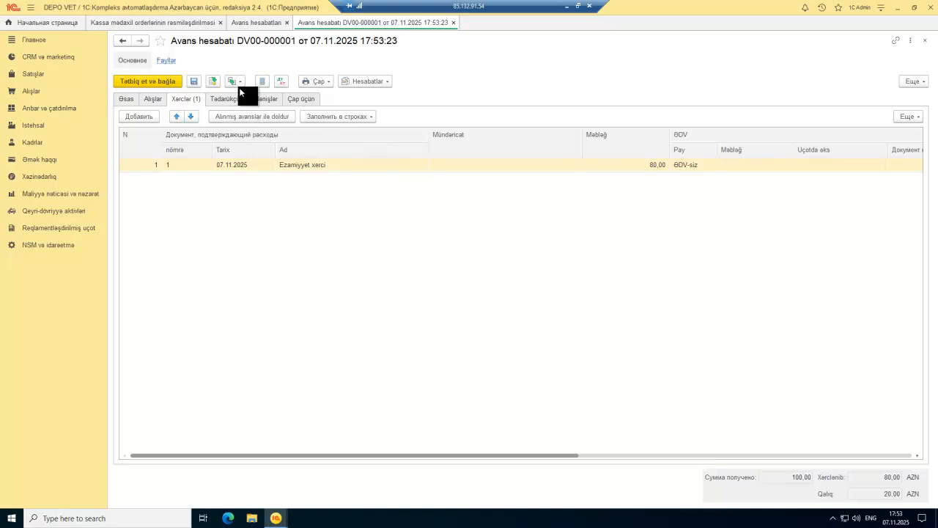
# Step: Change the expense line amount to 100 and save the advance report
pyautogui.doubleClick(651, 166)
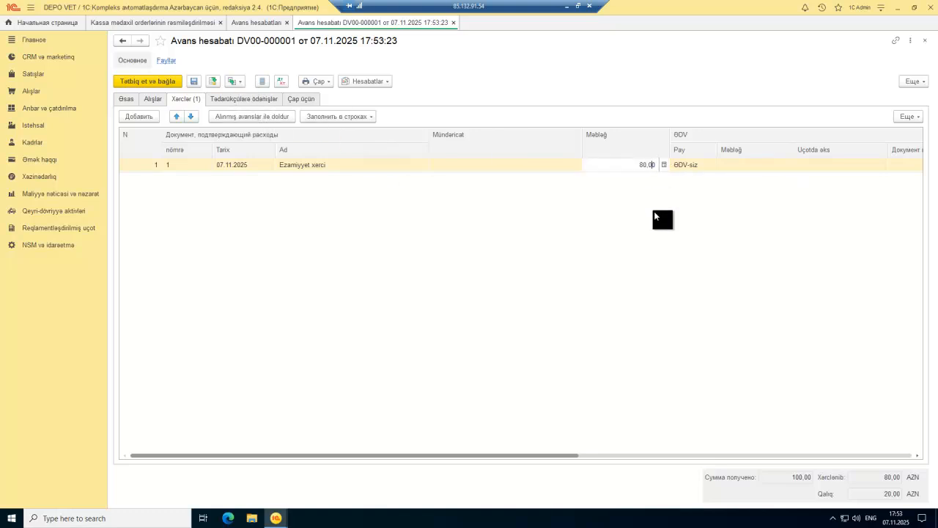
pyautogui.write('100')
pyautogui.press('Return')
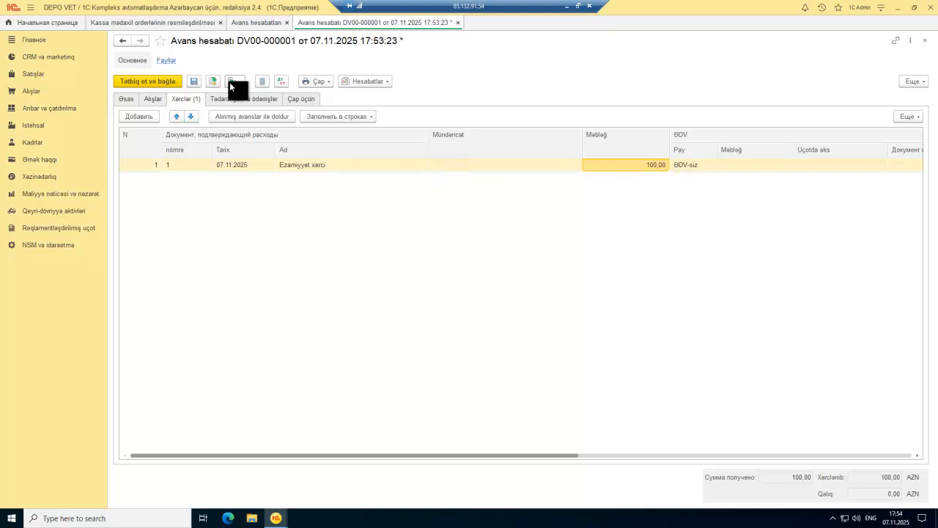
pyautogui.click(213, 81)
# Step: Start a cash-out order based on the report and close it immediately
pyautogui.click(233, 83)
pyautogui.click(260, 107)
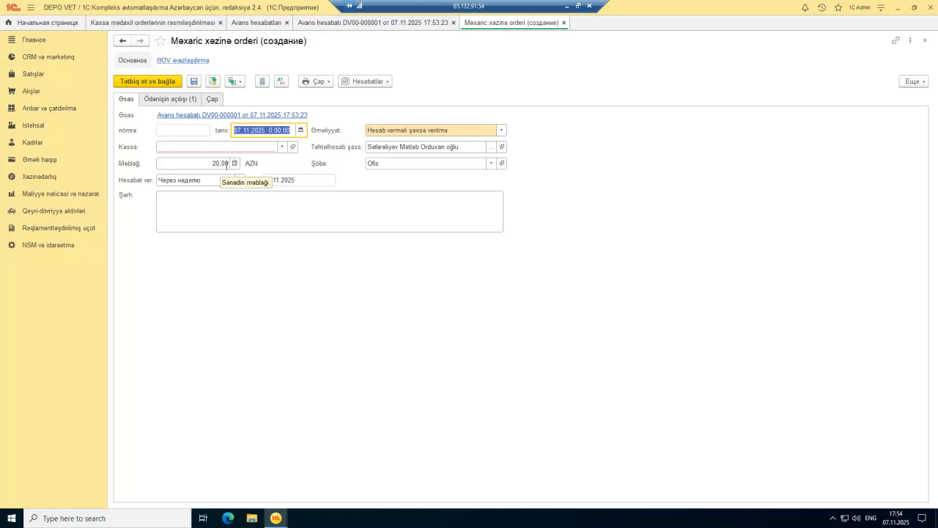
pyautogui.click(562, 22)
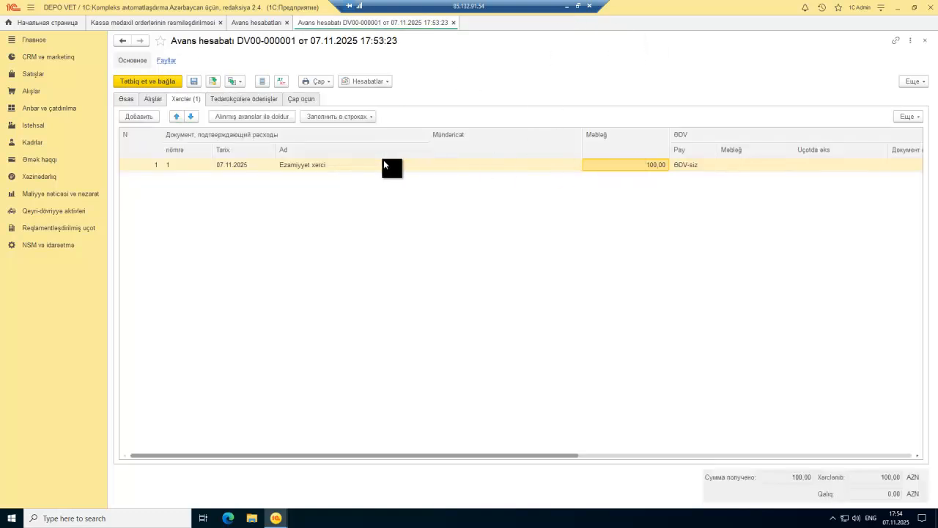
# Step: Review the report's purchases, supplier payments and printing tabs, then close the document tabs
pyautogui.click(363, 164)
pyautogui.click(230, 98)
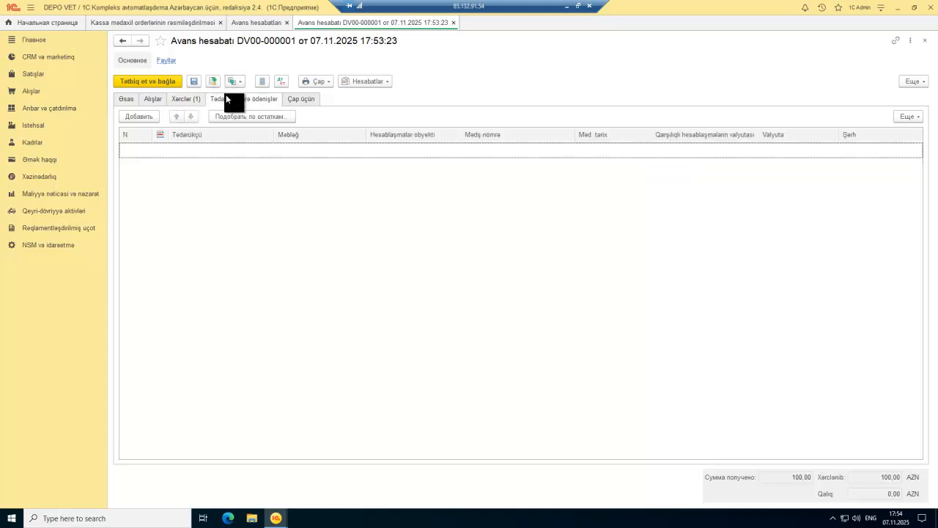
pyautogui.click(145, 98)
pyautogui.click(129, 98)
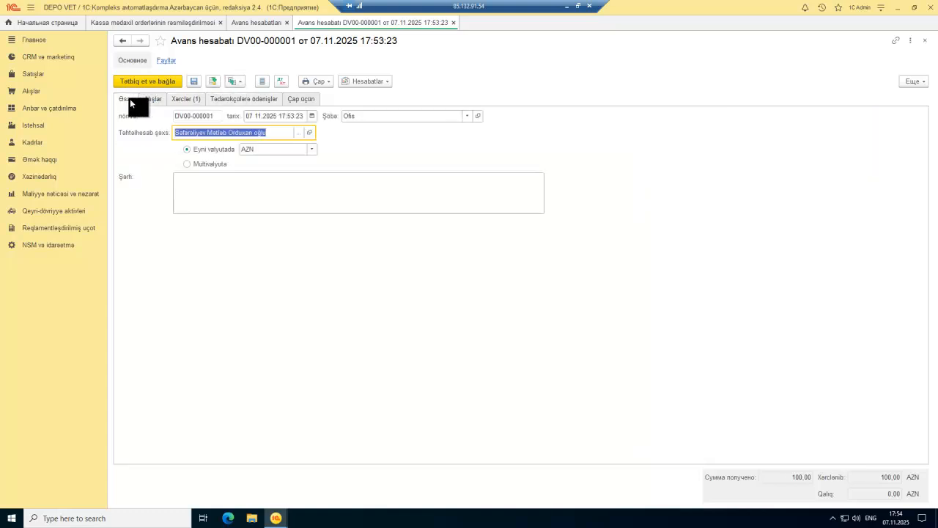
pyautogui.click(249, 99)
pyautogui.click(307, 99)
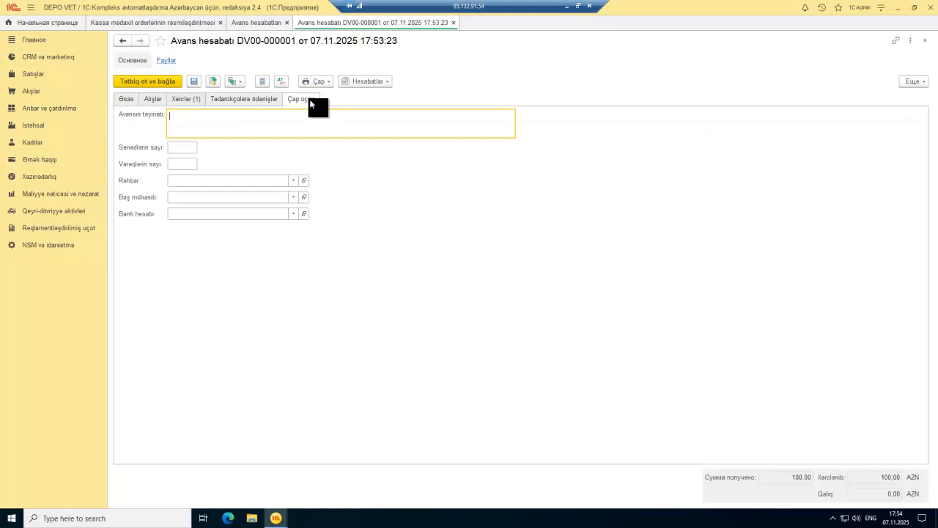
pyautogui.click(127, 98)
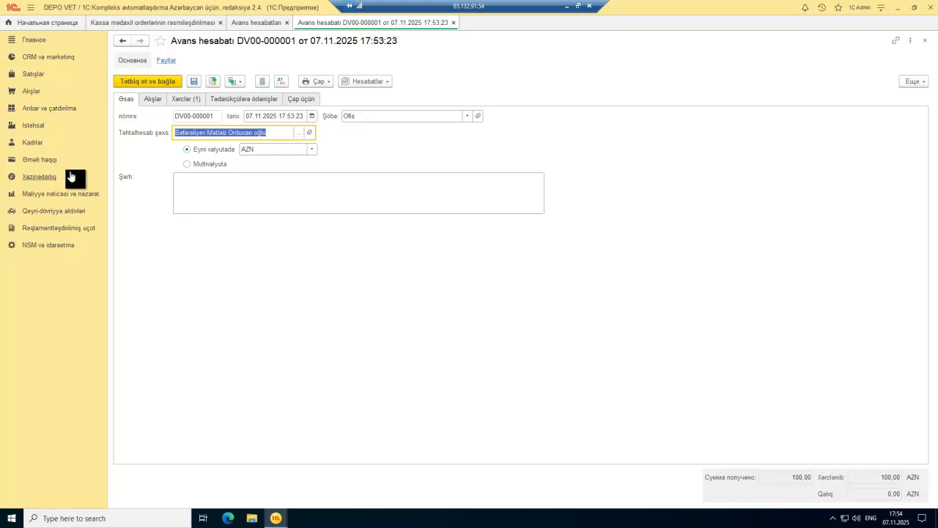
pyautogui.click(323, 210)
pyautogui.press('Escape')
pyautogui.press('Escape')
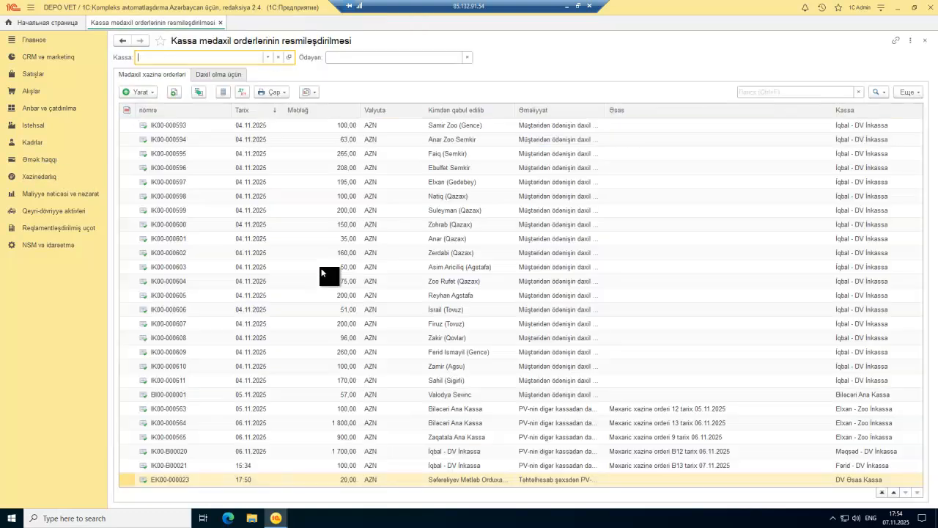